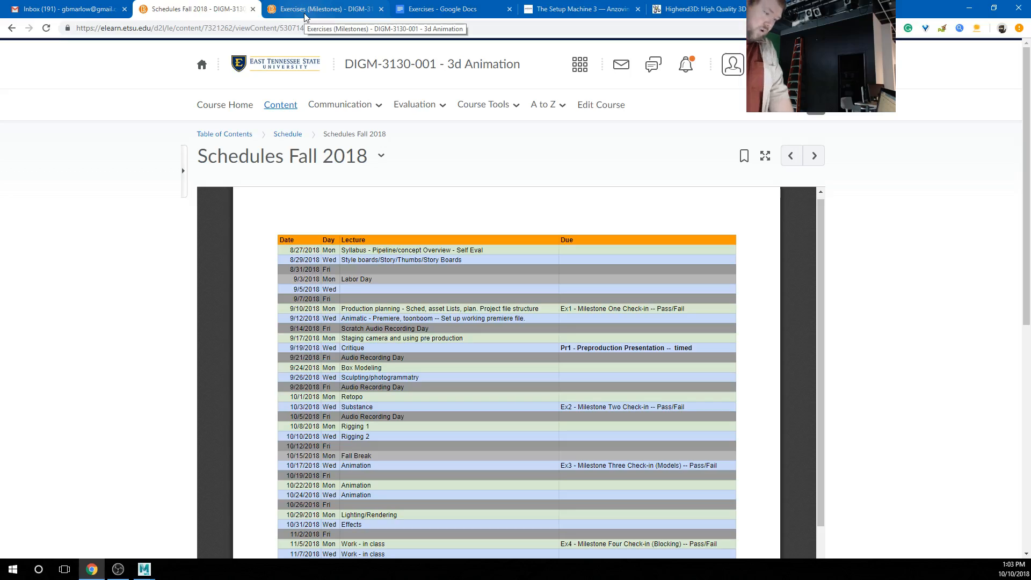
Step: Show the Fall 2018 schedule in full-screen view, enlarge it and highlight the 10/10/2018 lecture, Rigging 2
click(765, 156)
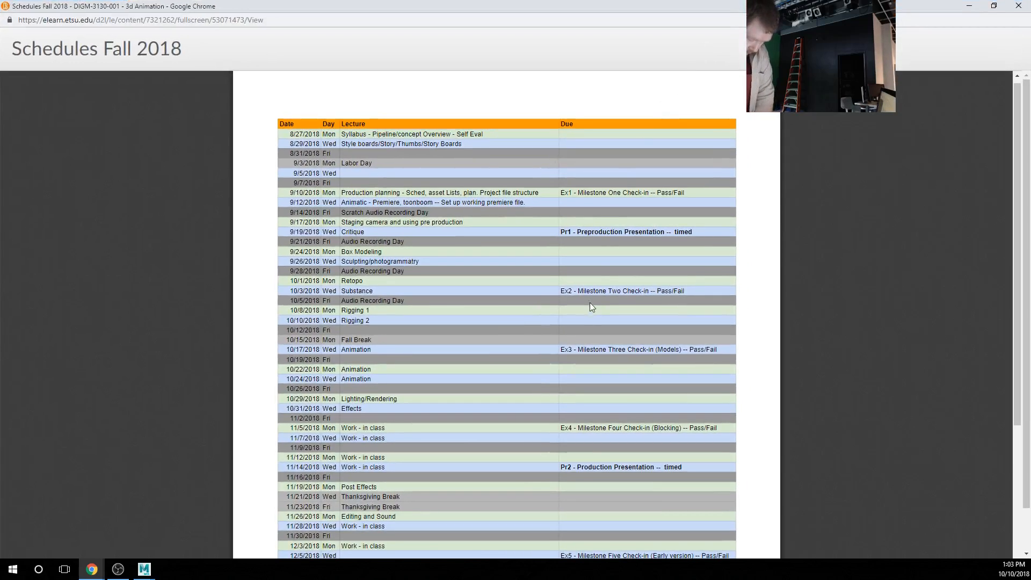
ctrl+scroll(514, 285, up, 2)
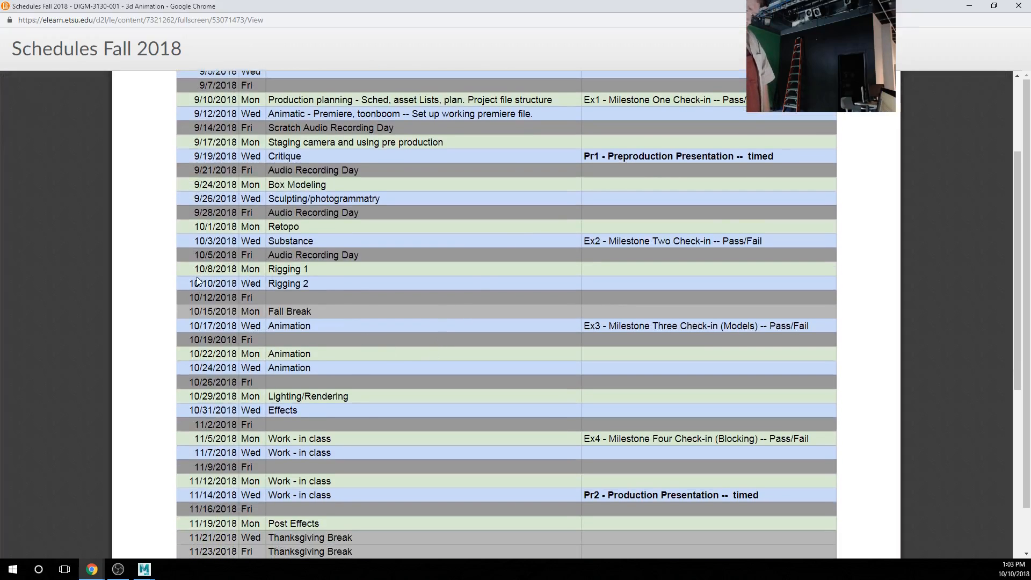
drag(192, 283, 269, 283)
shift+click(283, 283)
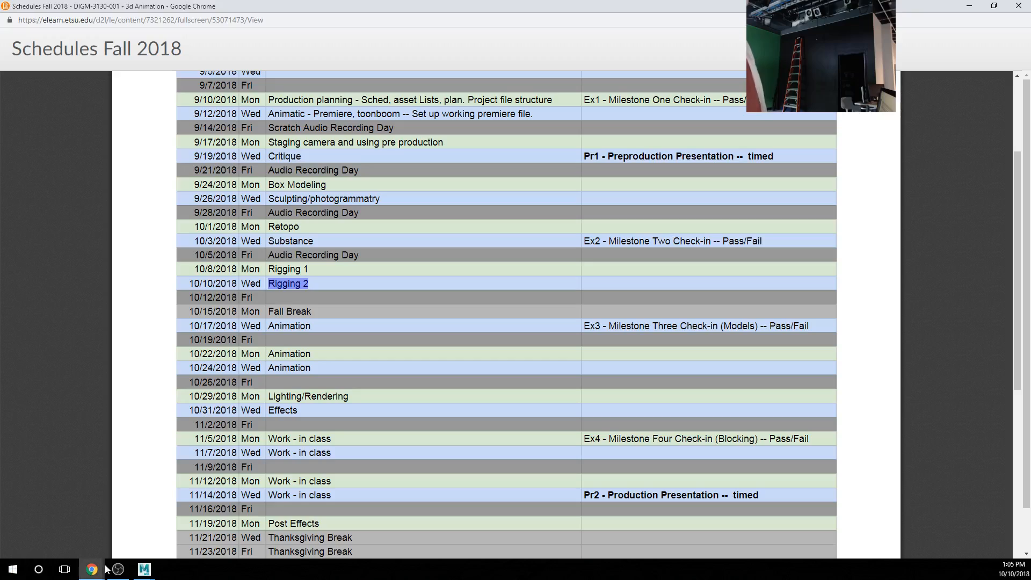
Step: Switch to the Exercises (Milestones) document in the main browser window and review the Ex3 - Milestone Three requirements
mouse_move(91, 569)
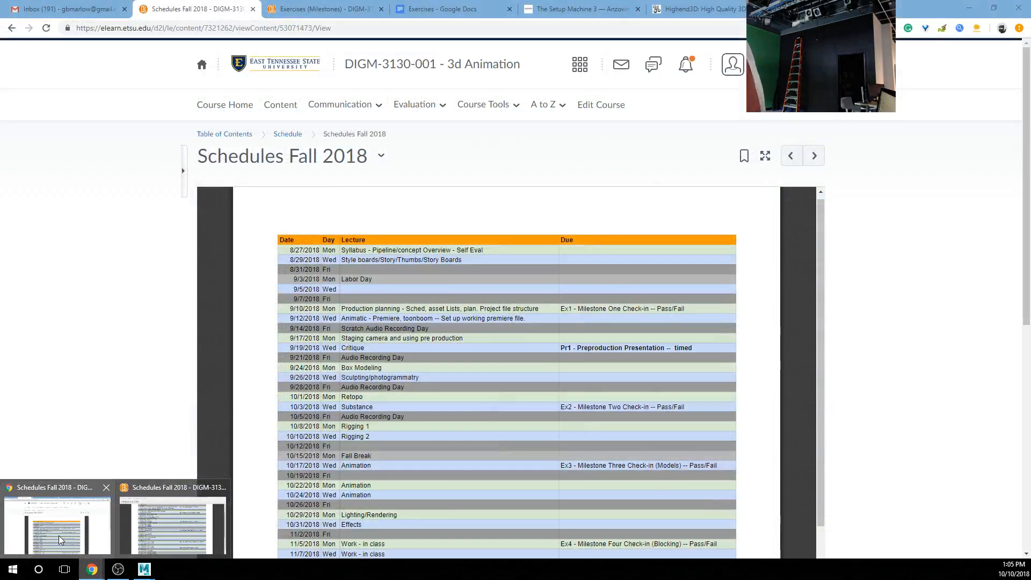
click(59, 536)
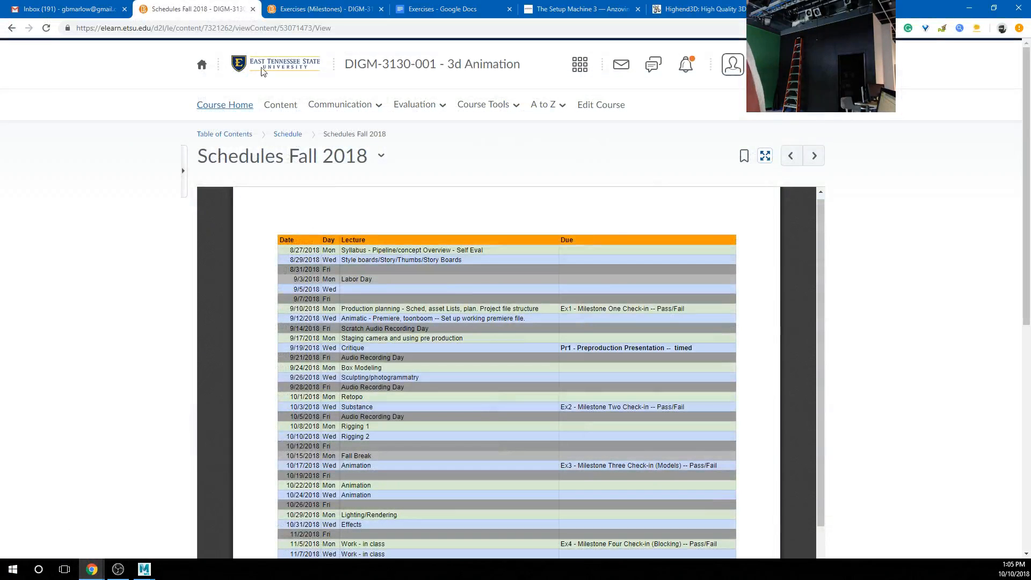
click(318, 9)
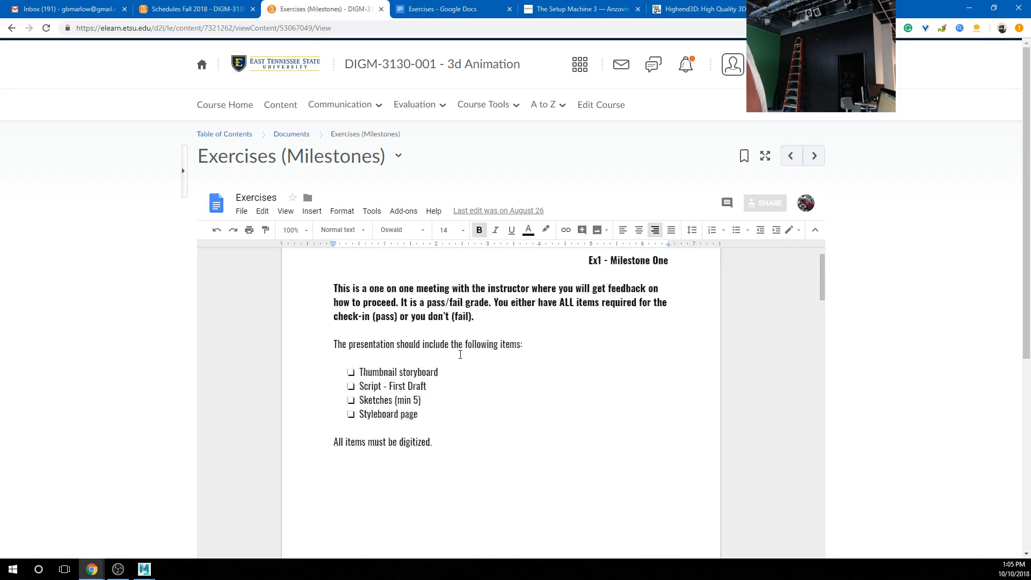
scroll(460, 354, down, 15)
scroll(460, 362, down, 5)
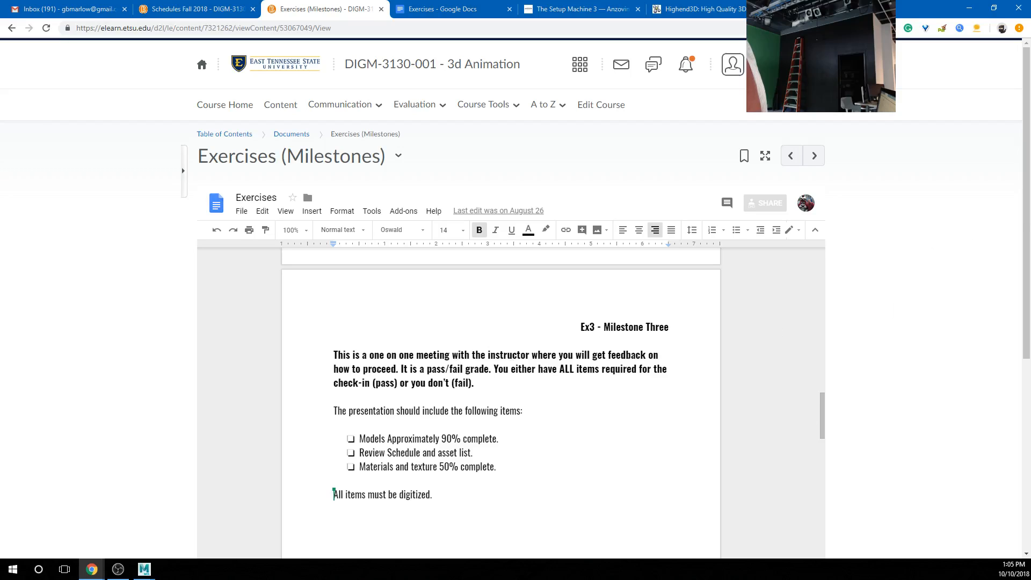
drag(1025, 217, 1028, 317)
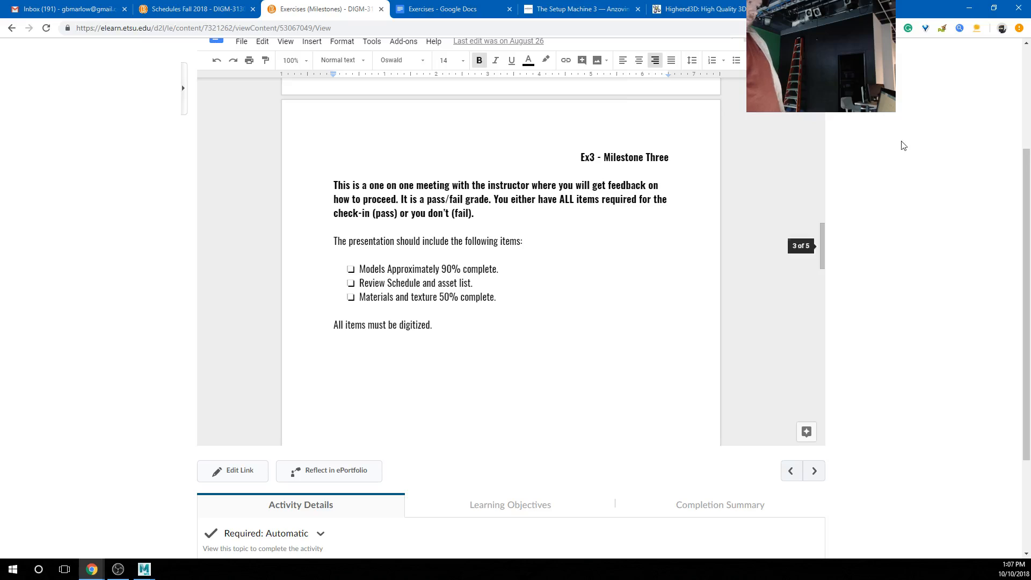
Step: Return to the Schedules Fall 2018 page and review the lecture and due dates for the rest of the semester
click(209, 14)
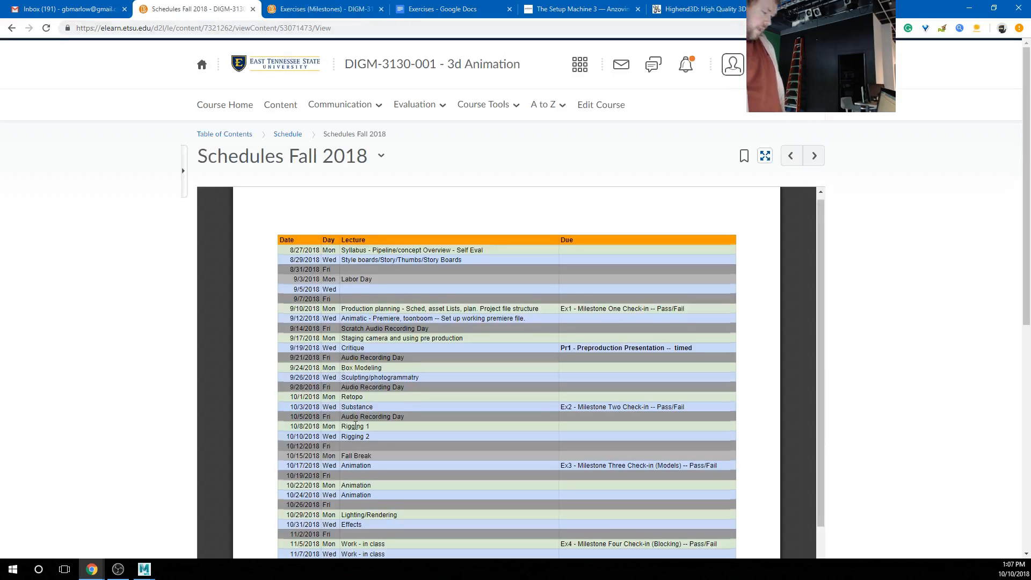
scroll(384, 360, down, 2)
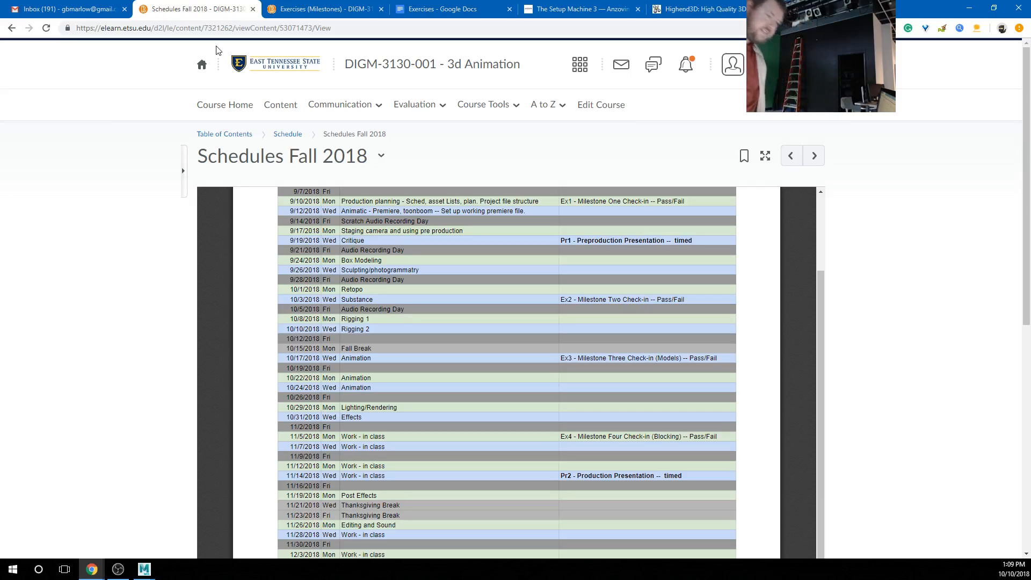
Step: Minimize the full-screen schedule window and bring up The Setup Machine 3 page in the main browser window
click(970, 10)
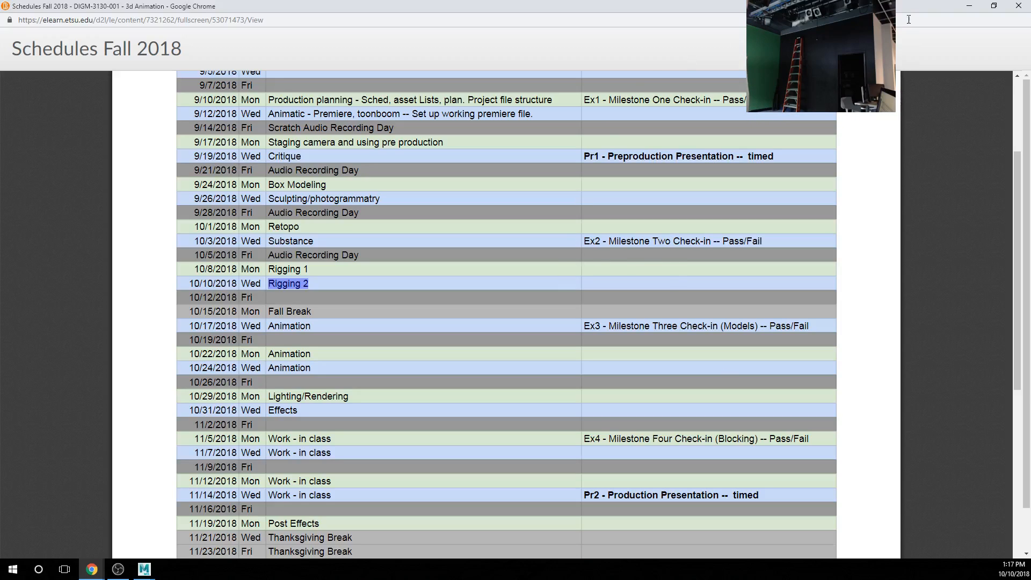
click(969, 6)
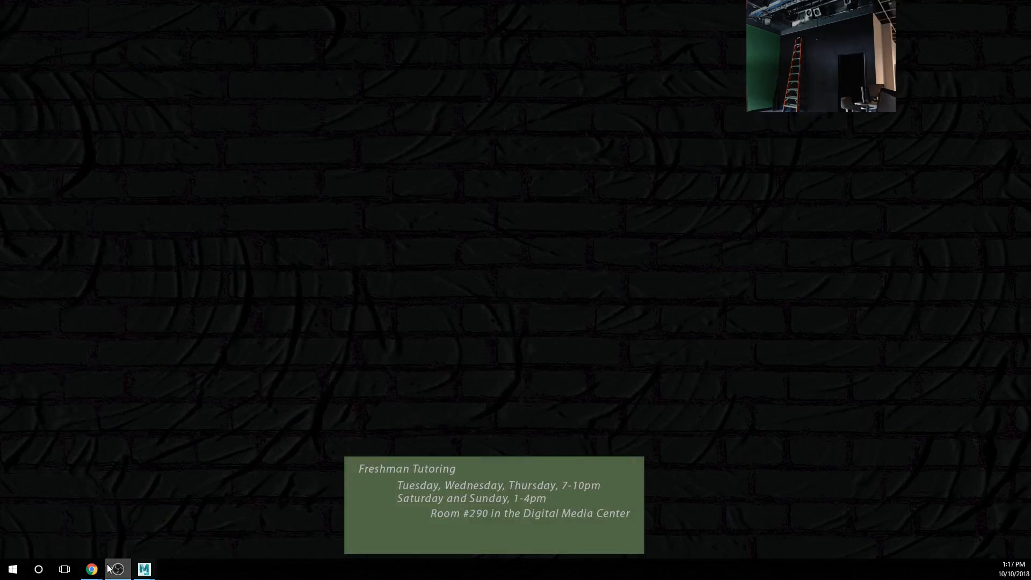
mouse_move(89, 571)
click(96, 532)
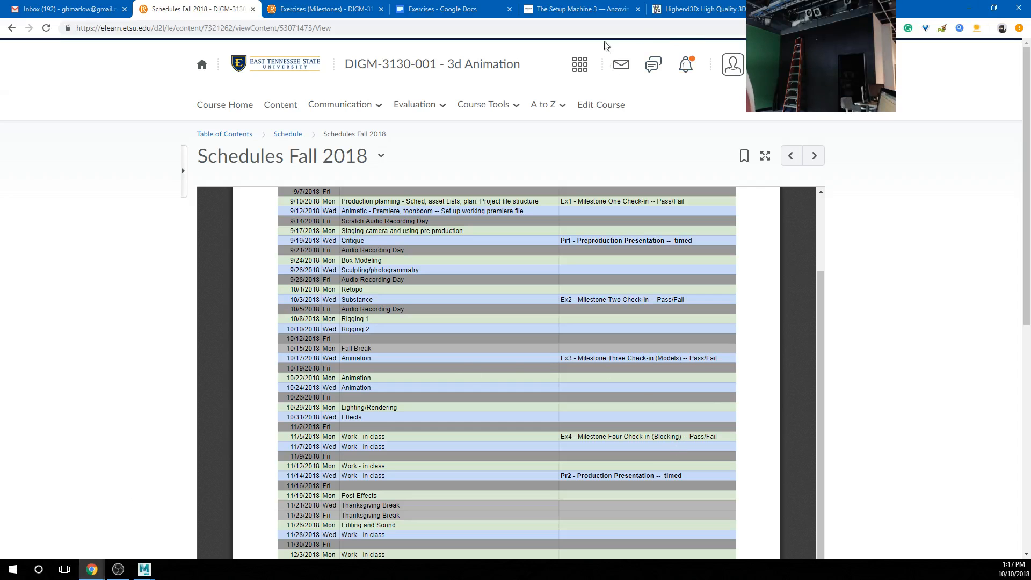
click(583, 9)
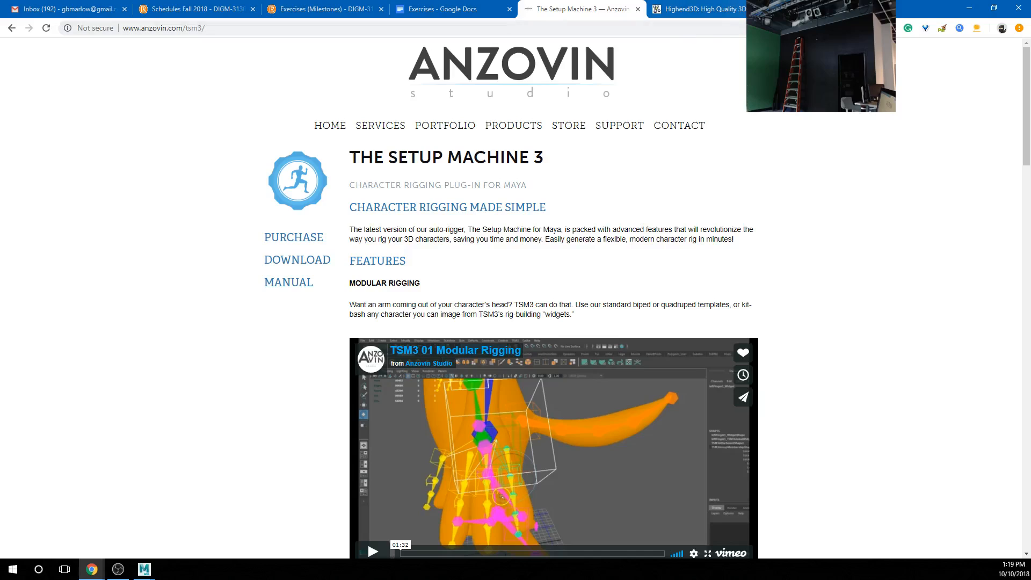
Step: Search Google for "art rigging toolkit" in a new tab
key(ctrl+t)
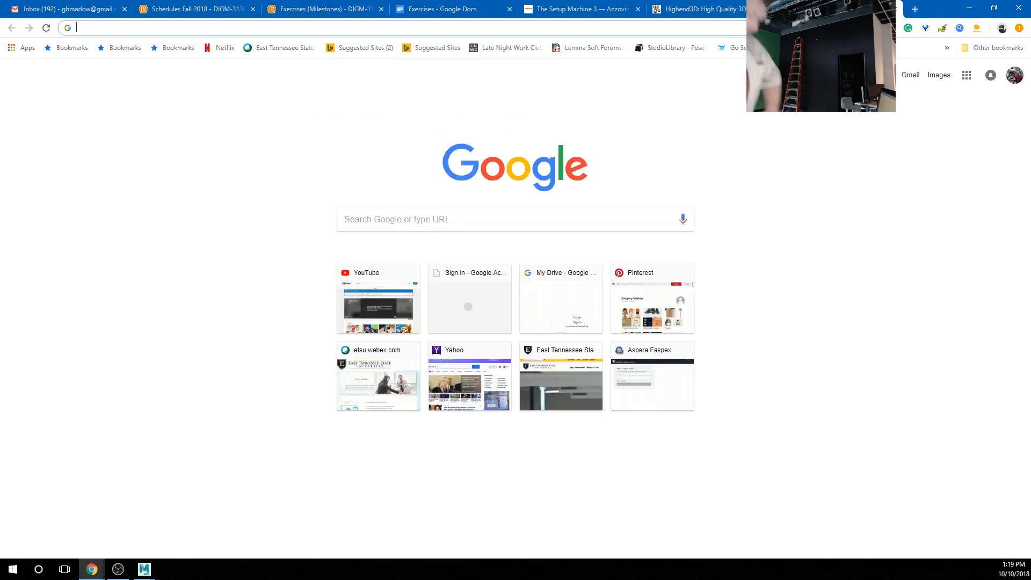
text(art)
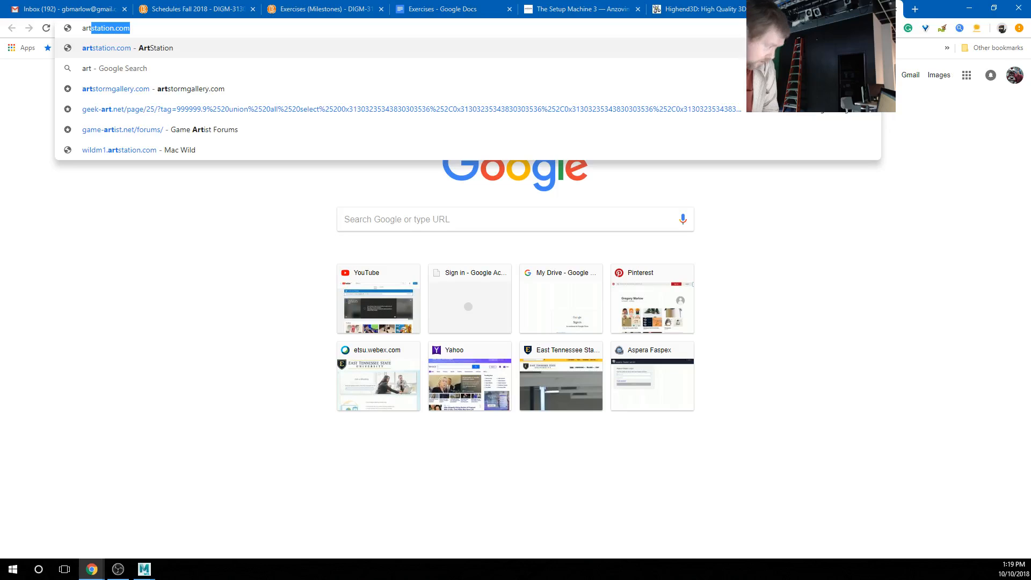
key(BackSpace)
text(rigging)
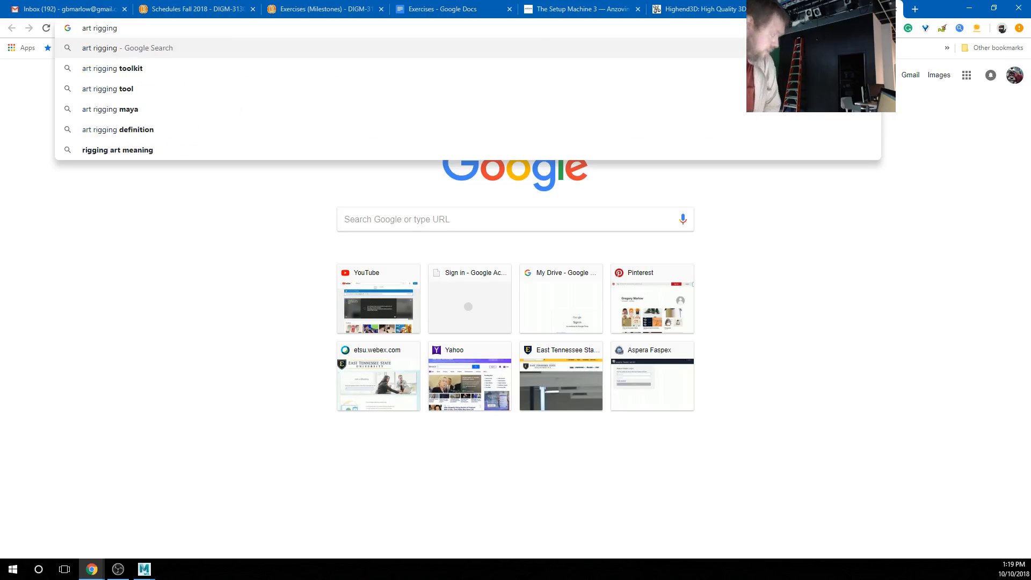
key(Down)
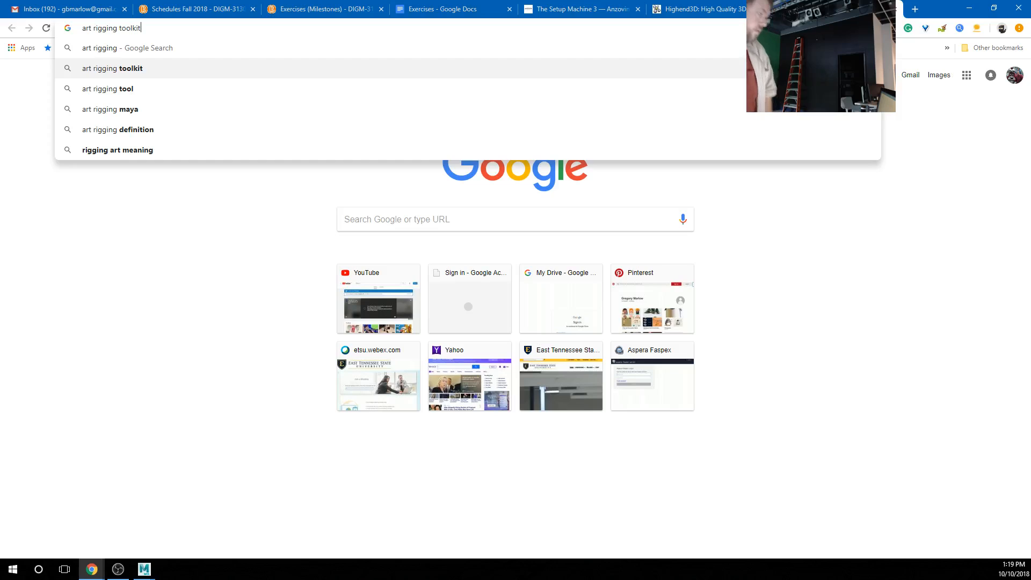
key(Return)
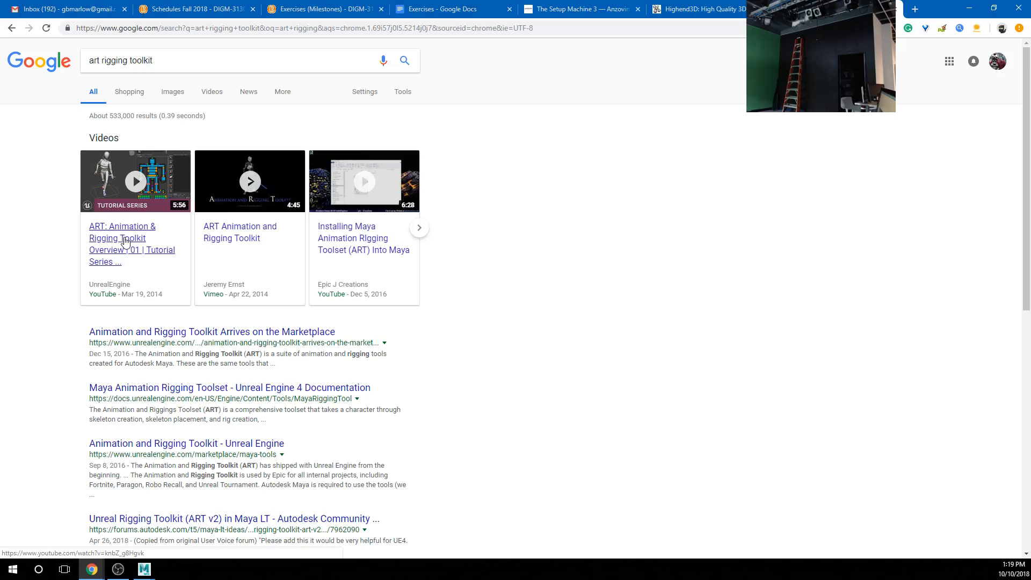
Step: Open the "ART: Animation & Rigging Toolkit Overview" tutorial video, mute it and skip ahead through the rigging demonstration
click(126, 241)
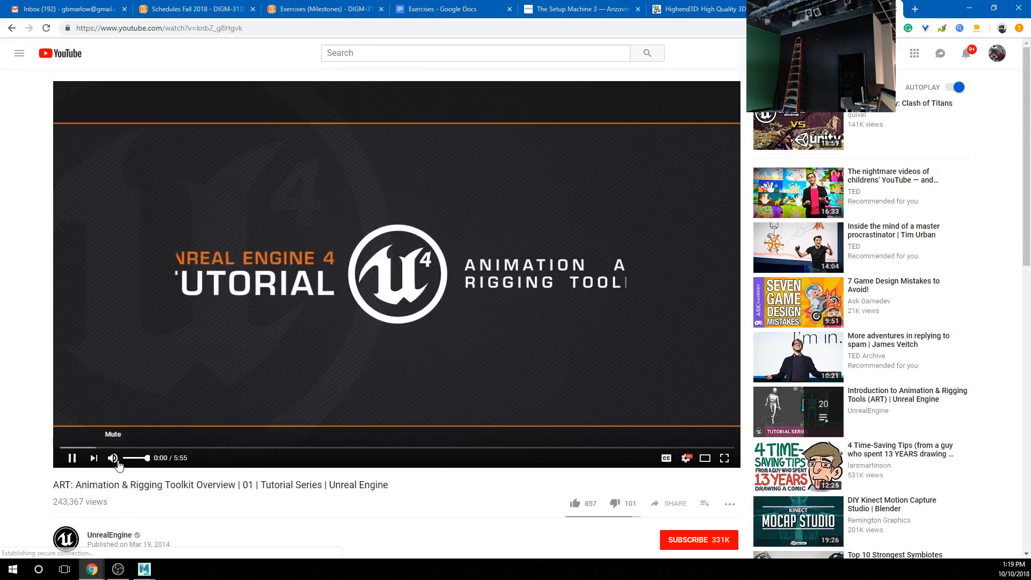
click(112, 457)
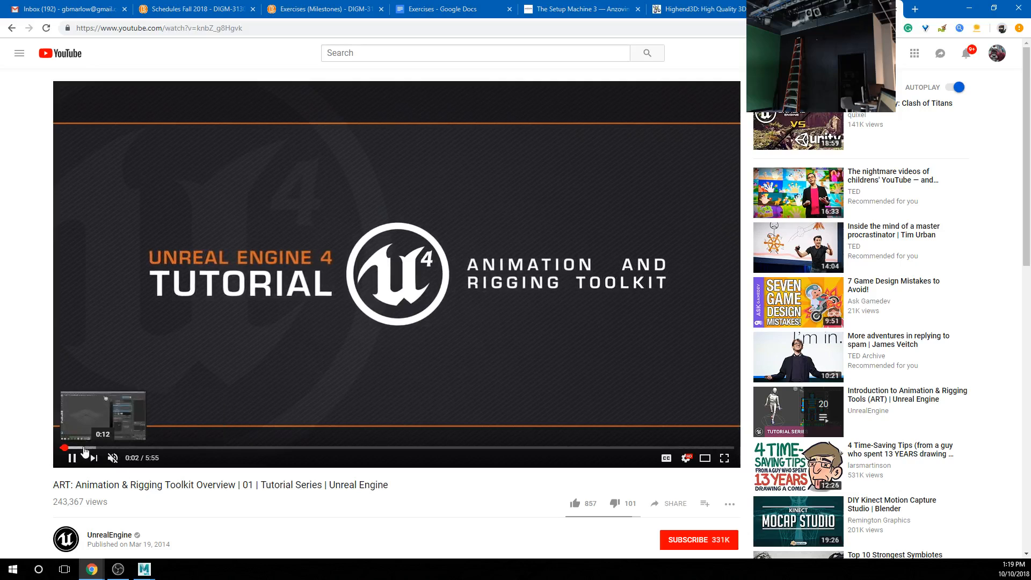
click(86, 447)
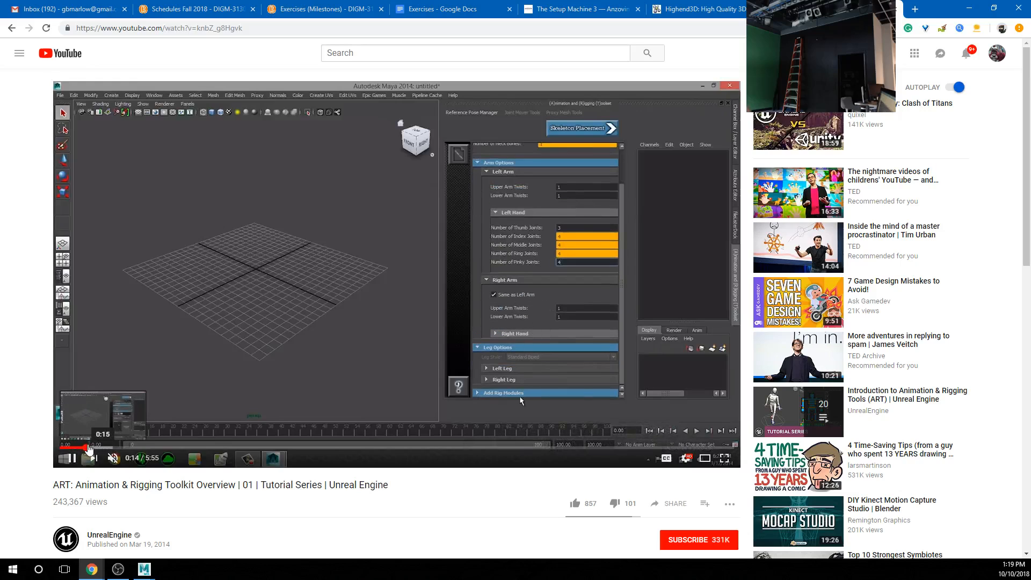
click(73, 447)
click(94, 447)
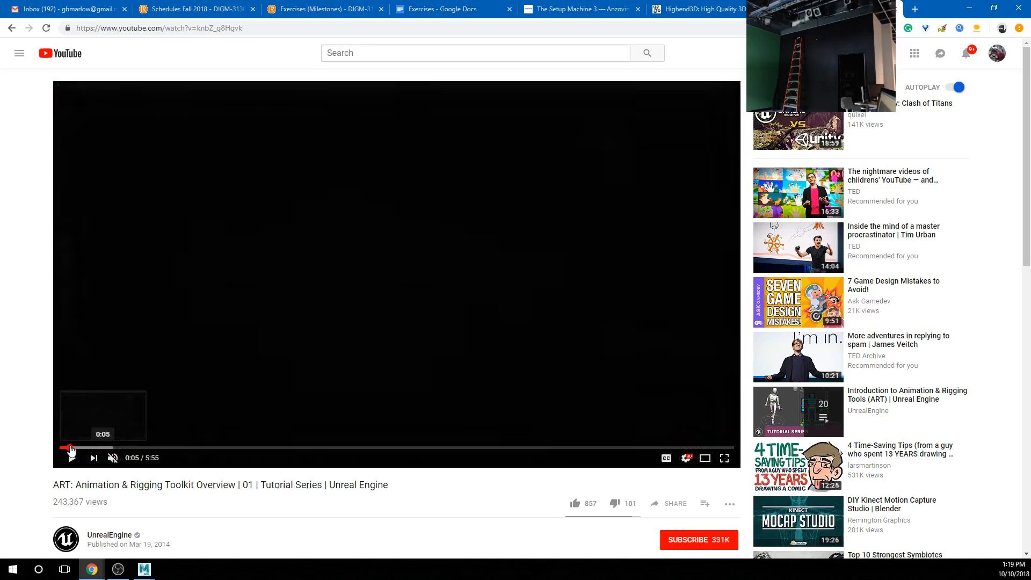
click(169, 448)
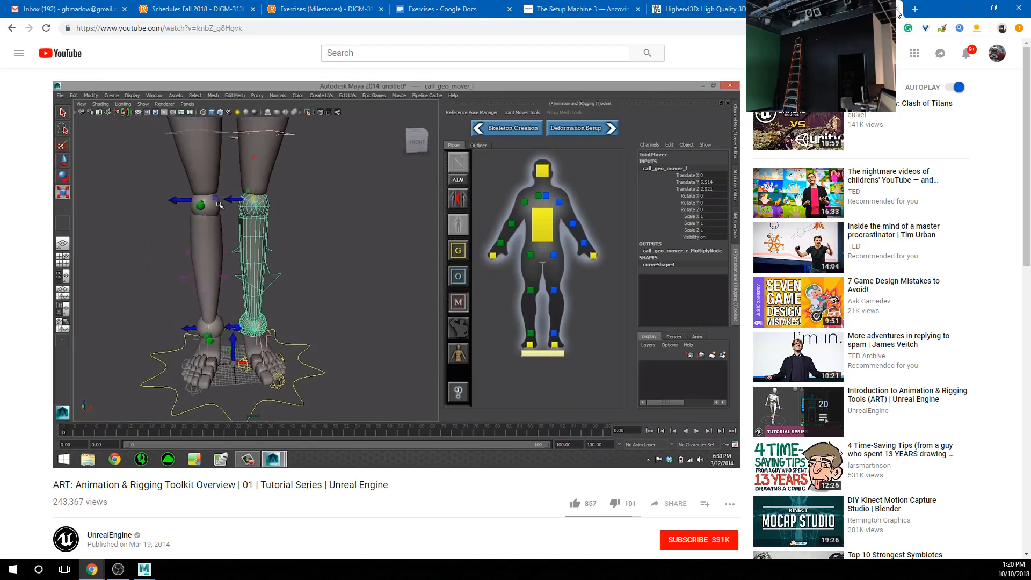
Step: Close the video and look through The Setup Machine 3 features down to the re-rigging and true mirroring sections
click(762, 9)
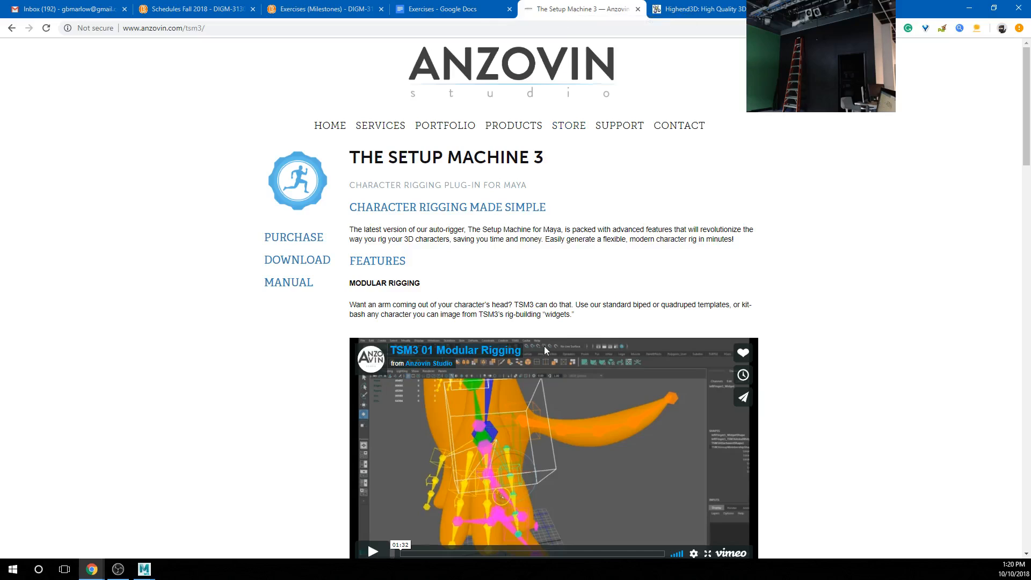
scroll(544, 345, down, 9)
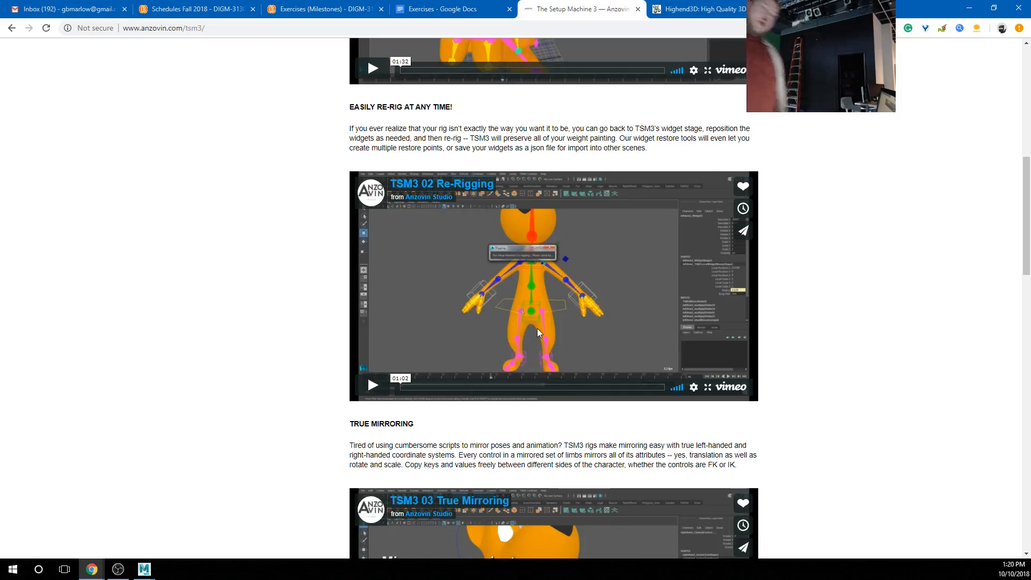
Step: Switch to the Highend3D site and limit its store search to Maya compatibility and the Scripts / Plugins category
click(666, 9)
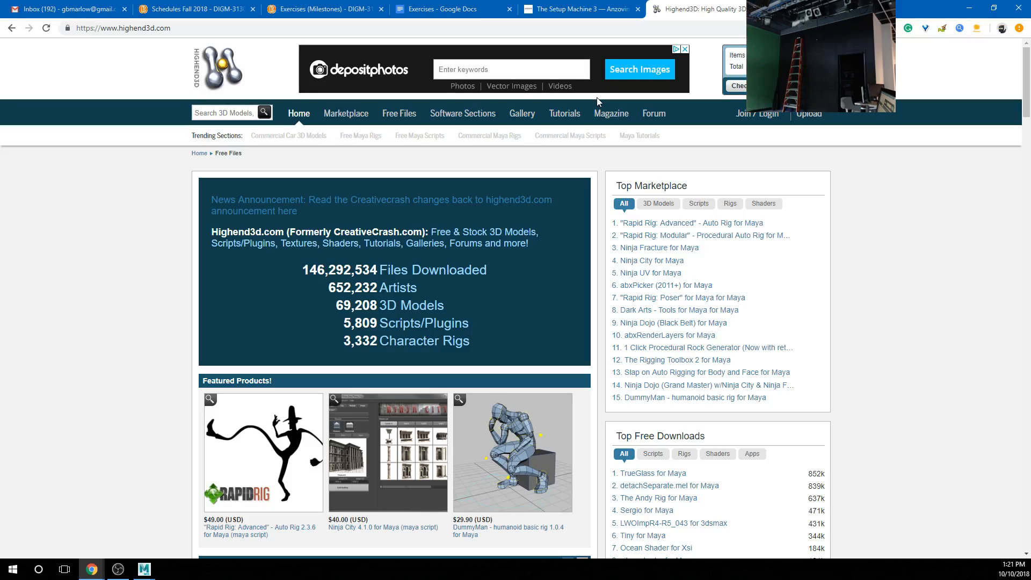
click(218, 113)
click(277, 148)
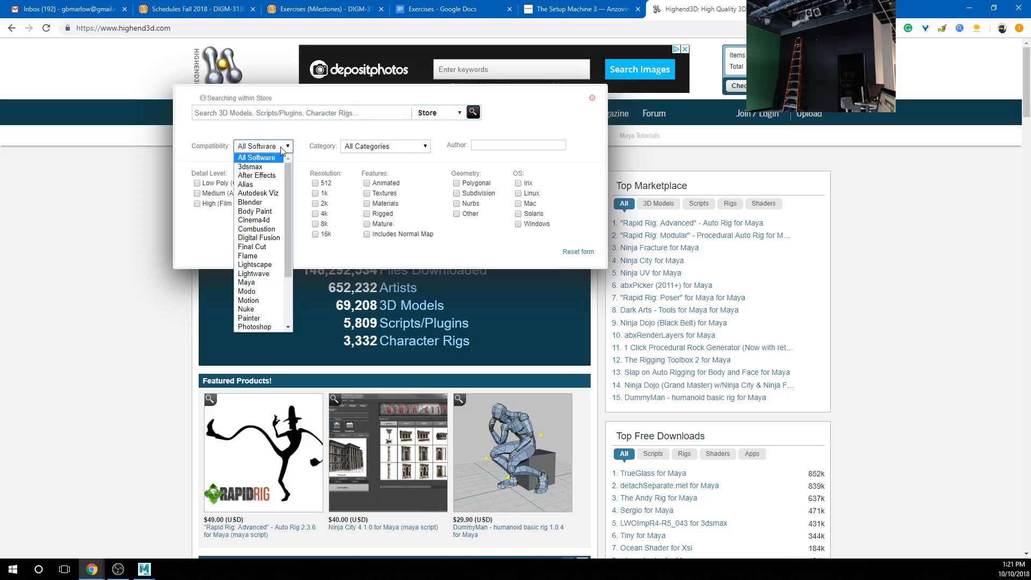
click(265, 286)
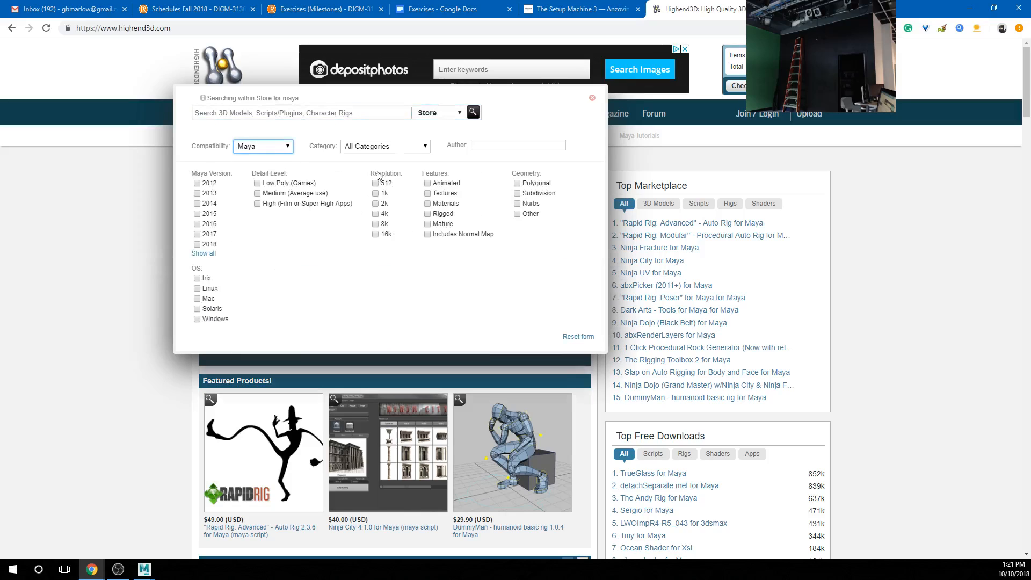
click(385, 150)
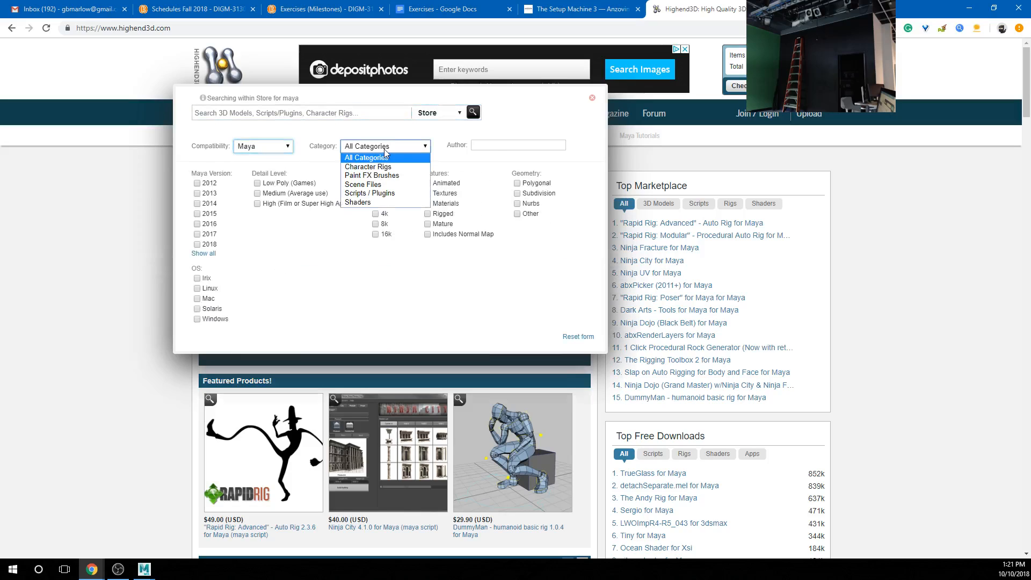
click(369, 193)
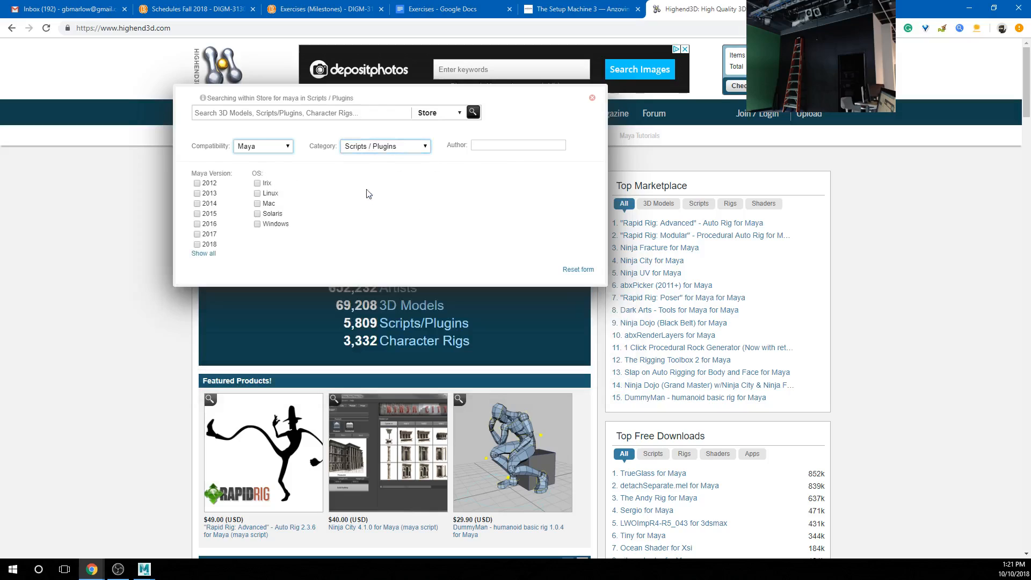
Step: Search the filtered Highend3D store for "rig" and look through the Maya rigging scripts in the results
click(263, 114)
text(rii)
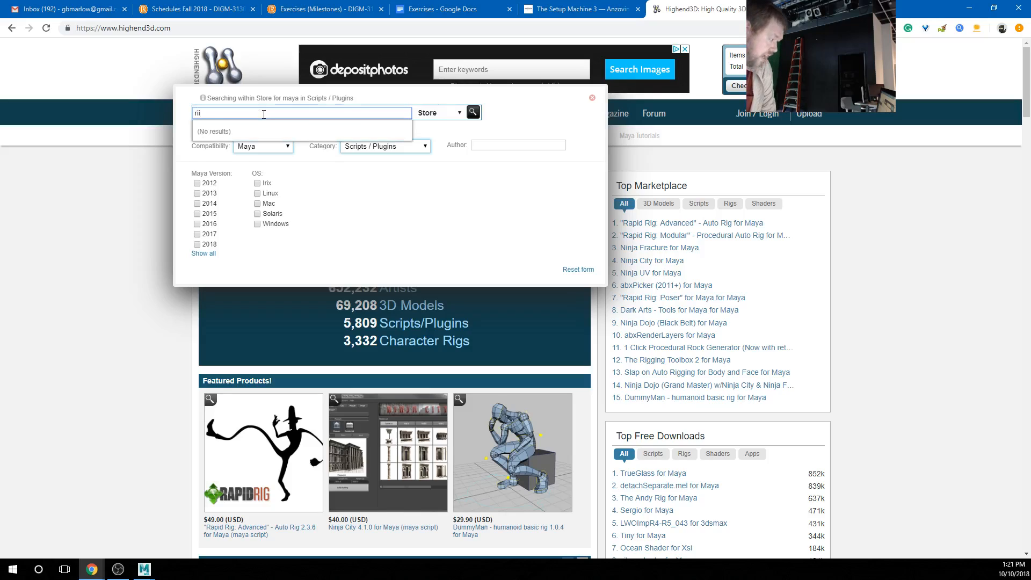
key(BackSpace)
text(g)
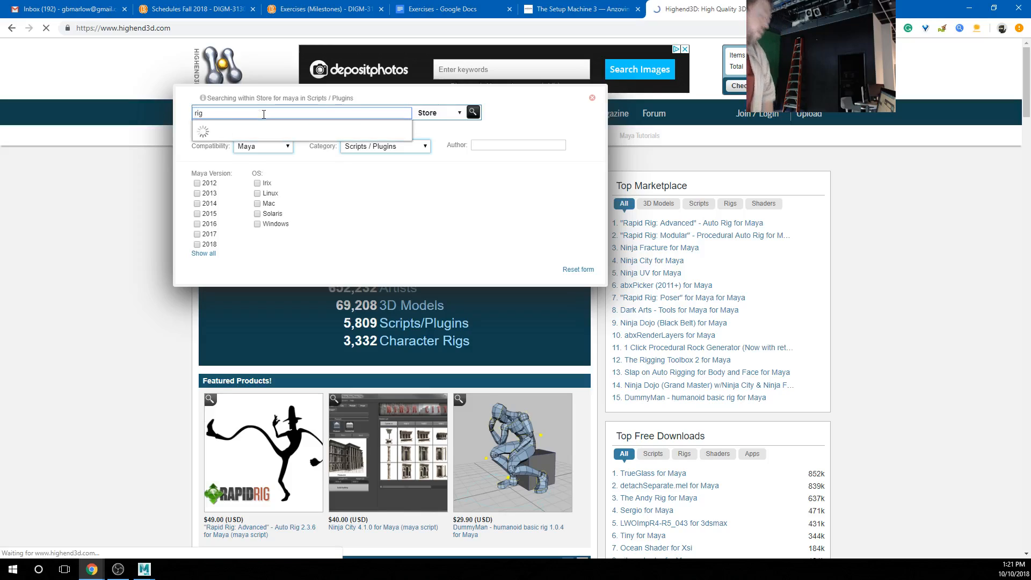
key(Return)
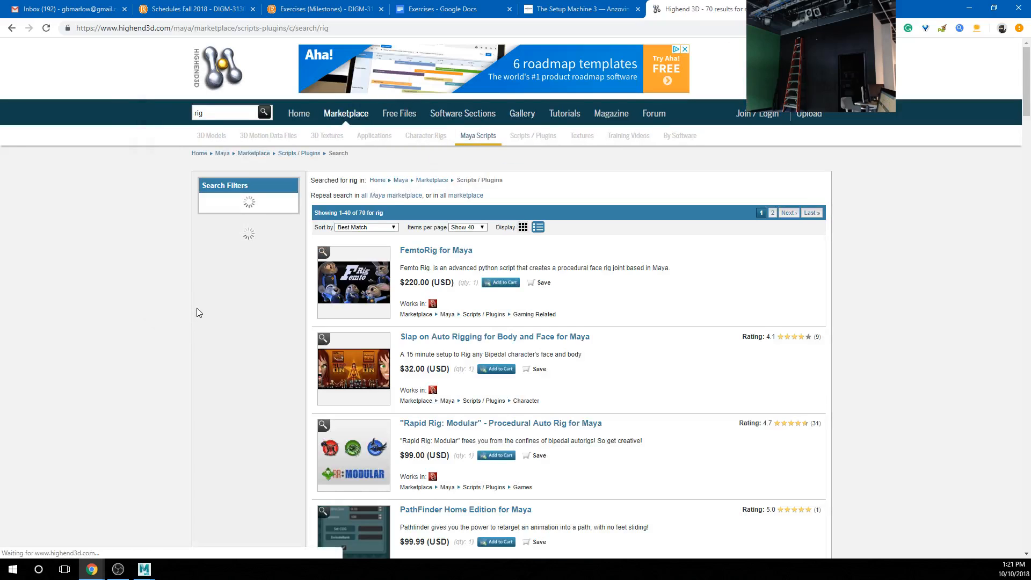
scroll(198, 308, down, 1)
scroll(197, 308, down, 2)
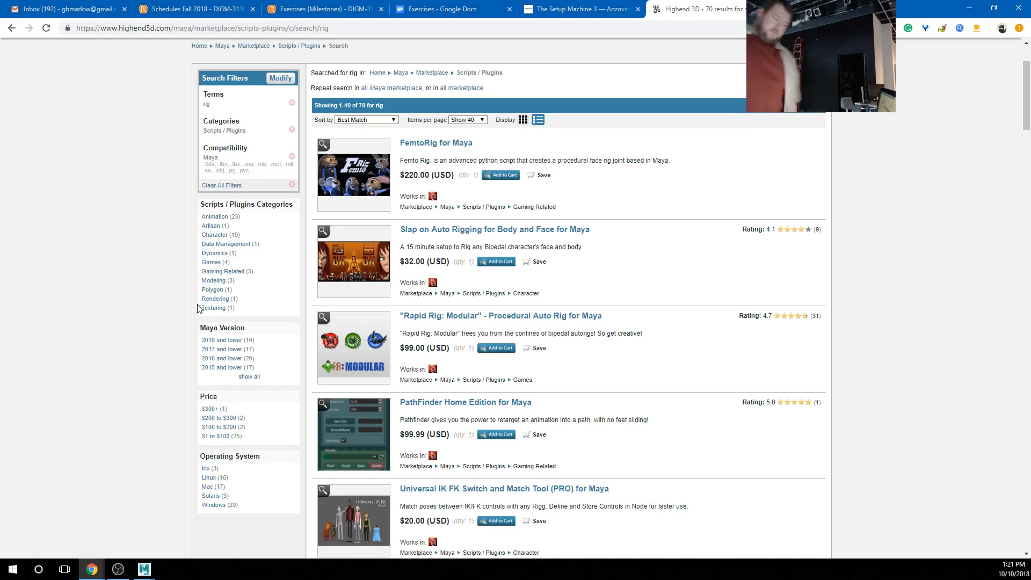
Step: Look through the remaining paid Maya rigging scripts in the store results, down to The Rigging Toolbox 2
scroll(415, 367, down, 11)
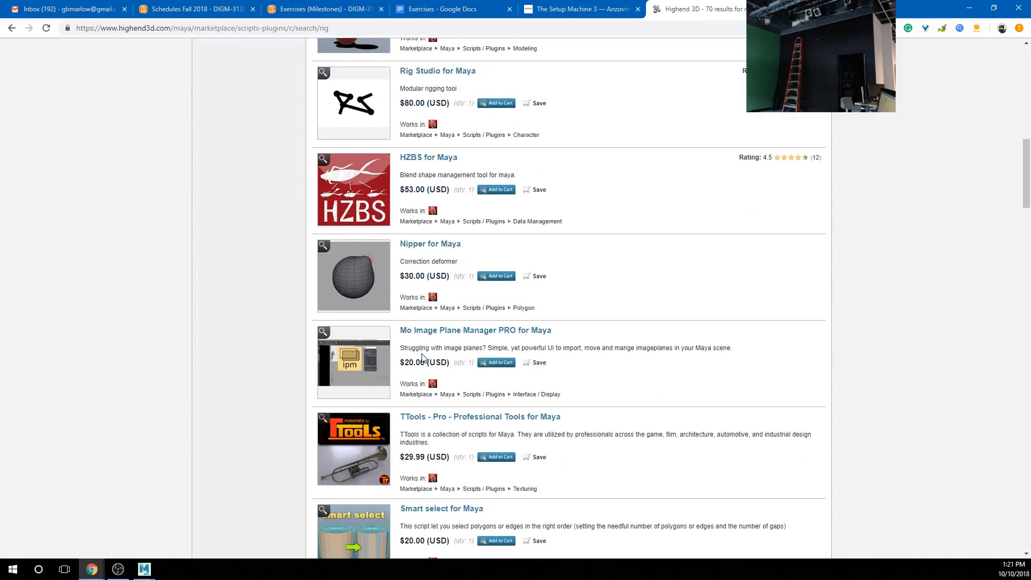
scroll(422, 357, up, 3)
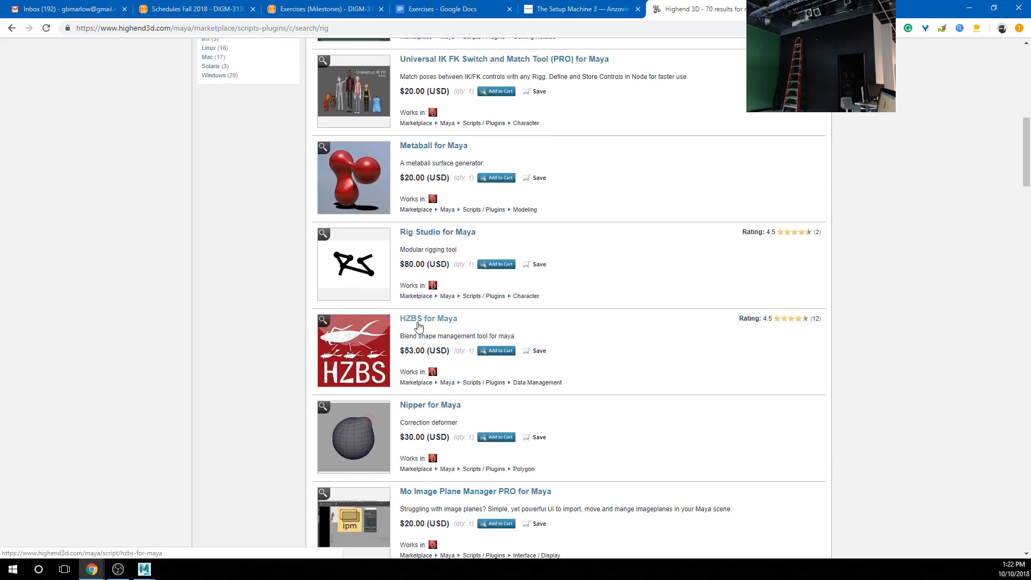
scroll(418, 326, down, 13)
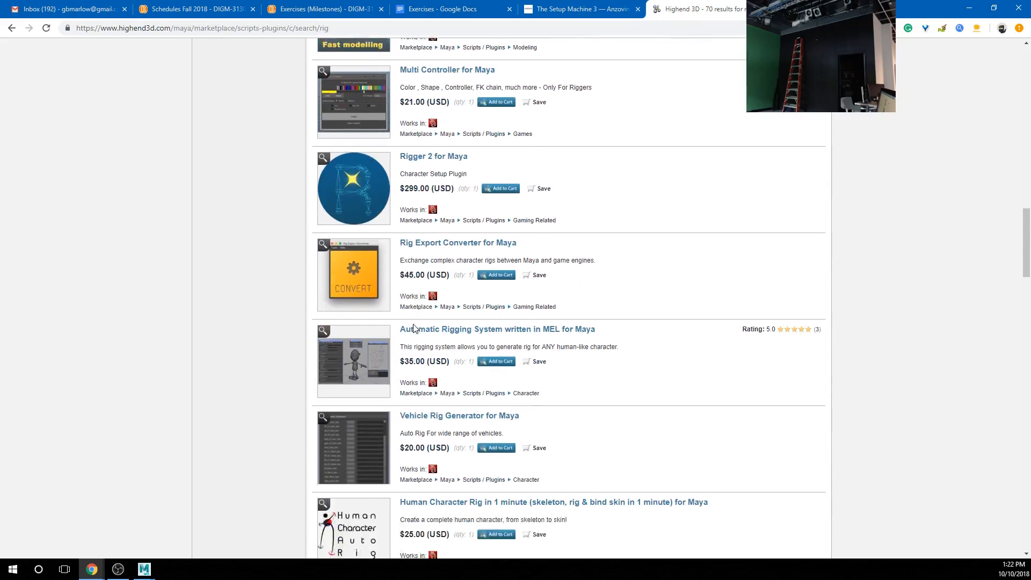
scroll(414, 327, down, 15)
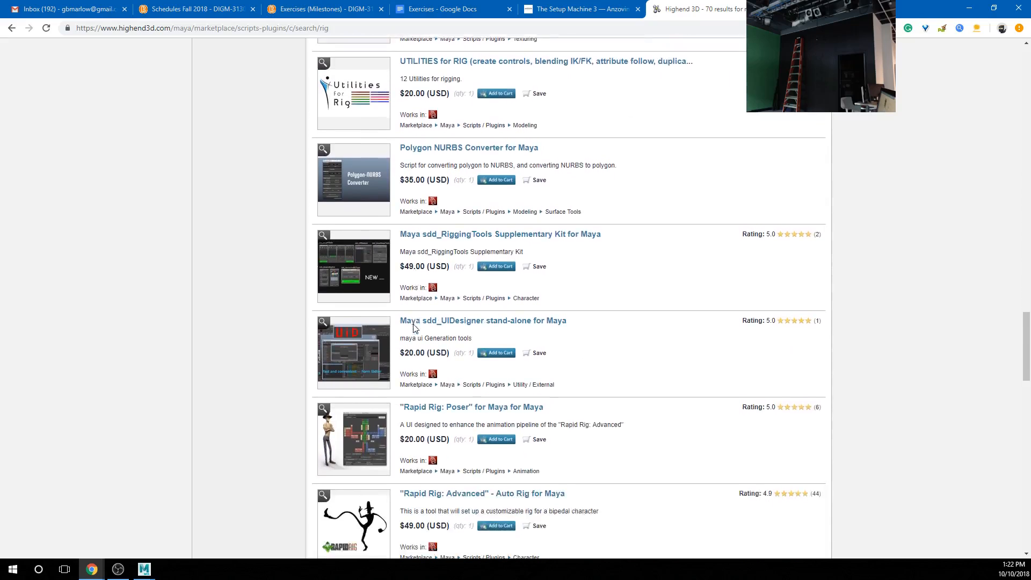
scroll(413, 327, down, 12)
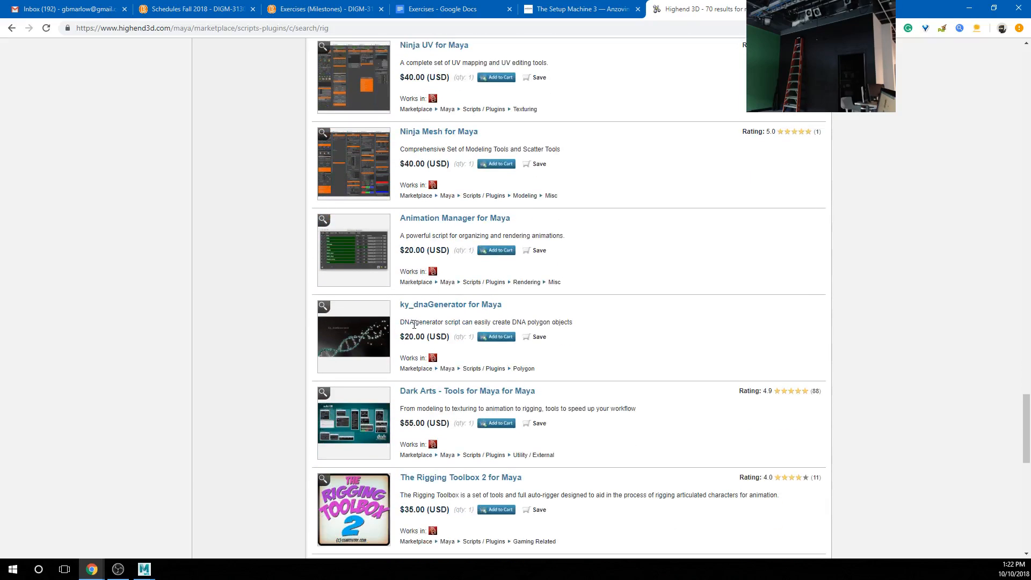
scroll(414, 325, up, 3)
scroll(413, 323, down, 6)
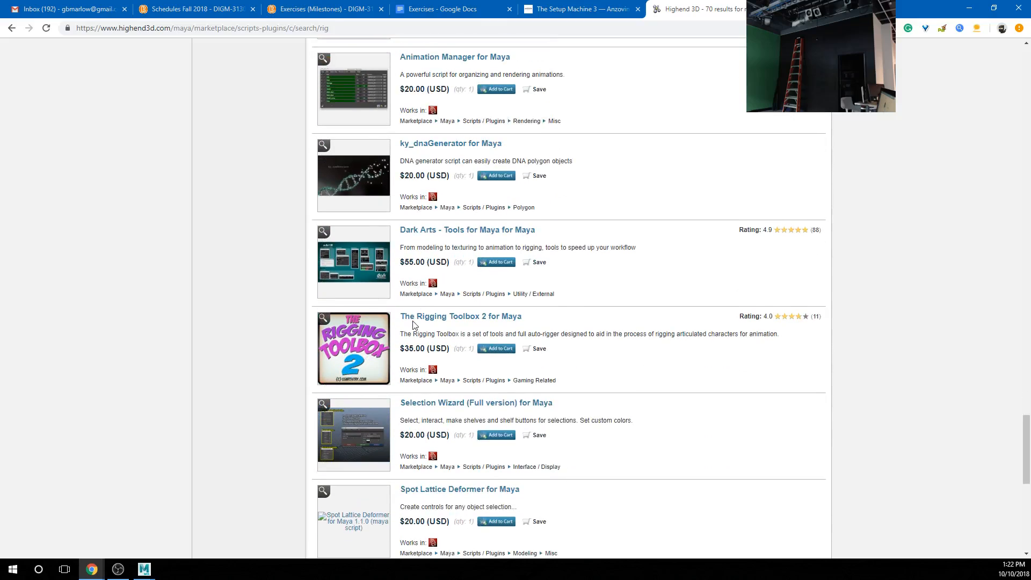
mouse_move(377, 355)
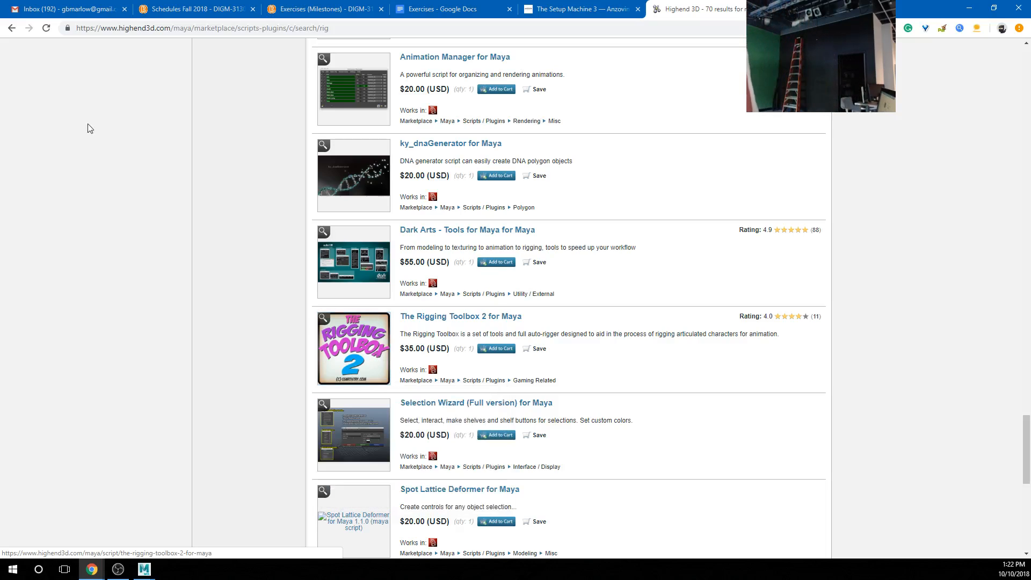
Step: Search Highend3D's free files for "rig" with Maya compatibility in the Scripts / Plugins category
scroll(202, 208, up, 20)
scroll(202, 204, up, 20)
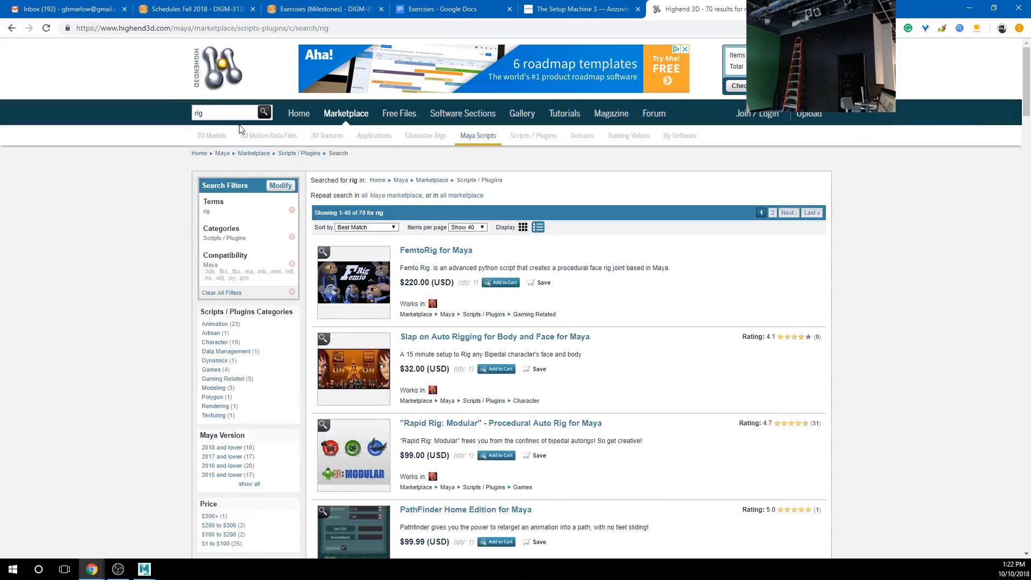
click(231, 113)
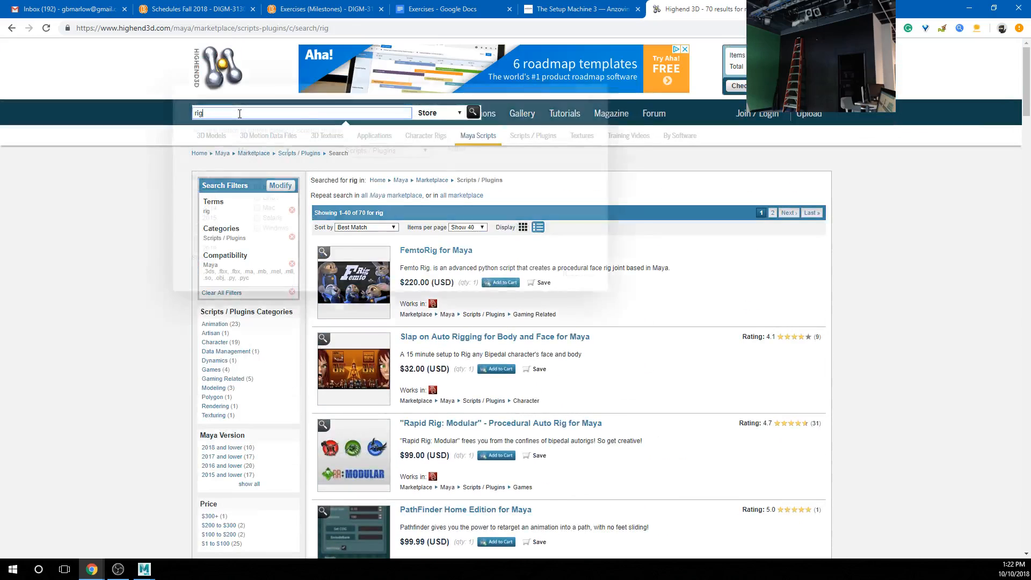
click(460, 114)
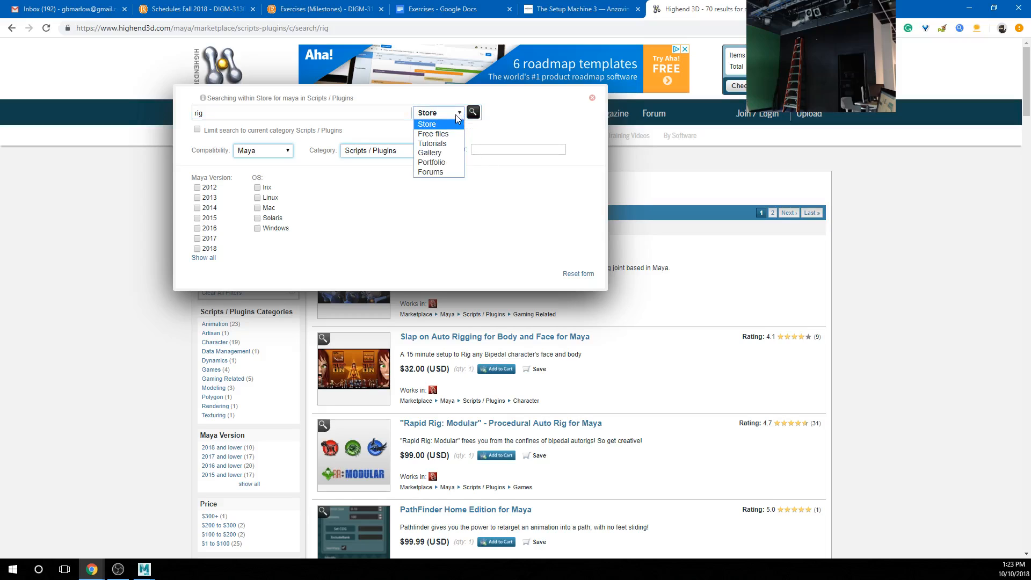
click(429, 134)
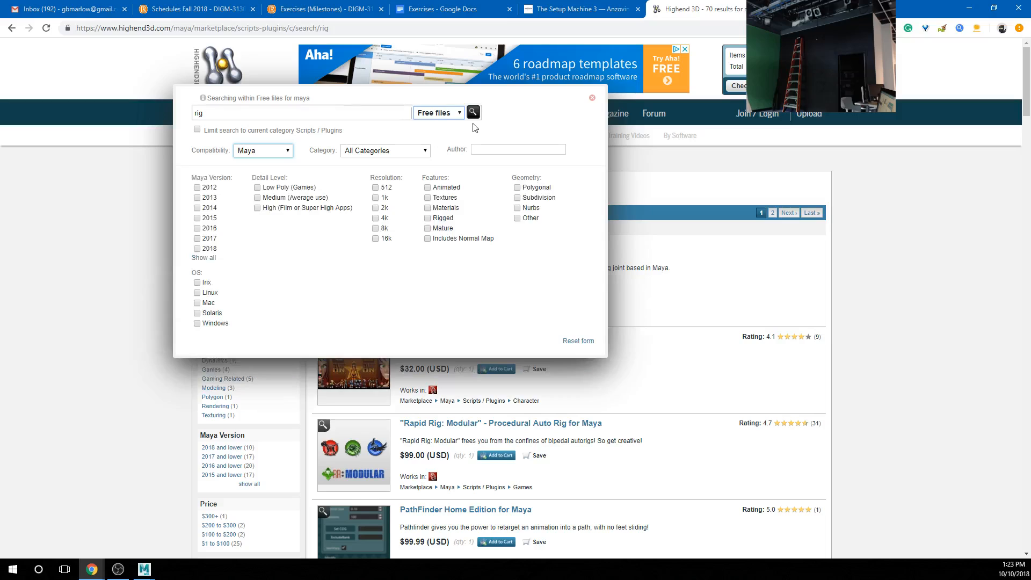
click(387, 152)
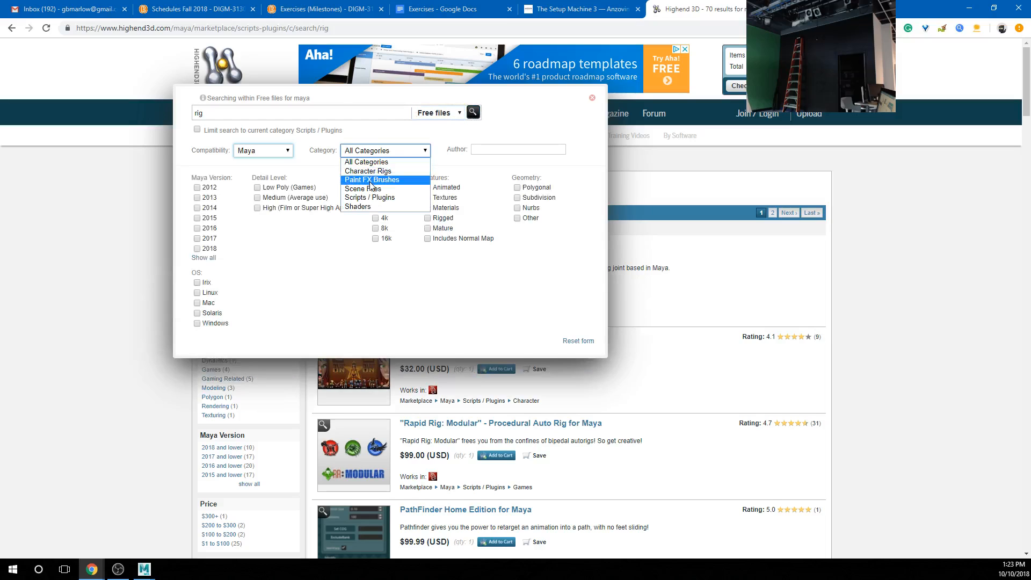
click(372, 197)
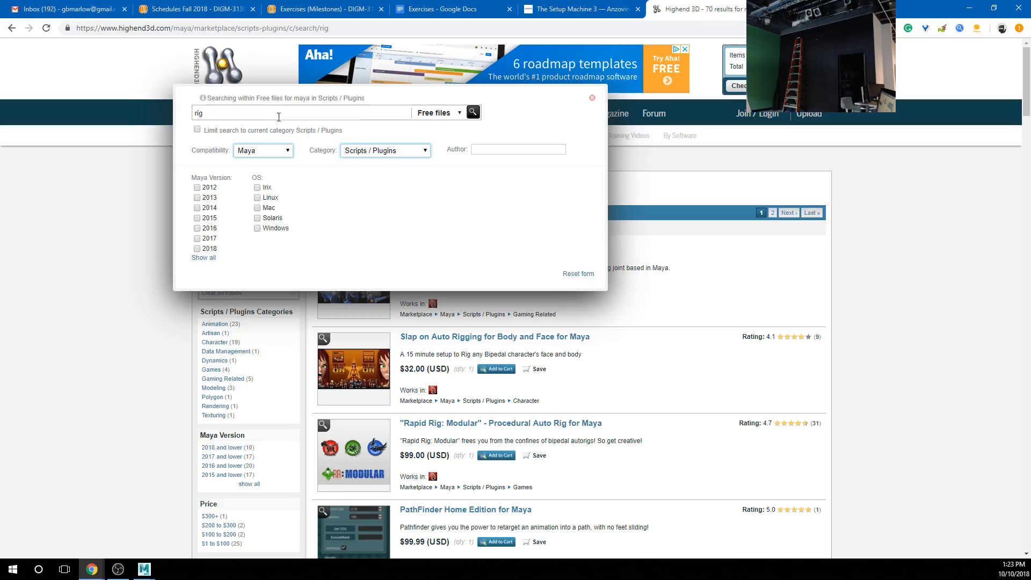
click(473, 113)
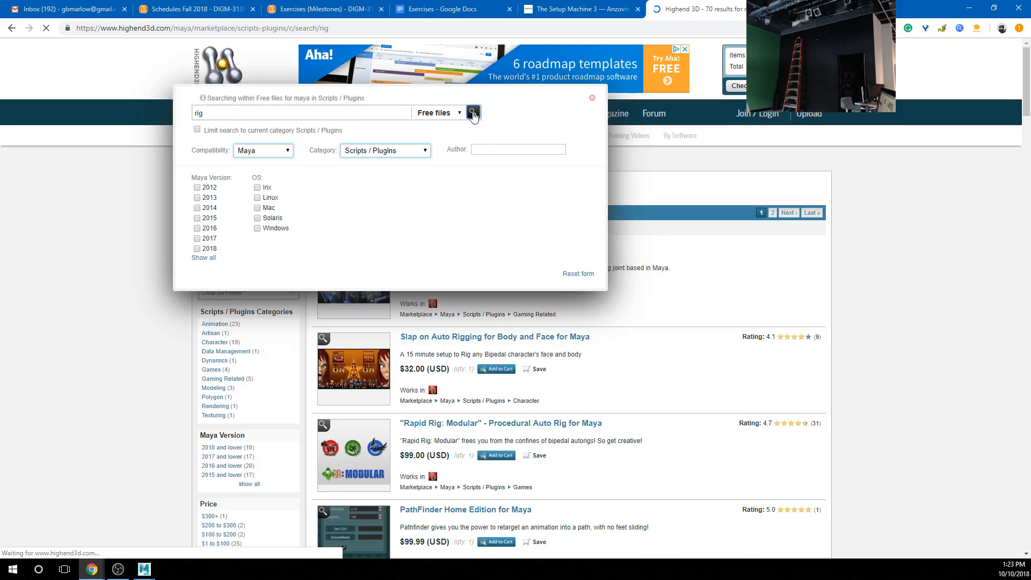
drag(467, 177, 378, 145)
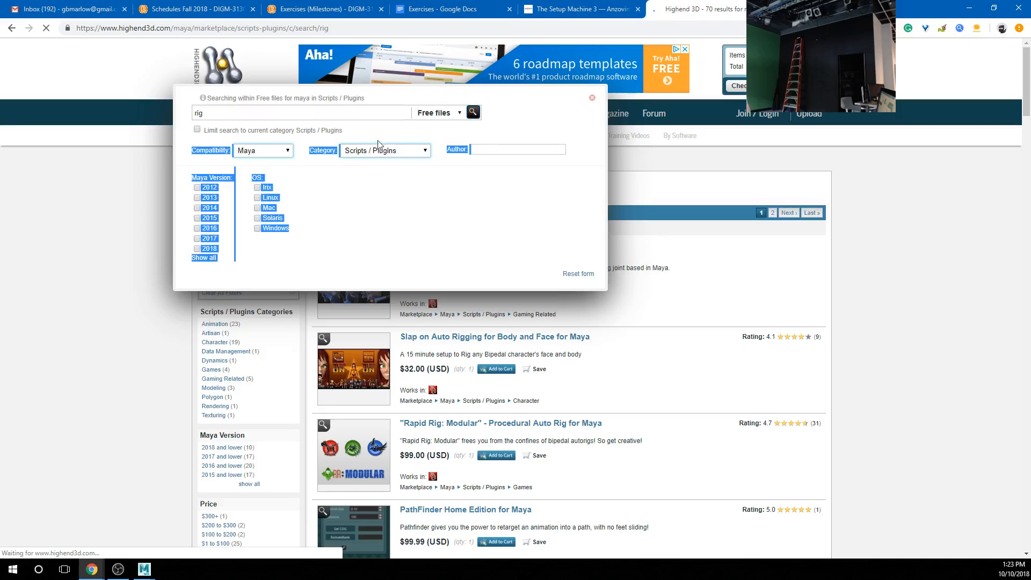
click(364, 117)
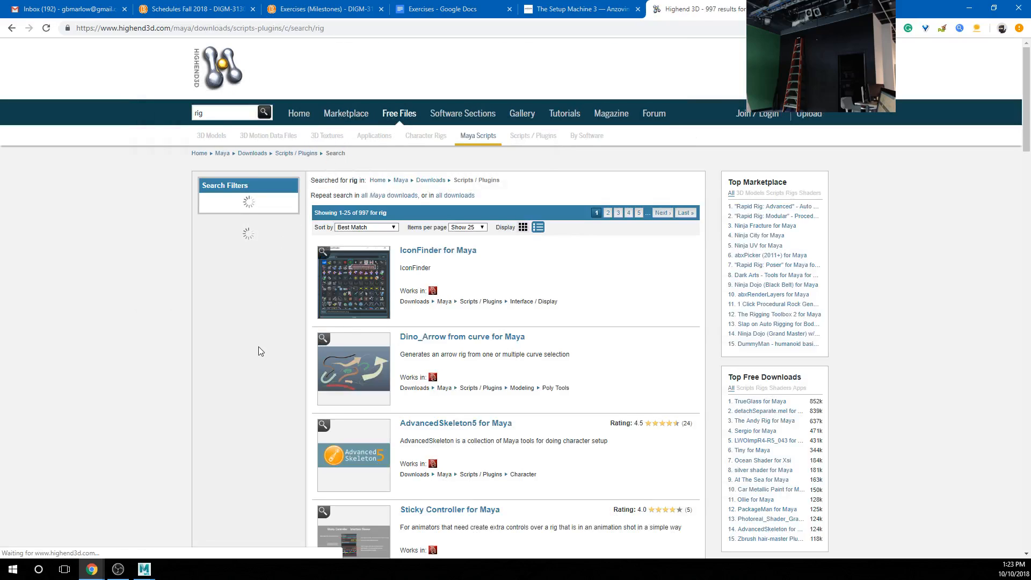
Step: Look through the first page of free Maya rigging scripts, including Rigger 2 Trial and FREE Slap On Auto Rigging
scroll(227, 352, down, 4)
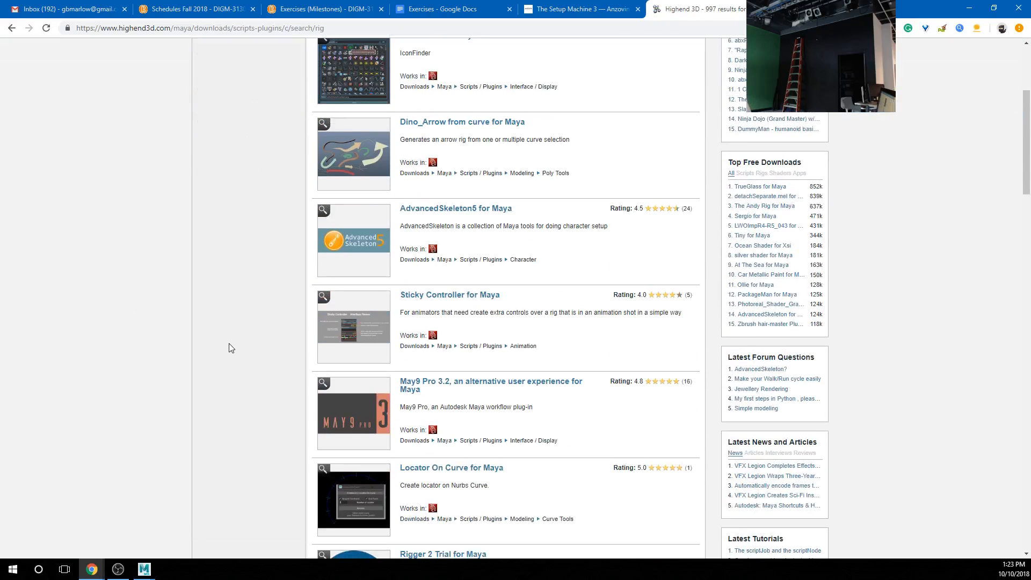
scroll(229, 348, down, 8)
scroll(229, 348, up, 4)
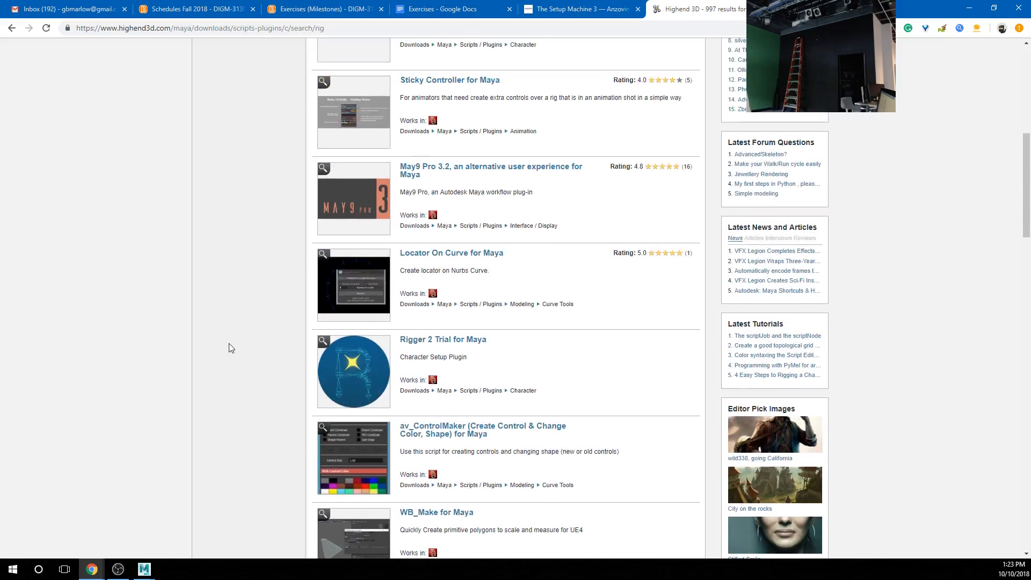
scroll(230, 346, down, 6)
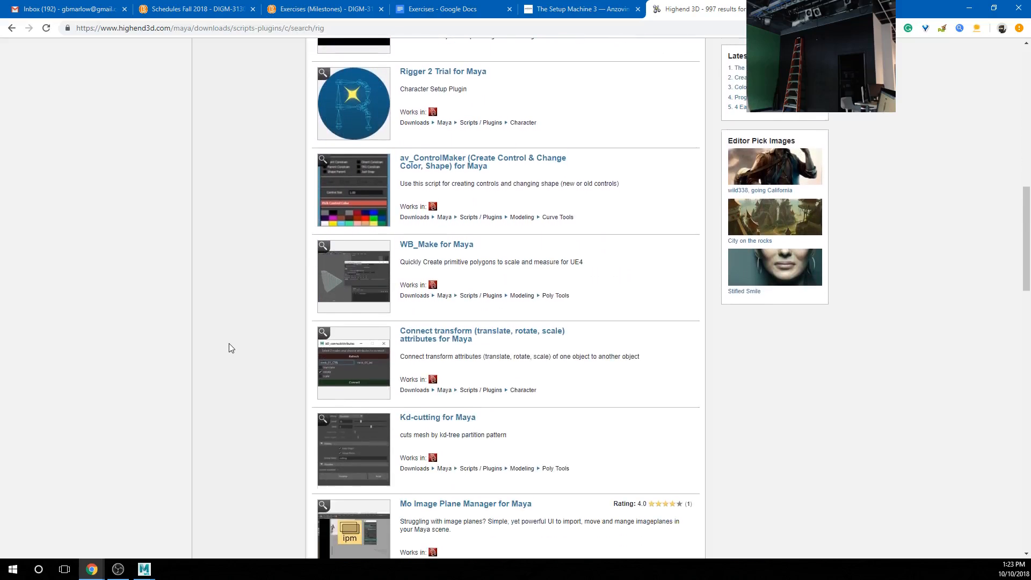
scroll(230, 347, up, 3)
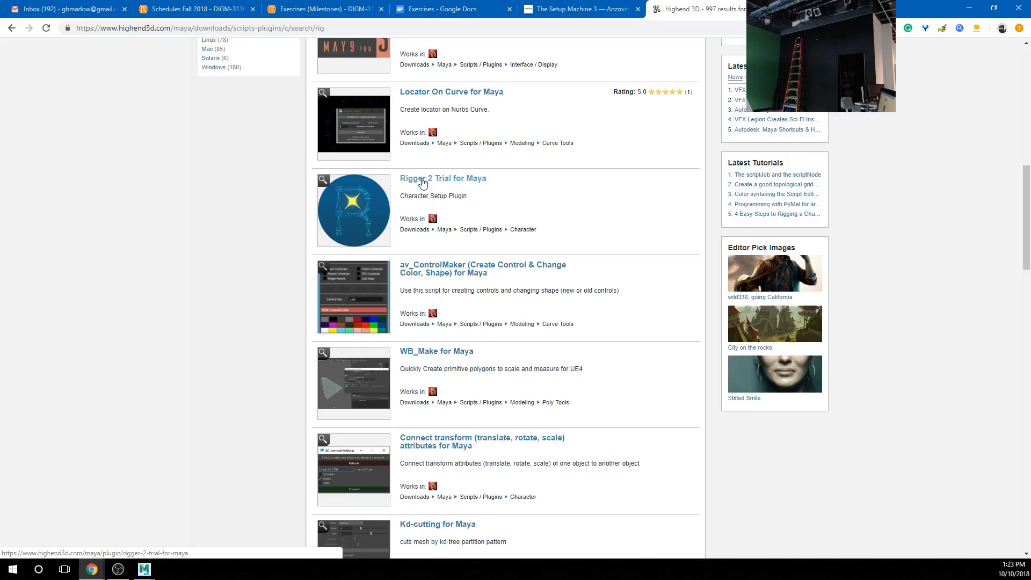
scroll(408, 215, down, 6)
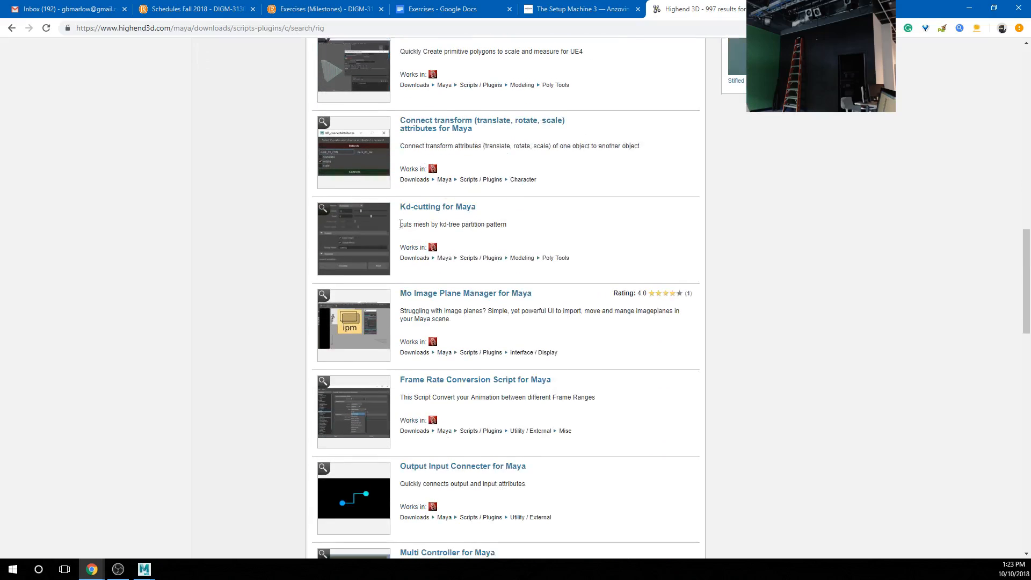
scroll(463, 293, down, 6)
scroll(461, 307, down, 2)
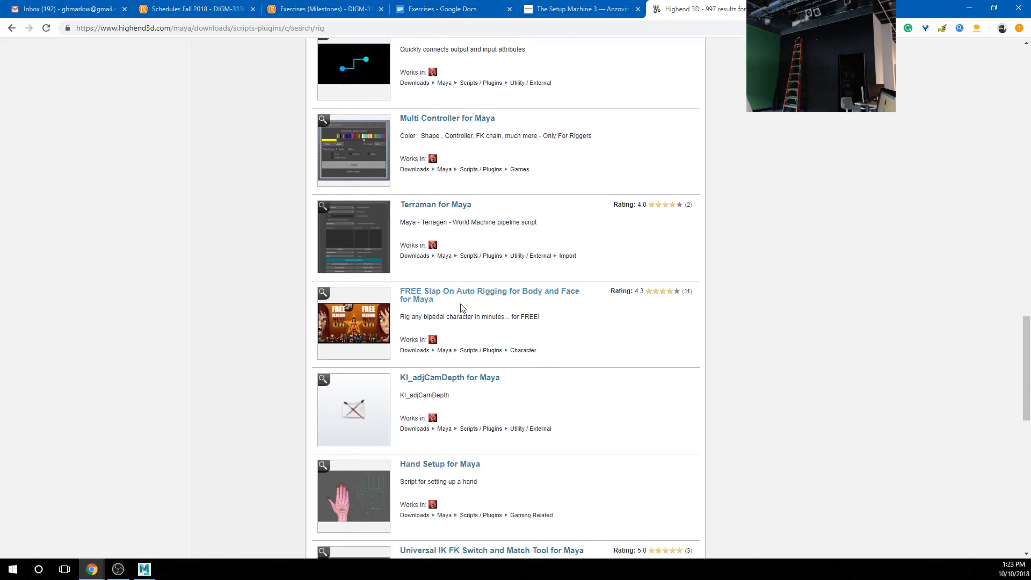
scroll(432, 296, down, 12)
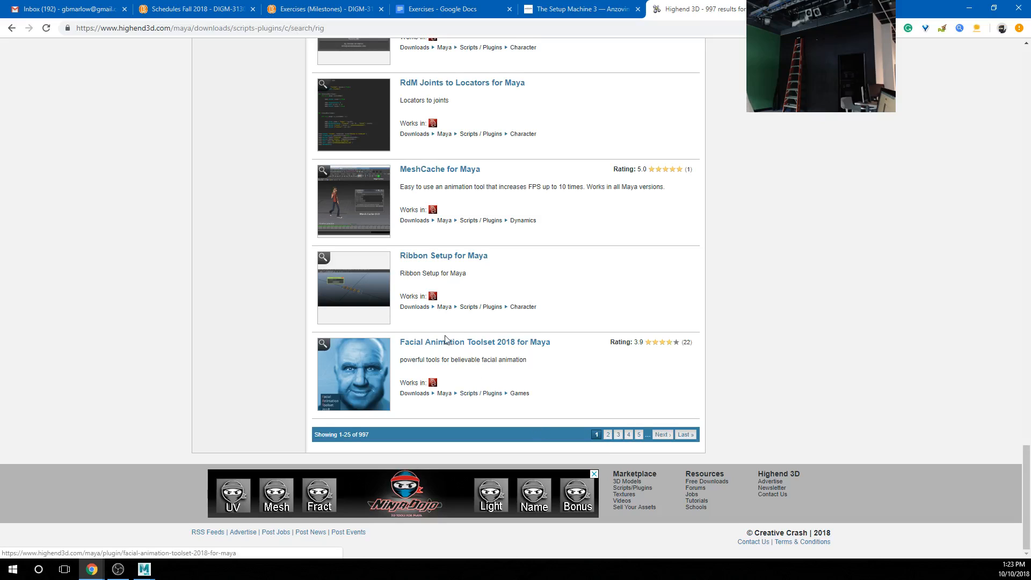
Step: Open the AdvancedSkeleton5 for Maya script page from the free file results
scroll(445, 347, up, 20)
scroll(444, 339, up, 5)
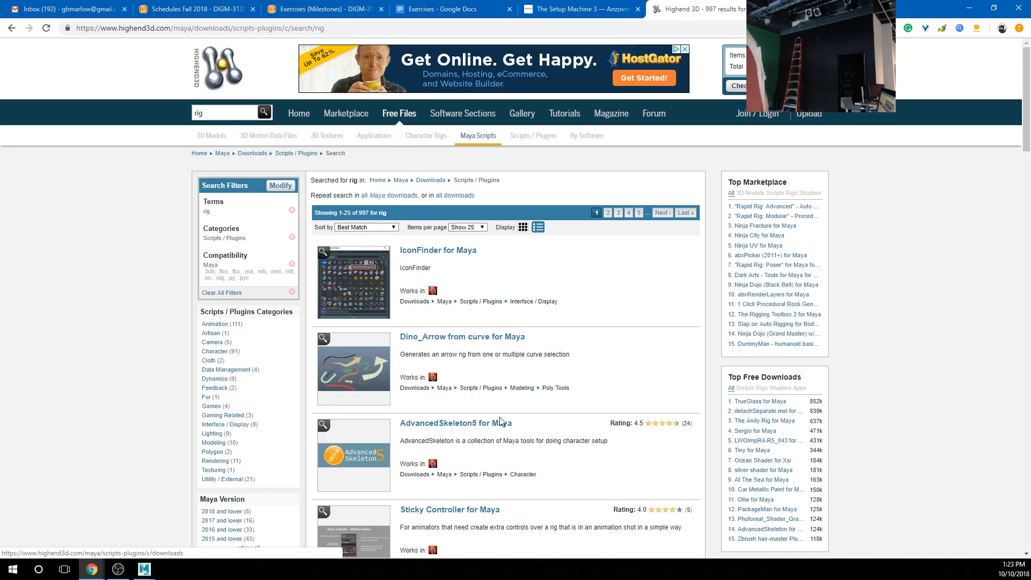
click(487, 428)
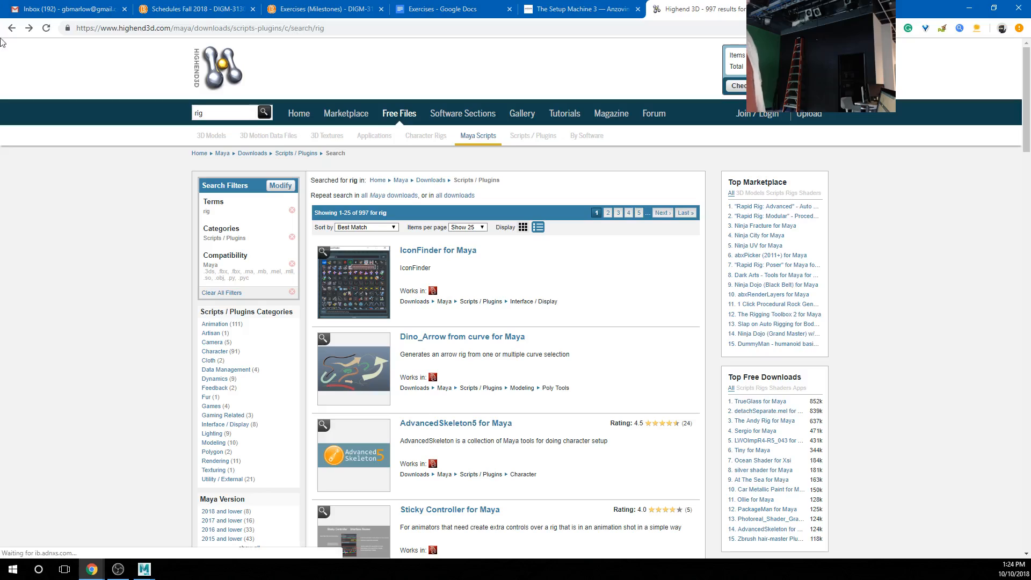
key(alt+Right)
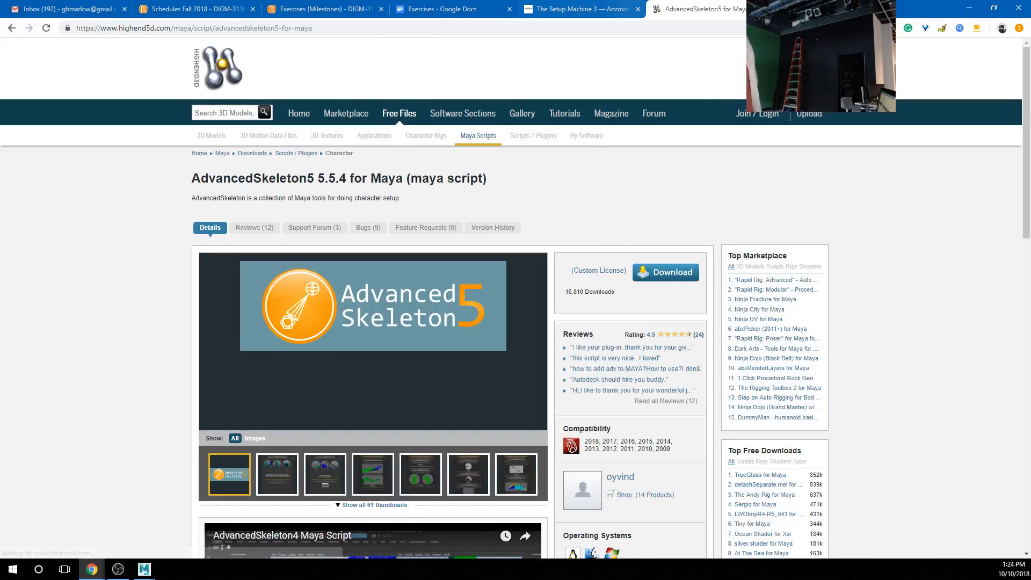
Step: Search Google for "truong cg artist" in a new tab and open the artist's Gumroad page
key(ctrl+t)
text(tru)
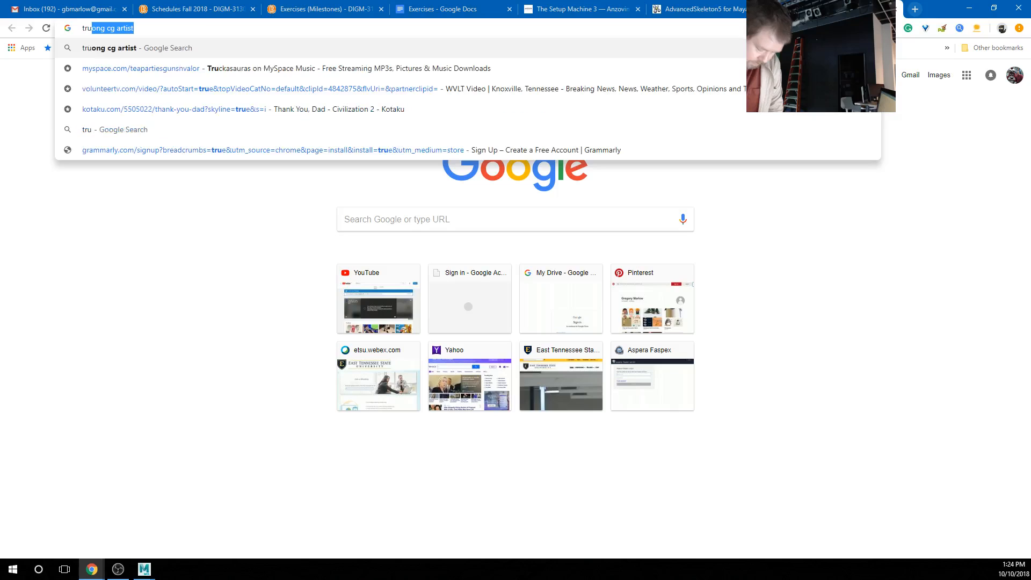
text(ong cg)
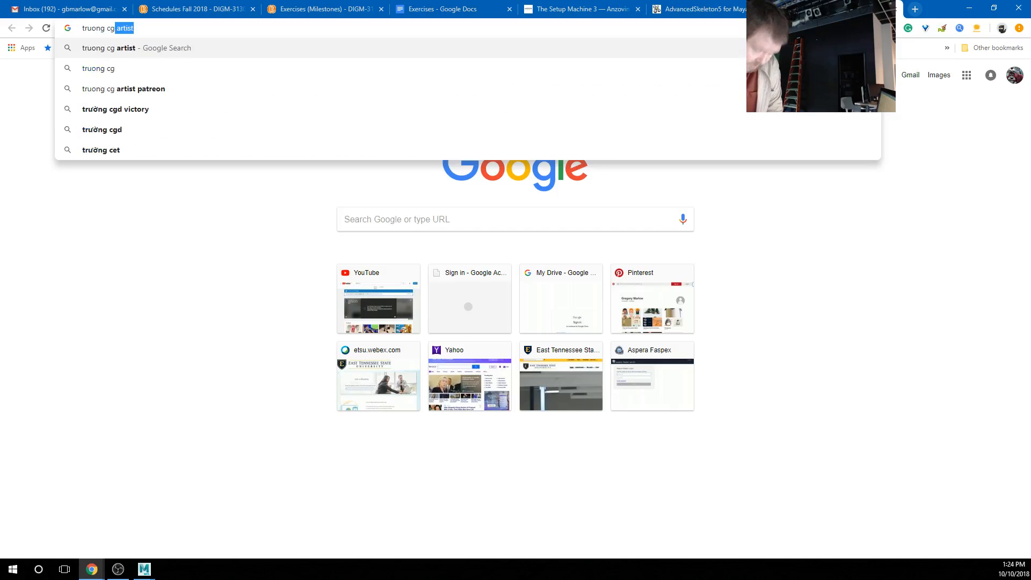
key(Return)
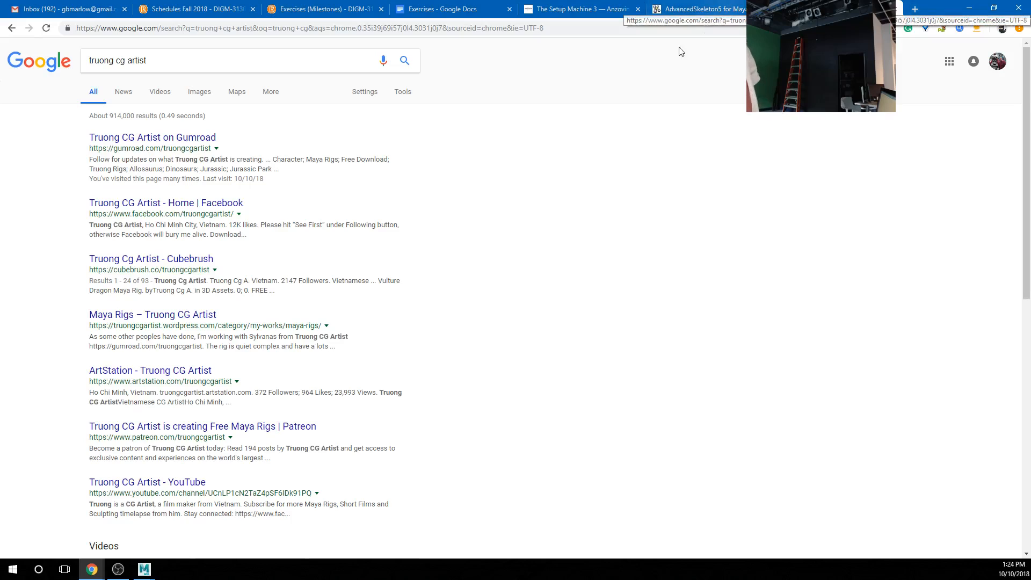
click(184, 140)
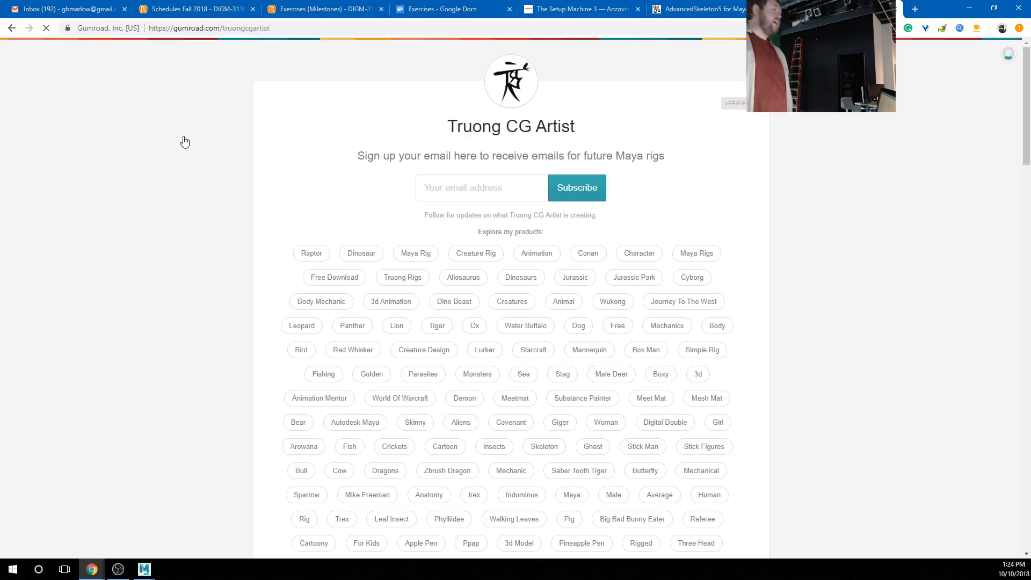
Step: Browse the Maya rigs in Truong CG Artist's Gumroad product gallery and find the Meet Mat Maya Rig
scroll(258, 247, down, 13)
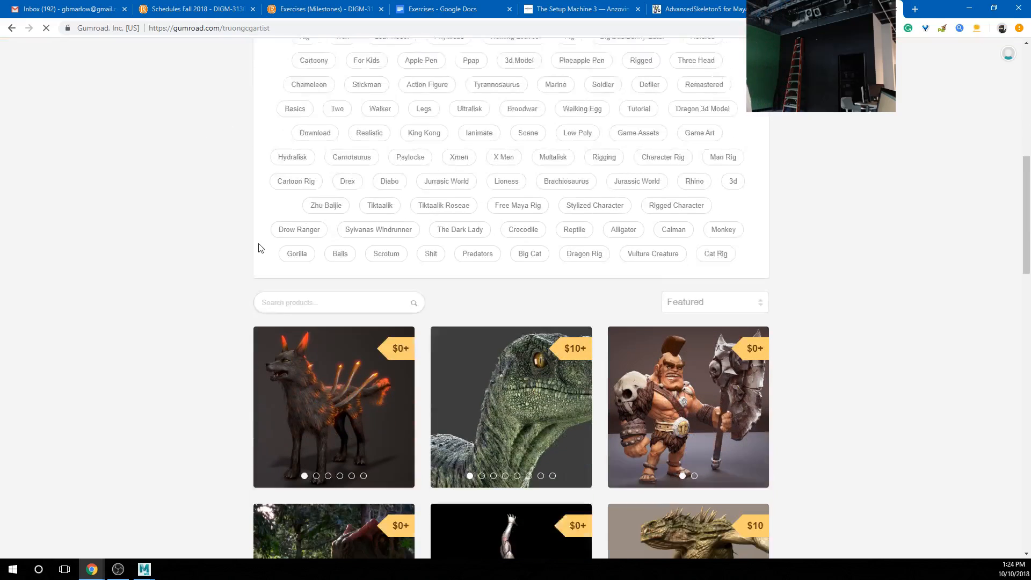
scroll(256, 248, down, 15)
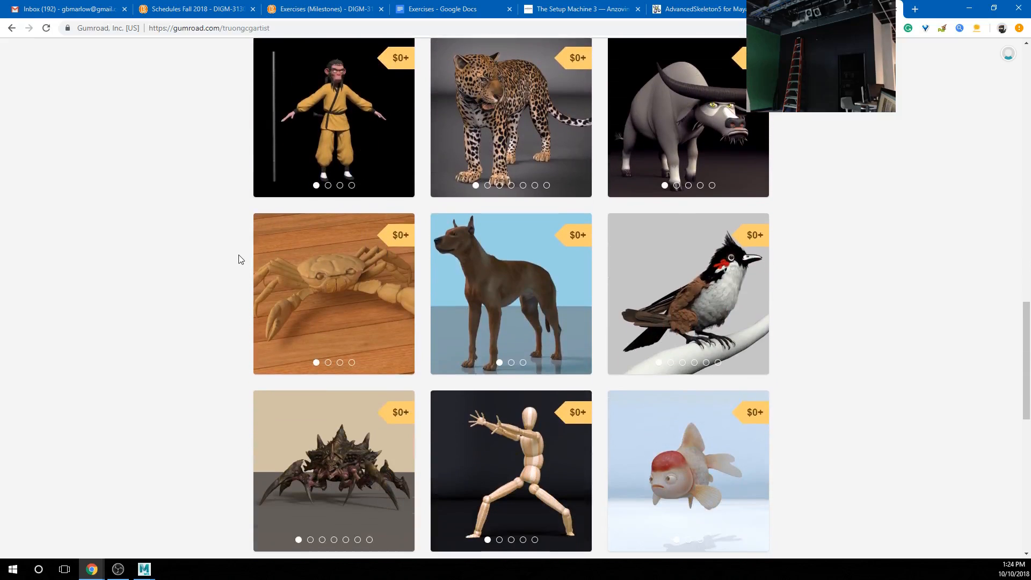
scroll(239, 259, down, 4)
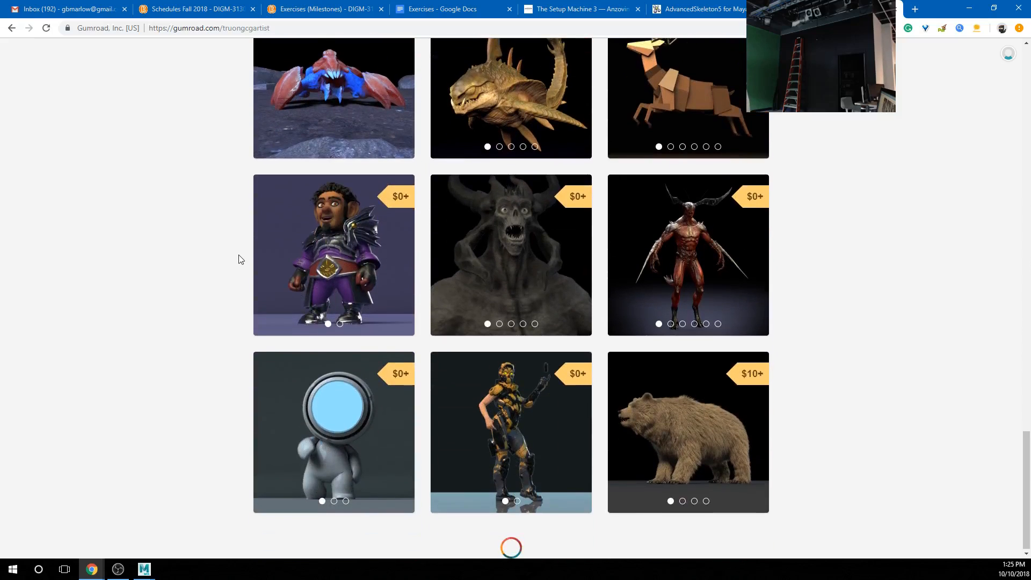
scroll(226, 301, down, 5)
scroll(237, 341, down, 9)
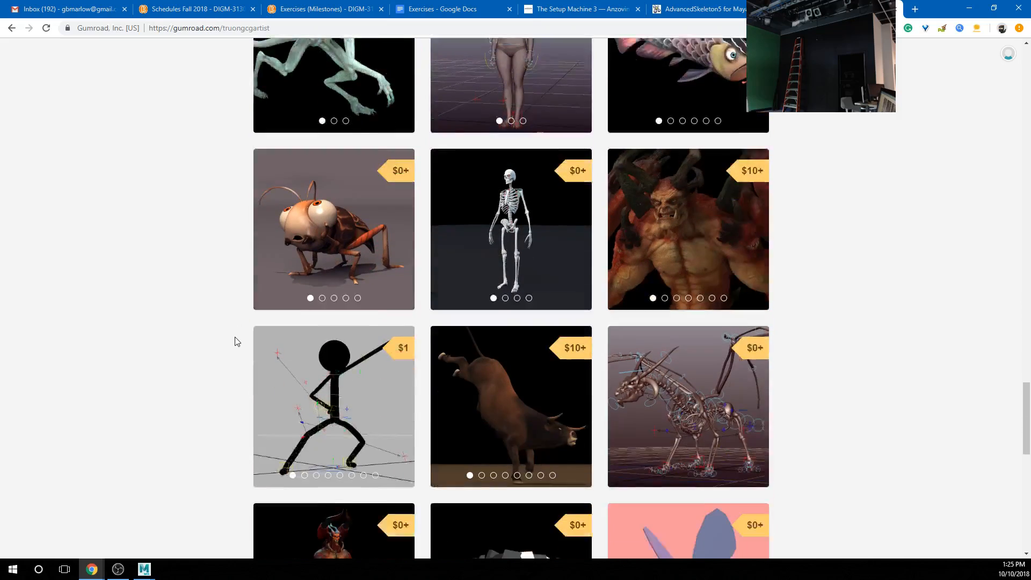
scroll(237, 341, up, 9)
scroll(237, 342, up, 1)
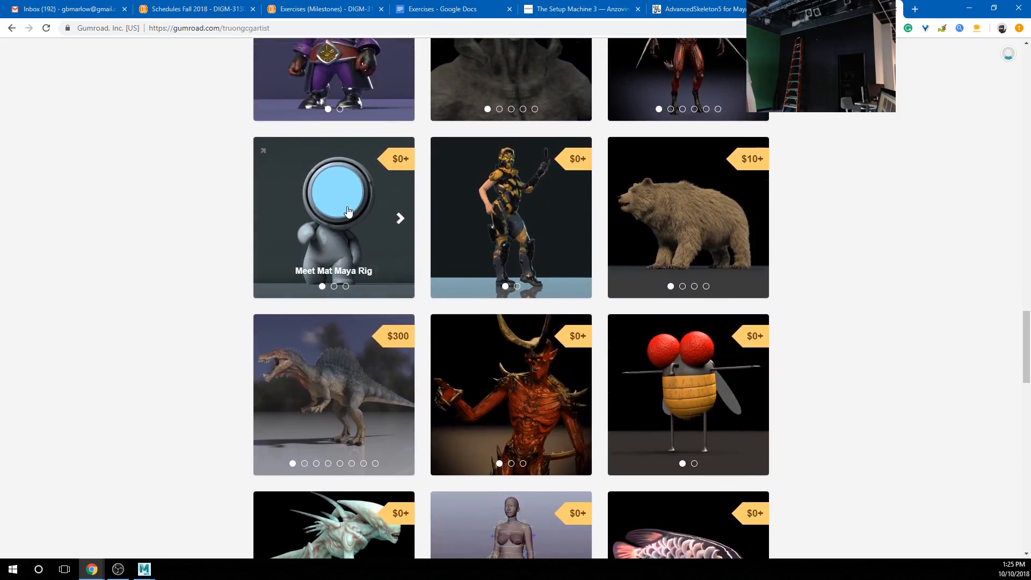
Step: Browse the remaining Maya rigs in the Truong CG Artist gallery, past the Alien Covenant, Cartoon Cricket and Zbrush Man rigs
scroll(267, 230, down, 9)
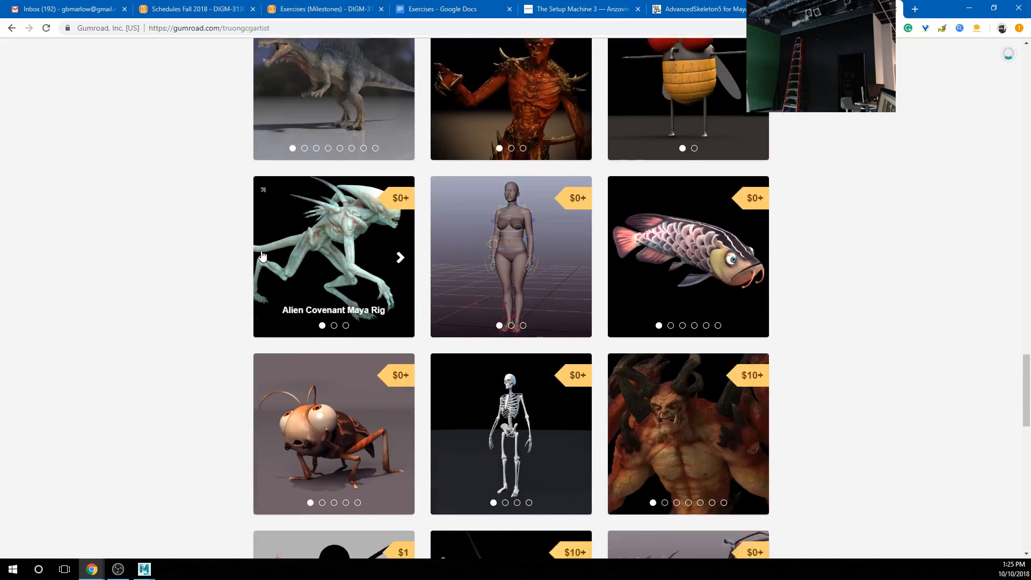
scroll(315, 293, down, 5)
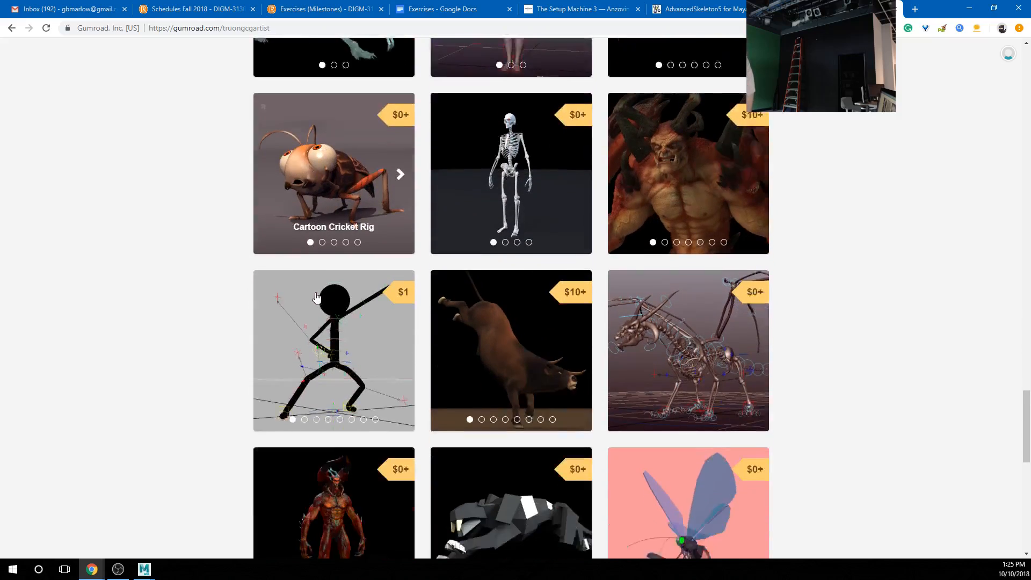
scroll(316, 298, down, 9)
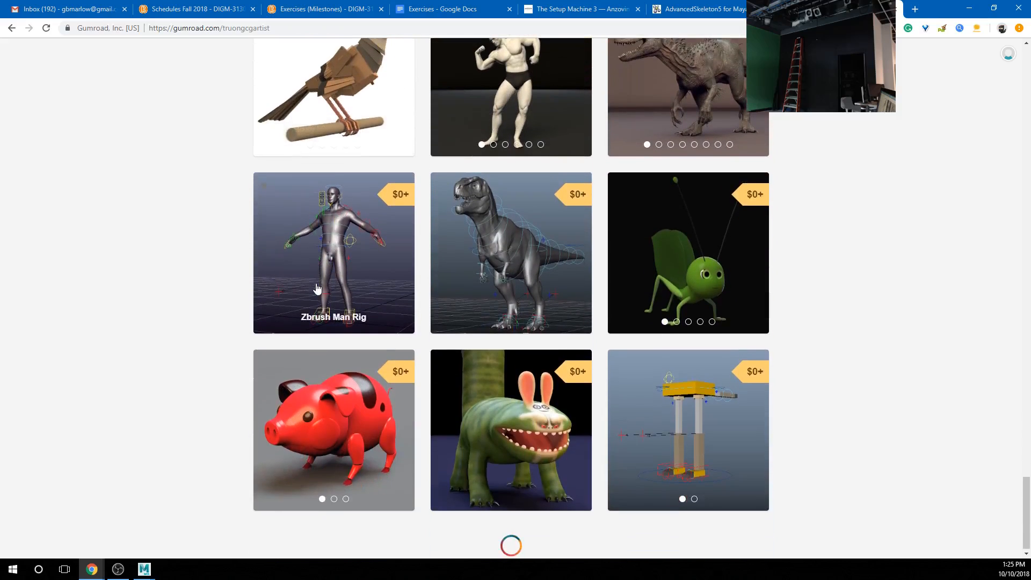
scroll(313, 288, down, 10)
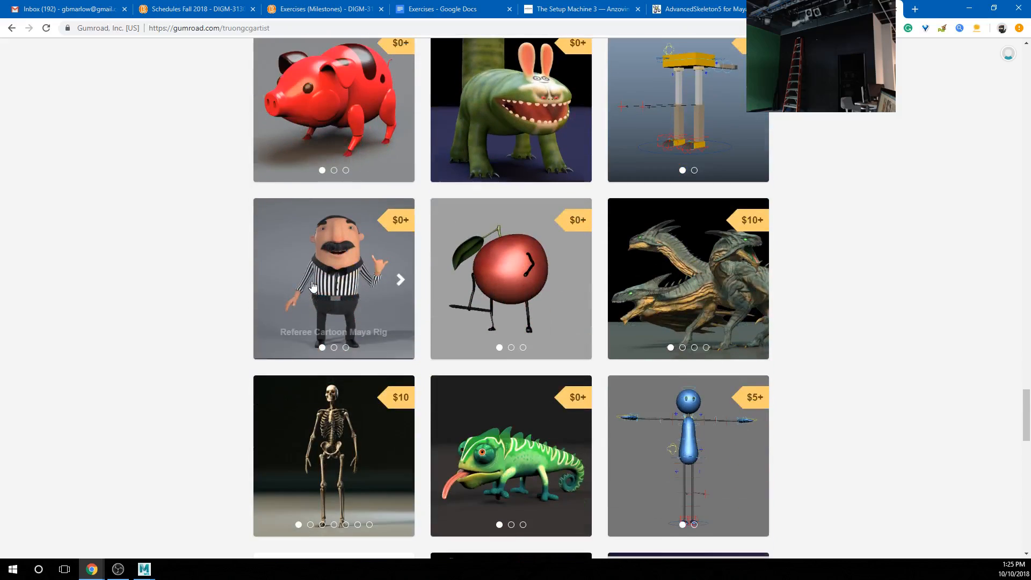
scroll(313, 283, up, 3)
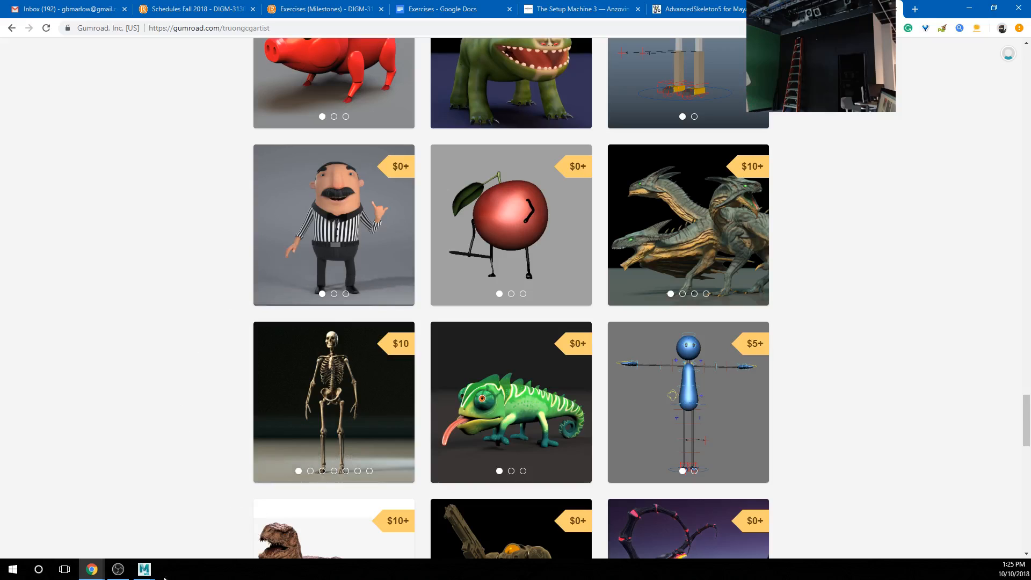
mouse_move(135, 578)
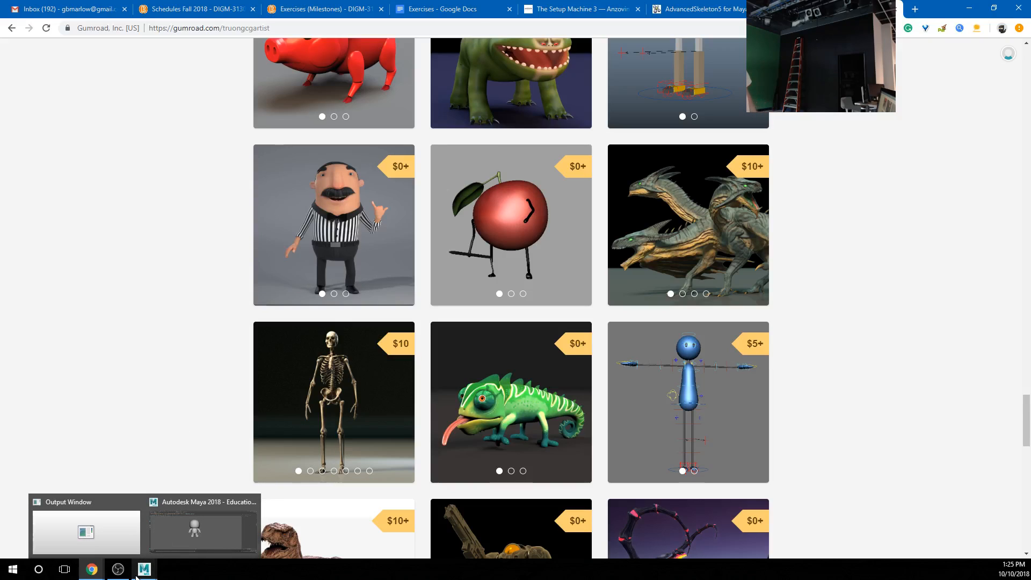
Step: Return to the AdvancedSkeleton5 page and look over its description, demo video and related items
click(698, 9)
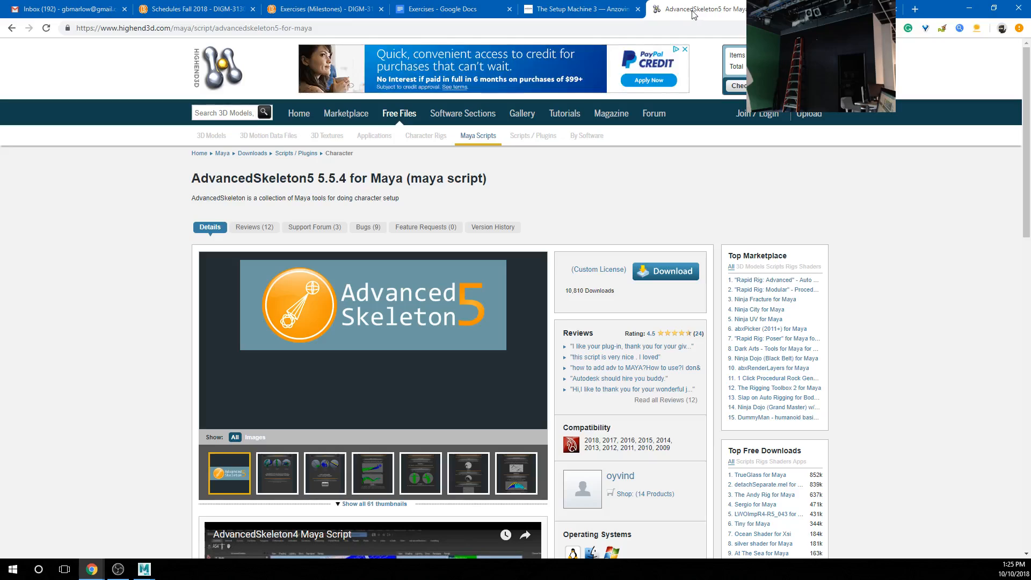
scroll(346, 348, down, 4)
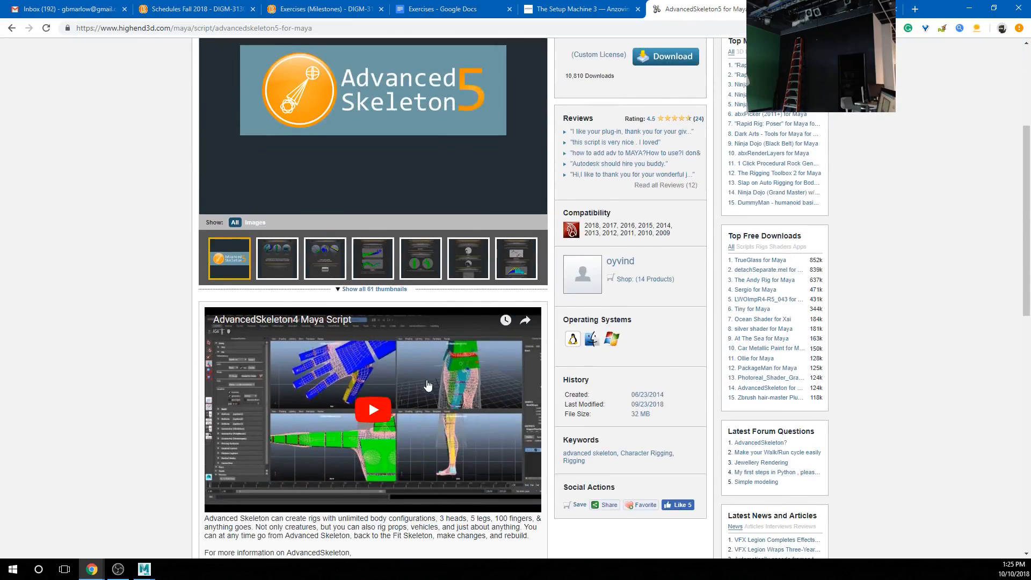
scroll(427, 384, down, 5)
scroll(430, 384, up, 6)
scroll(430, 376, down, 6)
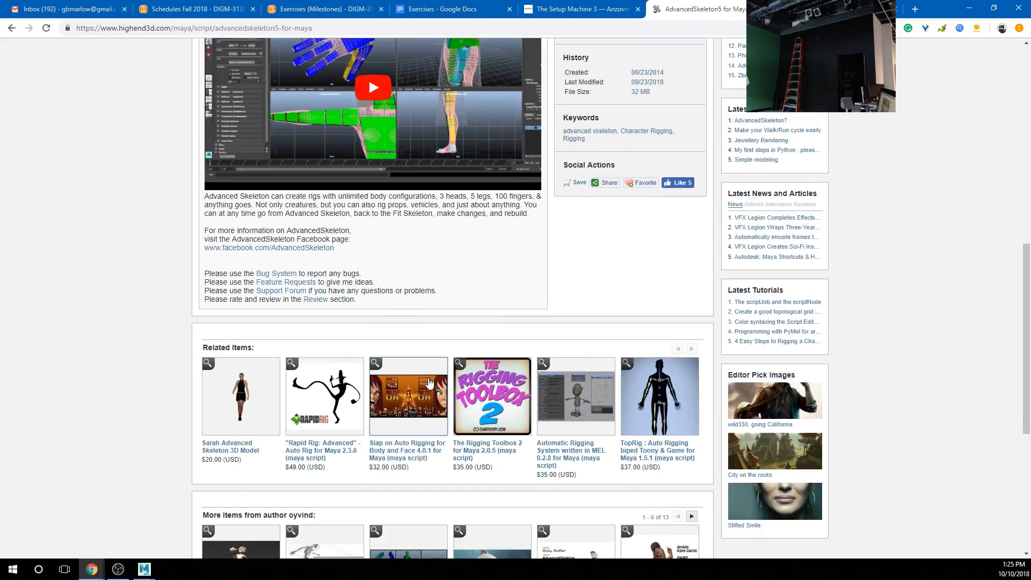
scroll(432, 370, up, 5)
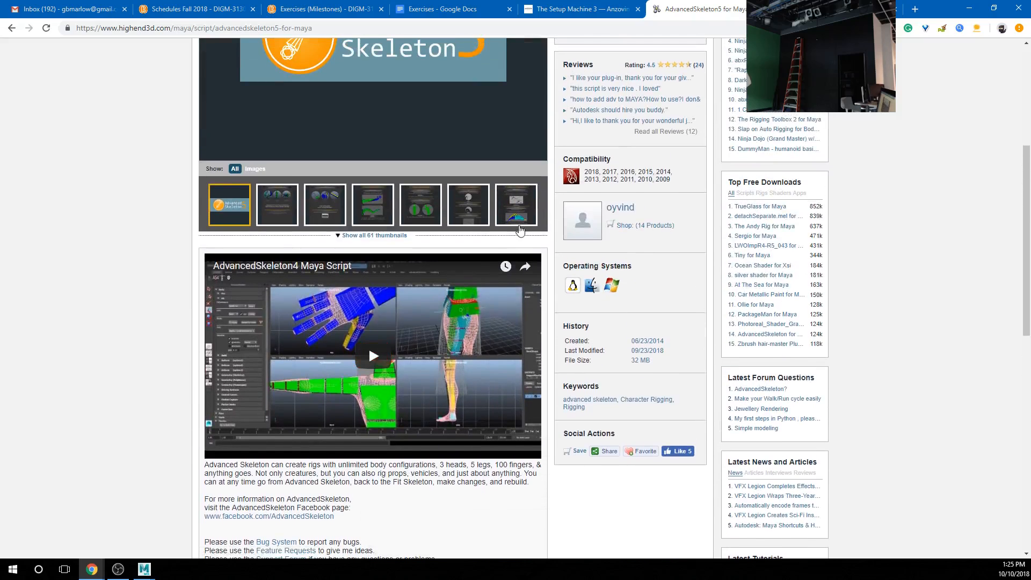
scroll(478, 244, up, 4)
Step: Look through the first AdvancedSkeleton5 preview images, including Aim and Wheel setups, twist and bendy joints, and the fit skeletons
click(465, 406)
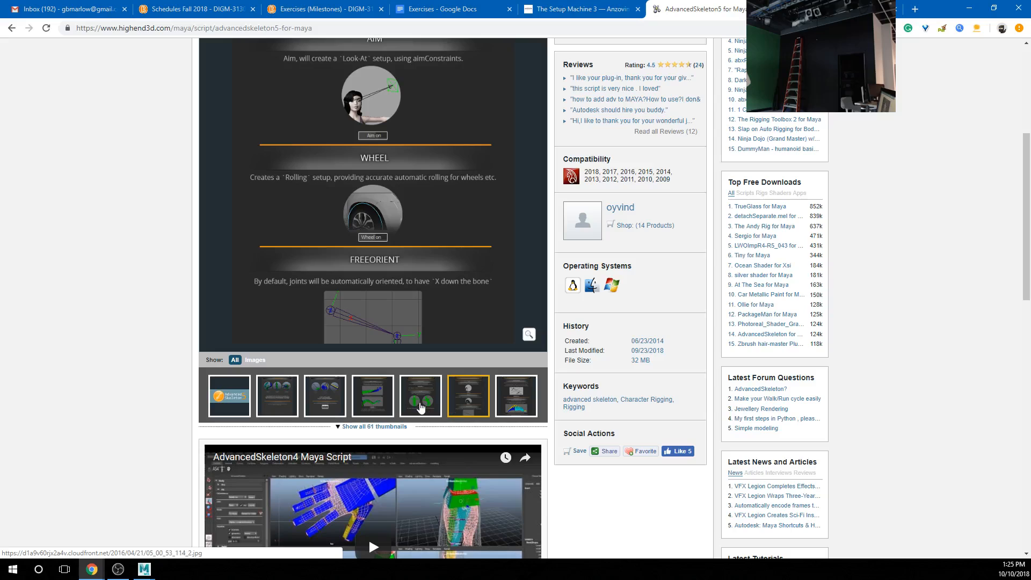
click(416, 407)
click(379, 397)
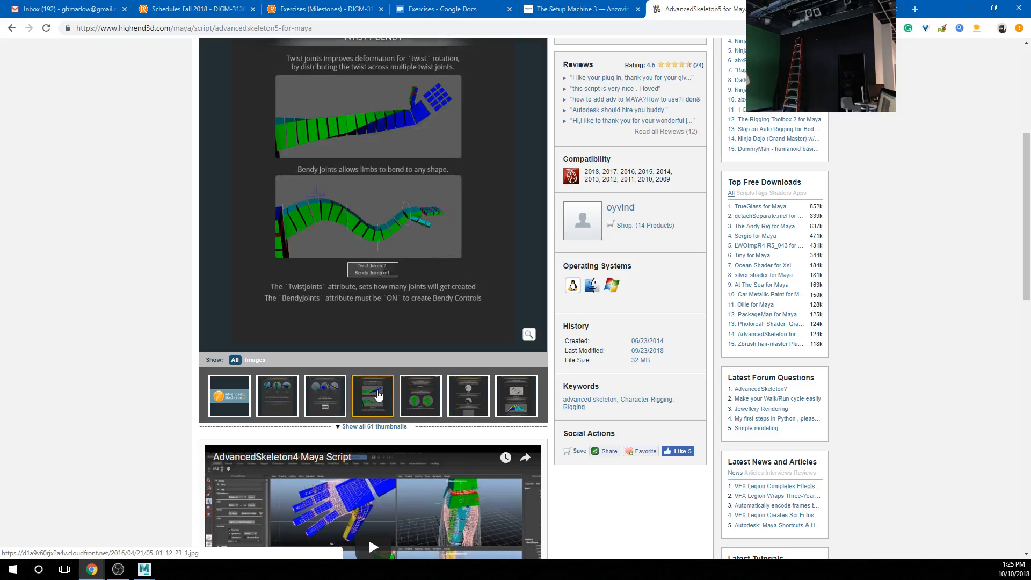
click(317, 408)
click(277, 408)
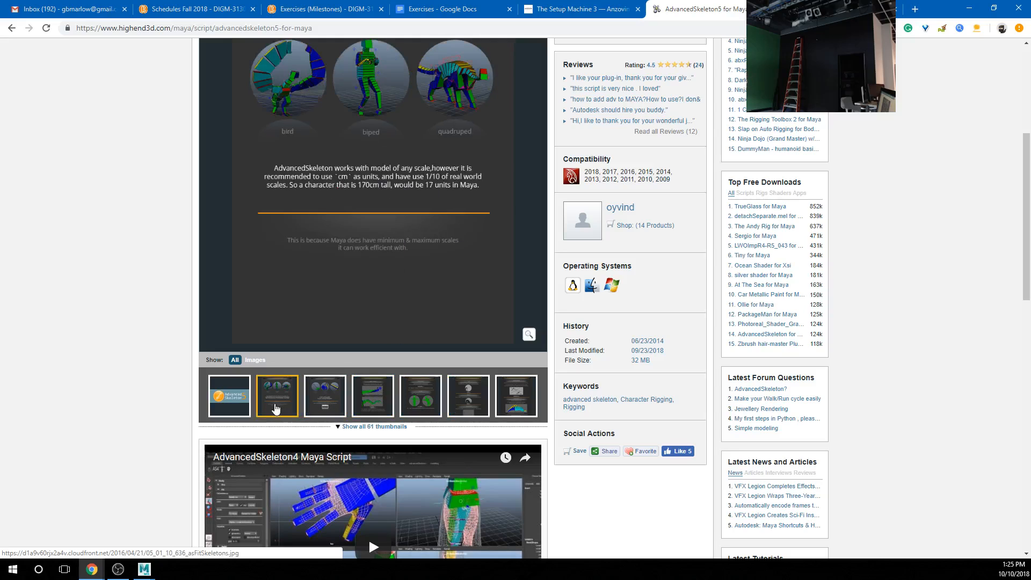
click(230, 404)
Step: Show all AdvancedSkeleton5 thumbnails and browse further feature images, including the Selector Designer
scroll(307, 384, down, 4)
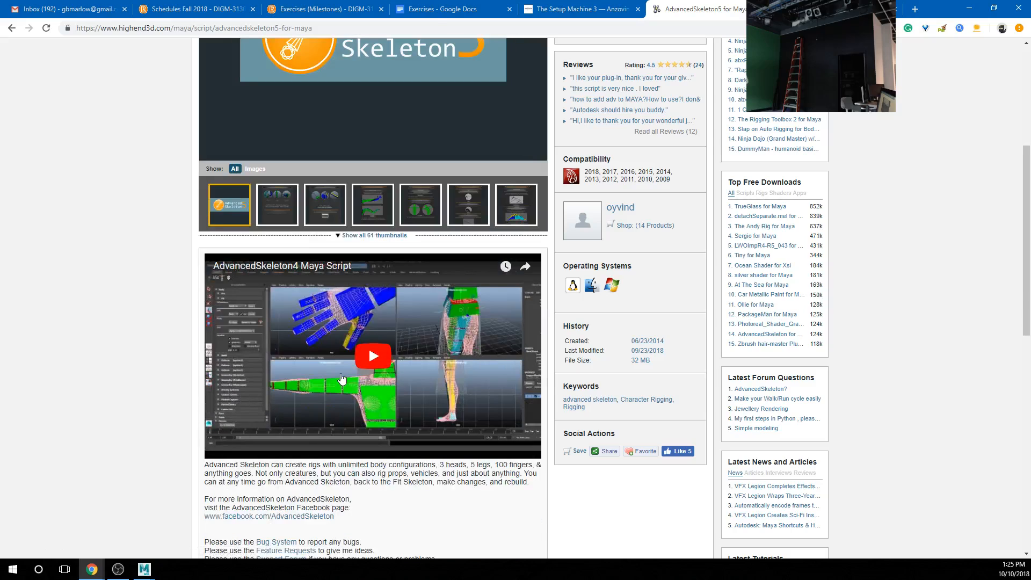
click(380, 237)
scroll(383, 283, down, 5)
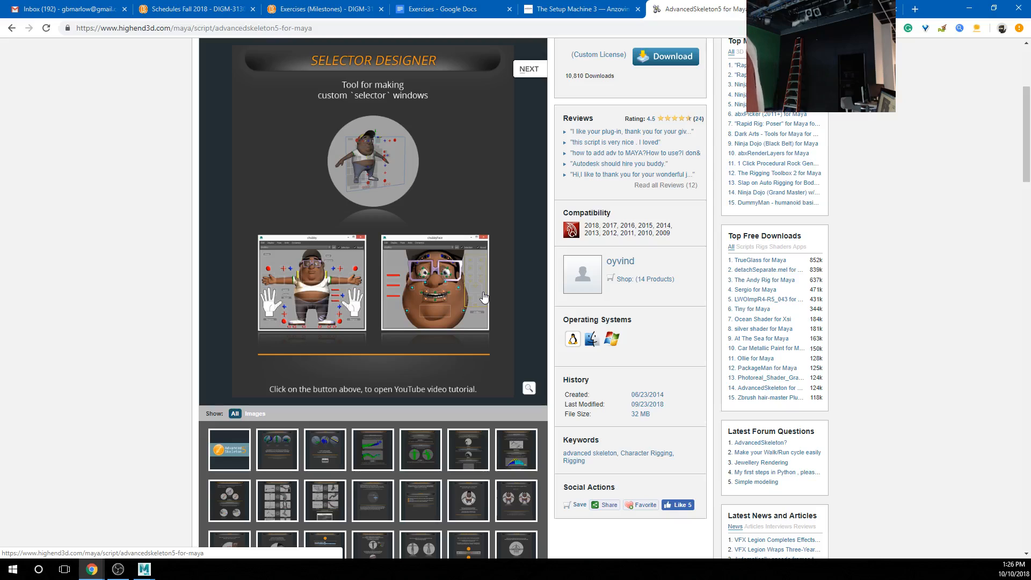
Step: Minimise the browser, switch to Maya with the CharMOD_15.mb scene, and show the Human IK character controls
click(972, 9)
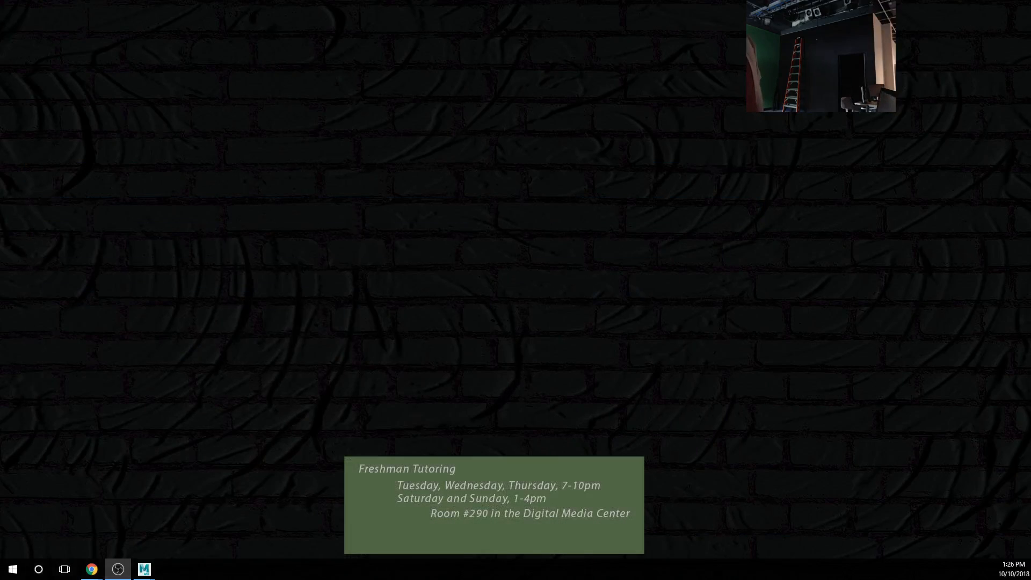
key(alt+Tab)
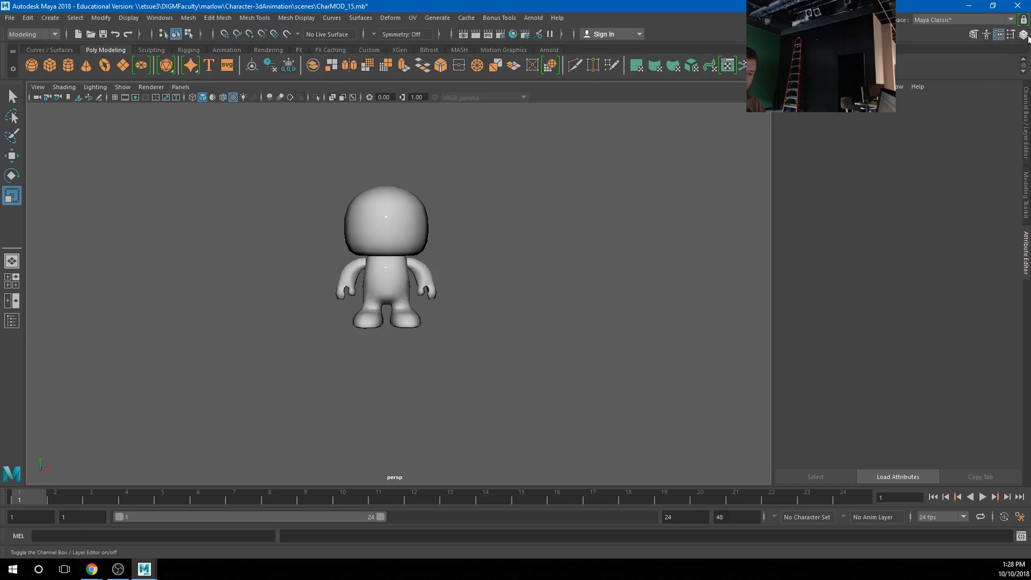
click(986, 36)
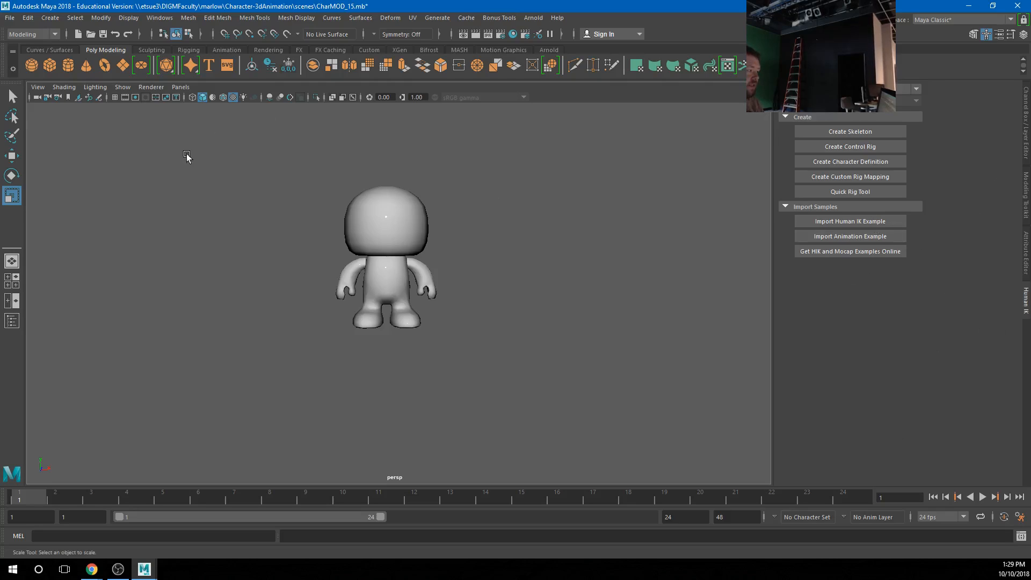
Step: Change to the Rigging menu set, open the Quick Rig tool, and place its window beside the character
click(25, 34)
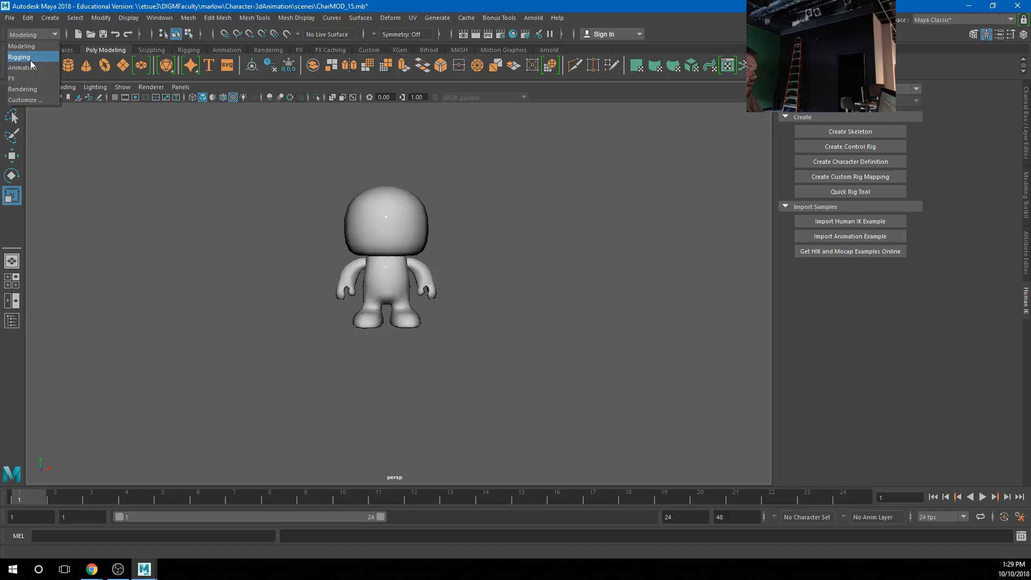
click(30, 58)
click(202, 21)
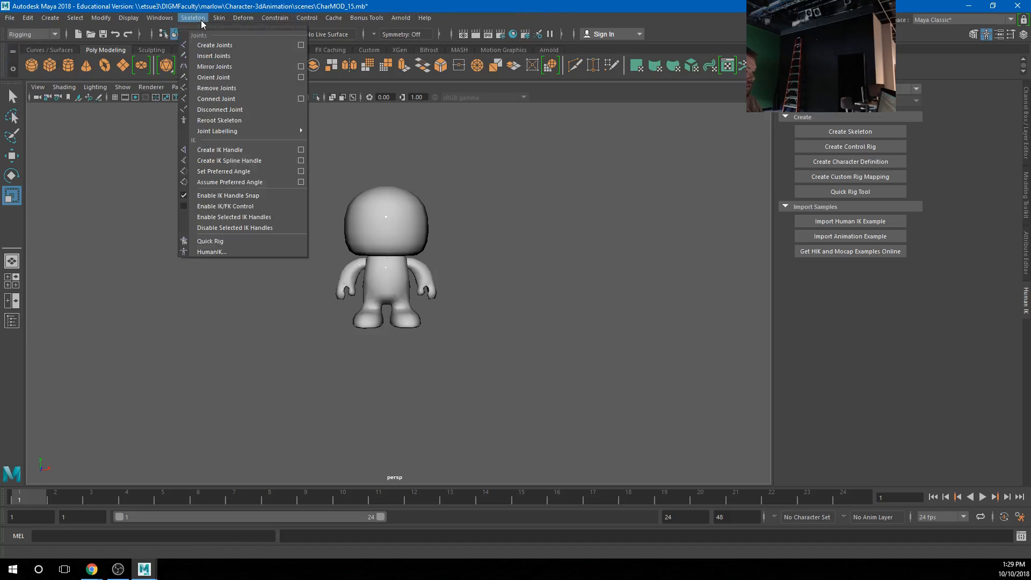
click(221, 246)
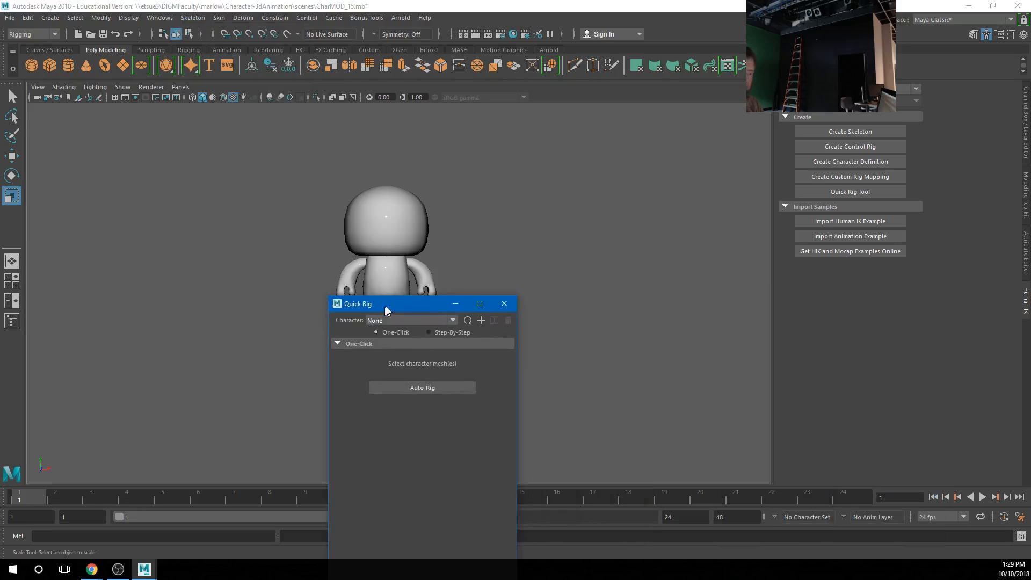
drag(386, 305, 139, 104)
Step: Select all of the character's meshes, show them with smooth mesh preview, and auto-rig them with Quick Rig's One-Click mode
scroll(475, 238, up, 3)
scroll(475, 236, down, 3)
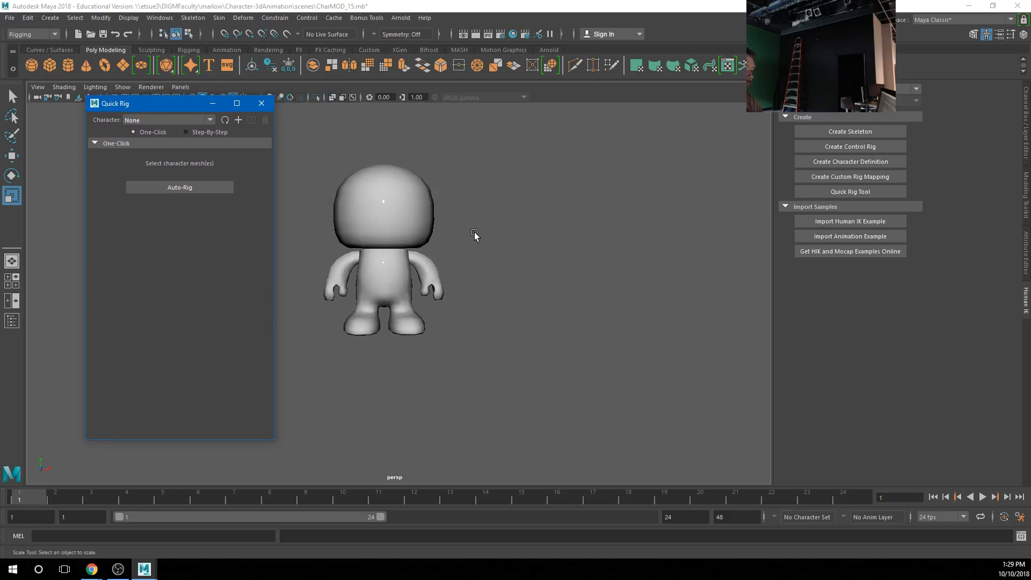
scroll(476, 234, up, 3)
alt+drag(515, 226, 532, 322)
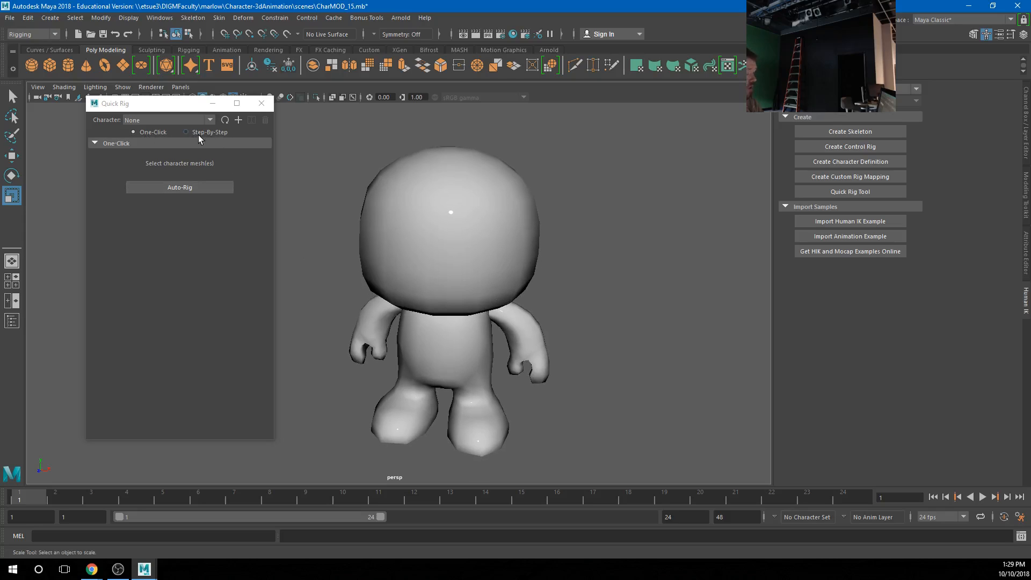
drag(349, 146, 561, 430)
drag(323, 135, 599, 449)
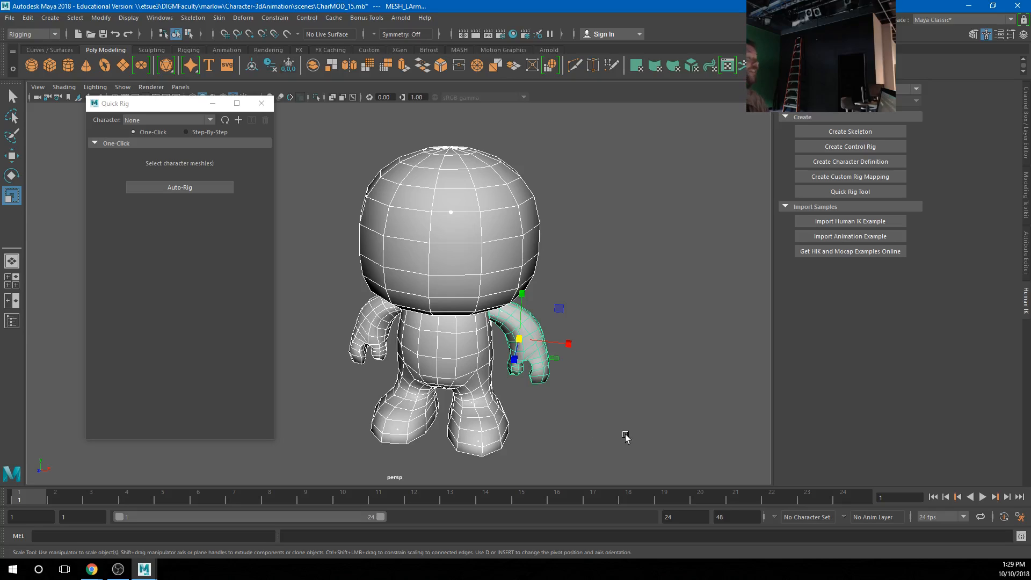
alt+drag(439, 377, 510, 356)
key(3)
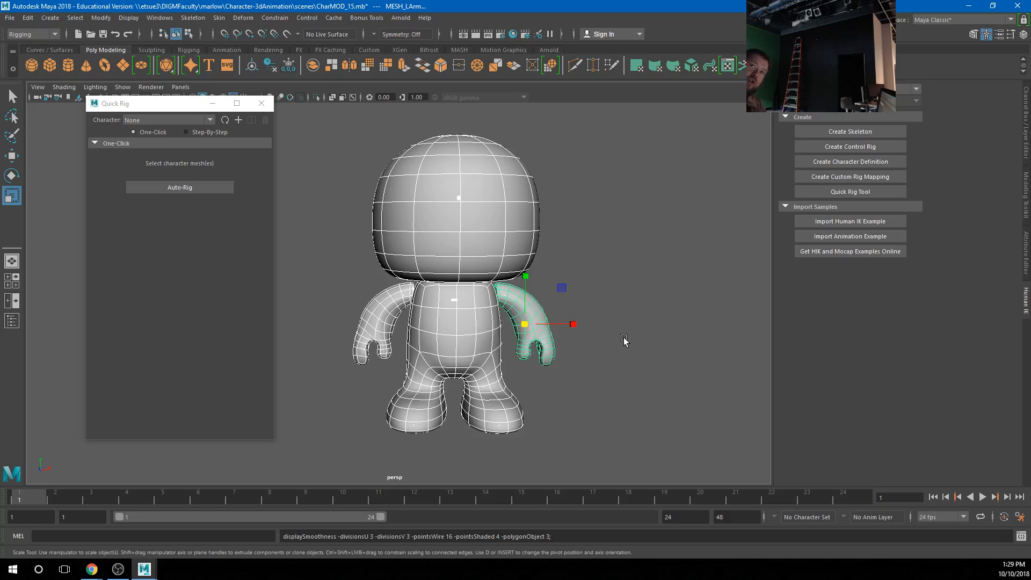
click(172, 187)
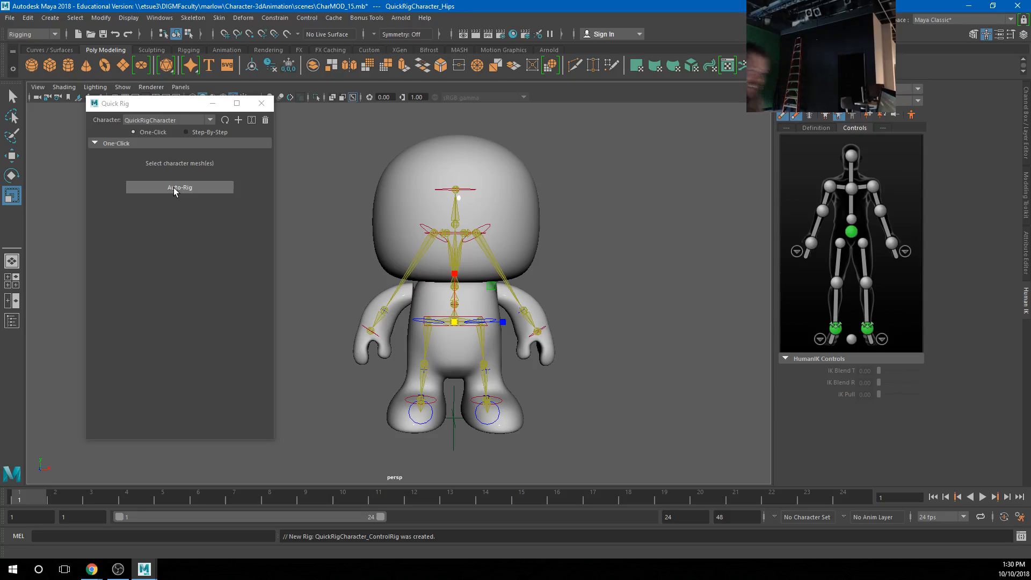
Step: Test the rig by moving the left wrist control outward and up to about shoulder height
click(547, 328)
alt+drag(551, 351, 517, 375)
alt+right_drag(516, 376, 570, 343)
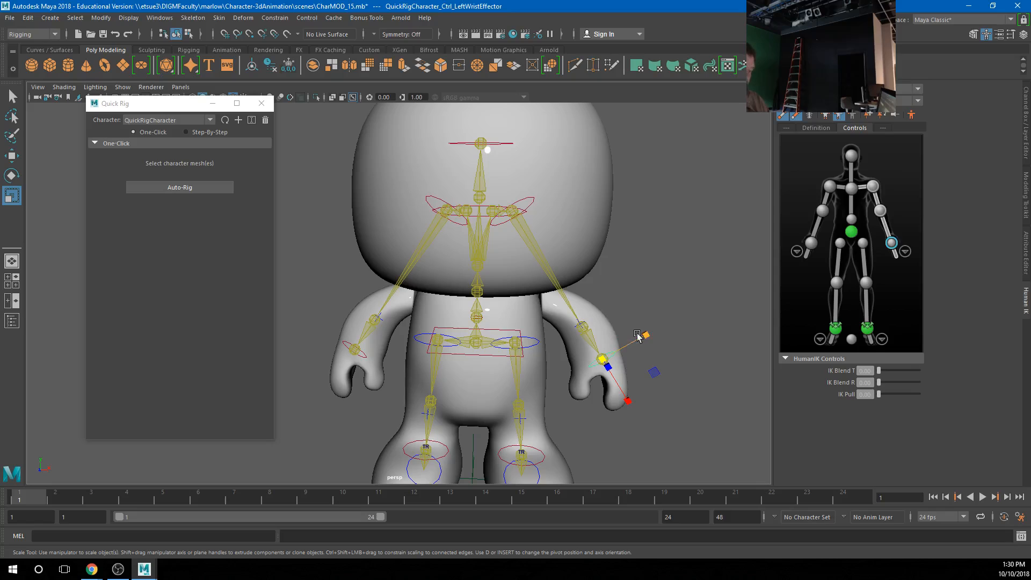
key(w)
drag(603, 361, 674, 185)
Step: Try rotating the left shoulder control, and undo that rotation
click(514, 211)
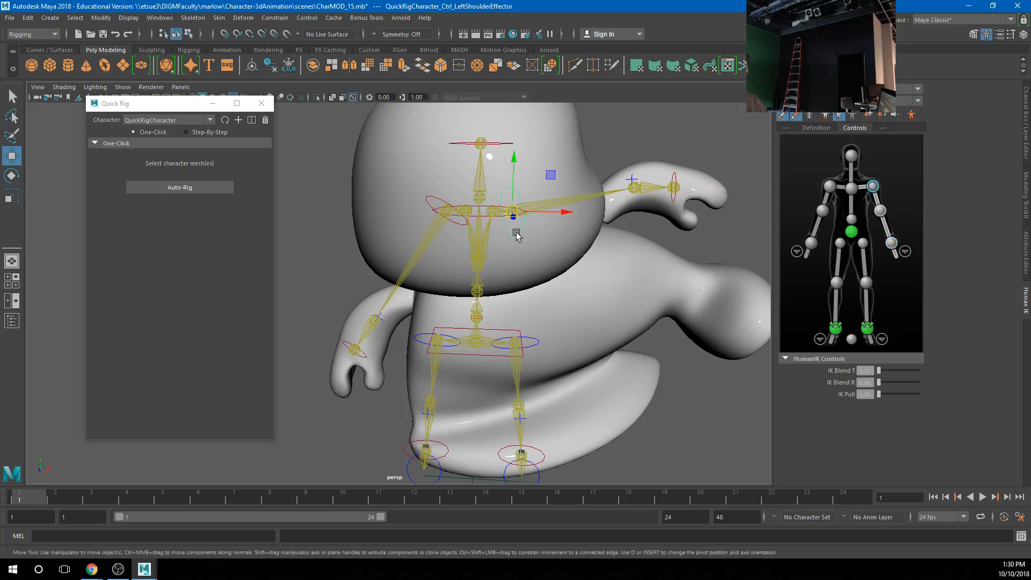
key(e)
drag(552, 202, 512, 148)
key(ctrl+z)
Step: Select the head control, inspect the deformed body from another angle, and undo the test arm pose
click(483, 144)
scroll(512, 147, down, 5)
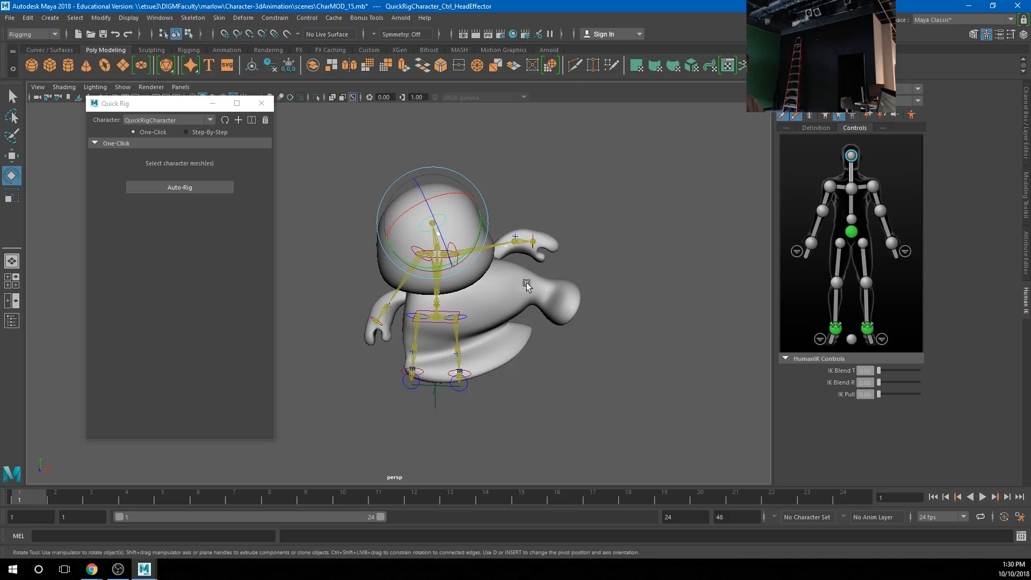
alt+drag(462, 226, 532, 288)
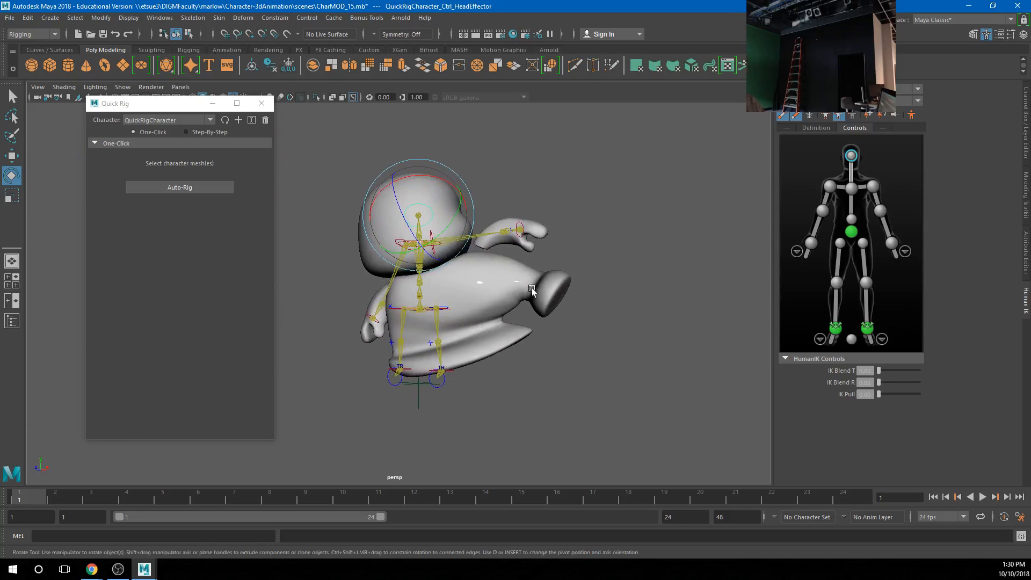
key(ctrl+z)
key(ctrl+z)
key(ctrl+z)
key(ctrl+z)
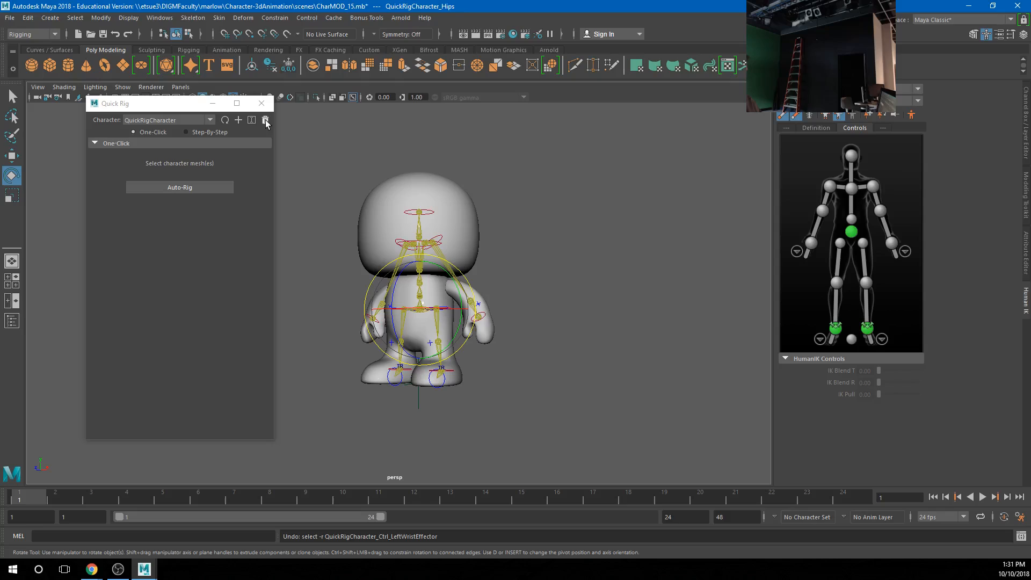
Step: Delete QuickRigCharacter with its skin, control rig, skeleton and guides, and add a new Quick Rig character
click(181, 127)
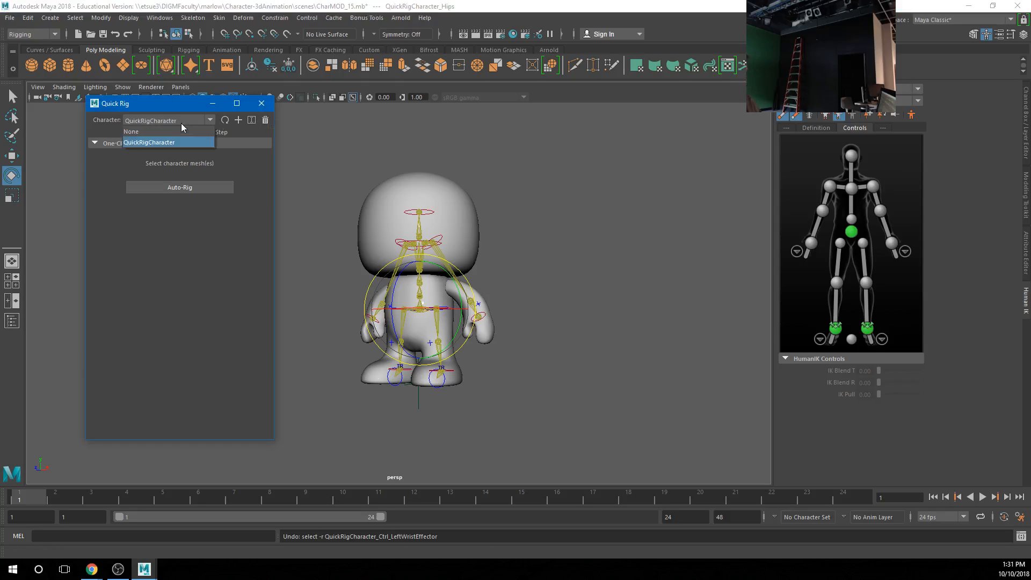
click(266, 123)
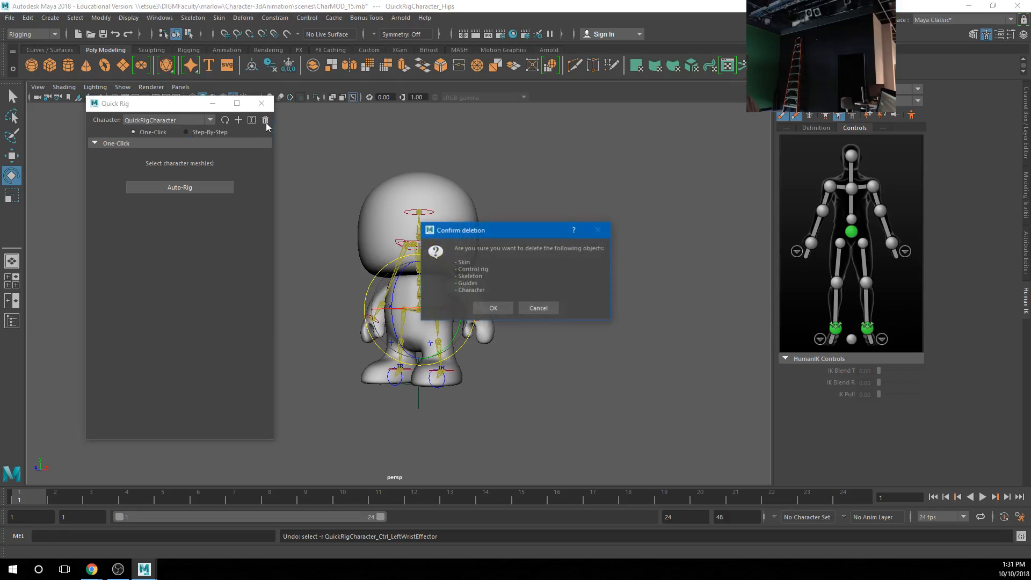
click(500, 308)
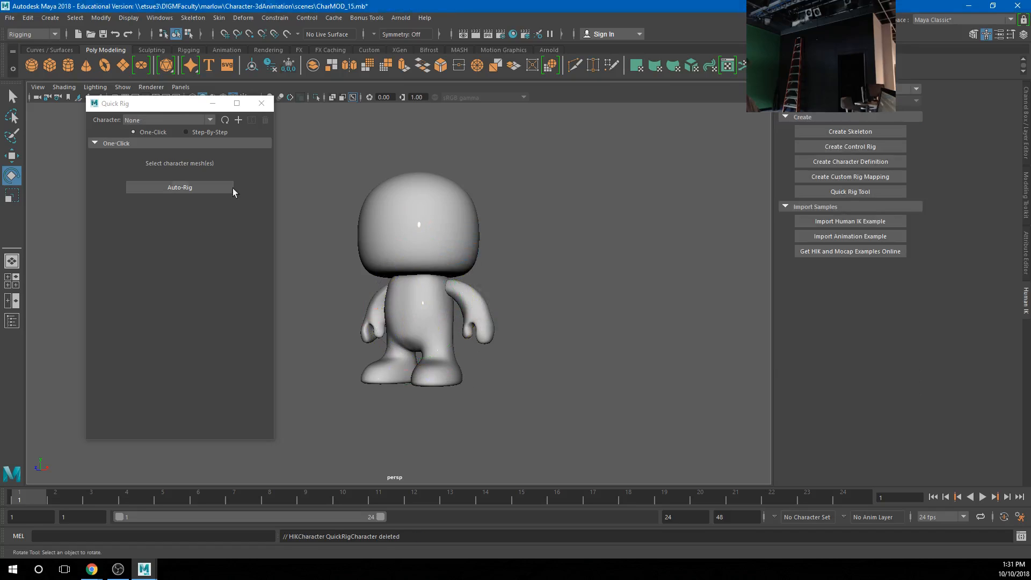
click(238, 120)
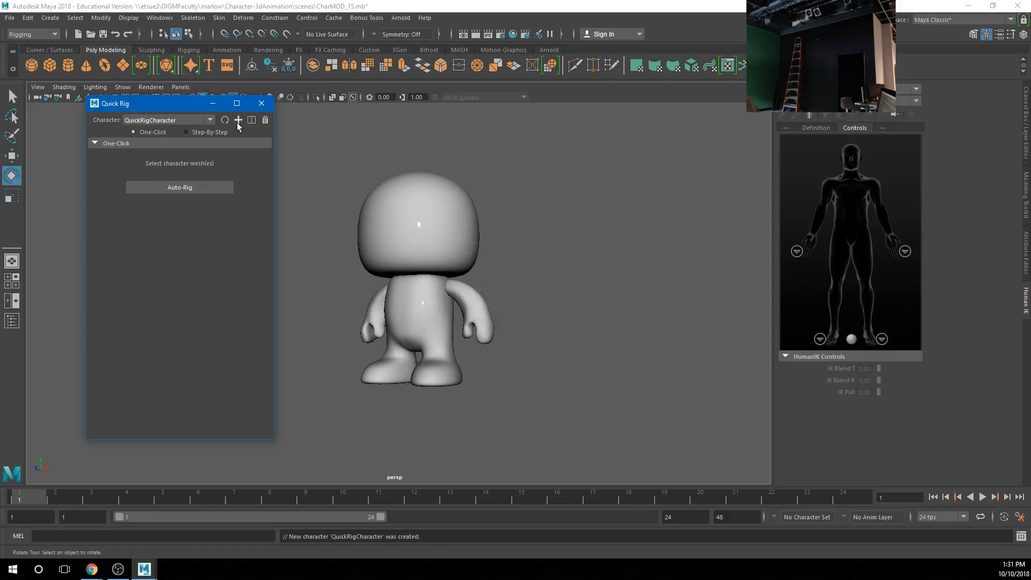
Step: Set Quick Rig to Step-By-Step mode and add the head, body and both arm meshes as its geometry
click(186, 131)
alt+drag(390, 287, 426, 310)
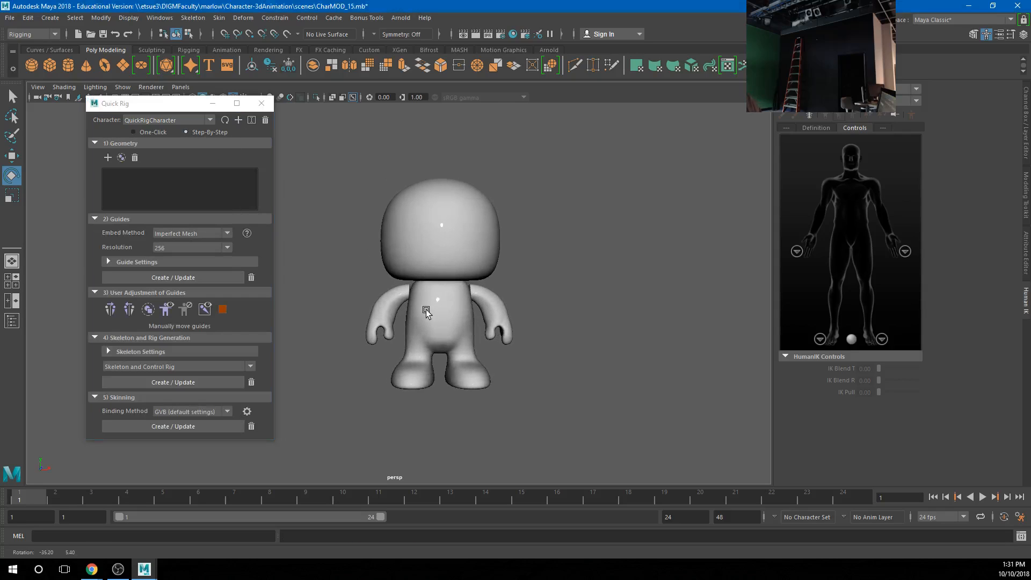
drag(332, 171, 603, 421)
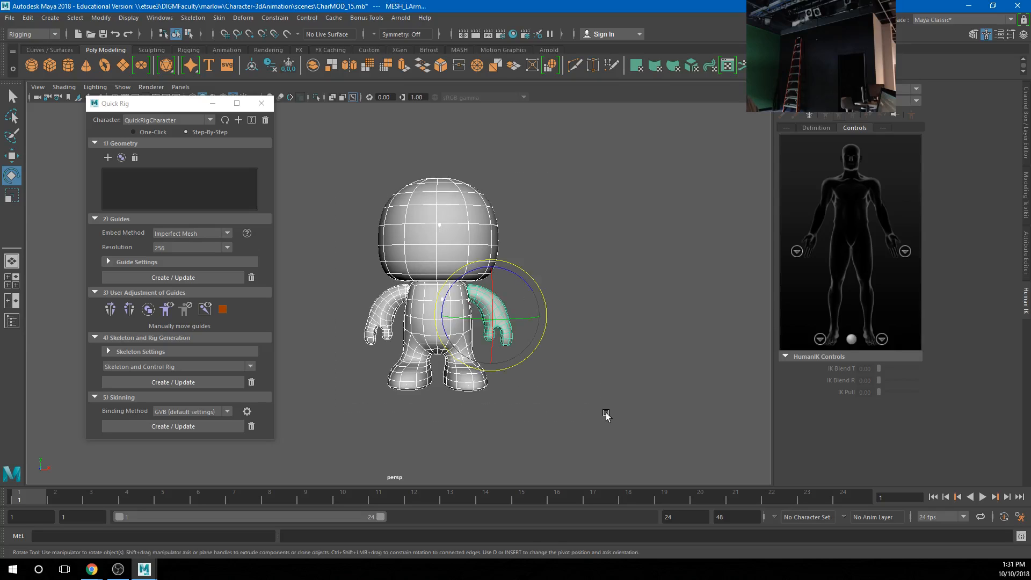
click(108, 158)
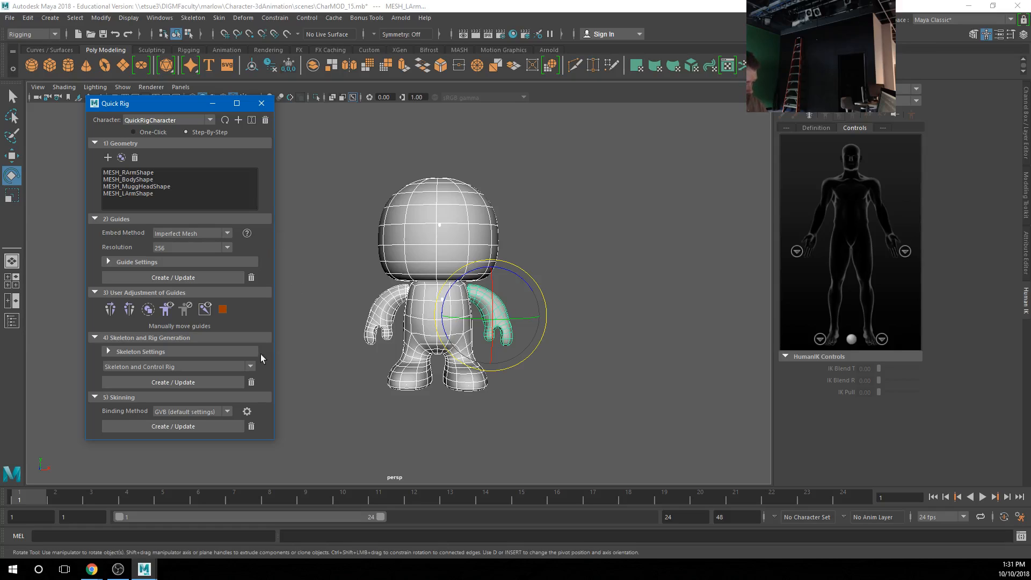
Step: Create the guides with the Imperfect Mesh embed method at resolution 256, and display the transform channels
click(168, 279)
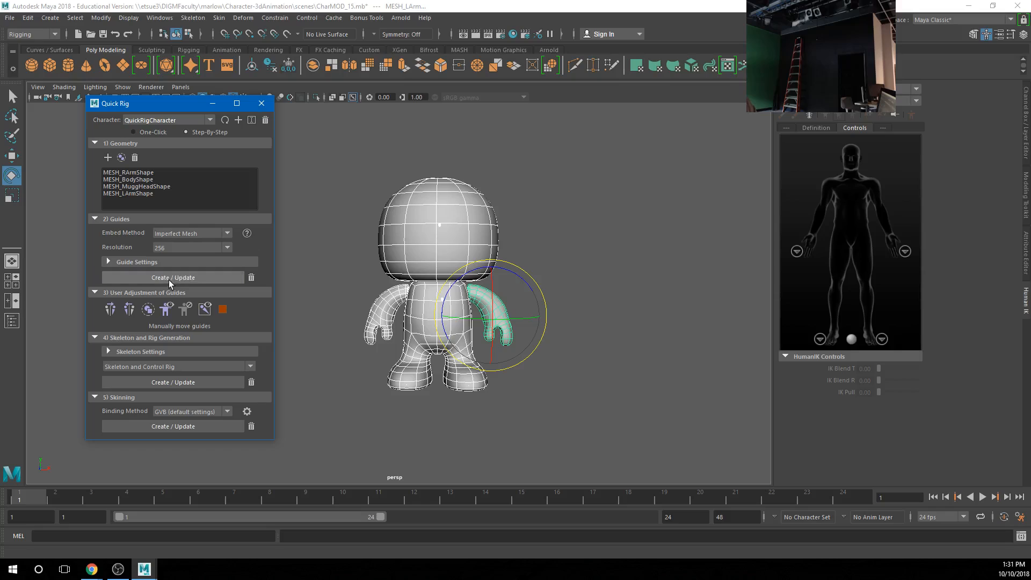
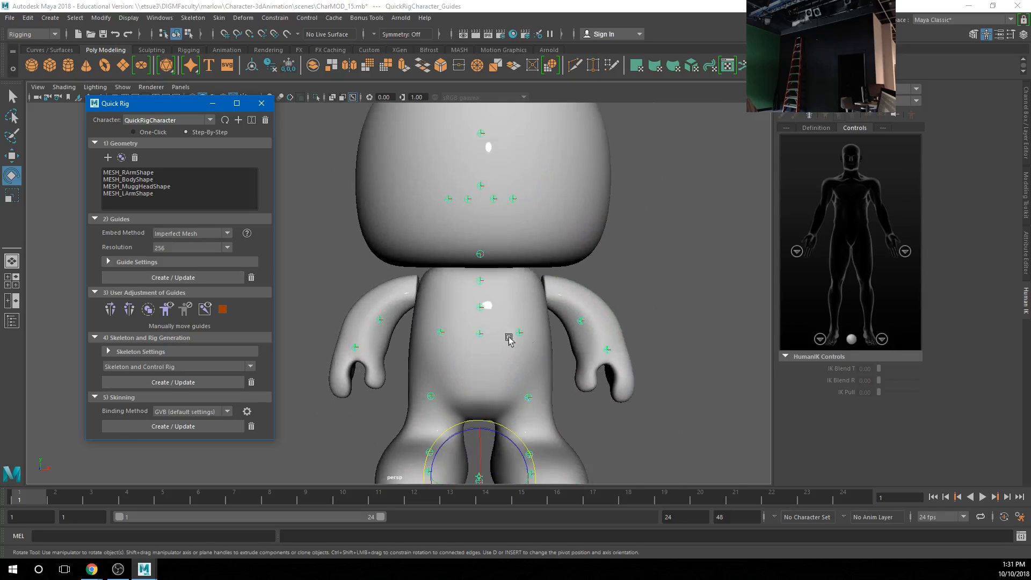
alt+middle_drag(506, 338, 455, 373)
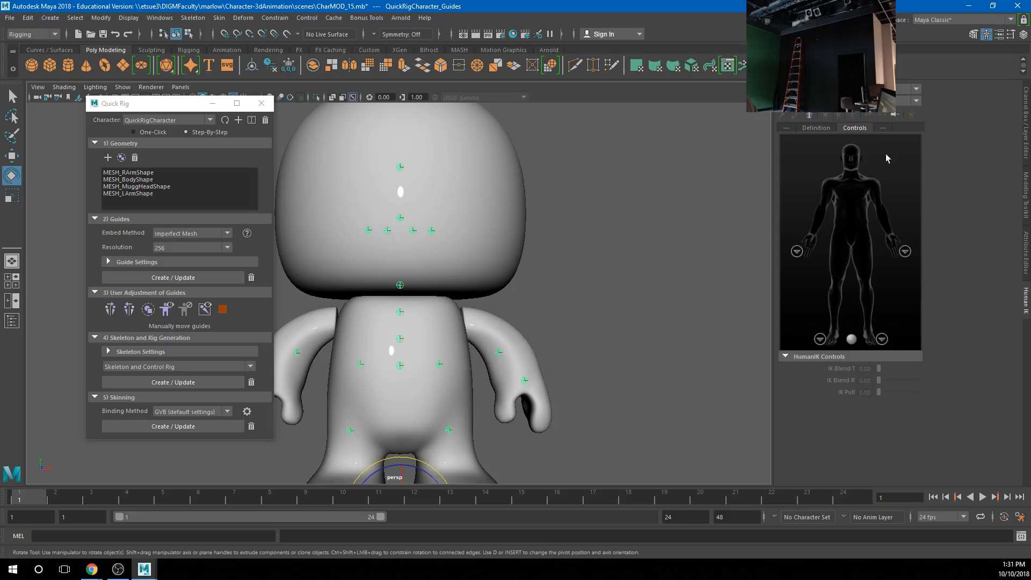
click(1026, 120)
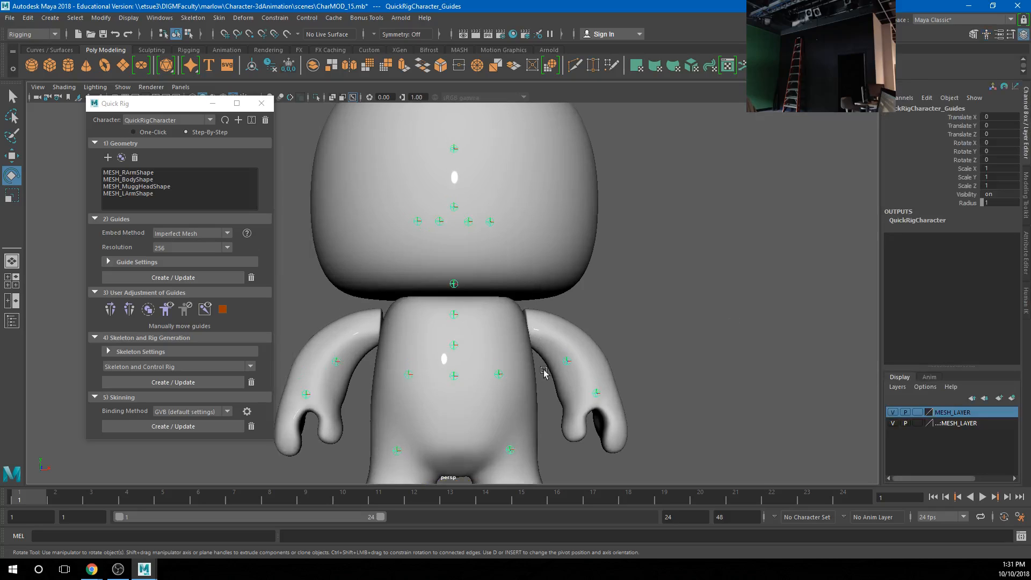
Step: Move the left forearm guide outward to the middle of the arm's elbow, at about X 2.275, Y 3.034
click(598, 394)
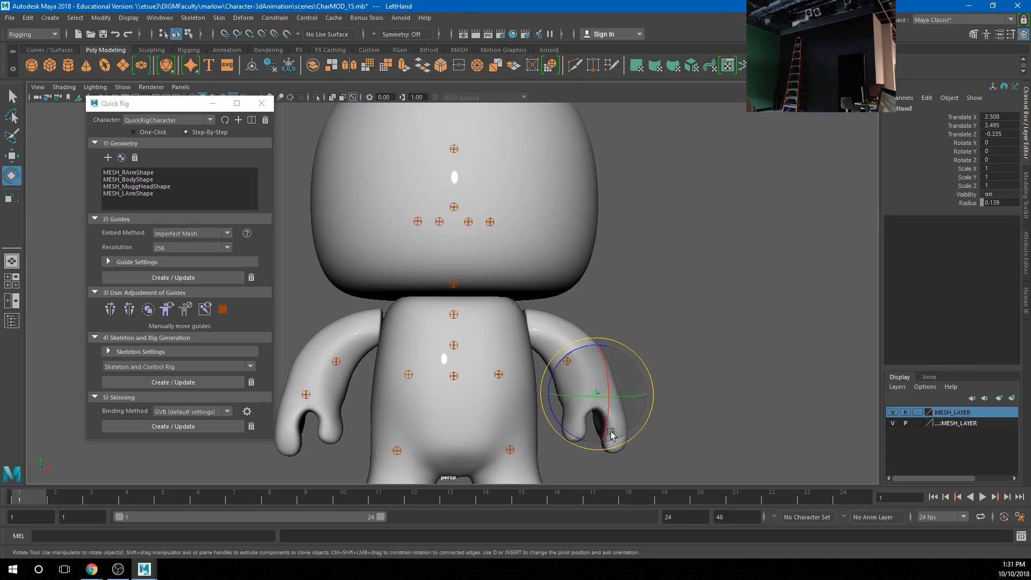
click(588, 350)
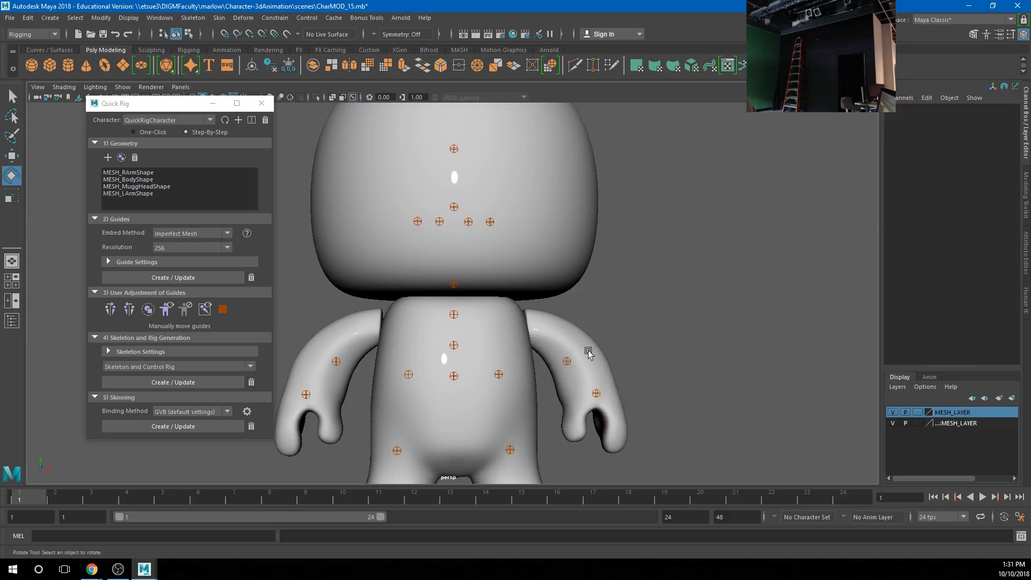
click(566, 360)
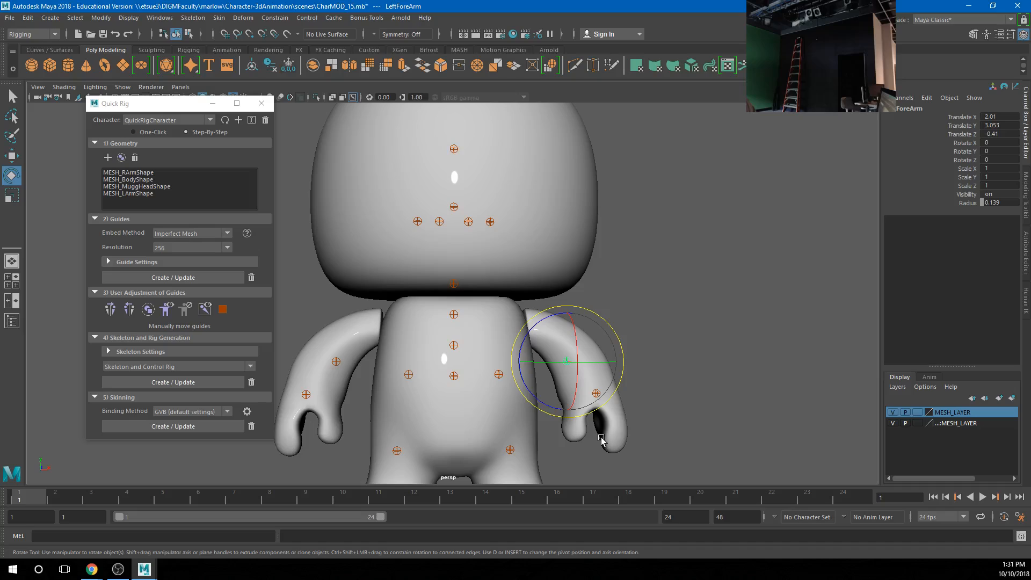
key(w)
alt+middle_drag(590, 419, 581, 419)
drag(582, 363, 580, 337)
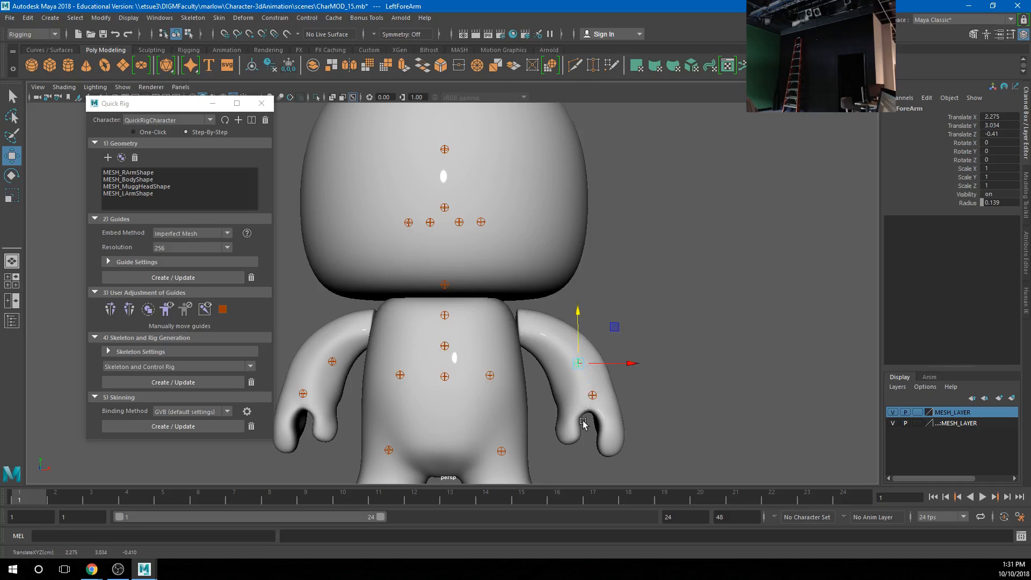
Step: Move the left shoulder and left arm guides down from the head to the upper torso, placing the arm guide at the arm's root
click(482, 222)
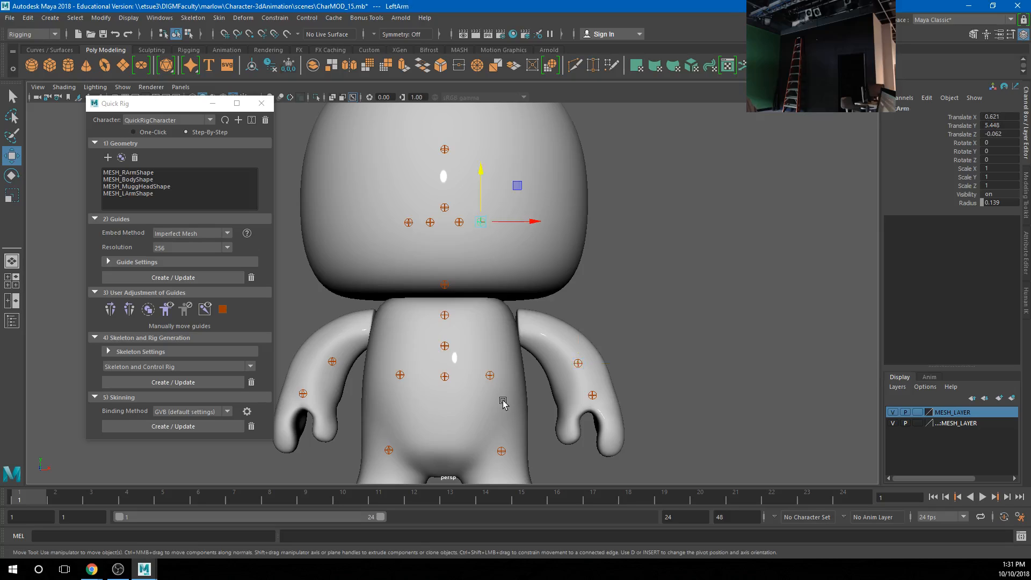
click(461, 222)
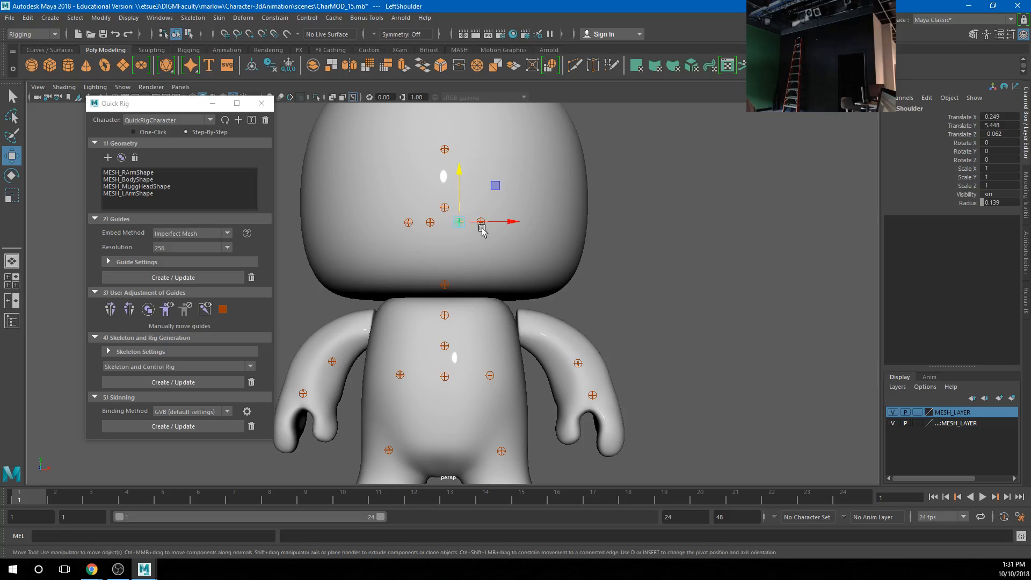
click(482, 222)
drag(481, 226, 532, 321)
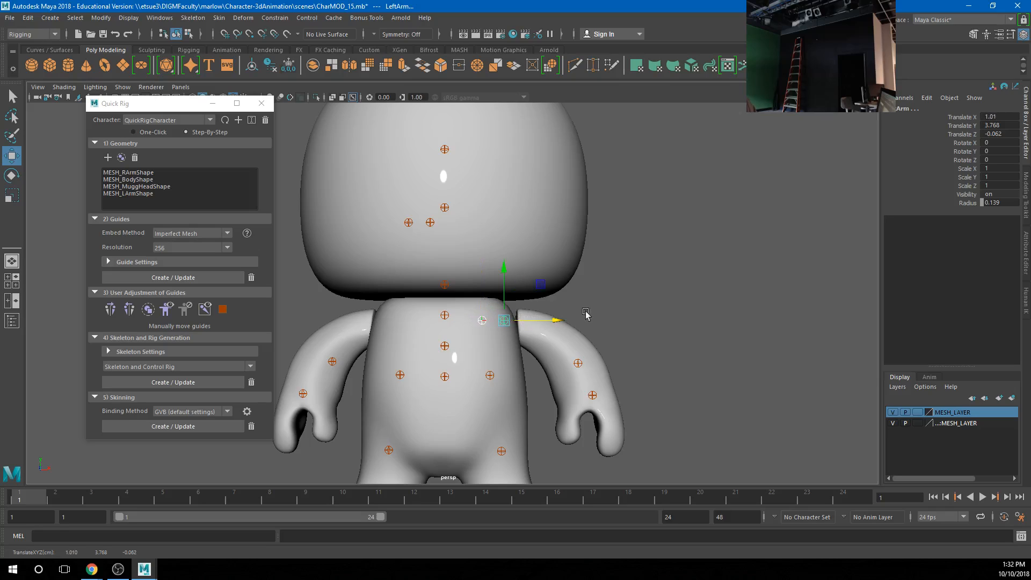
click(549, 334)
click(505, 322)
mouse_move(533, 321)
mouse_down()
mouse_move(542, 320)
mouse_move(515, 300)
mouse_move(570, 349)
mouse_move(511, 370)
mouse_move(493, 391)
mouse_move(498, 377)
mouse_move(500, 407)
mouse_move(494, 387)
mouse_move(518, 327)
mouse_up()
Step: Position the left upper-leg guide at about X 0.768, Y 1.887 and lower the left knee guide to about X 0.9, Y 1.152
click(496, 376)
click(510, 372)
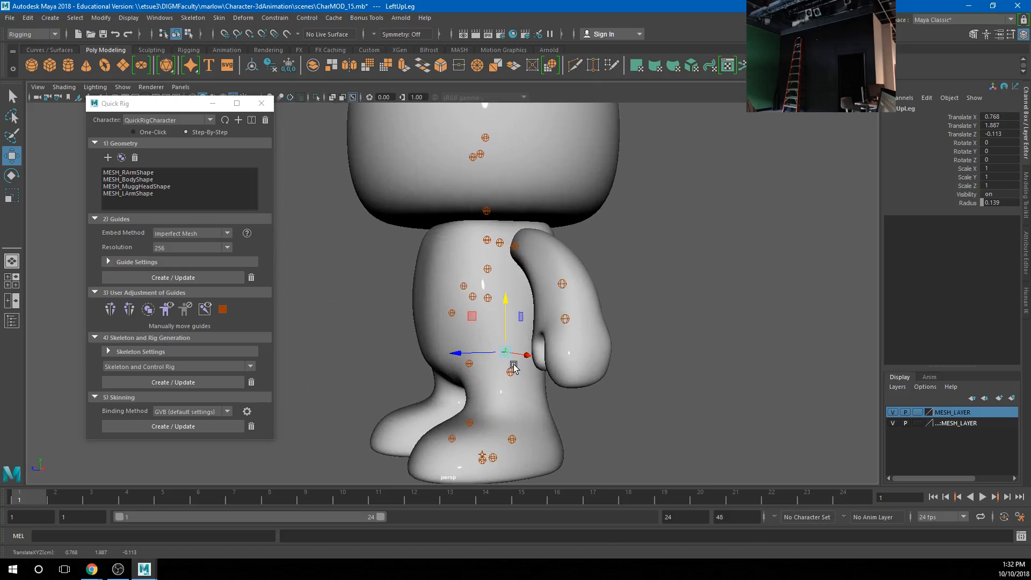
alt+drag(422, 428, 512, 395)
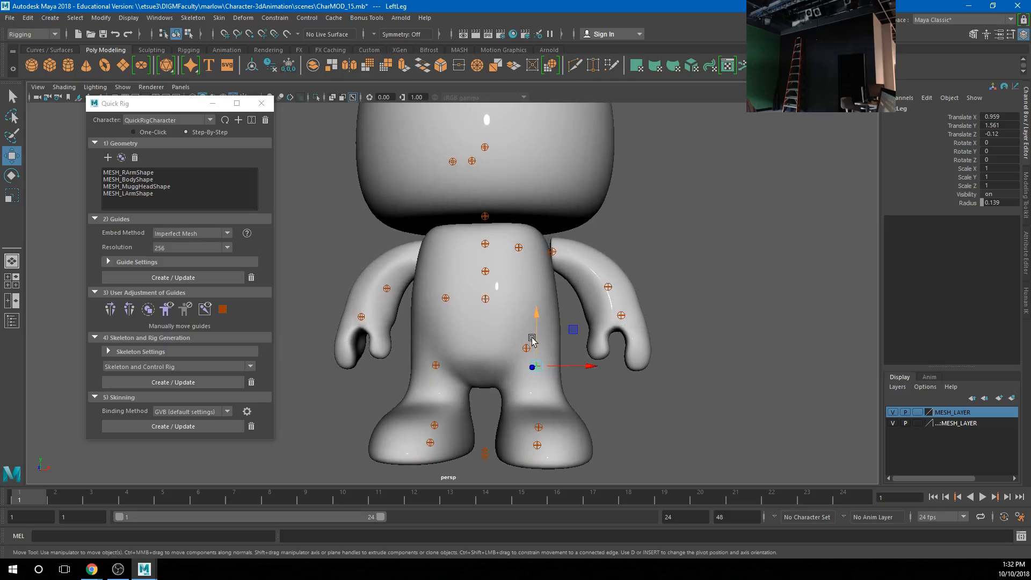
drag(534, 338, 562, 388)
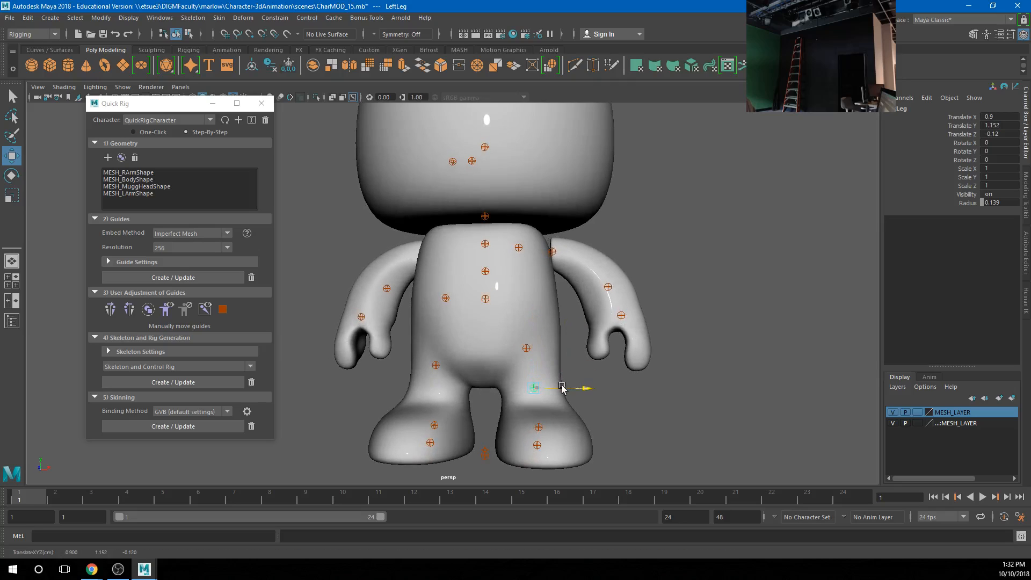
Step: Move the left toe base guide slightly outward toward the centre of the foot
click(537, 445)
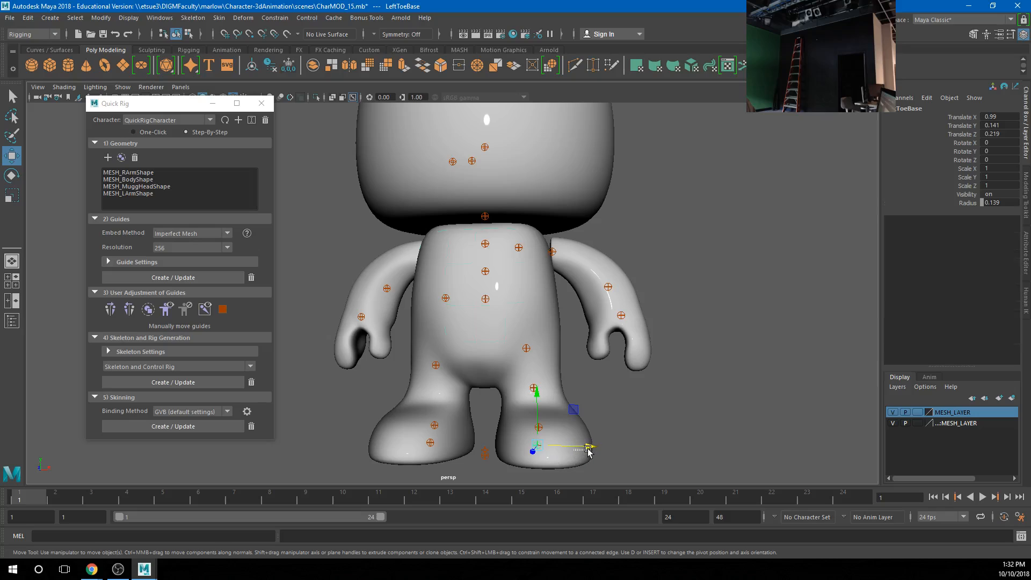
click(585, 451)
click(537, 445)
drag(561, 445, 571, 447)
Step: Select all left arm and leg guides and mirror their positions to the character's right side
drag(506, 317, 593, 462)
shift+drag(510, 220, 683, 344)
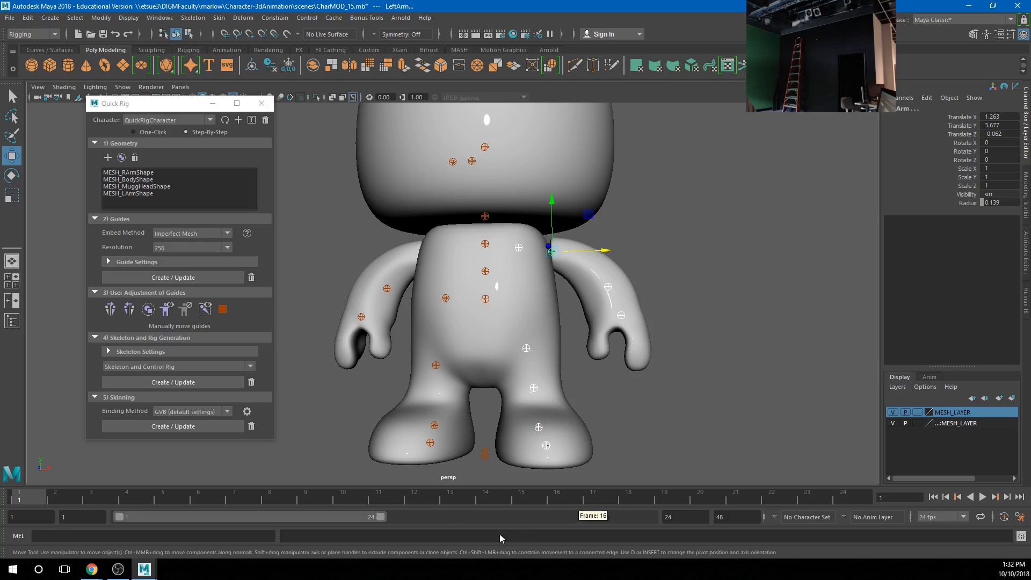
click(129, 310)
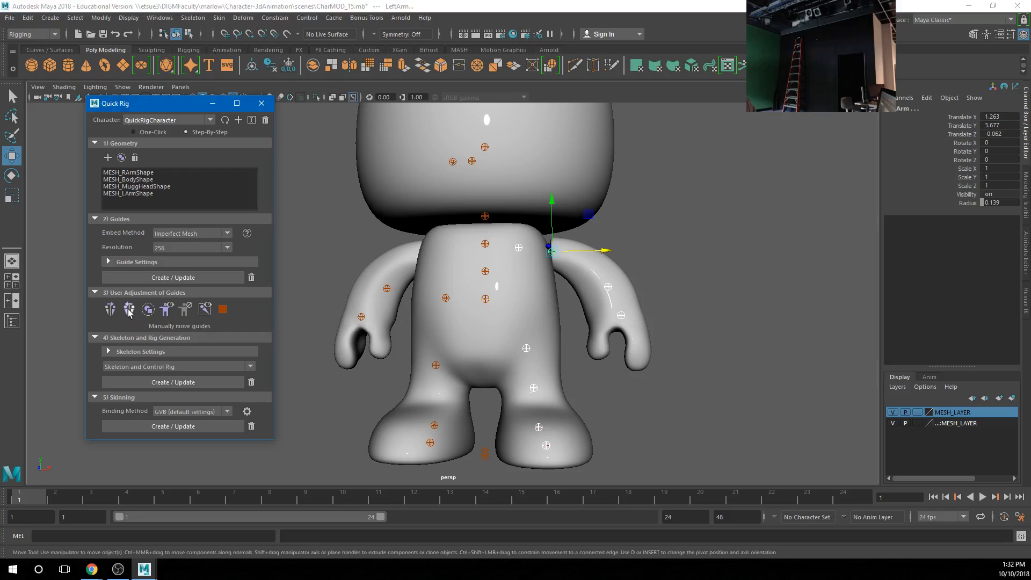
alt+drag(507, 361, 527, 368)
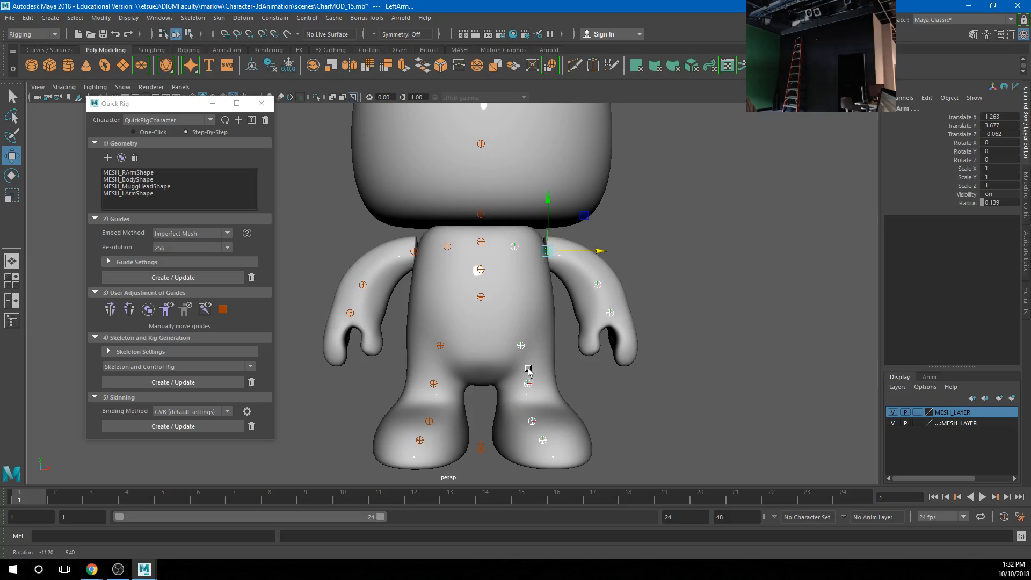
Step: Lower the hips guide toward the pelvis and move the three spine guides down into the torso, the topmost to about Y 3.8
click(481, 297)
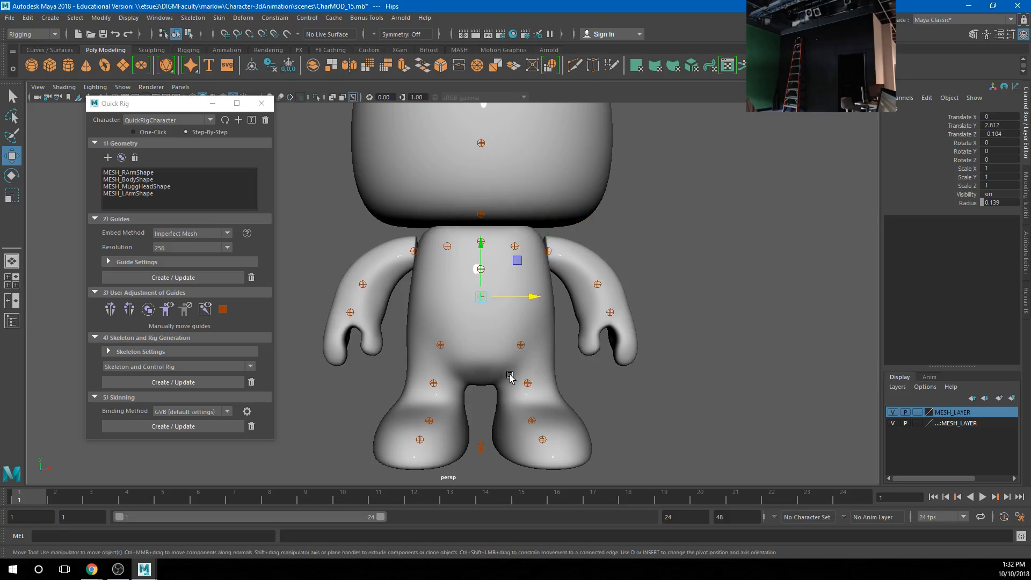
drag(482, 272, 482, 306)
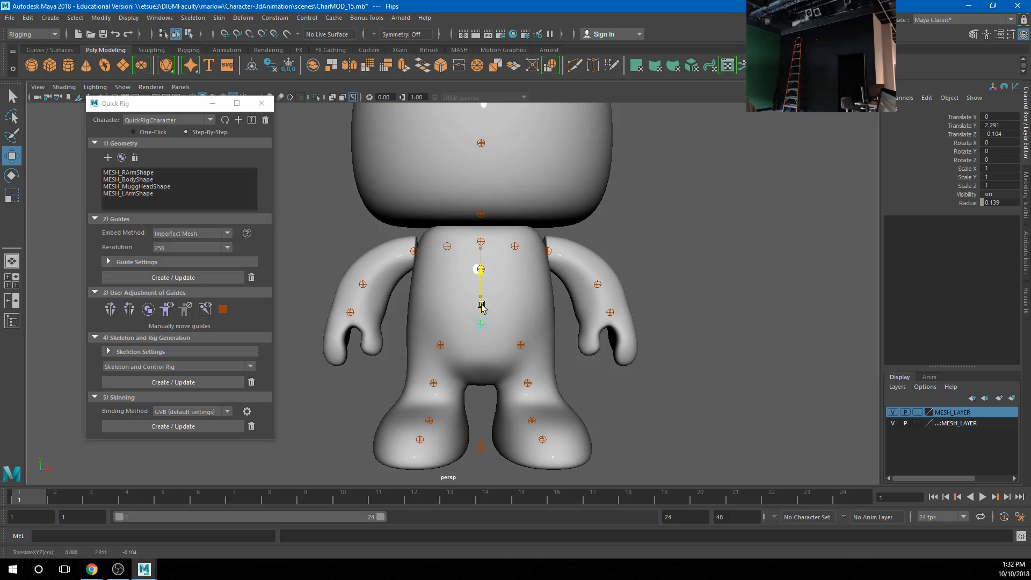
click(574, 282)
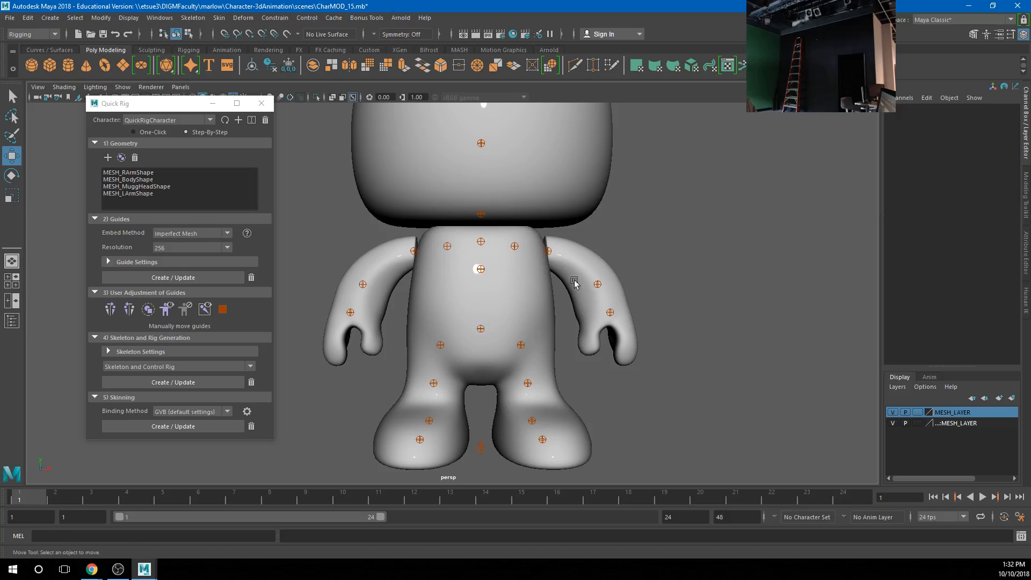
alt+right_drag(475, 201, 510, 317)
click(489, 279)
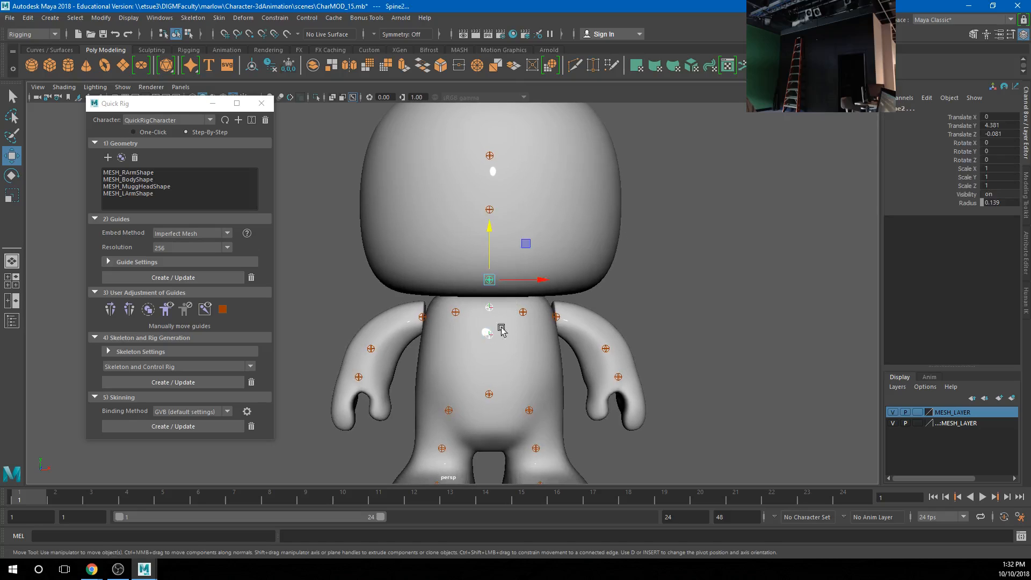
drag(489, 279, 490, 311)
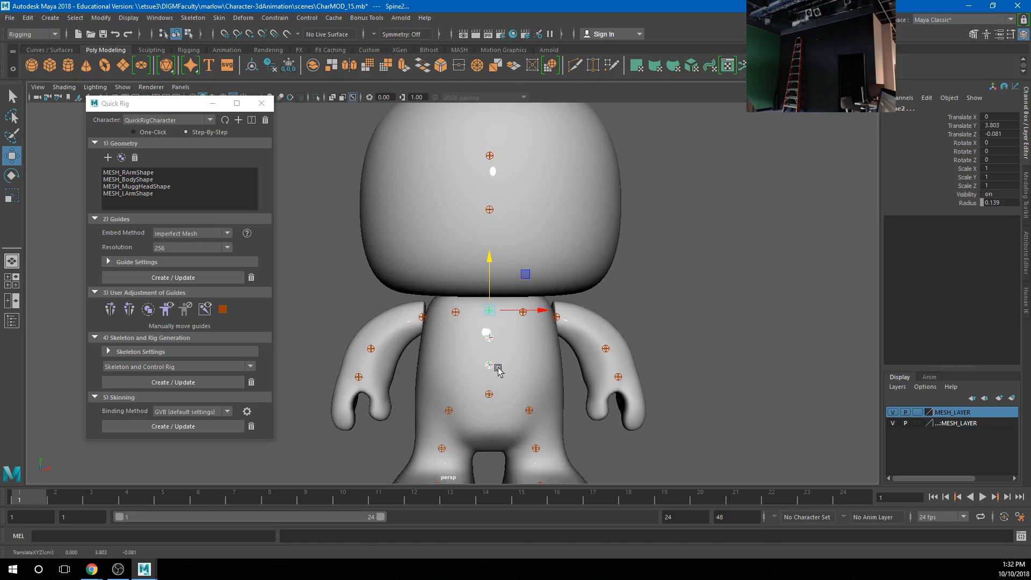
Step: Lower the hips guide further to about Y 2.04 and shift the lowest spine guide slightly down toward it
click(490, 396)
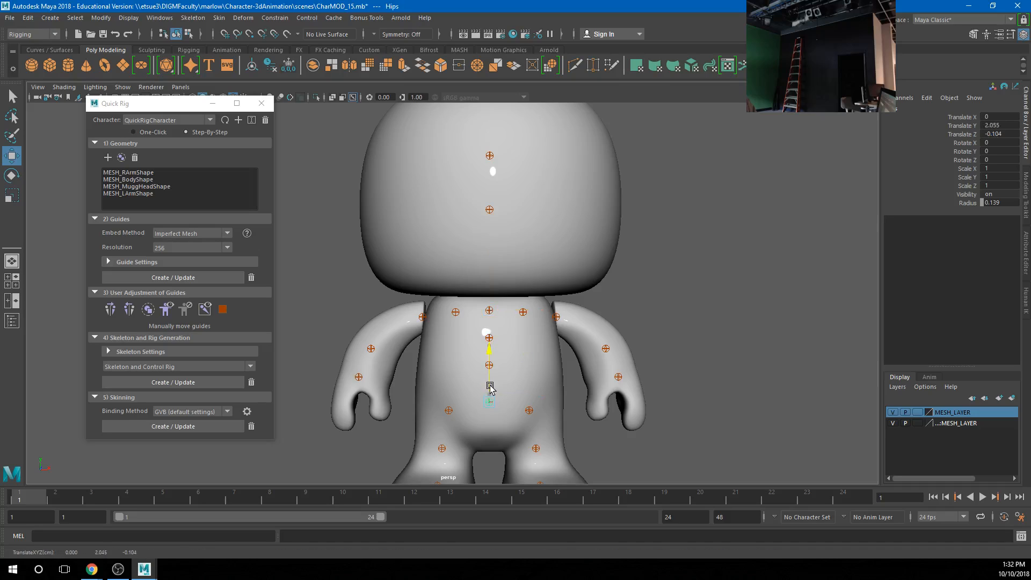
click(537, 352)
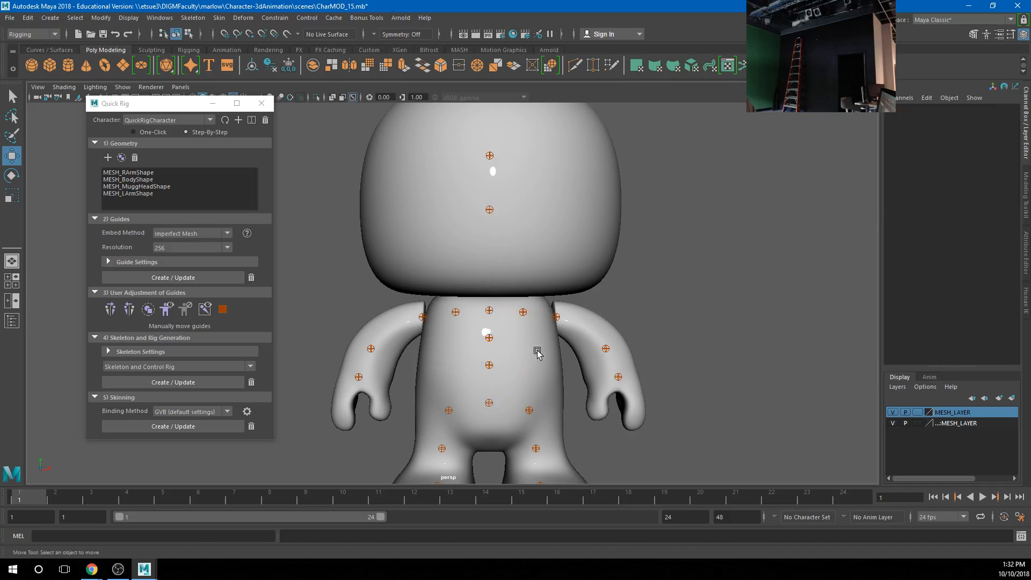
click(488, 367)
alt+drag(490, 367, 516, 396)
Step: Move the left forearm and hand guides backward inside the arm, the hand to Z -0.437, and mirror them to the right side
click(511, 411)
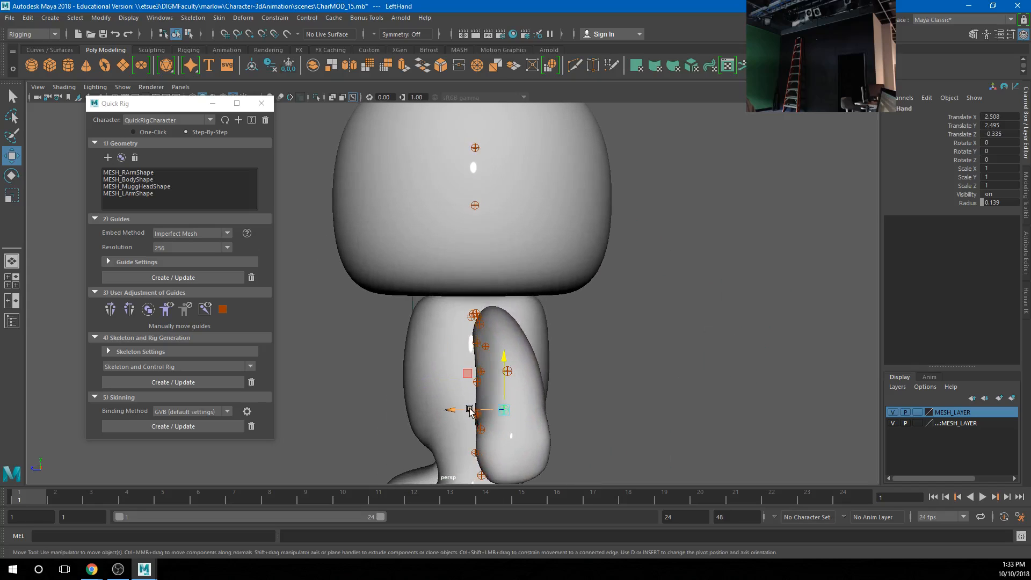
click(622, 373)
click(507, 371)
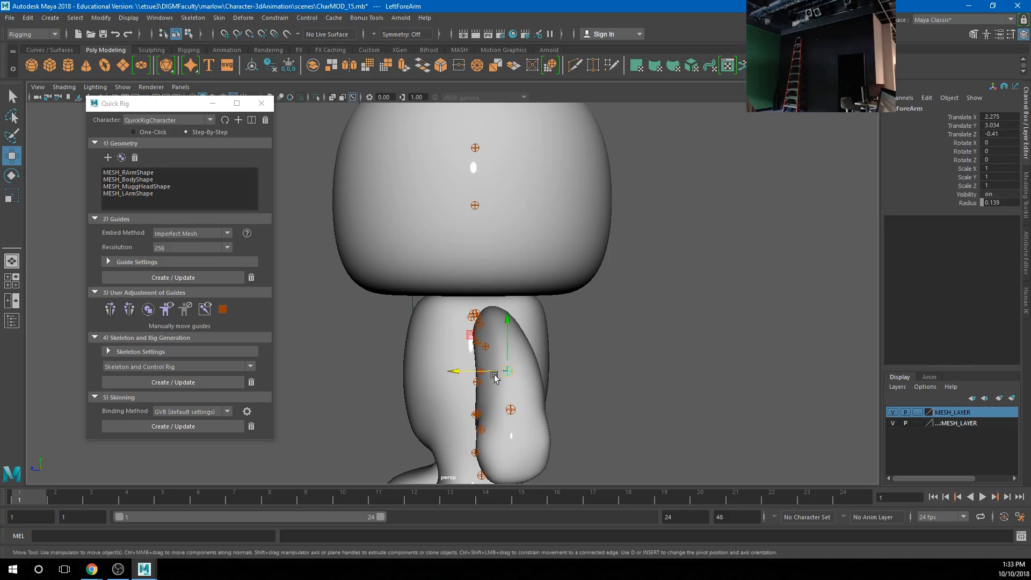
click(510, 410)
alt+drag(511, 411, 562, 410)
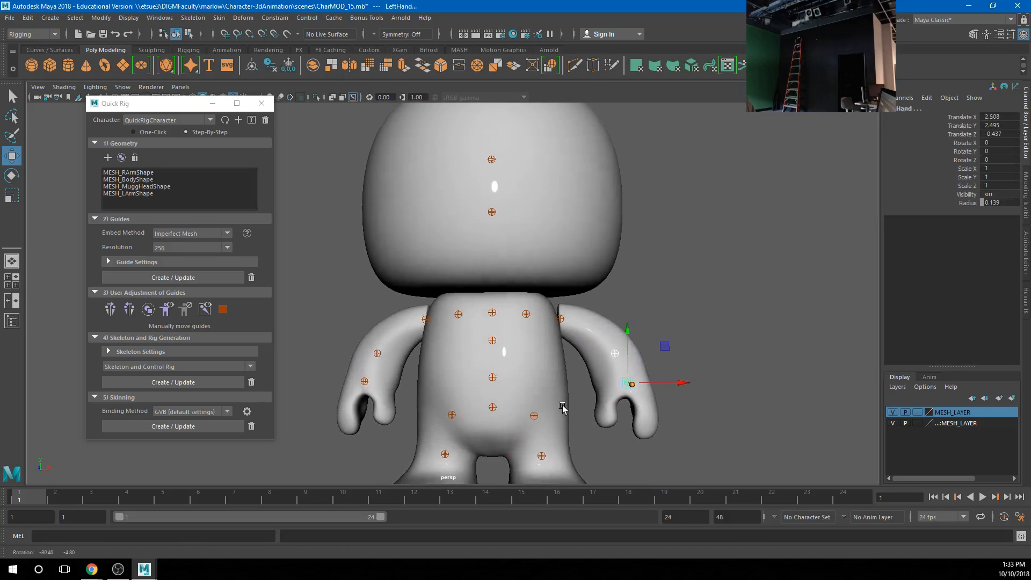
click(131, 311)
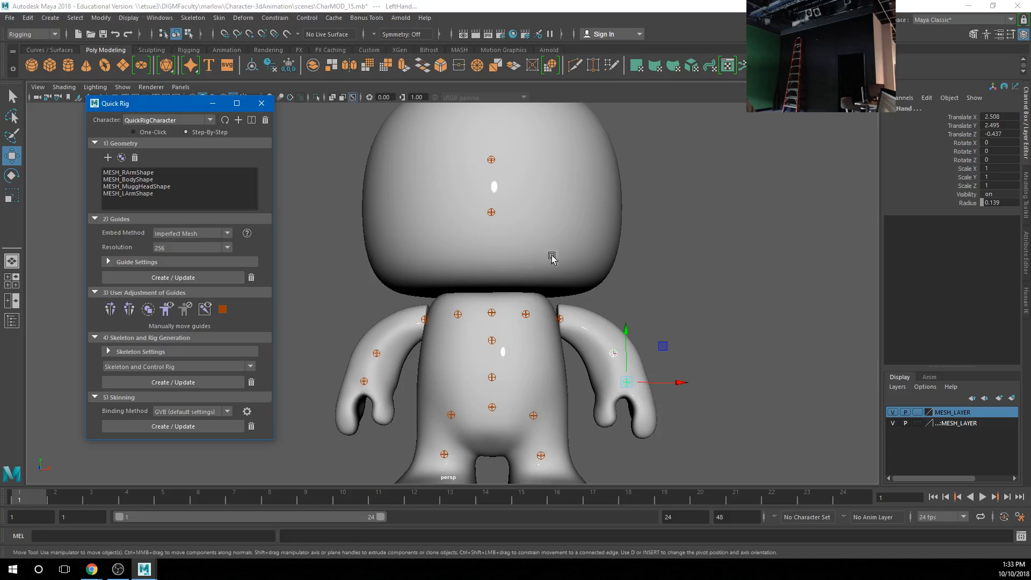
Step: Move the left arm guide backward to Z -0.258 inside the arm's root and mirror it to the right side
alt+drag(584, 286, 501, 350)
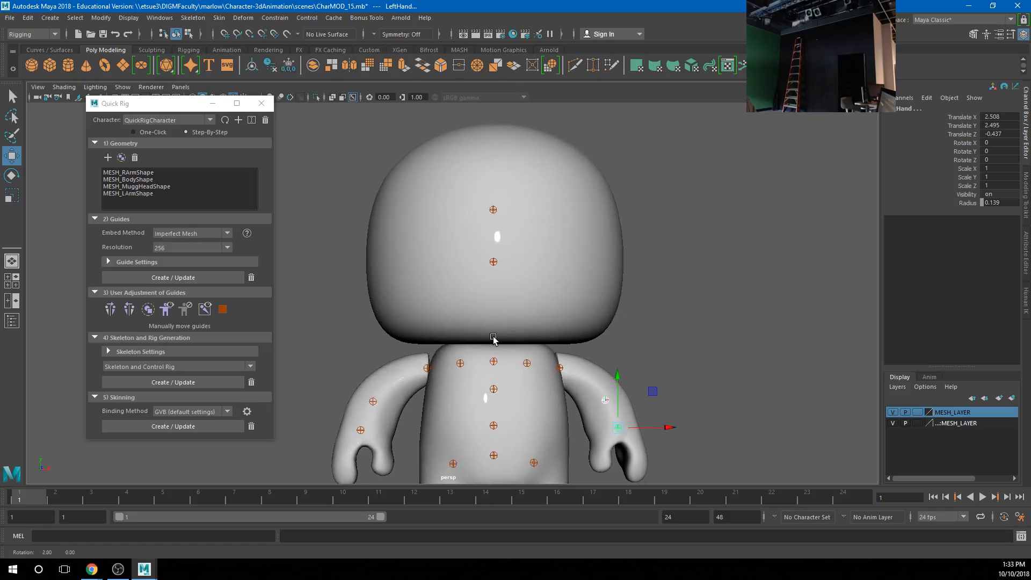
click(497, 263)
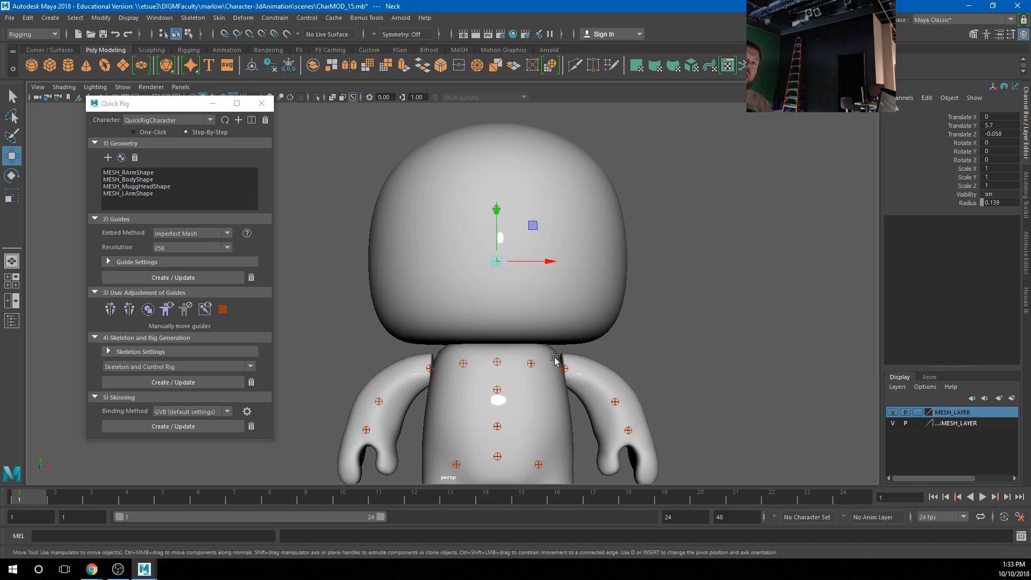
alt+drag(558, 359, 487, 400)
click(476, 402)
alt+drag(486, 400, 456, 409)
alt+drag(456, 409, 576, 401)
click(128, 308)
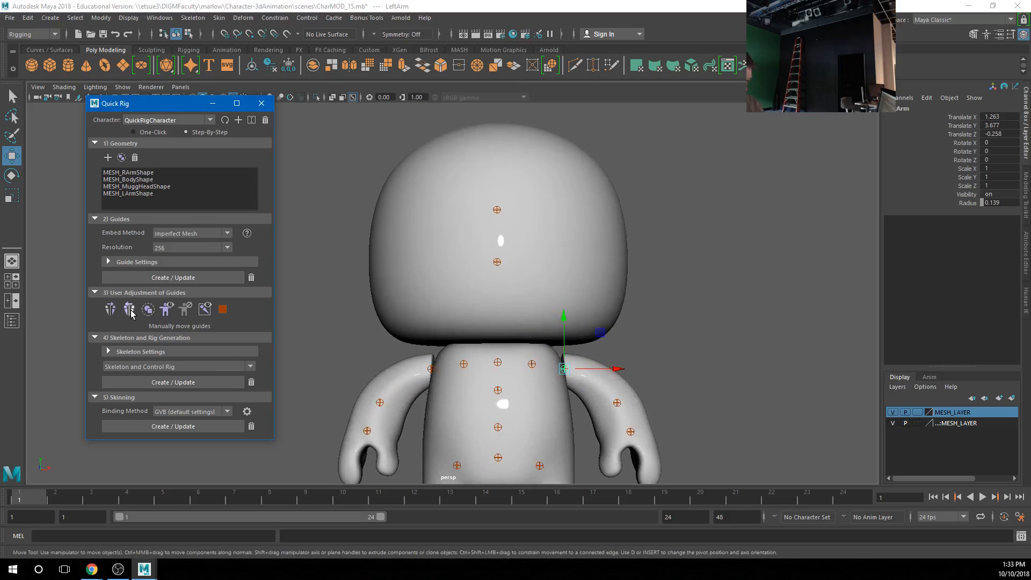
Step: Lower the neck guide to about Y 4.05 and the head guide to about Y 4.5 at the base of the head
click(503, 264)
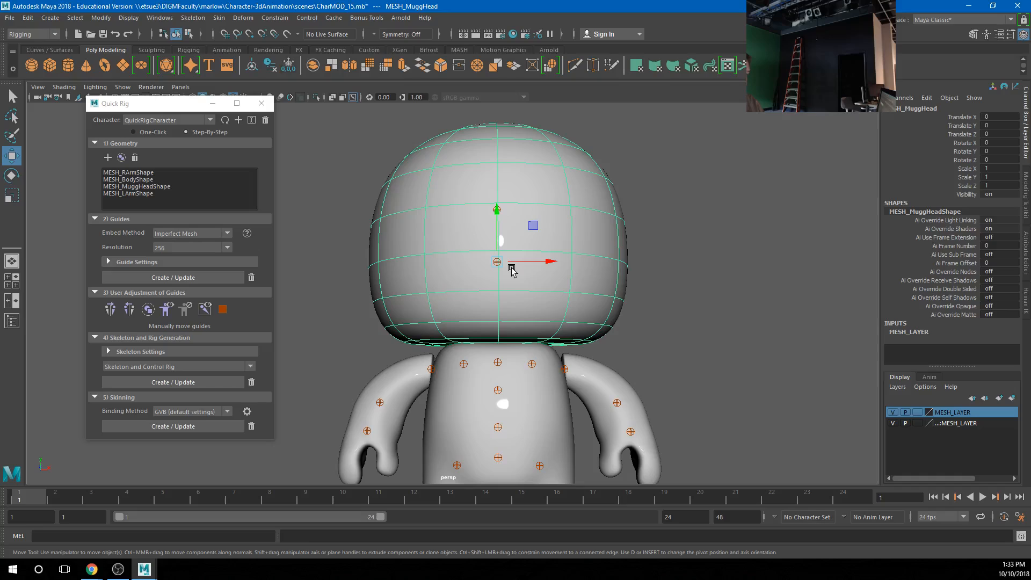
key(ctrl+z)
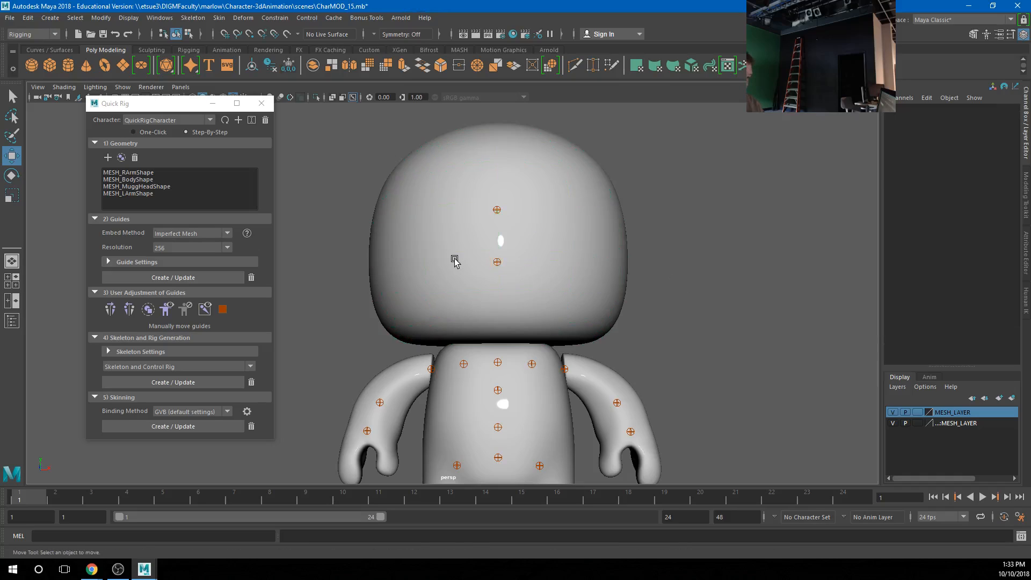
click(497, 265)
drag(497, 230, 495, 320)
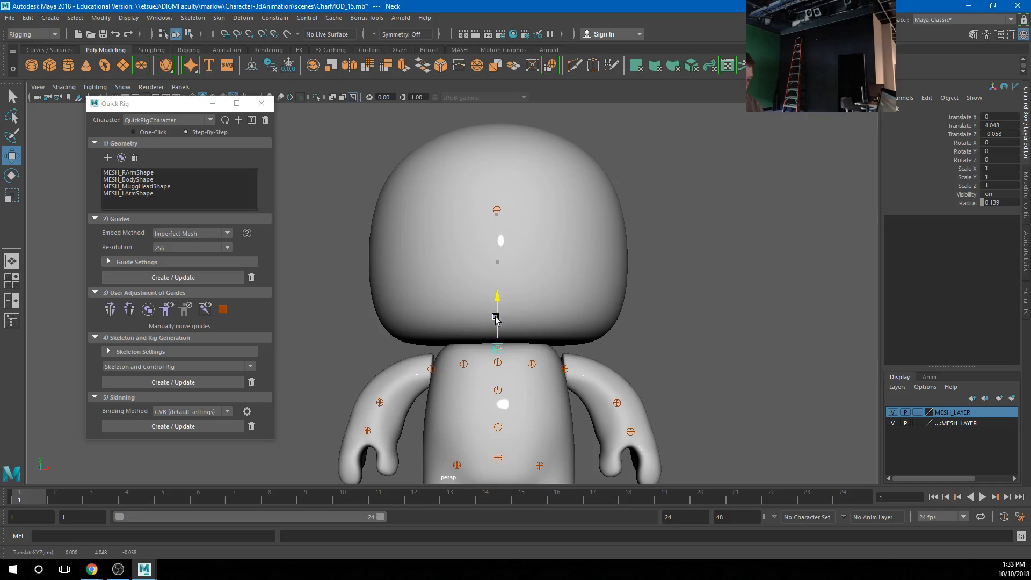
click(496, 209)
drag(499, 178, 517, 335)
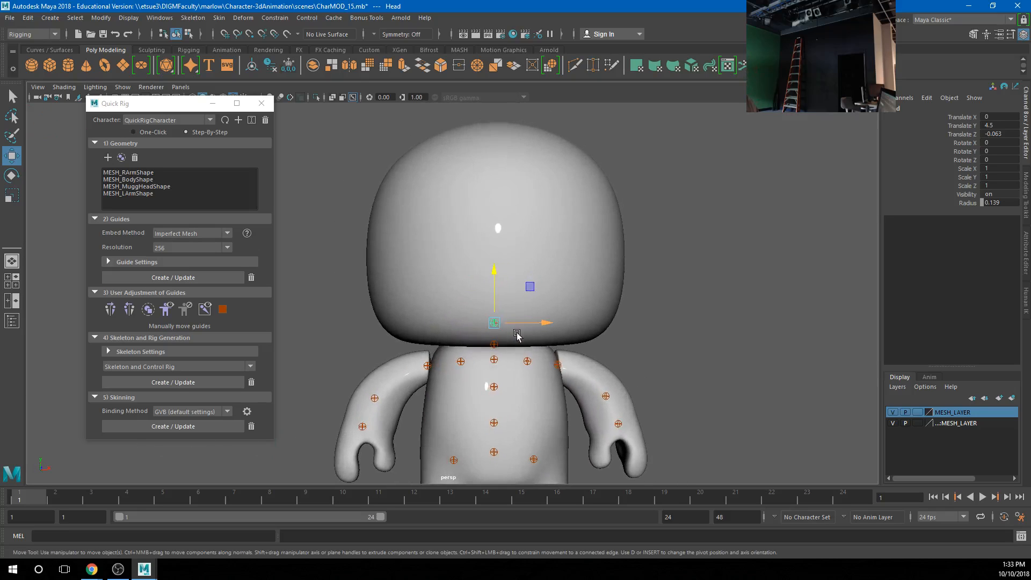
Step: Generate the skeleton and control rig from the adjusted guides
alt+right_drag(712, 339, 478, 335)
mouse_move(475, 334)
alt+mouse_down()
mouse_move(619, 343)
mouse_move(694, 327)
mouse_move(463, 347)
alt+mouse_up()
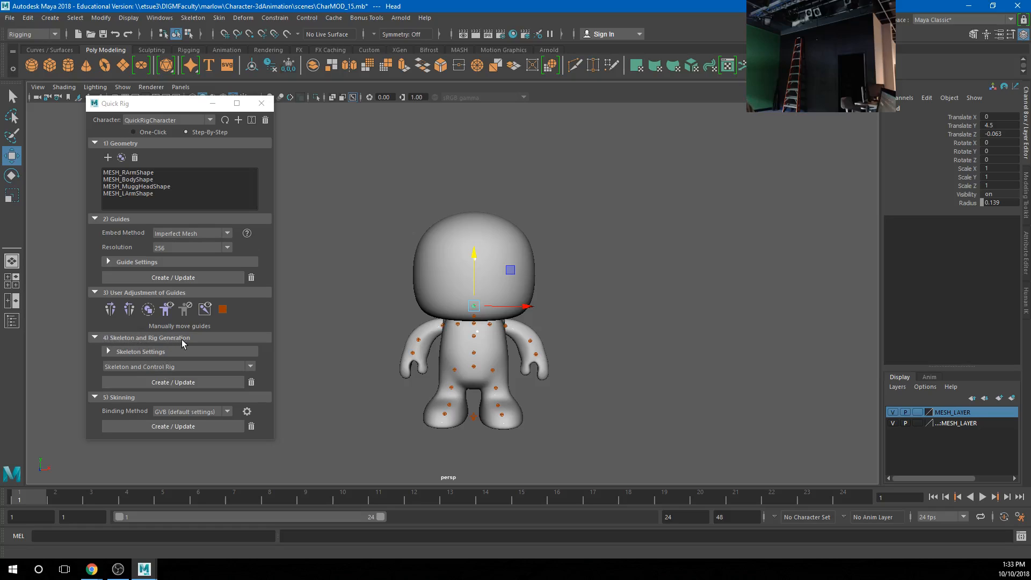
click(191, 385)
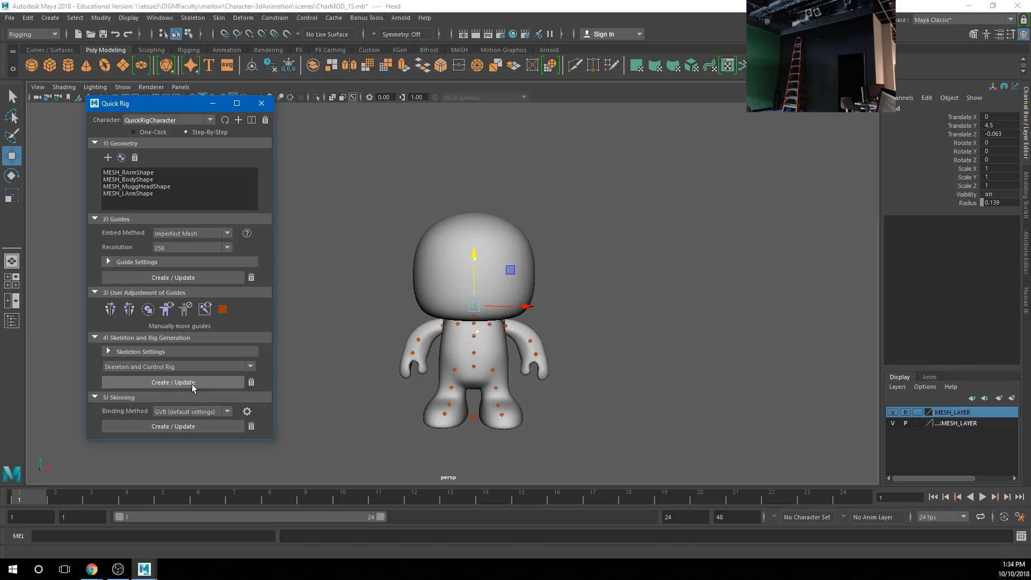
scroll(544, 350, up, 3)
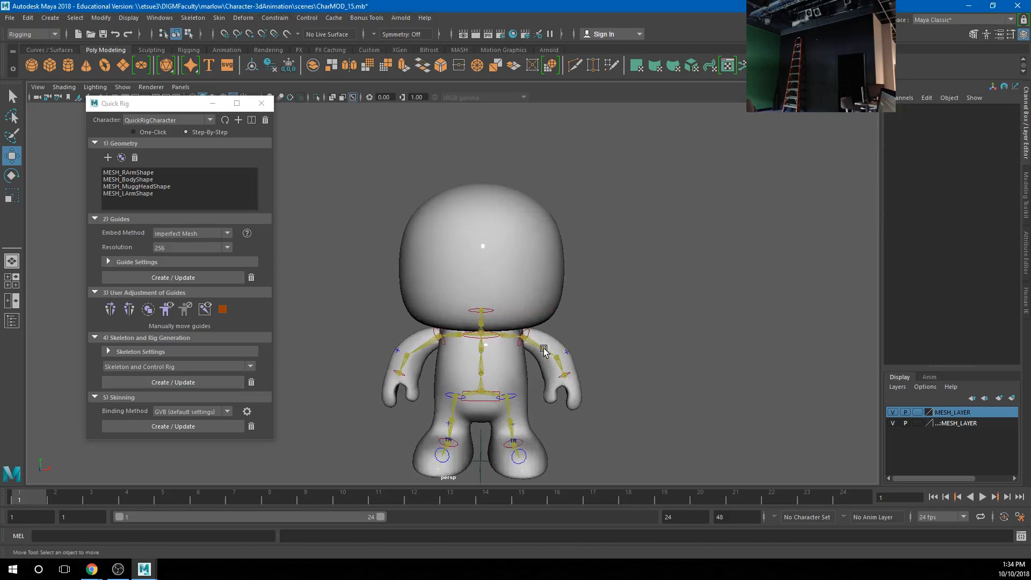
scroll(543, 350, up, 5)
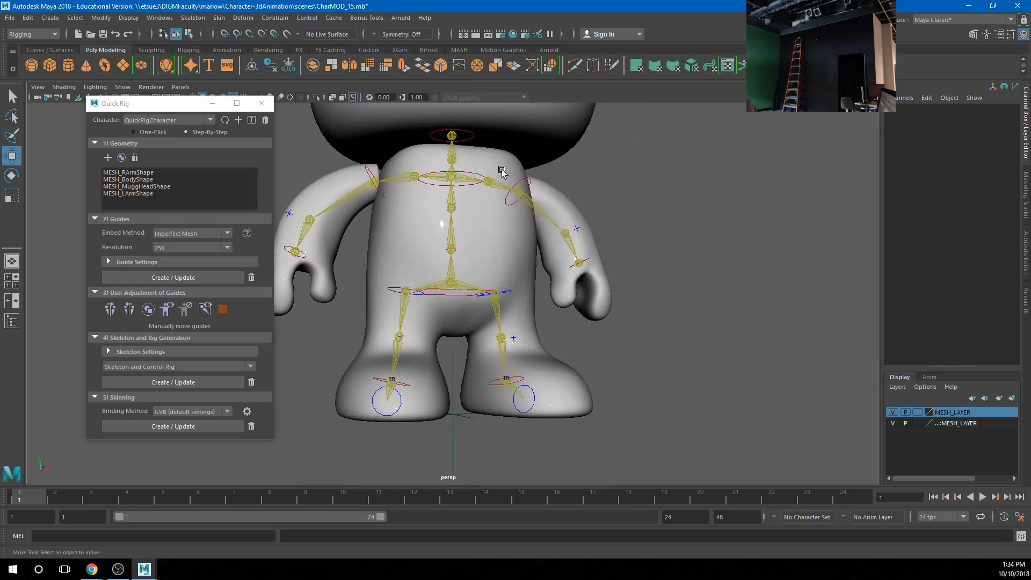
scroll(502, 170, up, 1)
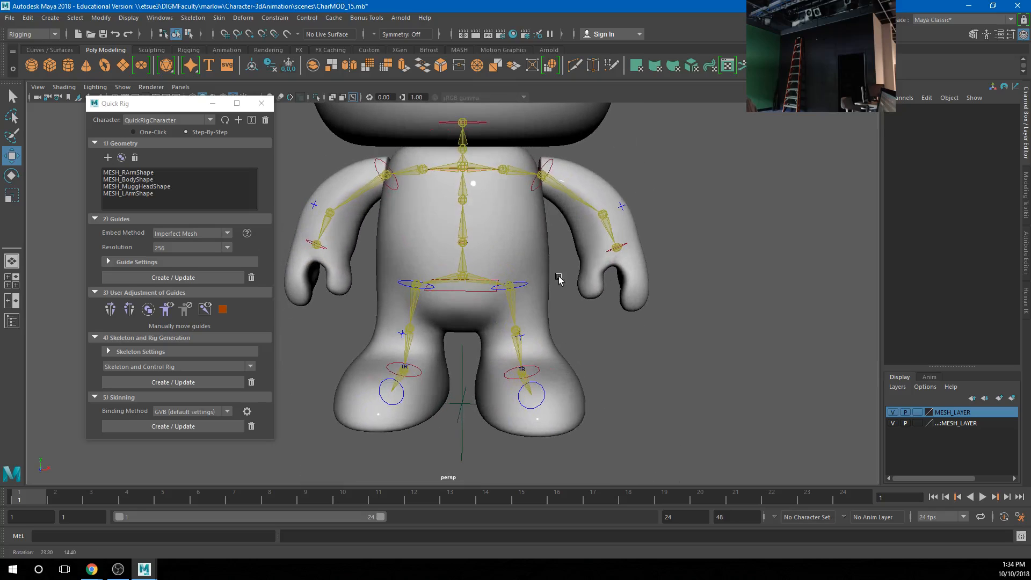
Step: Test the control rig by moving the left wrist and left shoulder effectors, undoing each move
click(622, 250)
drag(617, 247, 615, 215)
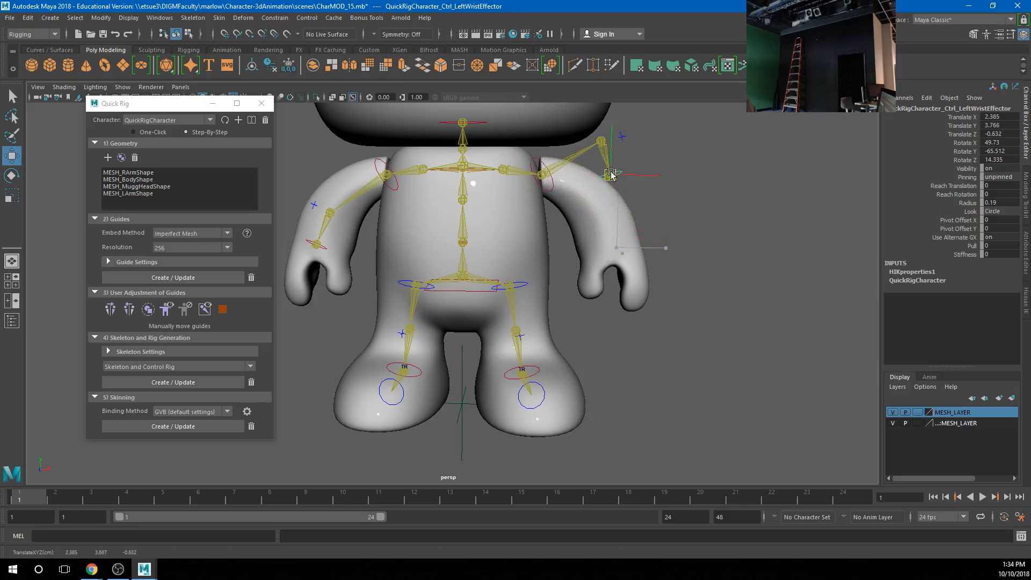
key(ctrl+z)
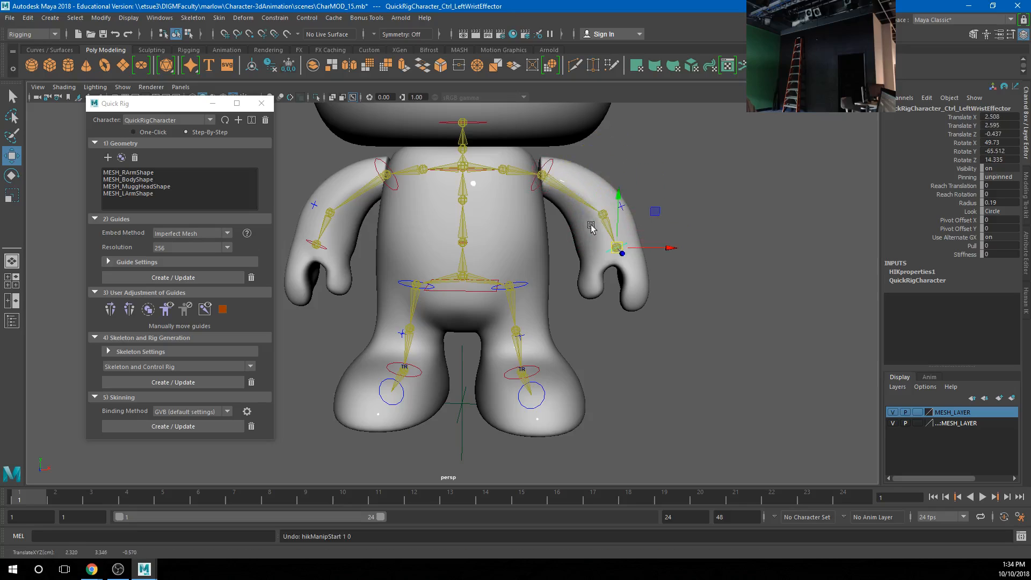
click(543, 177)
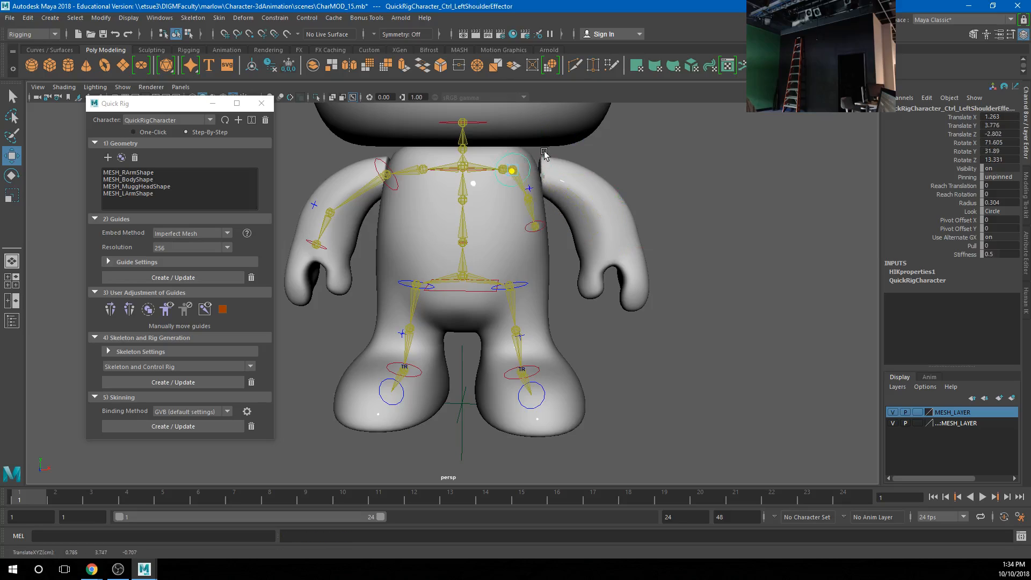
alt+drag(543, 180, 537, 198)
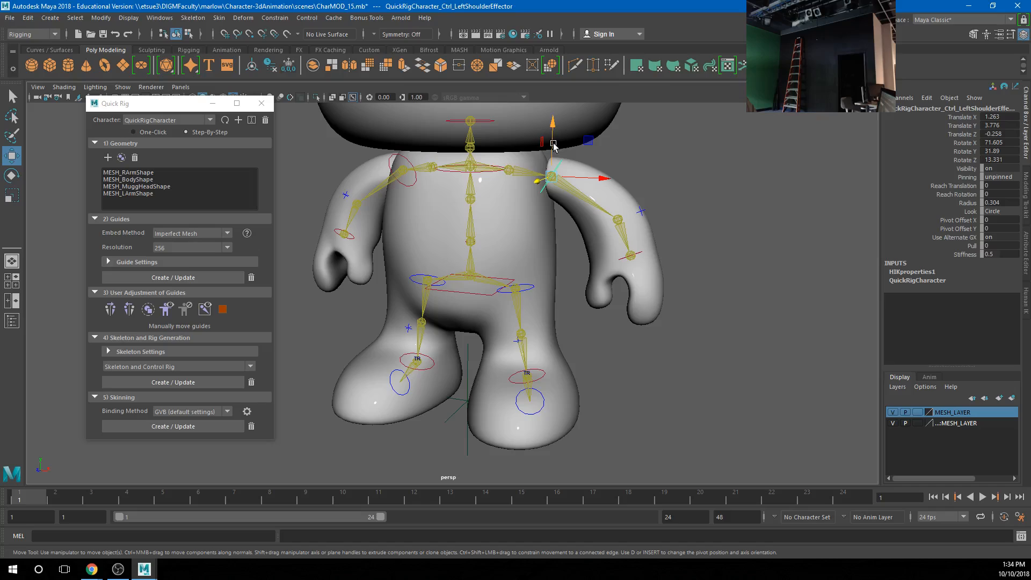
drag(552, 145, 544, 125)
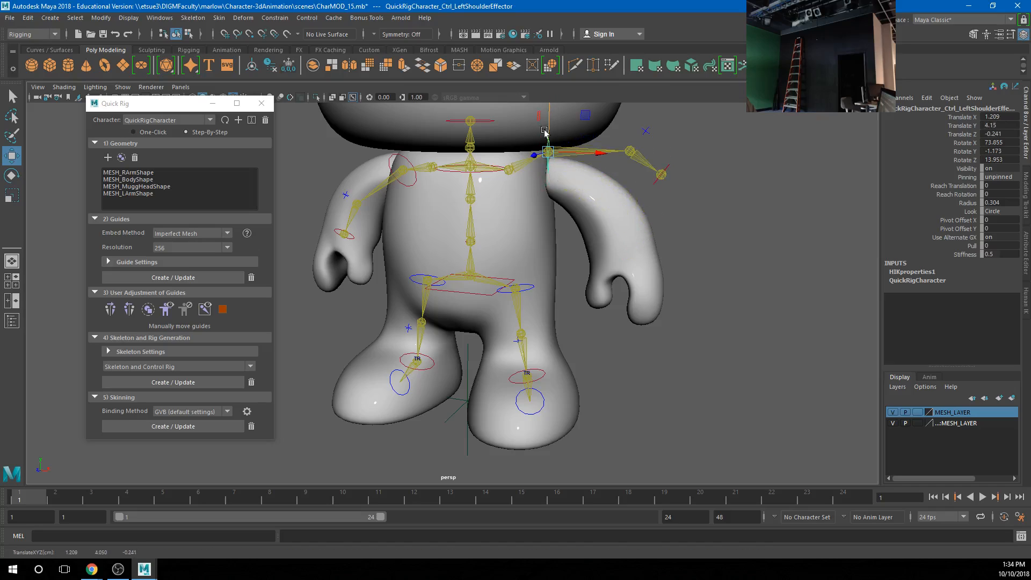
key(ctrl+z)
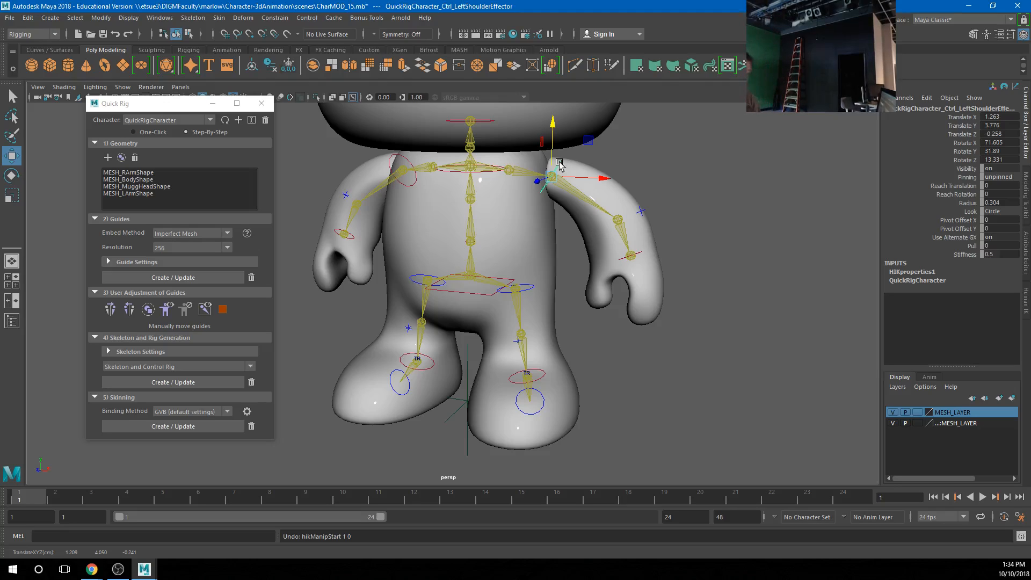
Step: Bind the meshes with GVB (default settings), test the left wrist effector, and undo its movement
click(187, 427)
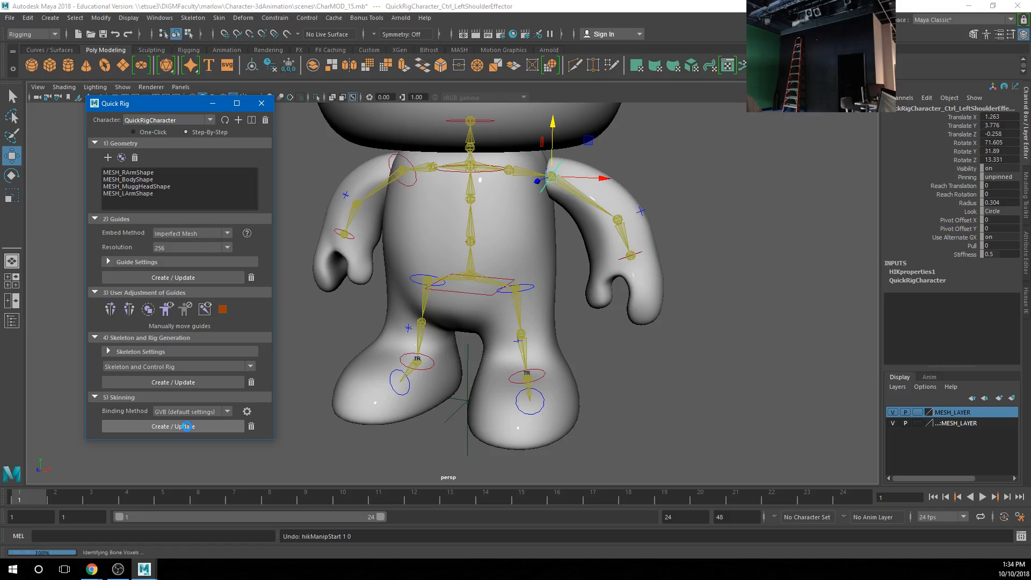
click(582, 347)
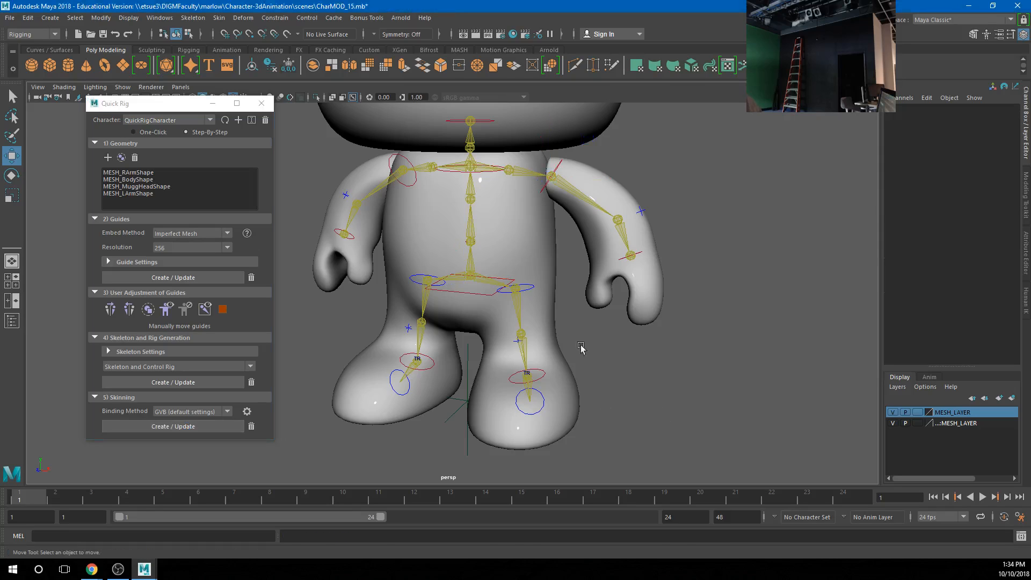
alt+drag(602, 250, 626, 228)
click(623, 248)
key(ctrl+z)
key(ctrl+z)
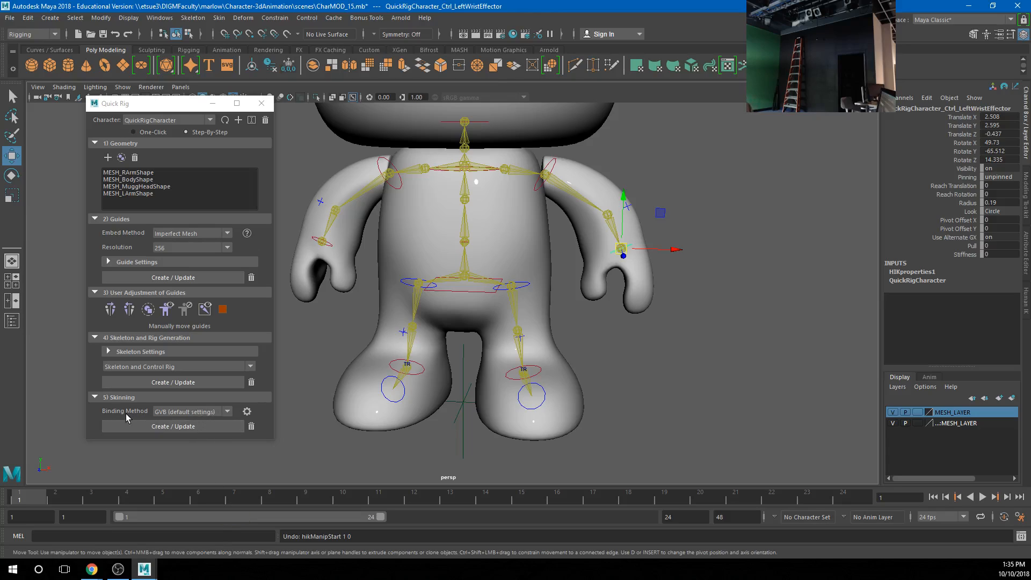
Step: Check the binding method choices and delete the character's current skin binding
click(199, 411)
click(202, 422)
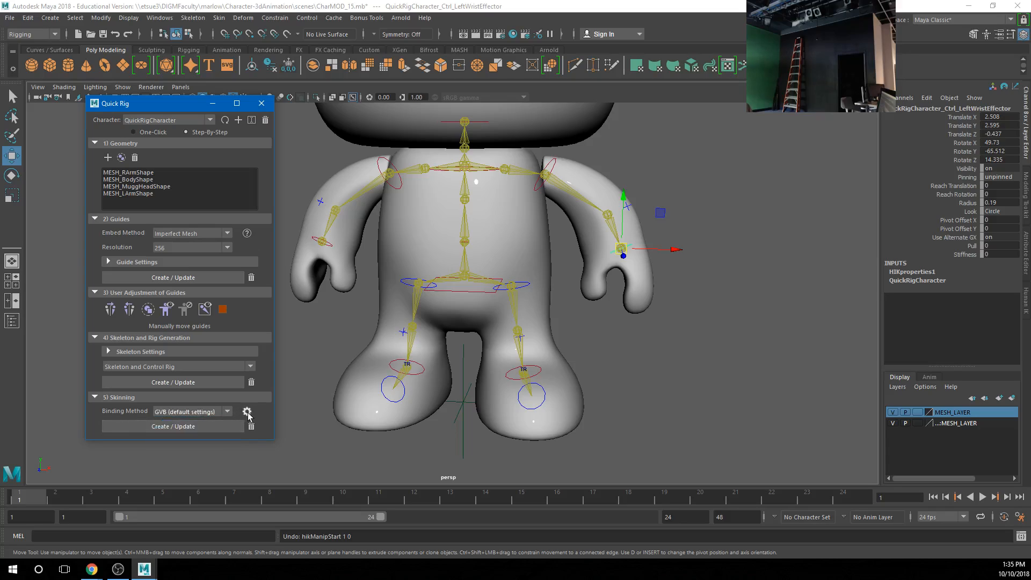
click(251, 425)
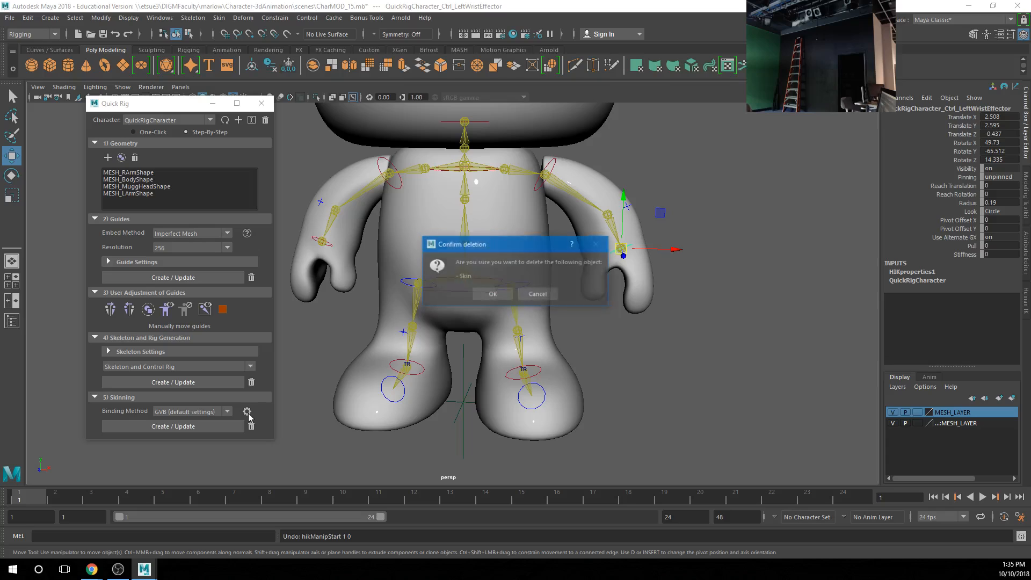
click(493, 293)
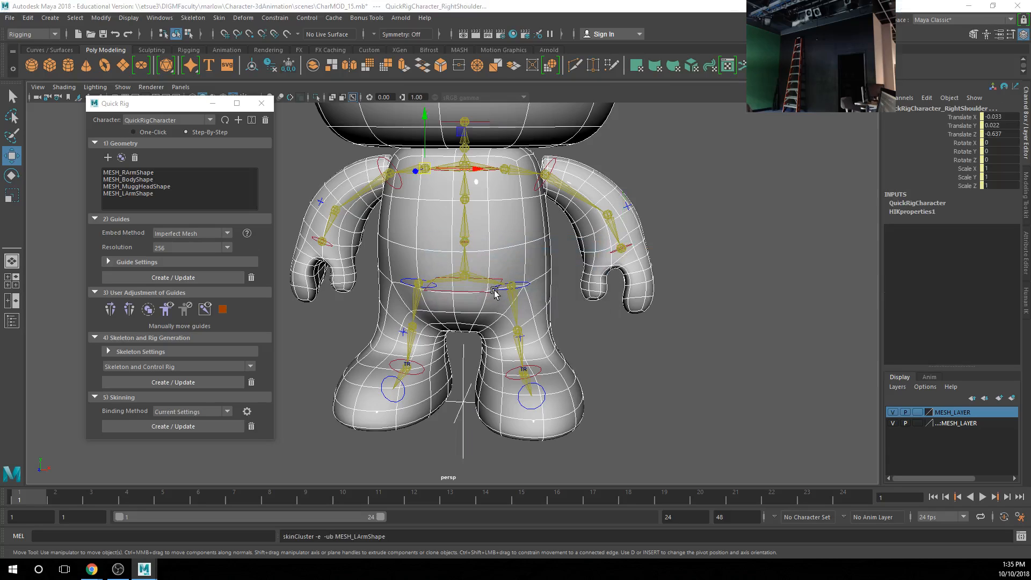
Step: Try Heat Map as bind method in the skin options, then return to Geodesic Voxel and bind the skin to the joint hierarchy
click(246, 411)
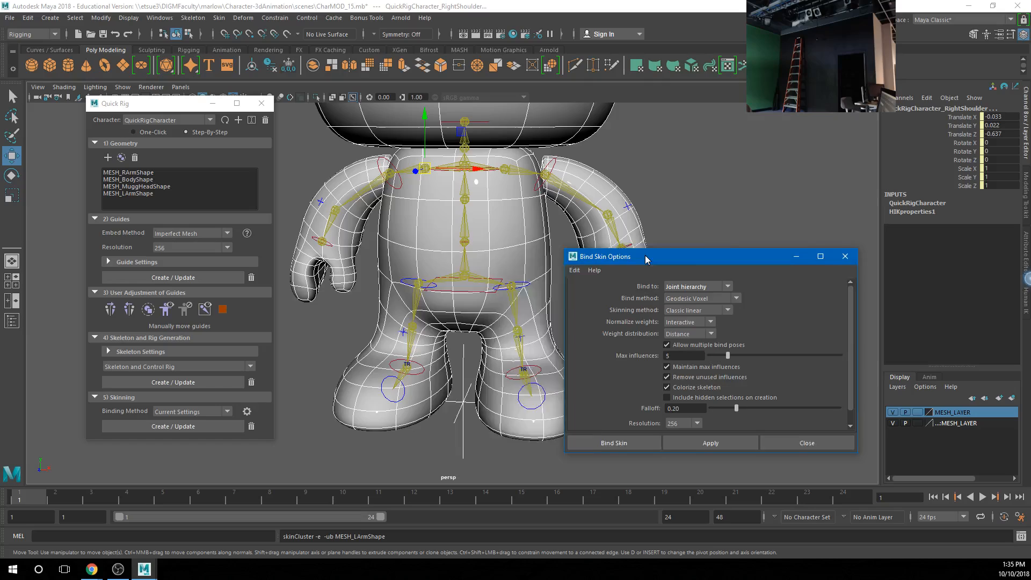
drag(612, 255, 226, 148)
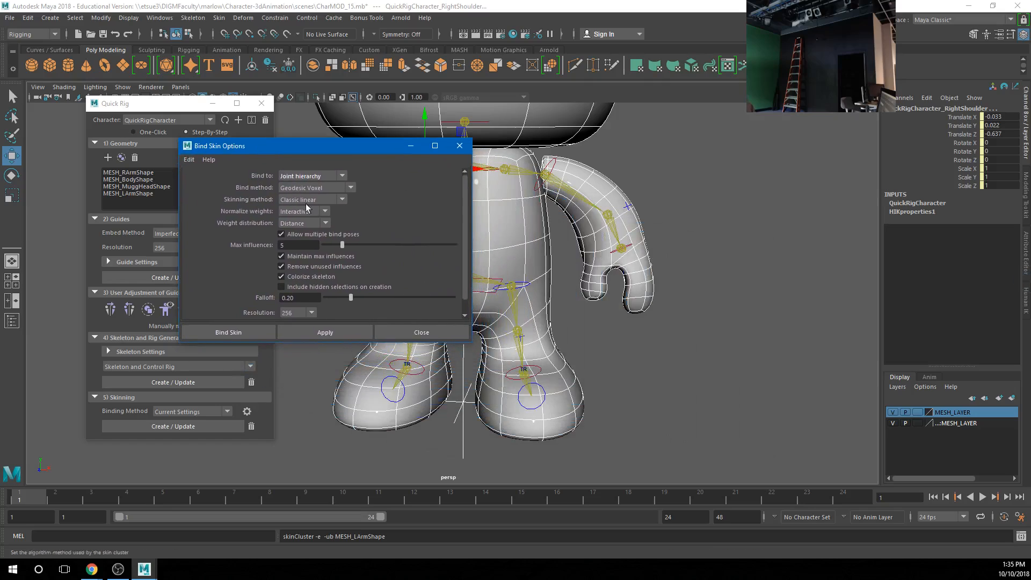
click(338, 188)
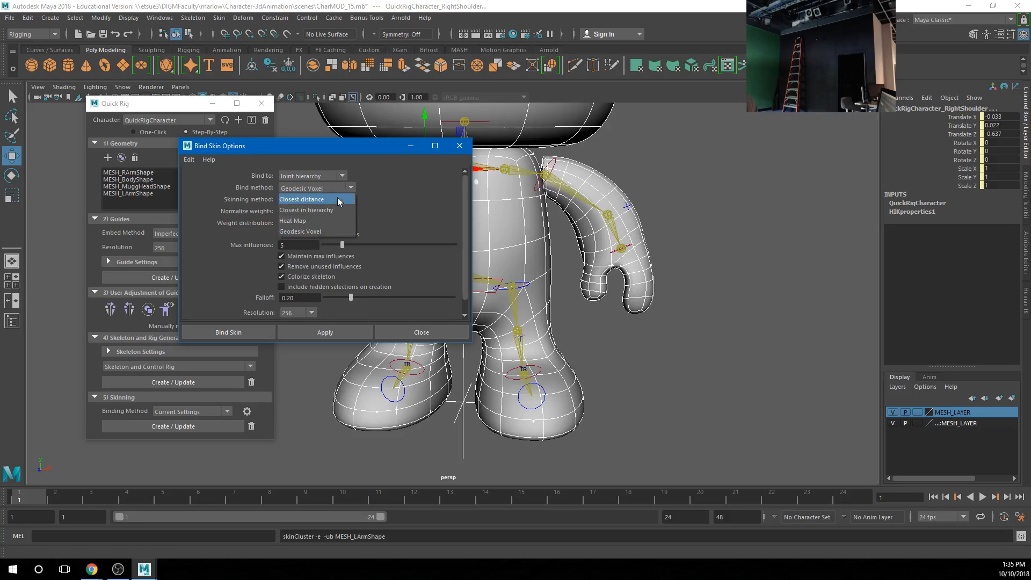
click(297, 223)
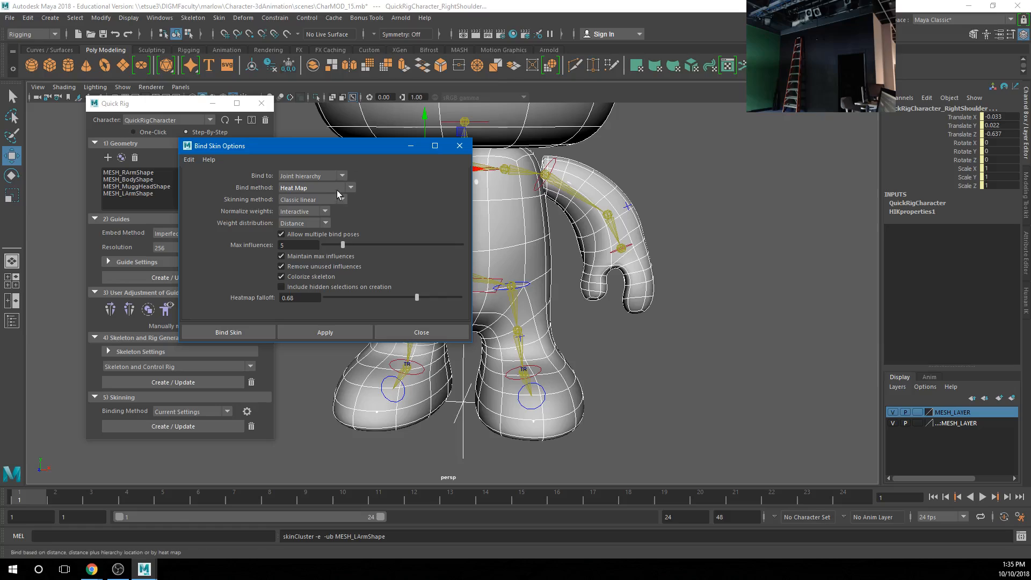
click(337, 189)
click(314, 235)
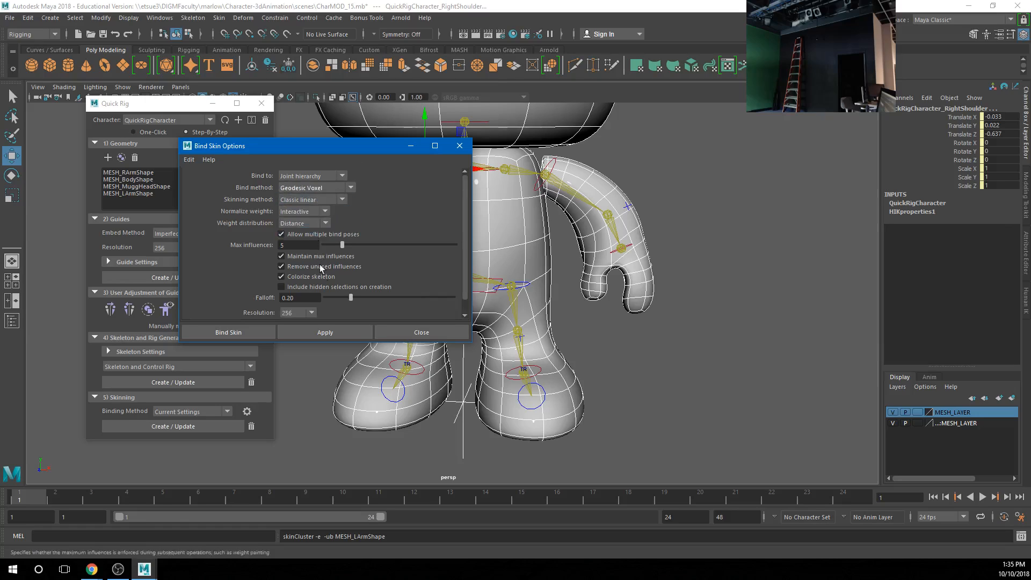
click(231, 333)
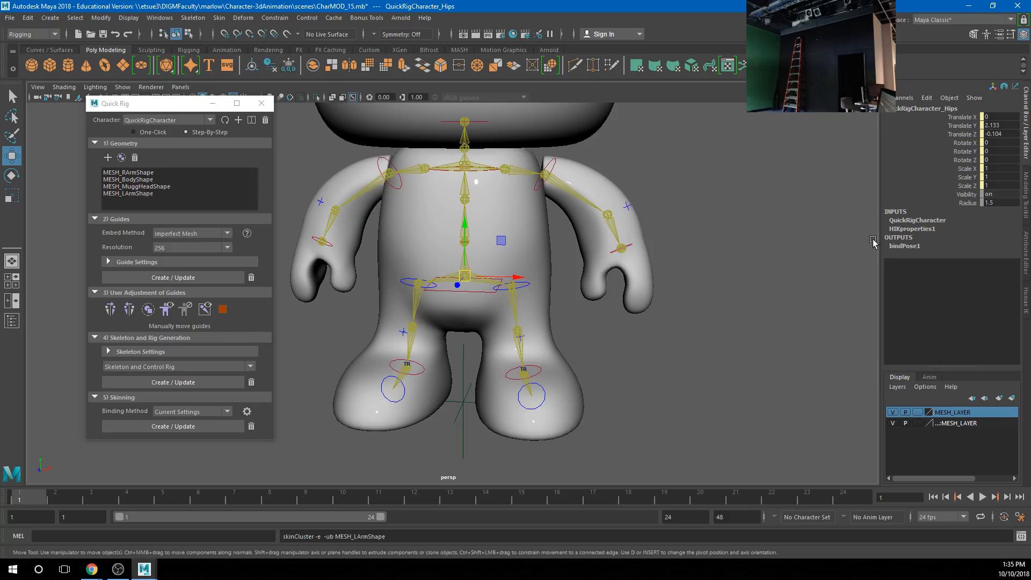
Step: Test the Geodesic Voxel skinning by raising the left wrist effector, and undo the move
click(631, 246)
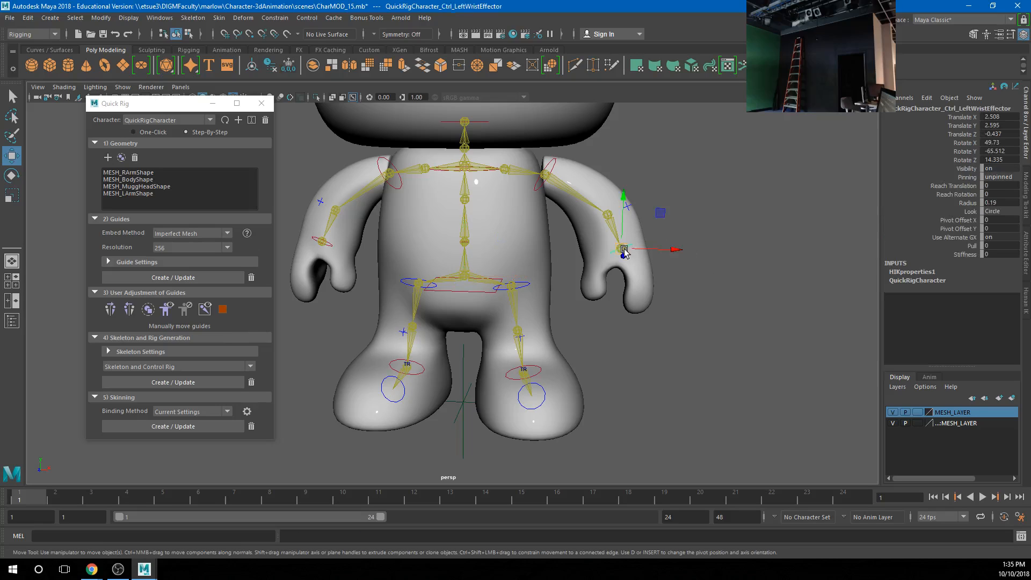
drag(631, 245, 611, 209)
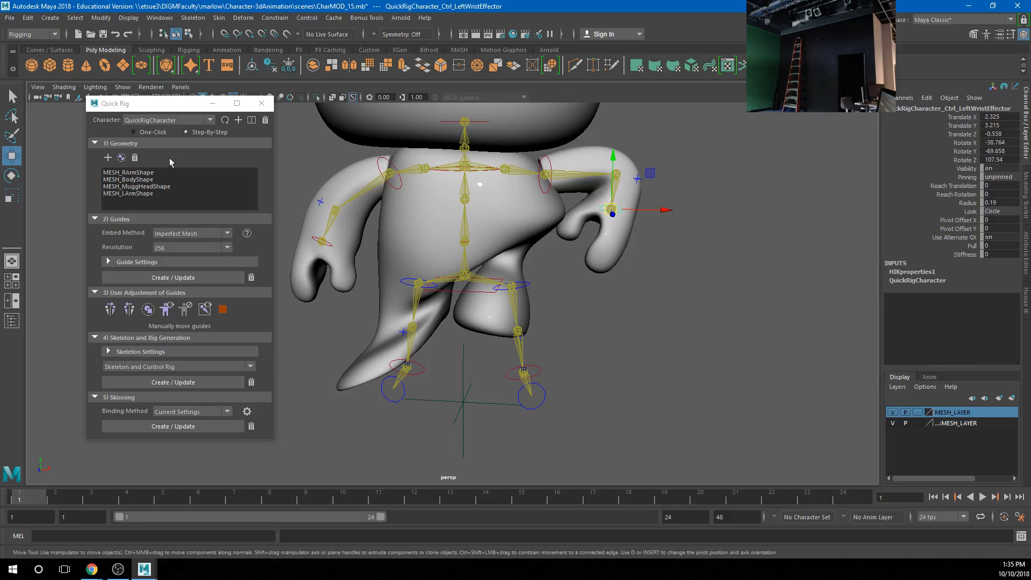
key(ctrl+z)
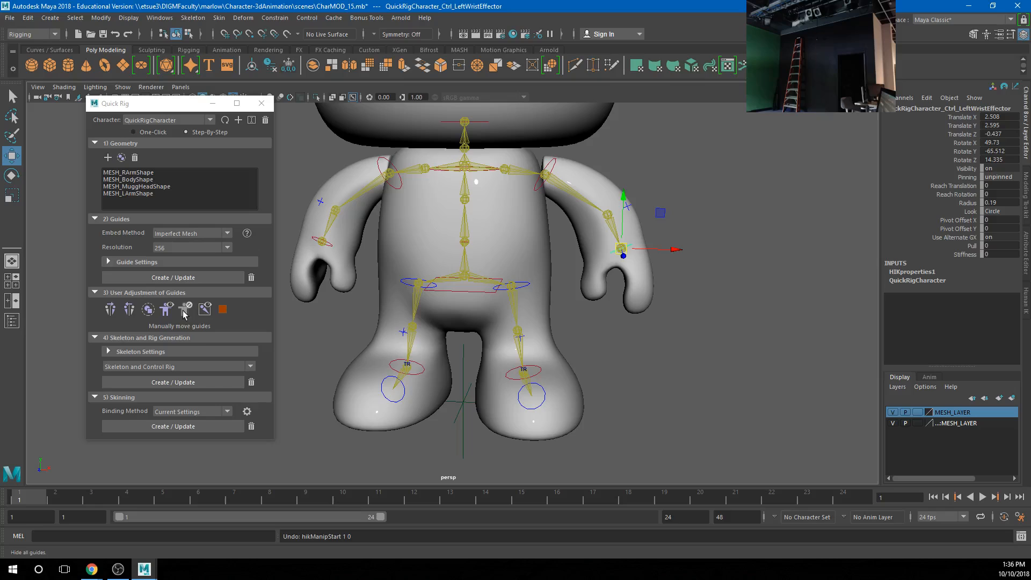
Step: Delete the current skin binding and set the skin options' bind method to Closest in hierarchy
click(251, 426)
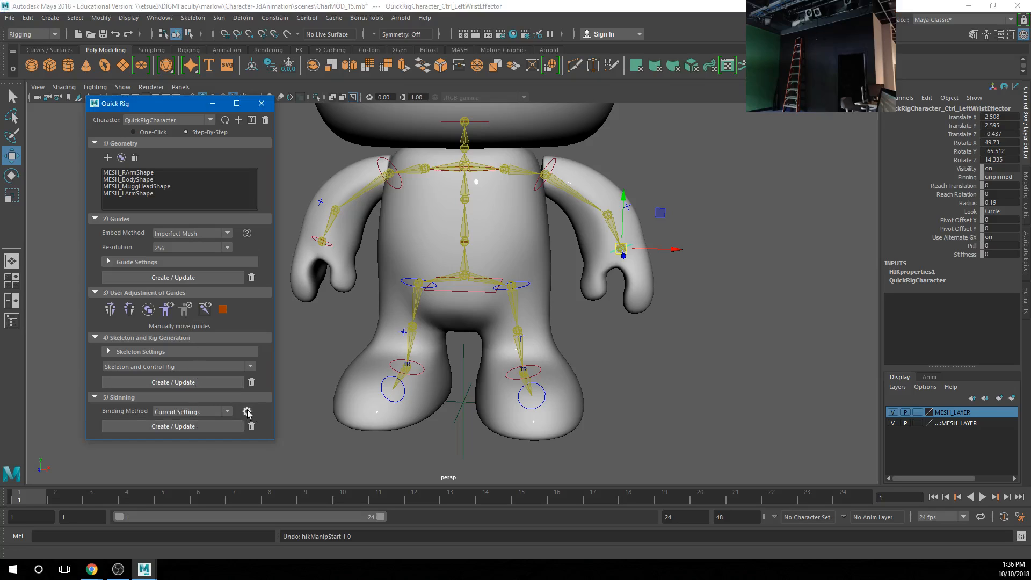
click(480, 298)
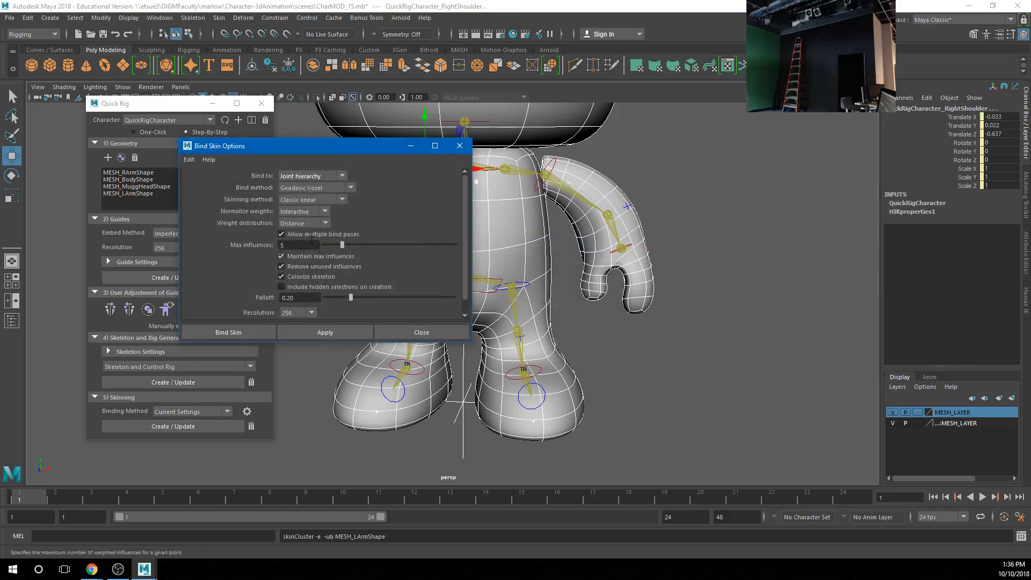
click(334, 185)
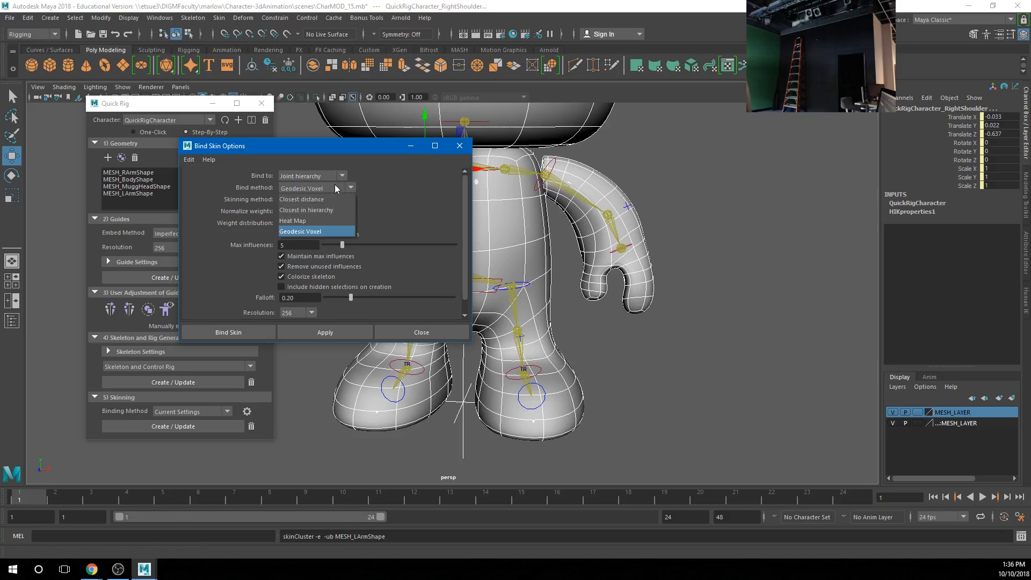
click(316, 213)
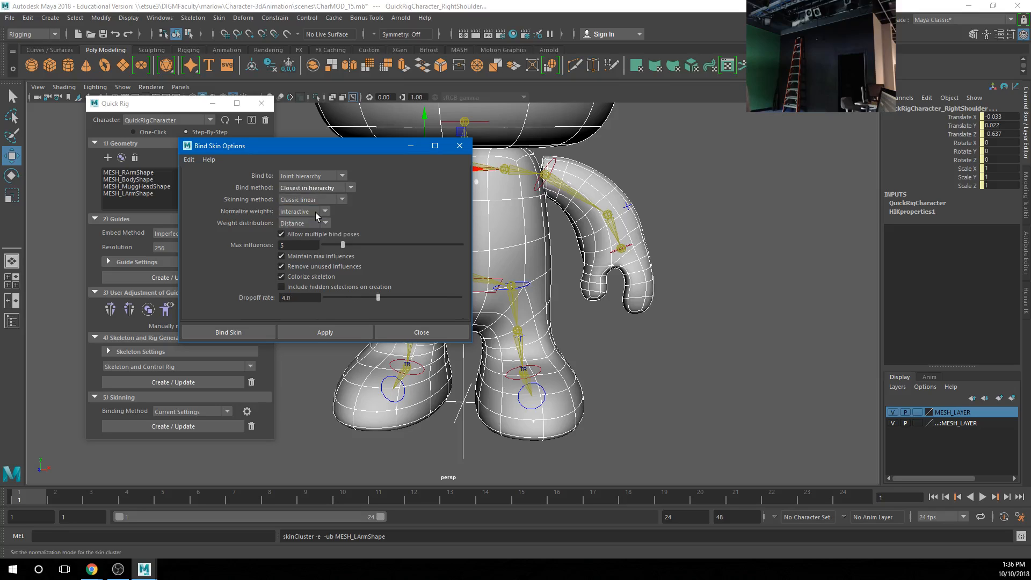
Step: Set the dropoff rate to 3.0 and weight distribution to Neighbors, and bind the skin to the joint hierarchy
drag(336, 150, 251, 142)
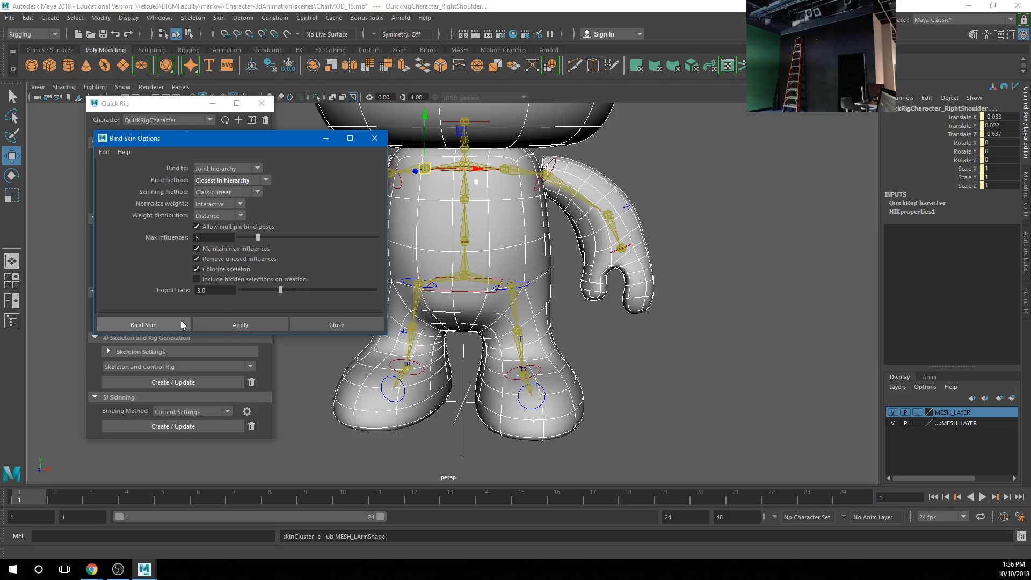
click(218, 215)
click(217, 237)
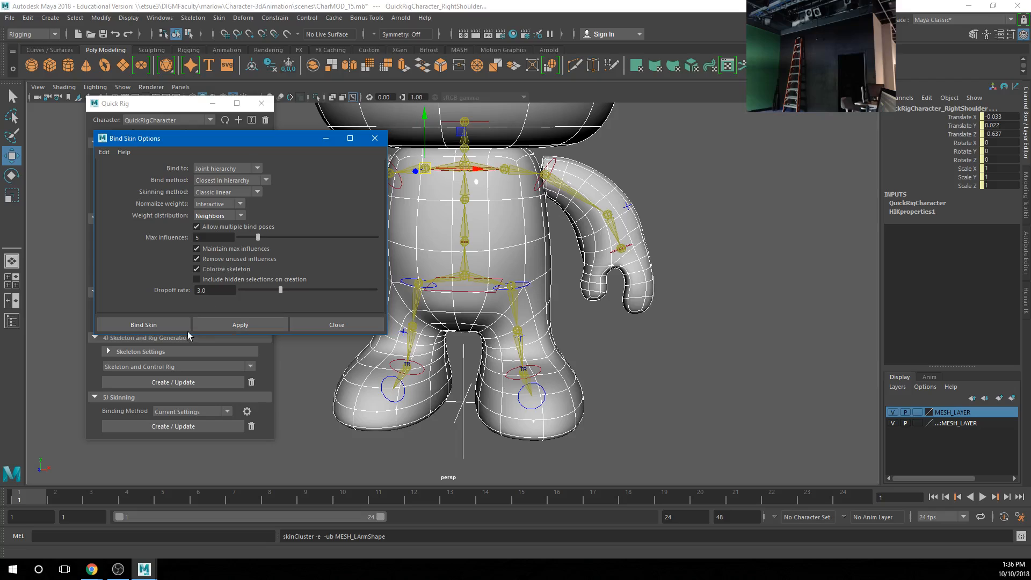
click(162, 324)
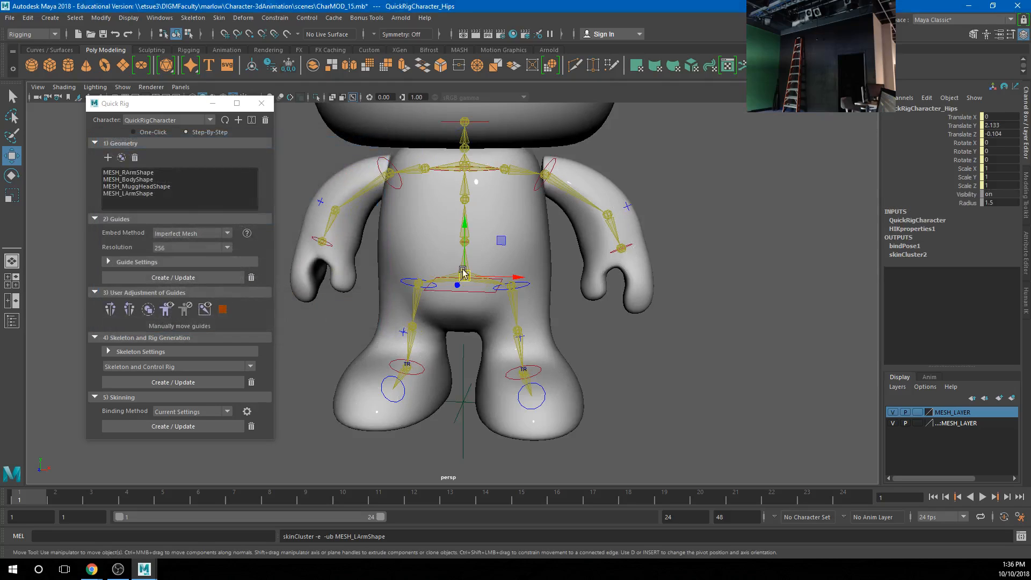
Step: Test the Closest in hierarchy skinning by raising the left wrist effector up beside the head, and undo the movement
click(629, 249)
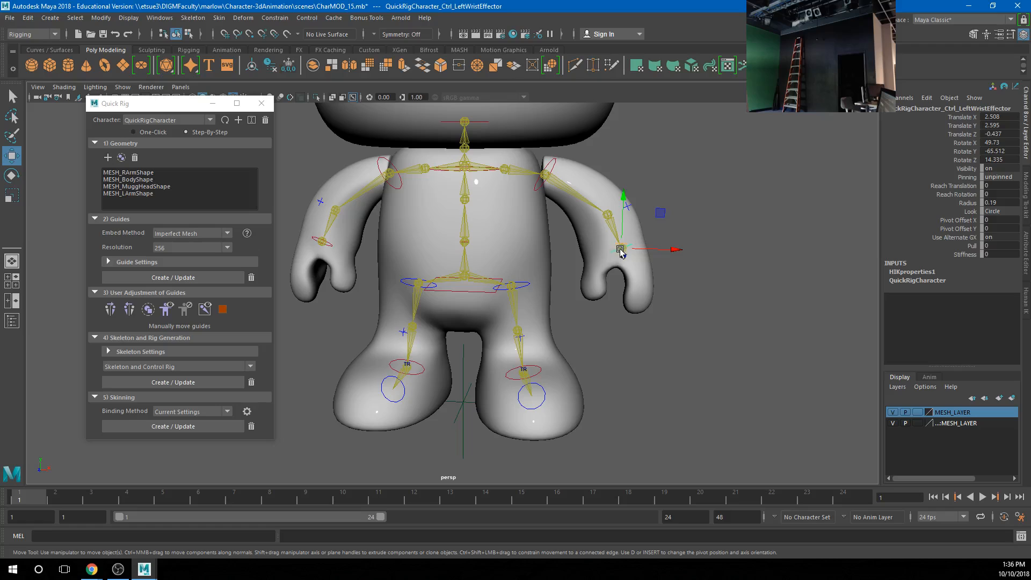
drag(627, 250, 615, 188)
scroll(570, 193, down, 4)
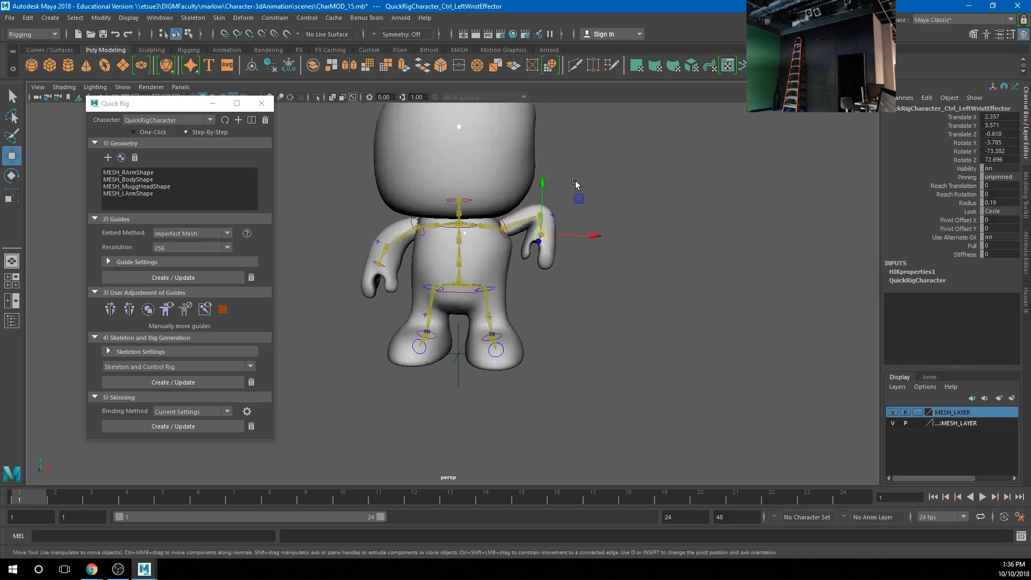
drag(526, 248, 546, 178)
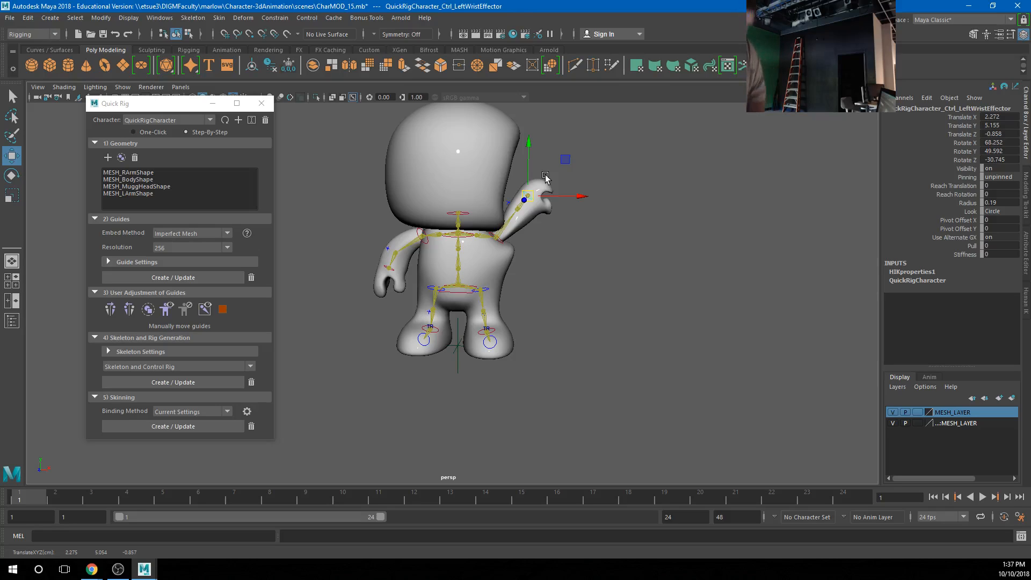
key(ctrl+z)
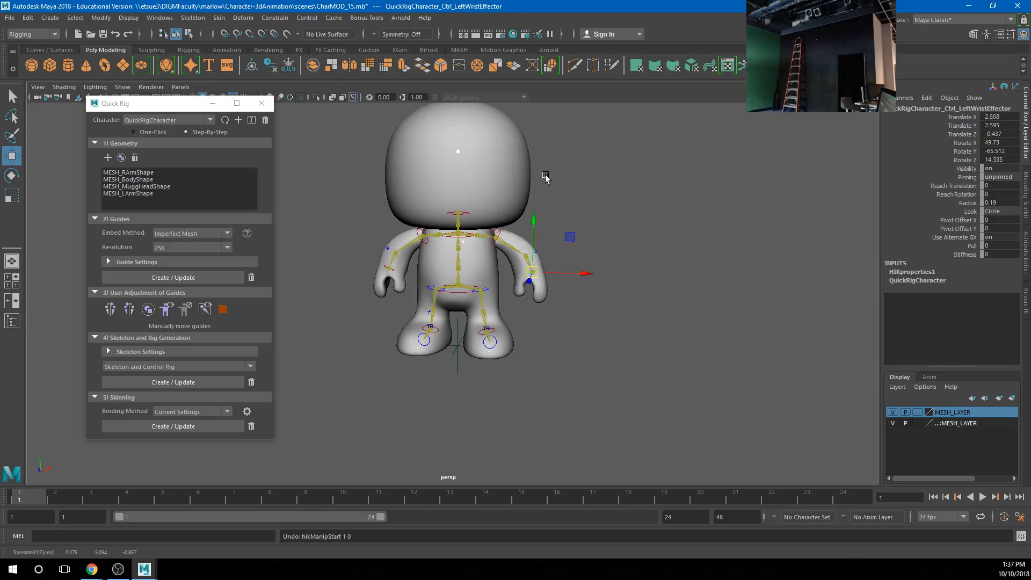
Step: Test the leg skinning by lifting the left ankle effector, and undo the move
click(488, 328)
drag(488, 328, 486, 310)
alt+drag(487, 322, 554, 361)
scroll(489, 348, up, 3)
key(ctrl+z)
alt+drag(684, 322, 475, 323)
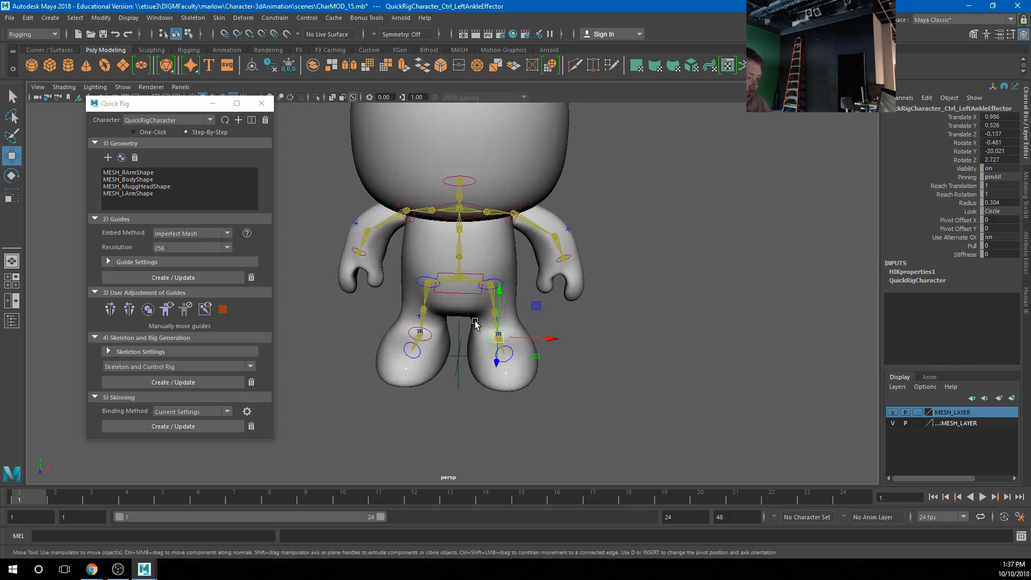
Step: Select the hips, both hip-joint, ankle and foot effectors, and the head effector together
click(460, 286)
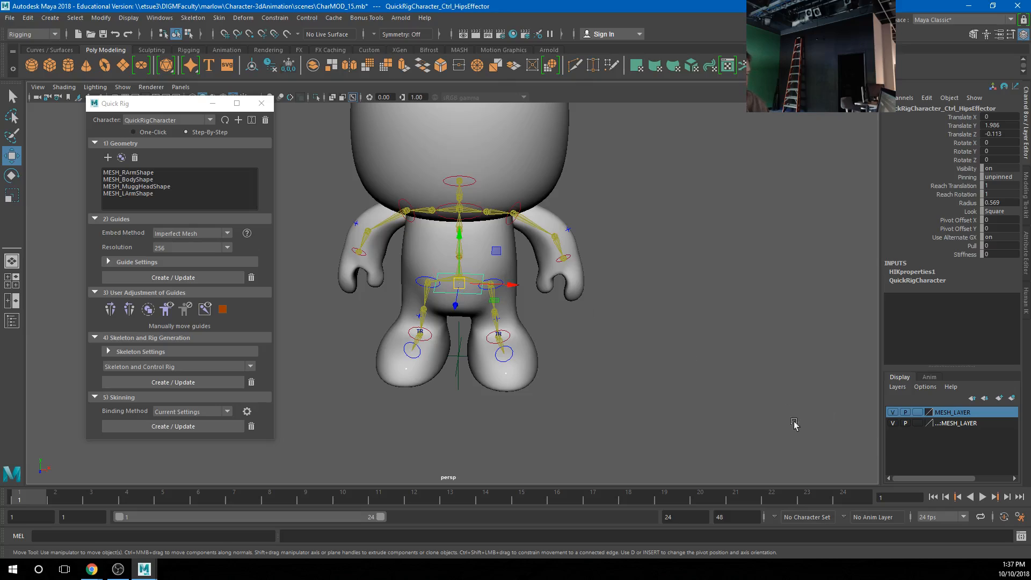
click(505, 338)
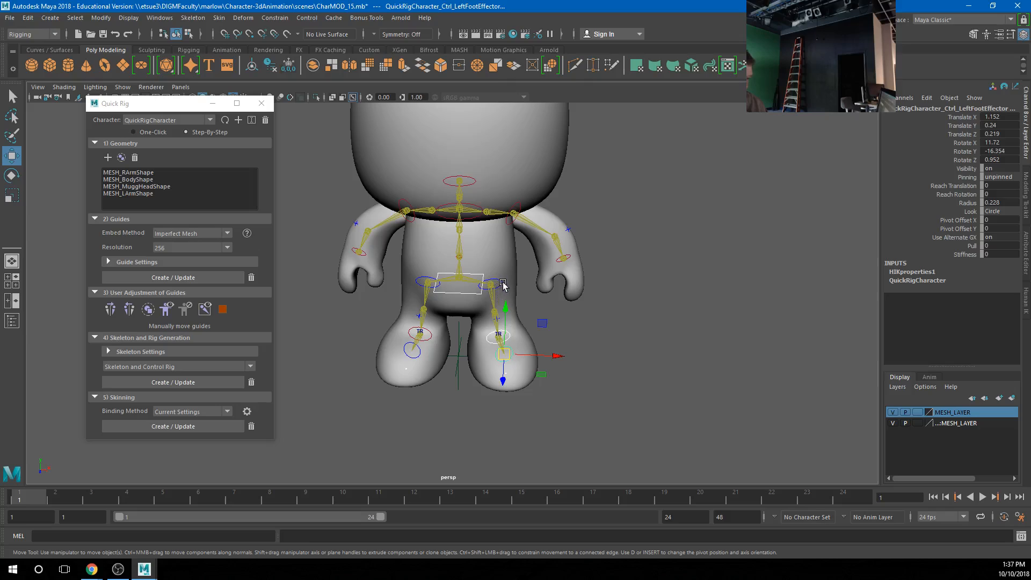
click(420, 333)
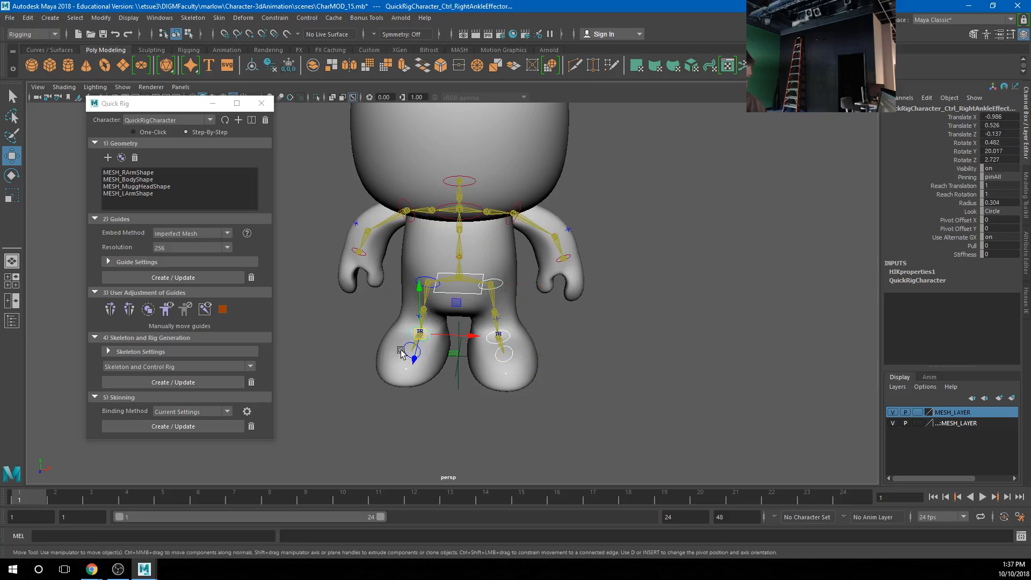
click(409, 354)
click(427, 282)
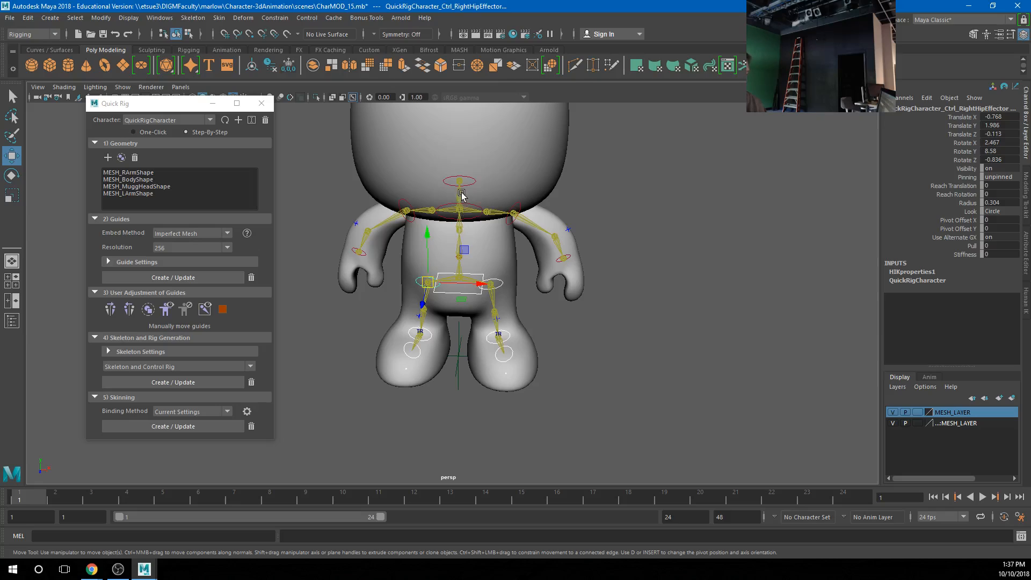
click(448, 183)
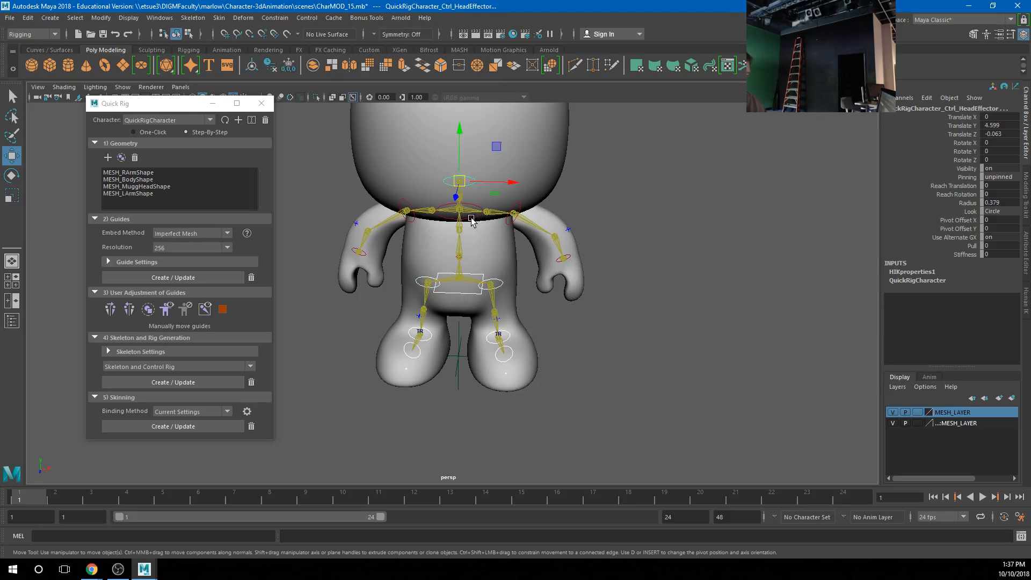
Step: Add the chest end effector and the small chest origin effector on the lower spine to the selection
click(471, 221)
scroll(496, 220, up, 5)
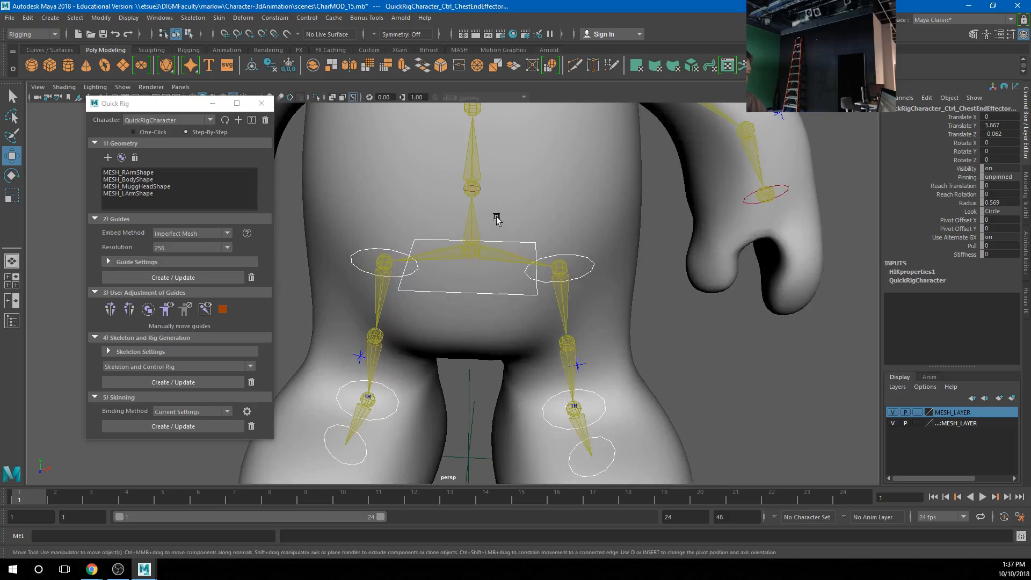
alt+middle_drag(496, 219, 460, 317)
scroll(651, 337, up, 6)
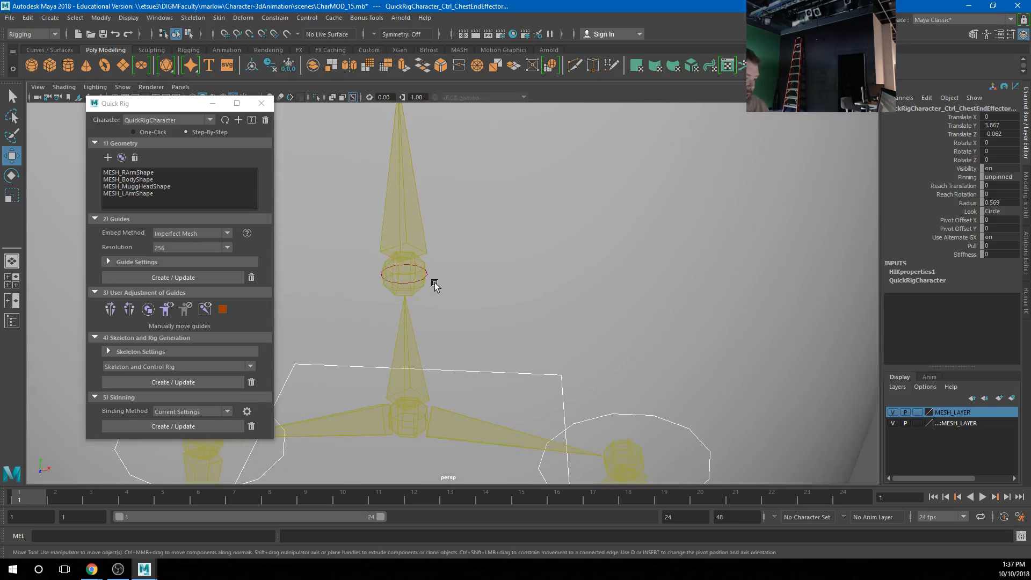
click(429, 279)
scroll(474, 301, down, 3)
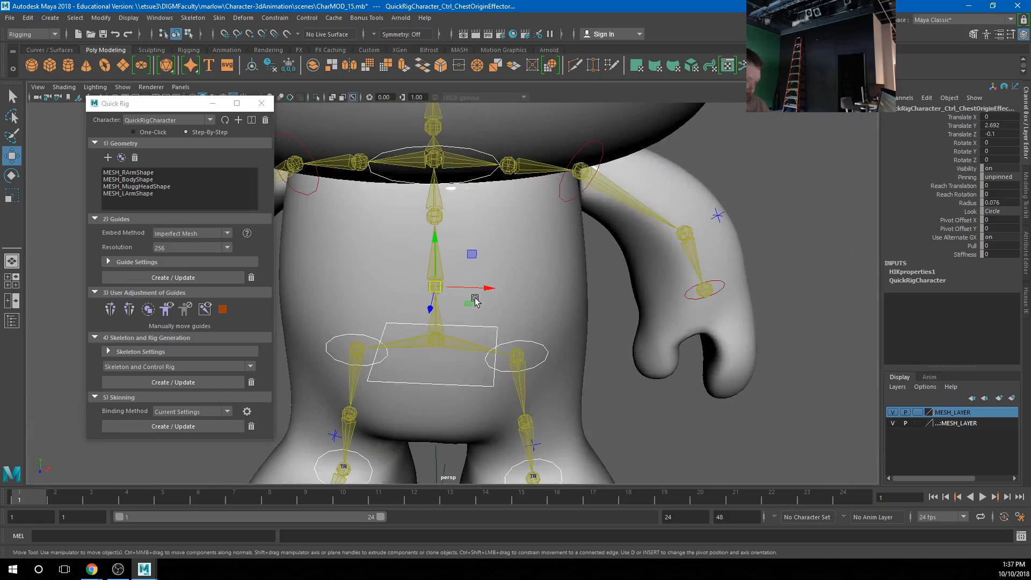
scroll(475, 301, down, 3)
Step: Add both shoulder and wrist effectors to the selection, increase the Radius of all selected controls by 0.4, and deselect them
click(531, 201)
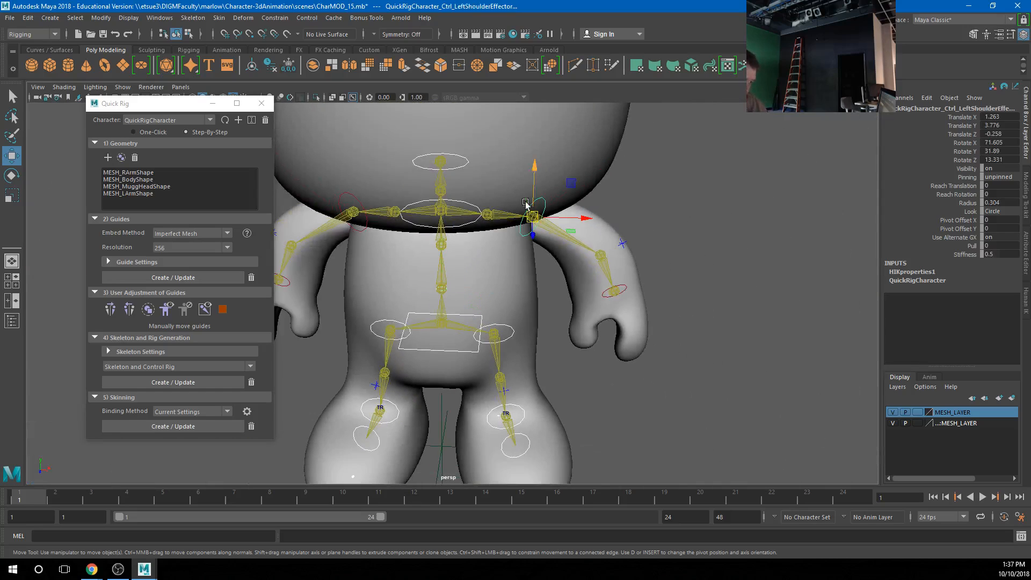
click(346, 197)
click(617, 289)
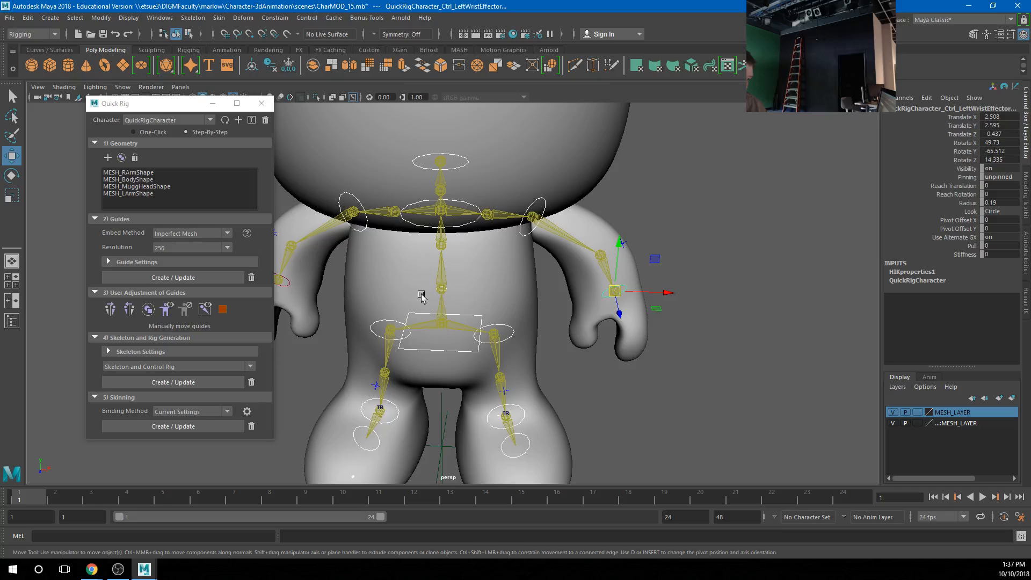
alt+middle_drag(421, 296, 599, 282)
click(452, 265)
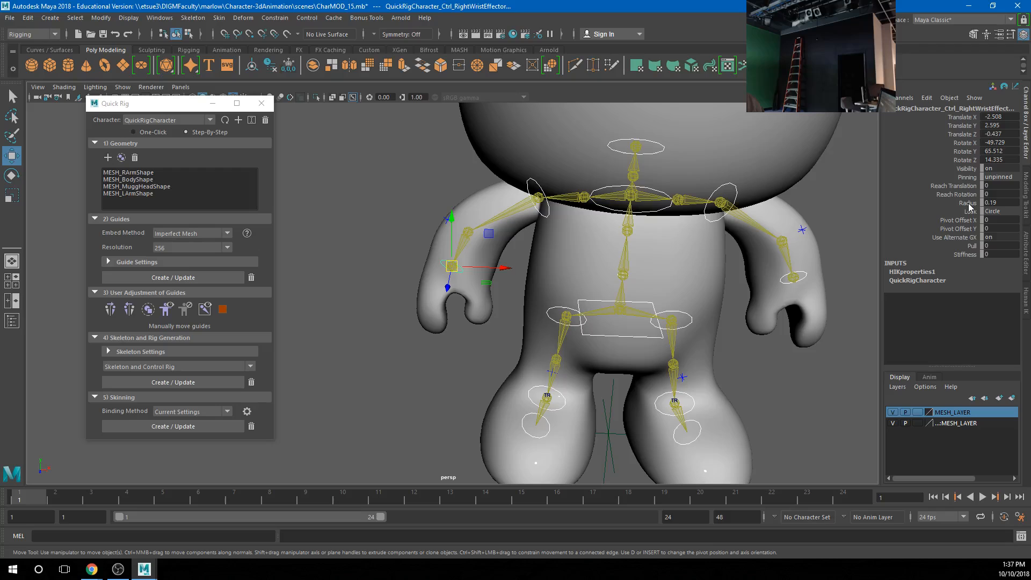
alt+middle_drag(668, 310, 489, 317)
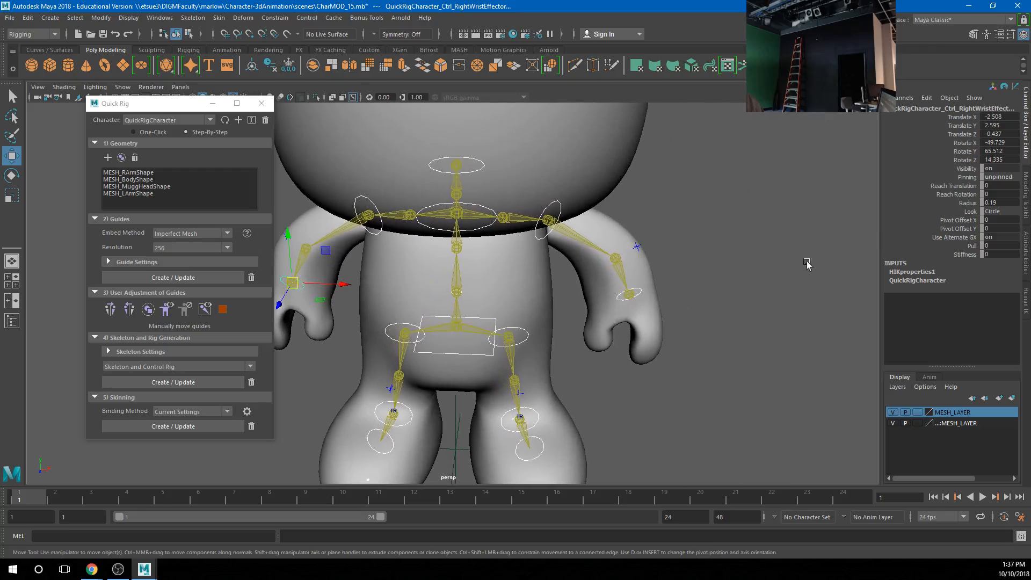
click(967, 203)
middle_drag(720, 271, 721, 270)
key(w)
click(759, 357)
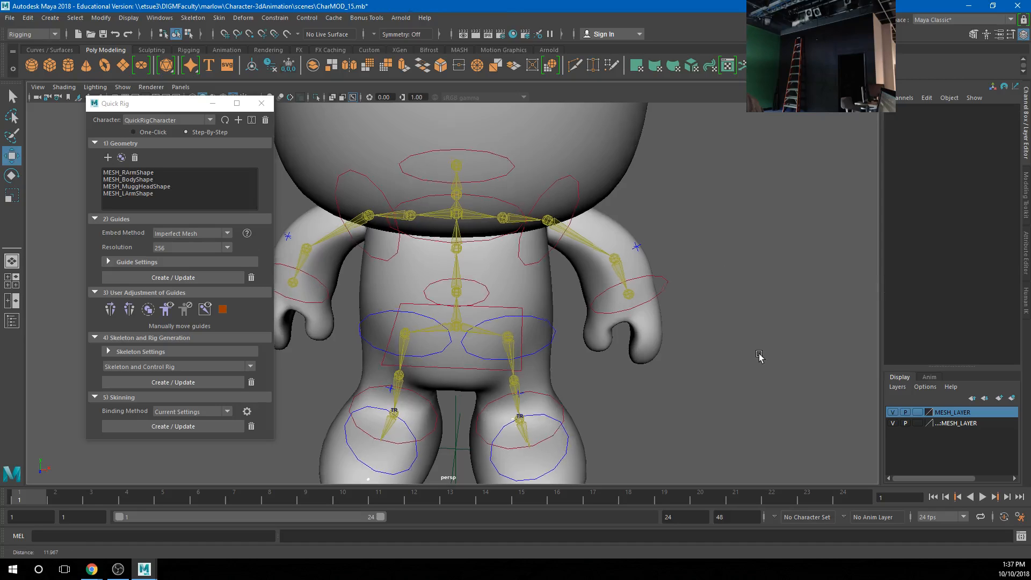
Step: Test the left knee effector by moving and rotating it, and undo the changes
alt+right_drag(759, 357, 606, 333)
alt+drag(606, 333, 494, 343)
click(486, 343)
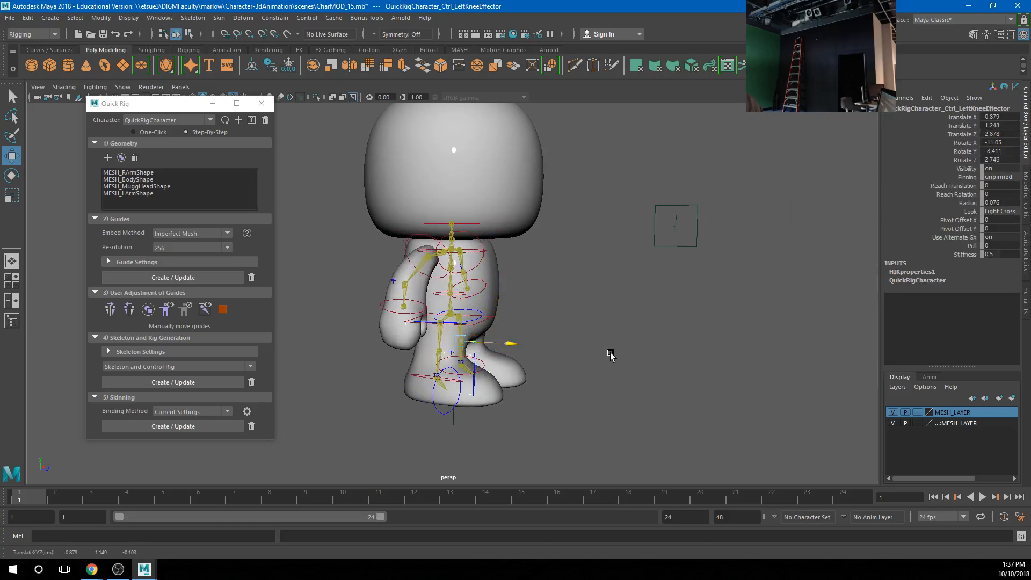
alt+drag(559, 350, 529, 358)
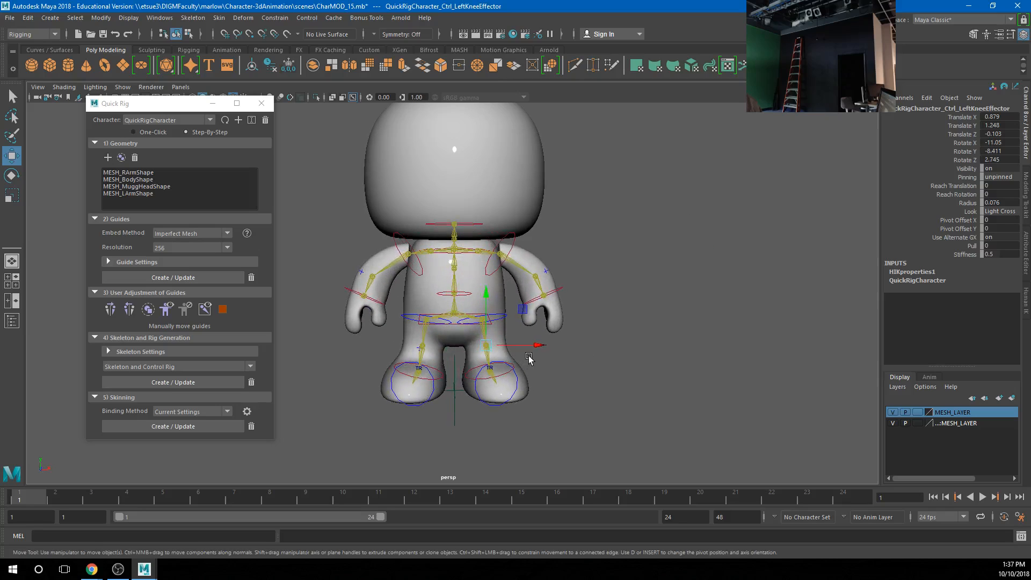
key(e)
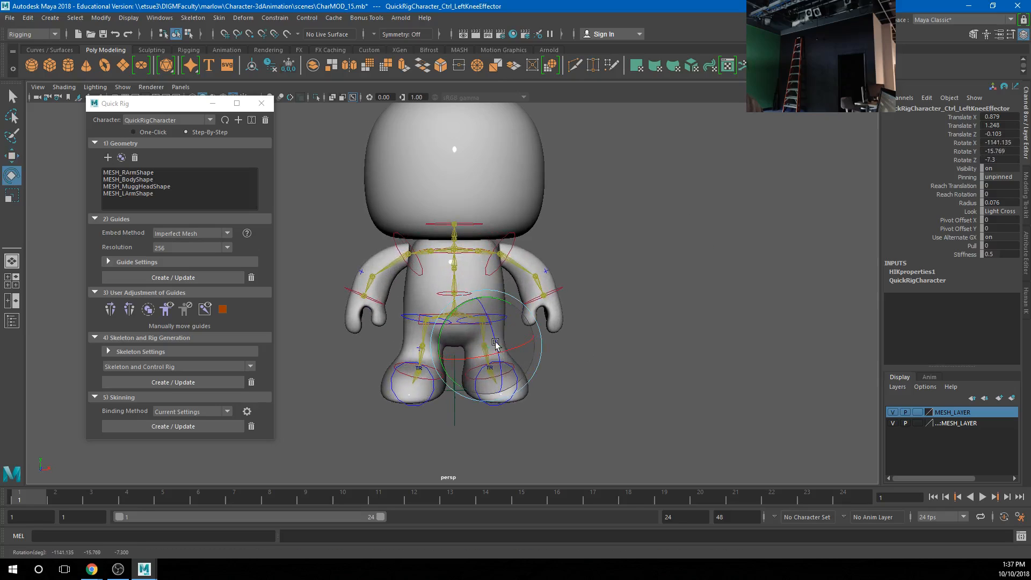
key(ctrl+z)
Step: Raise the left ankle effector to test how the leg bends, checking it from the side and front
click(548, 360)
alt+drag(547, 360, 489, 376)
click(506, 372)
key(w)
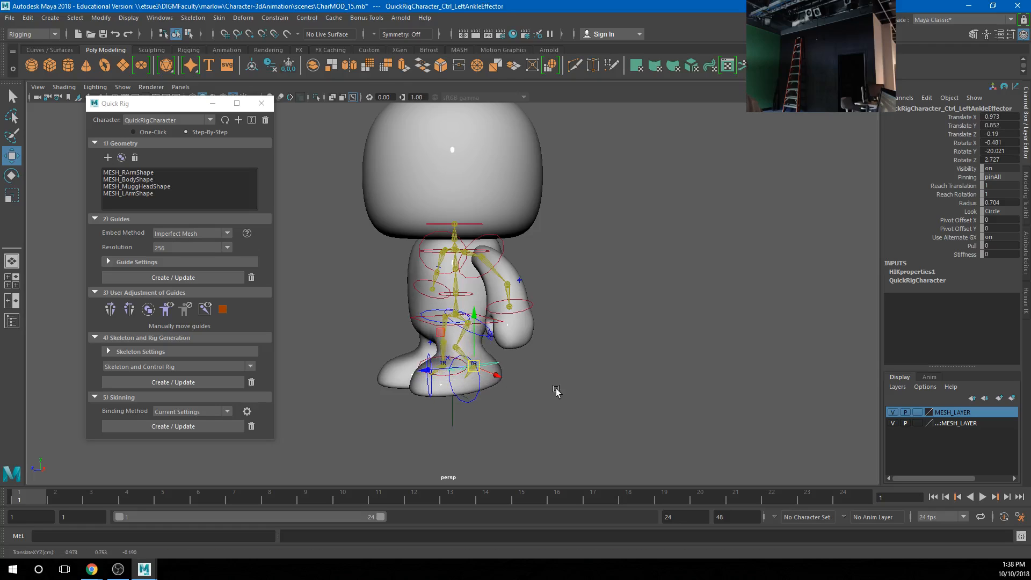
click(497, 404)
alt+drag(496, 404, 480, 376)
Step: Rotate the left ankle effector to test the foot's deformation, and undo all of its rotations and moves
click(480, 374)
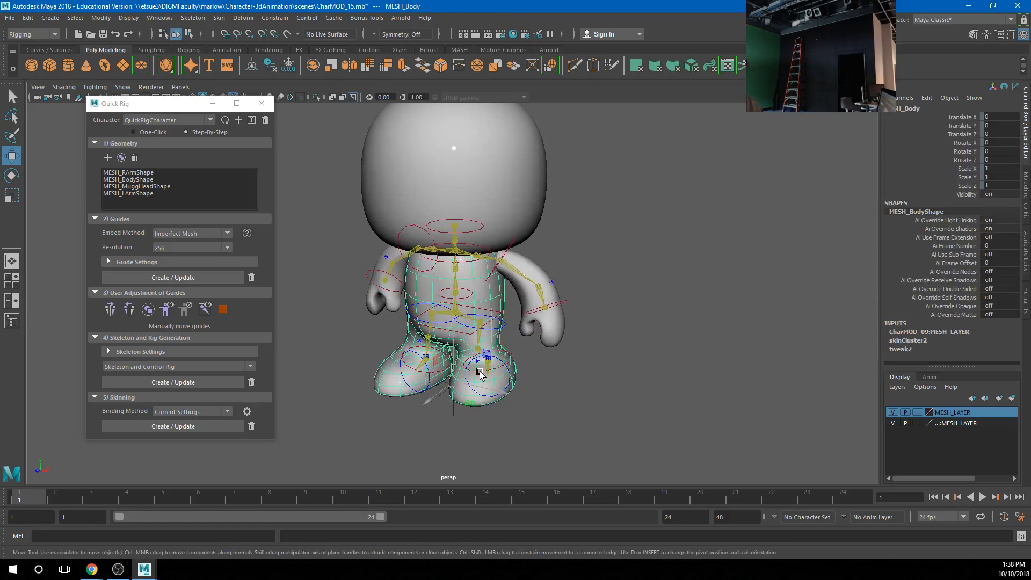
click(488, 379)
key(e)
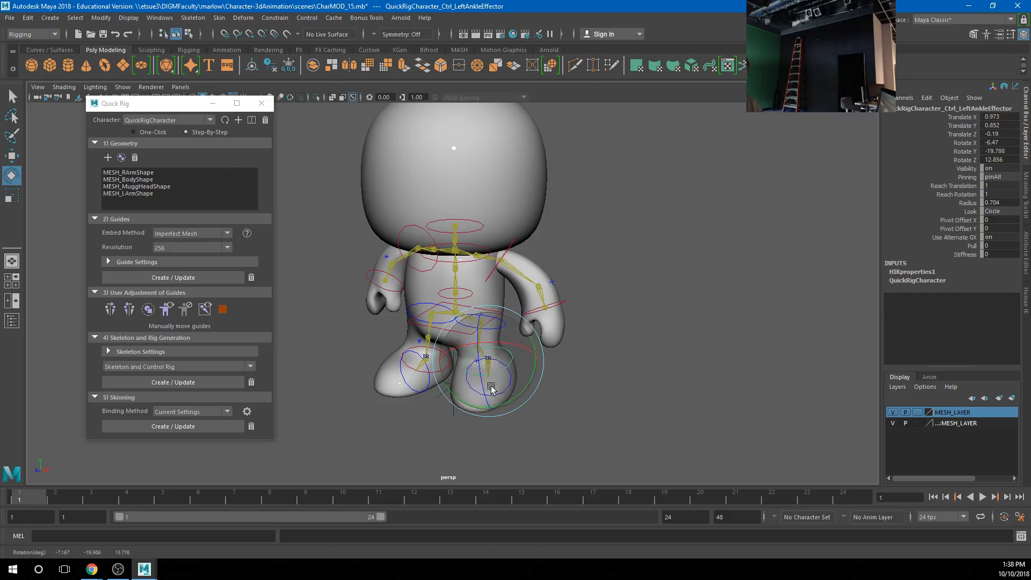
drag(491, 382, 529, 390)
key(ctrl+z)
key(ctrl+z)
key(ctrl+z)
key(ctrl+z)
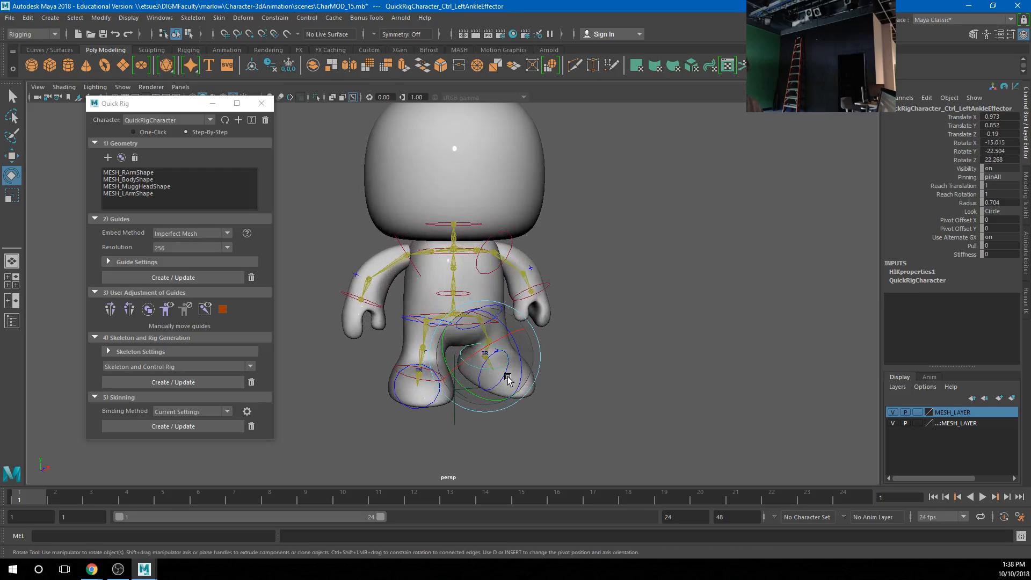
click(513, 379)
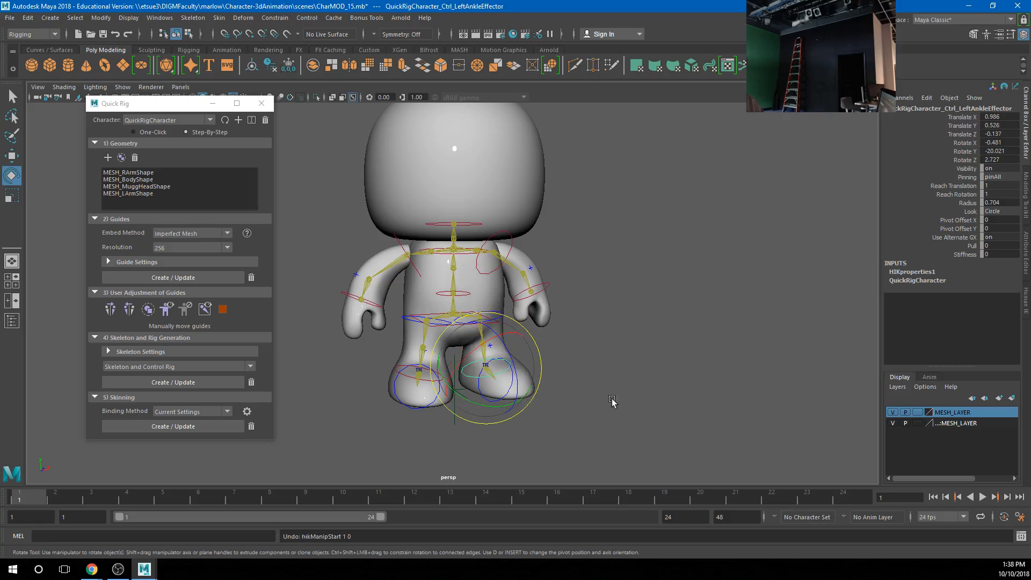
alt+drag(612, 403, 567, 374)
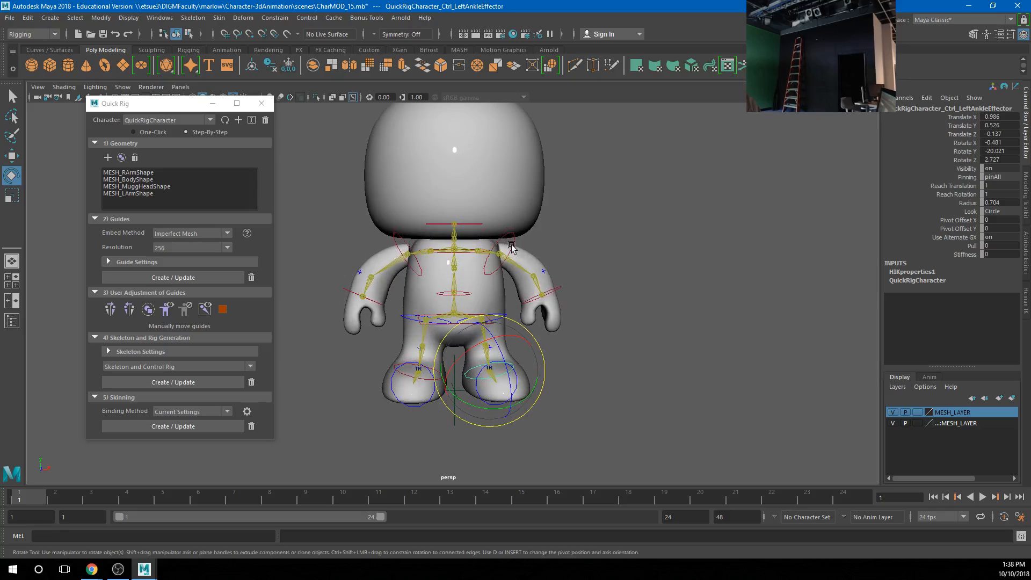
Step: Test the head effector by rotating the head, and undo the rotation
click(481, 230)
drag(480, 230, 498, 217)
key(ctrl+z)
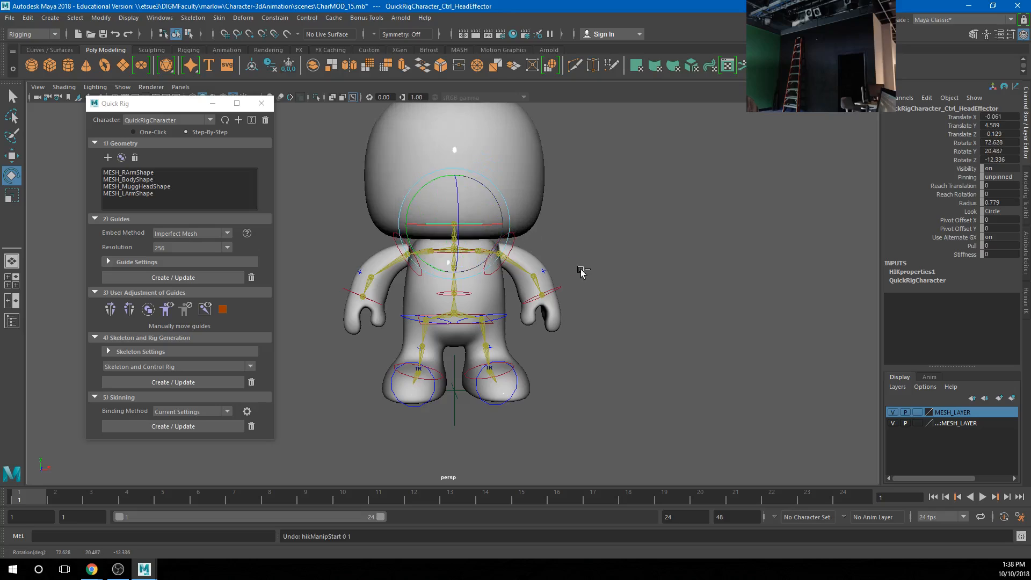
Step: Start a new scene without saving the character file's changes, and create a polygon sphere
click(651, 338)
scroll(623, 365, down, 3)
scroll(623, 365, down, 2)
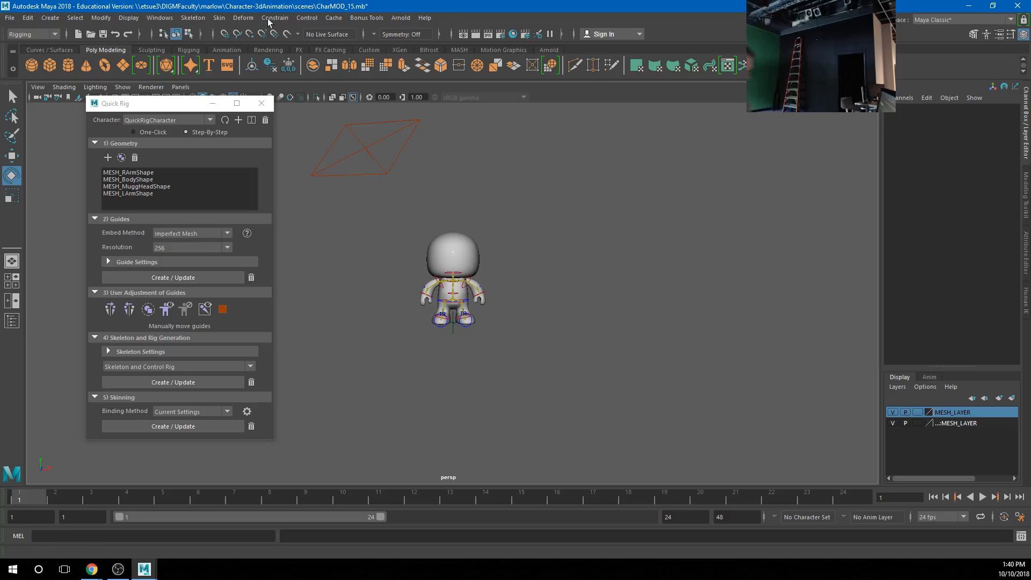
click(9, 19)
click(33, 37)
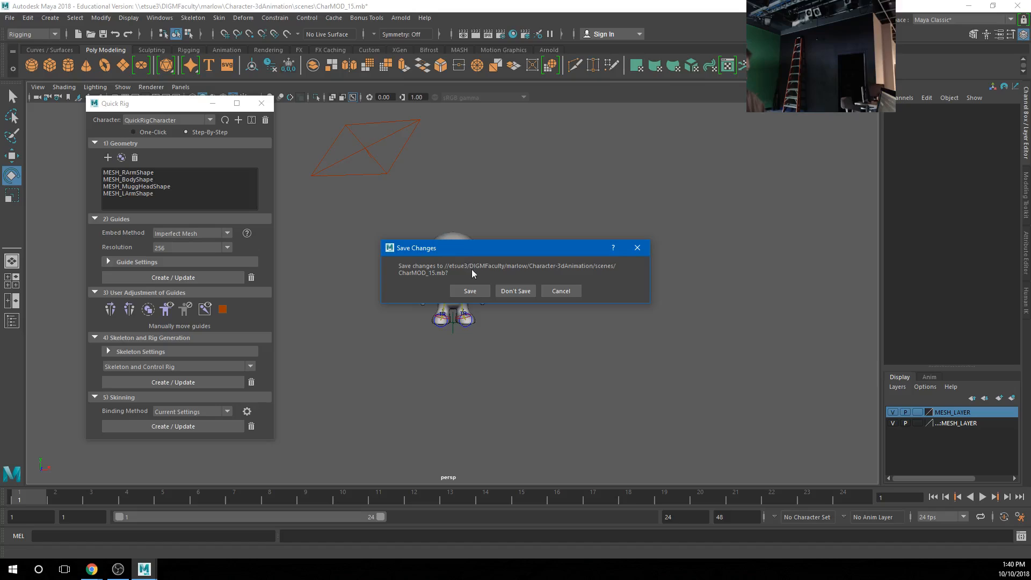
click(514, 291)
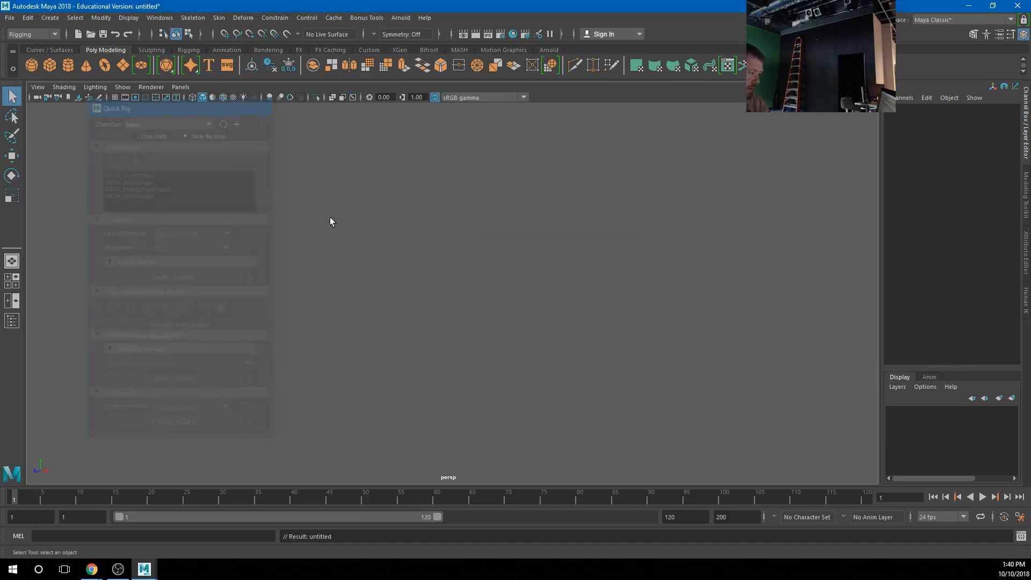
click(31, 65)
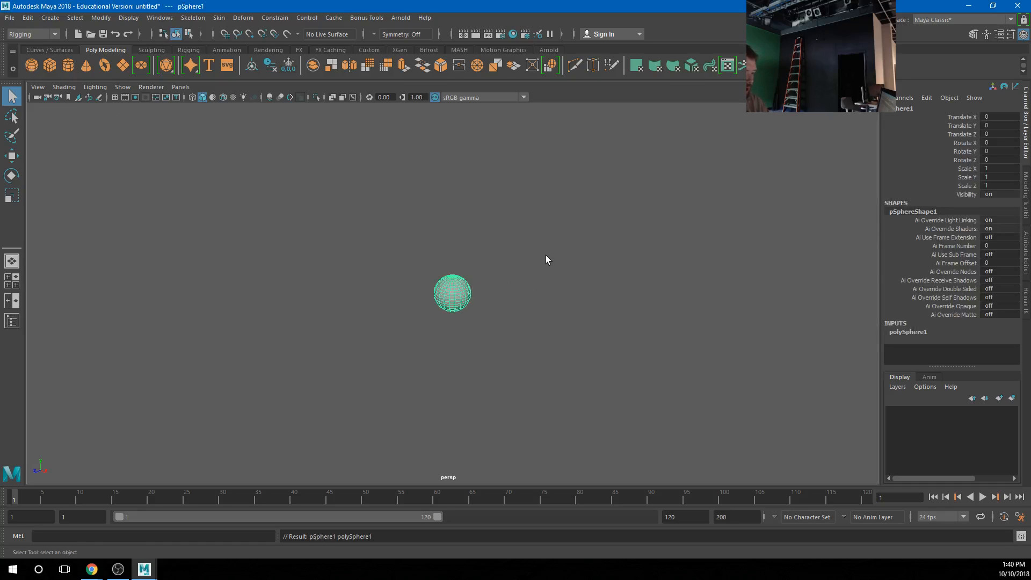
alt+right_drag(445, 281, 1022, 325)
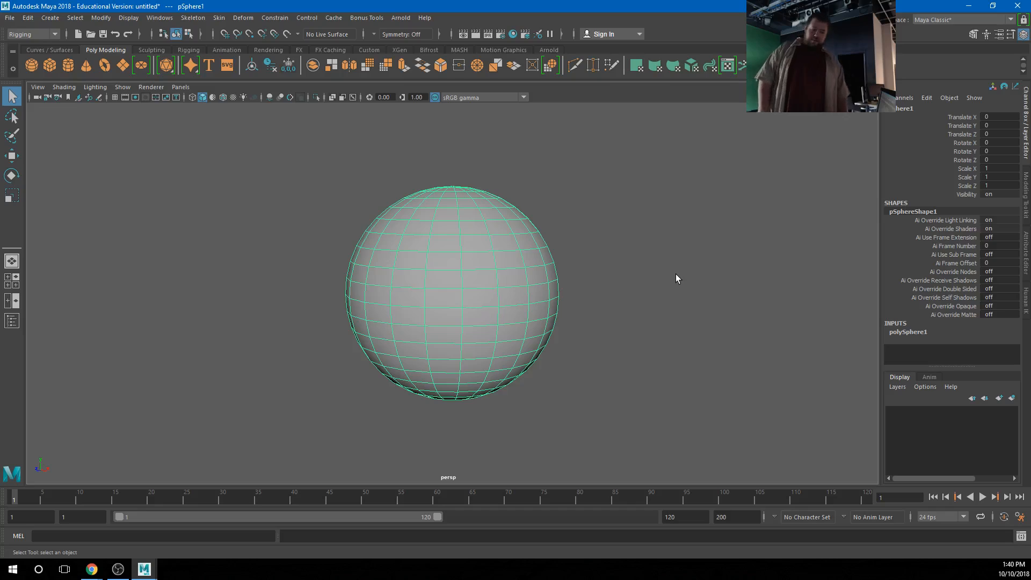
Step: Try scaling the sphere's middle edge loop inward with soft selection, undo the scaling, and return to object mode
right_click(489, 315)
click(489, 230)
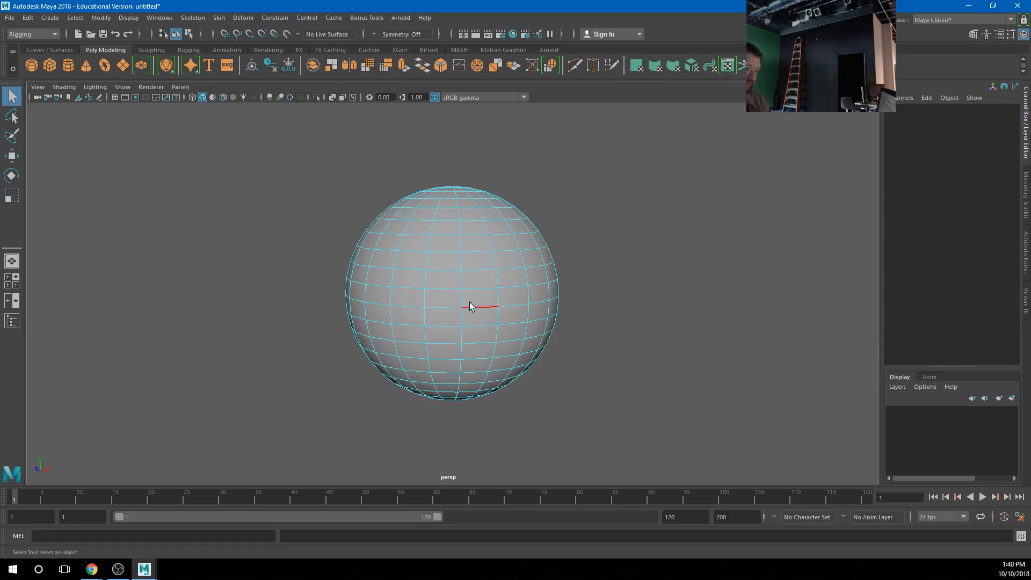
double_click(470, 308)
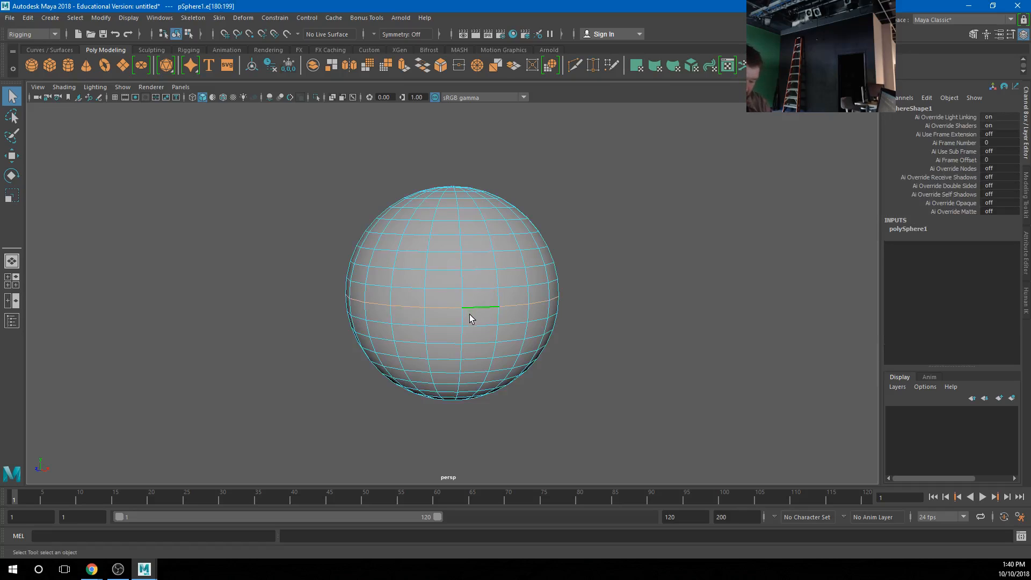
key(b)
drag(548, 261, 129, 505)
drag(554, 227, 367, 388)
key(r)
drag(452, 293, 399, 298)
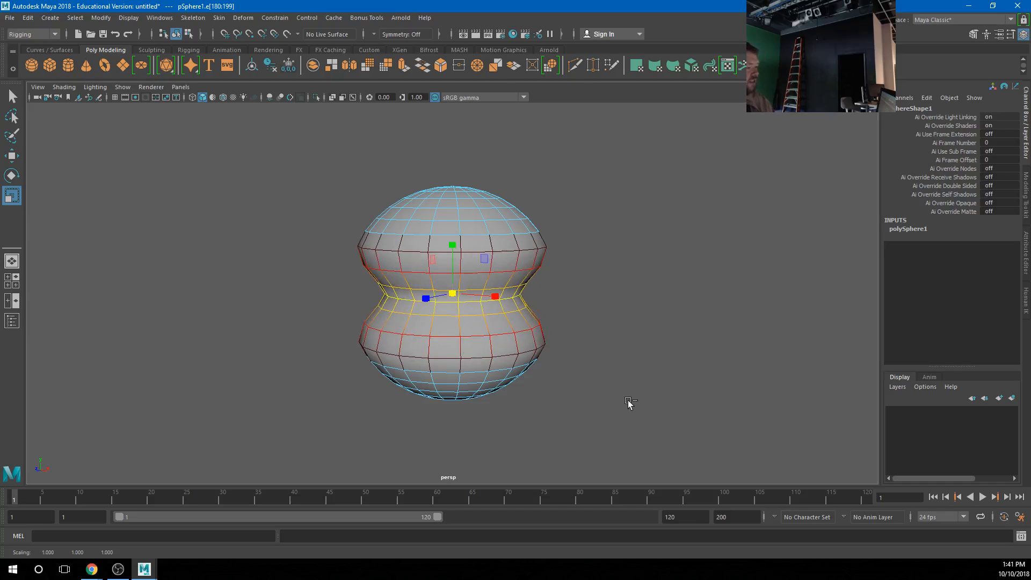
key(ctrl+z)
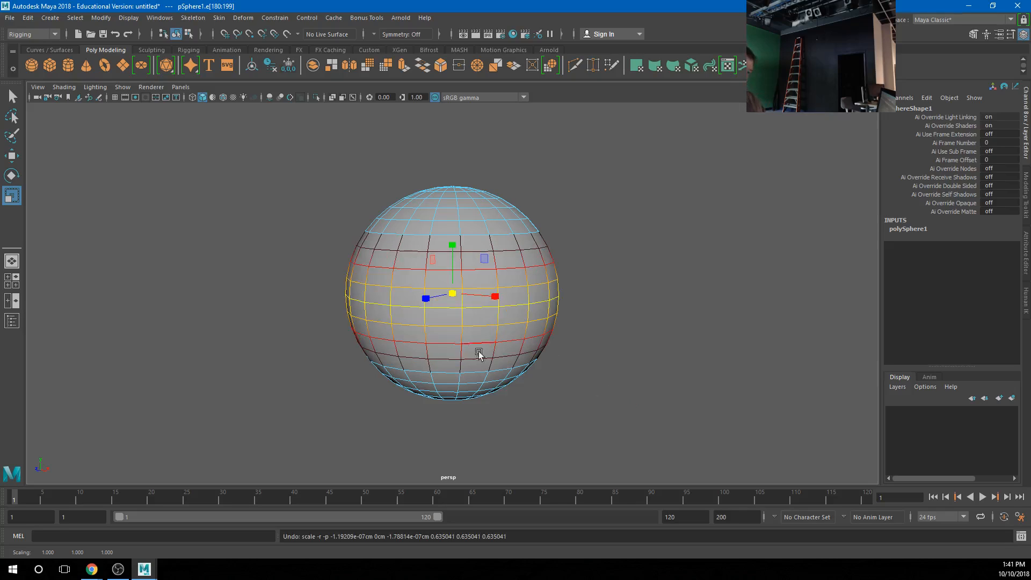
right_drag(516, 237, 615, 234)
click(501, 276)
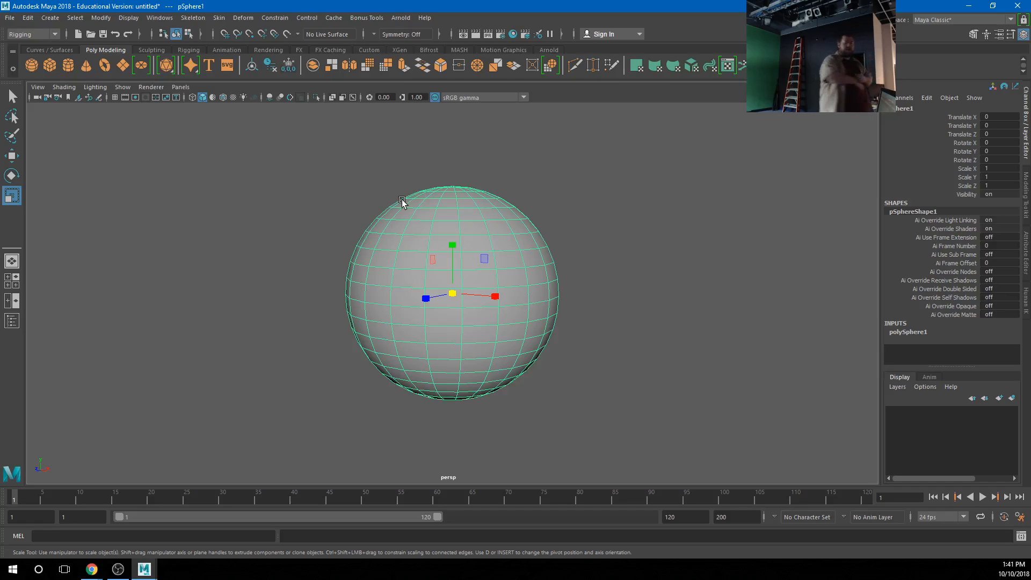
Step: Open the Shape Editor and create a blend shape for the sphere
click(152, 19)
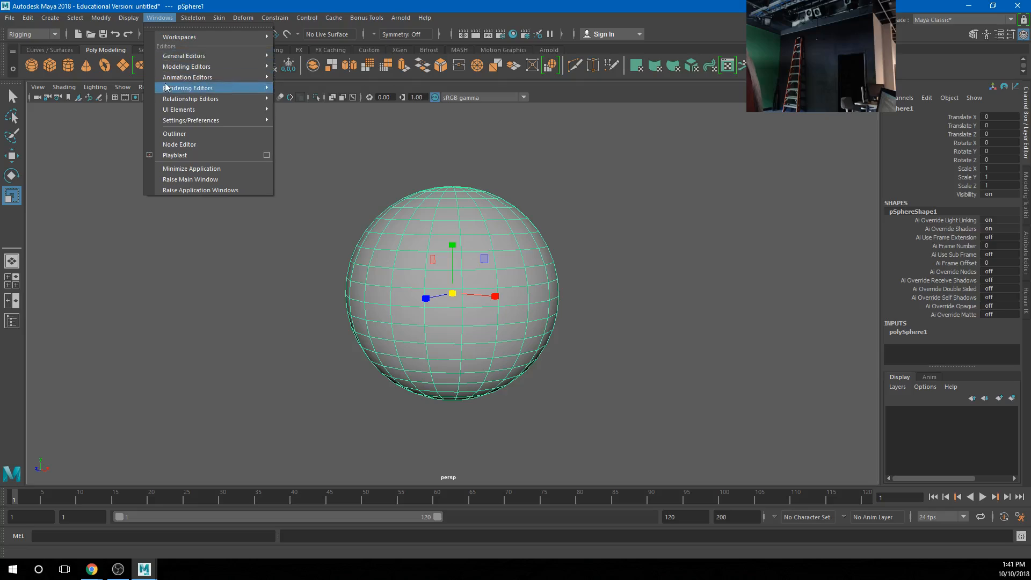
mouse_move(183, 87)
mouse_move(243, 78)
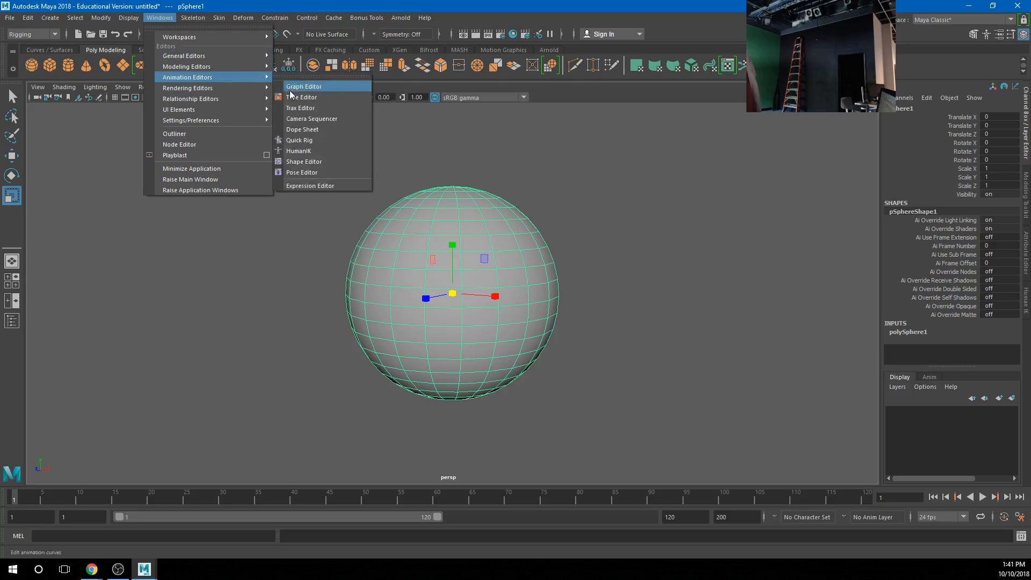
click(303, 162)
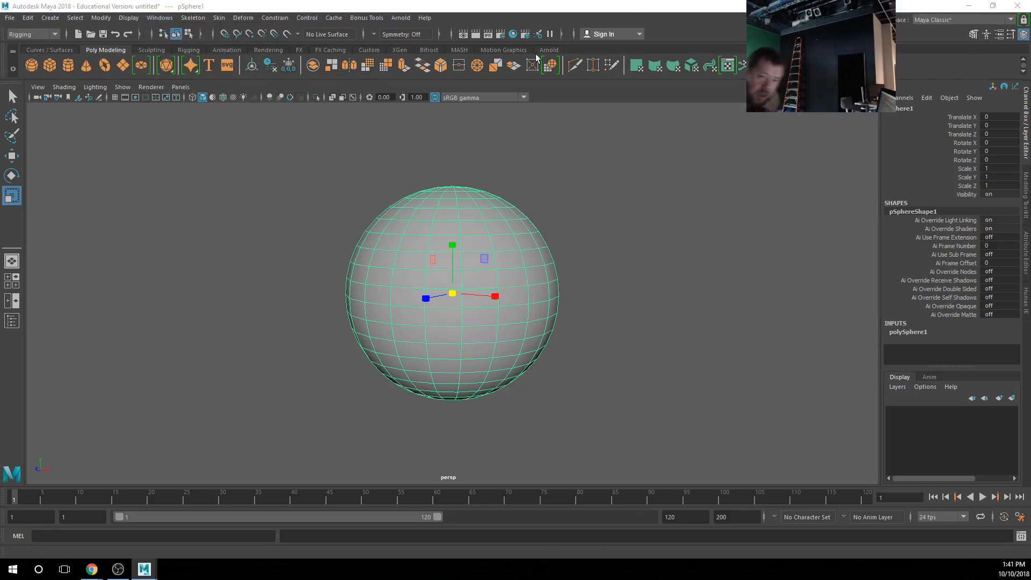
drag(115, 128, 156, 134)
click(449, 247)
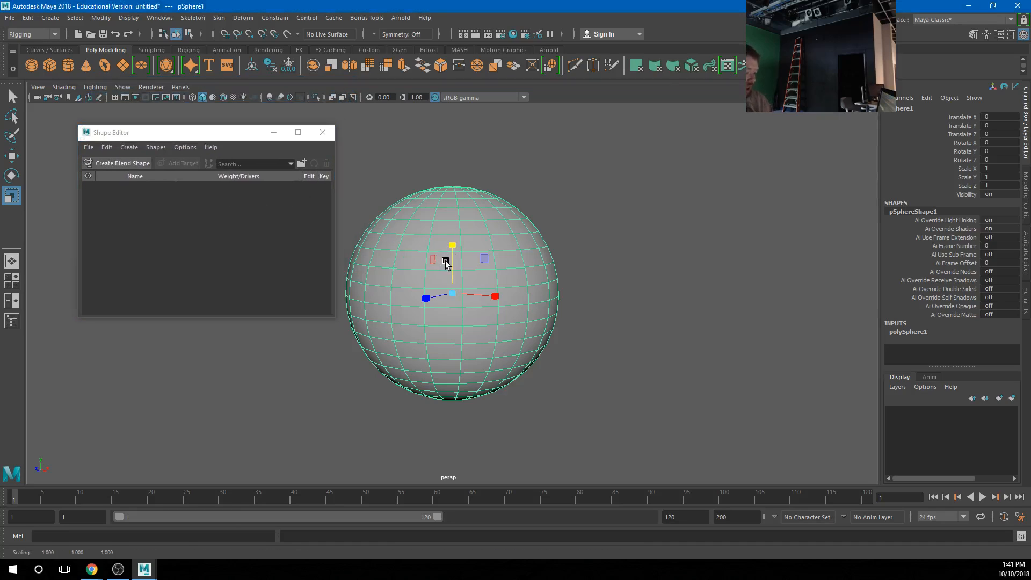
alt+drag(449, 257, 430, 290)
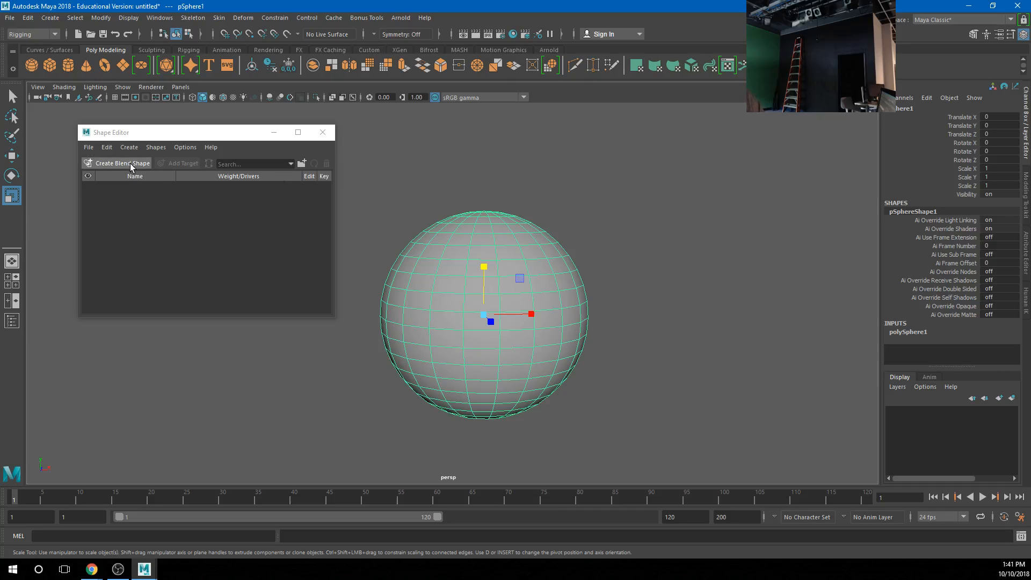
click(544, 220)
click(482, 282)
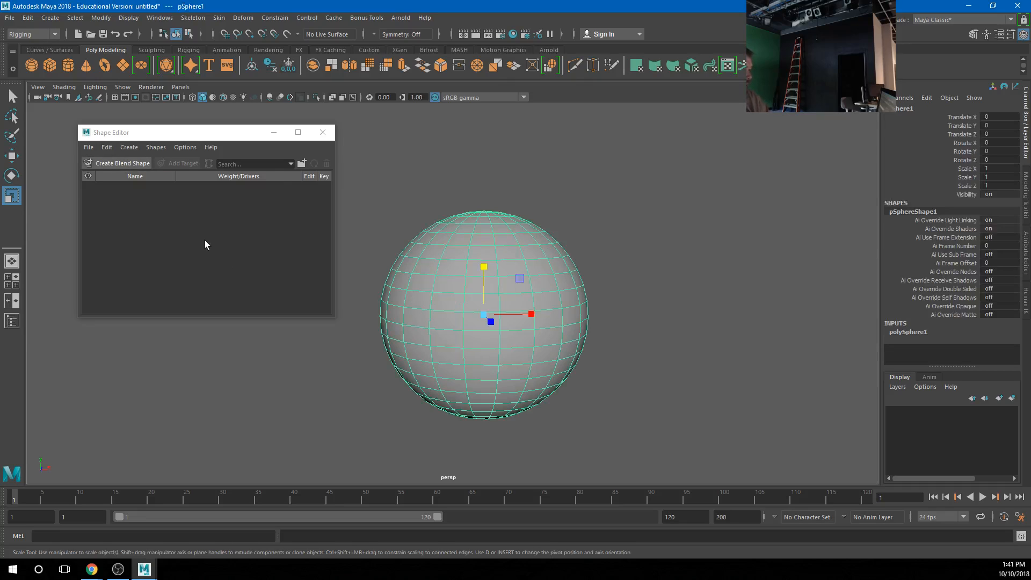
click(120, 164)
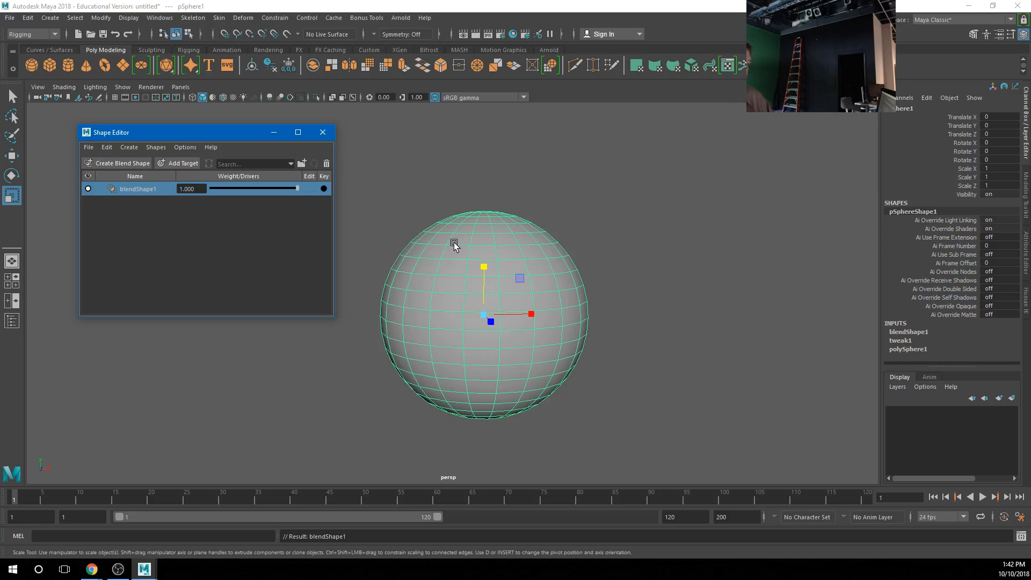
alt+drag(477, 258, 469, 256)
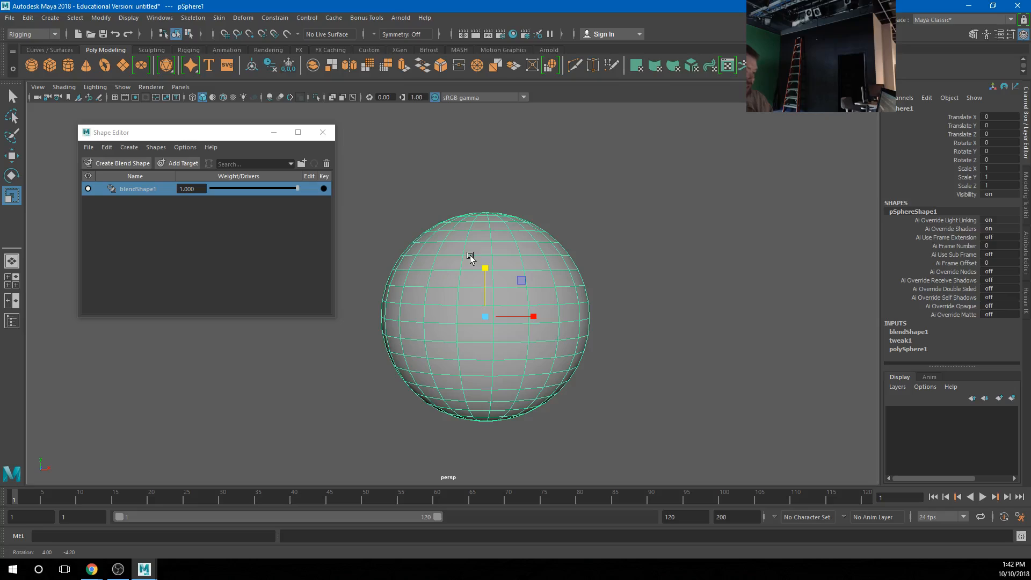
Step: Add a target to the blend shape and select the vertices of the sphere's top cap
click(185, 166)
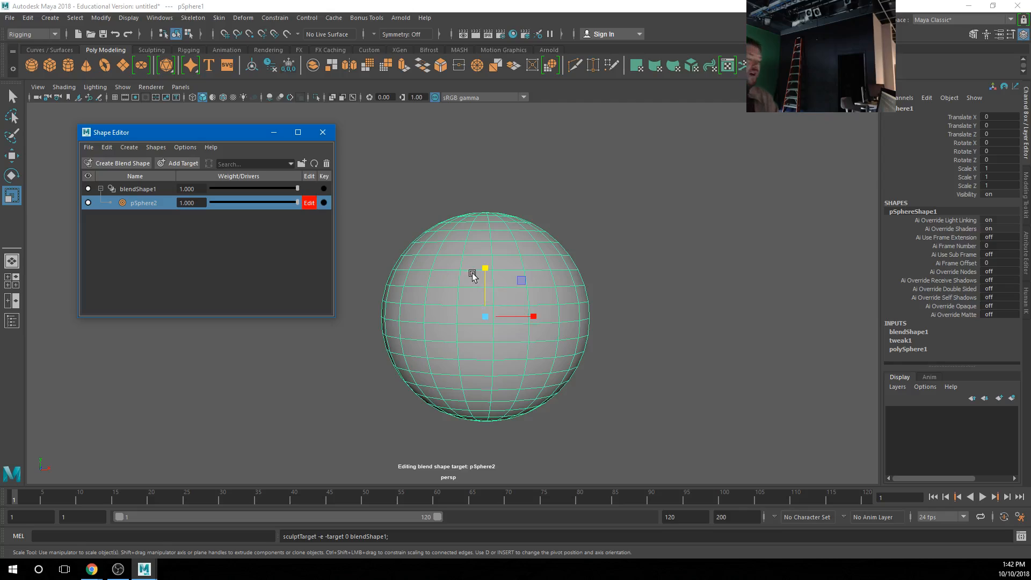
right_drag(466, 279, 413, 261)
drag(375, 173, 572, 236)
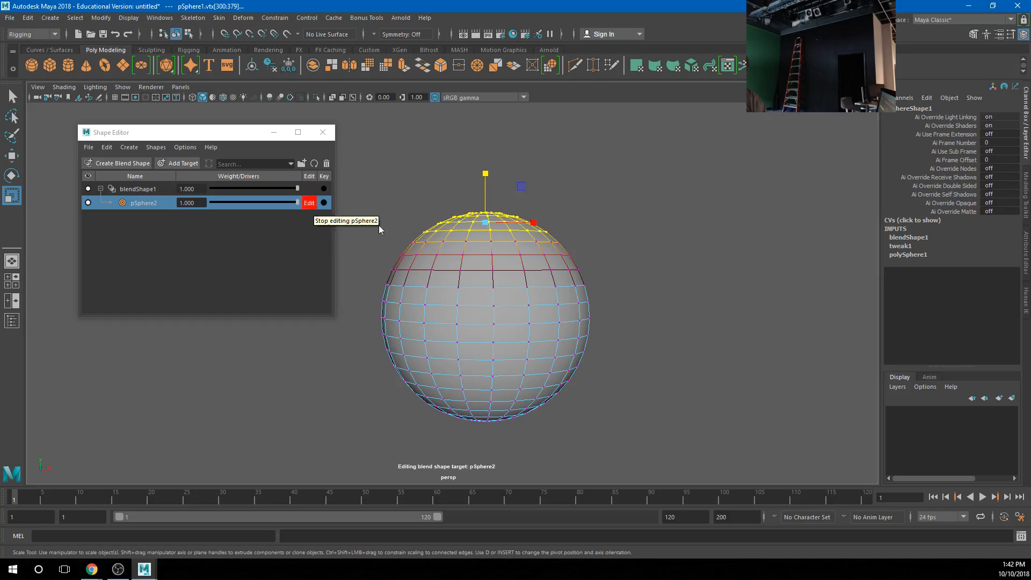
Step: Try flattening and lowering the selected top vertices with soft selection on, and undo the changes
drag(484, 170, 486, 215)
key(w)
alt+drag(425, 258, 451, 292)
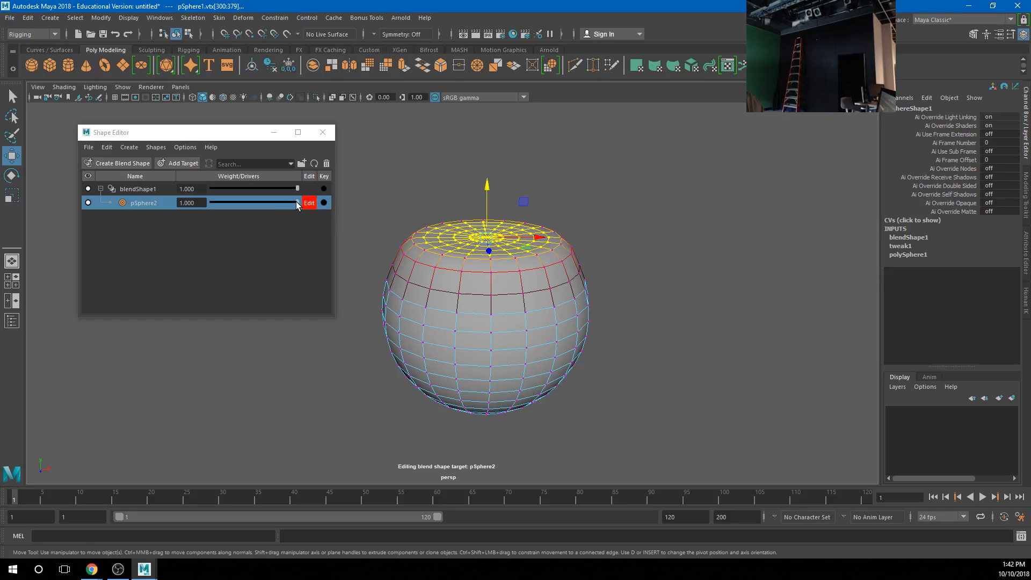
mouse_move(297, 204)
mouse_down()
mouse_move(181, 204)
mouse_move(314, 207)
mouse_up()
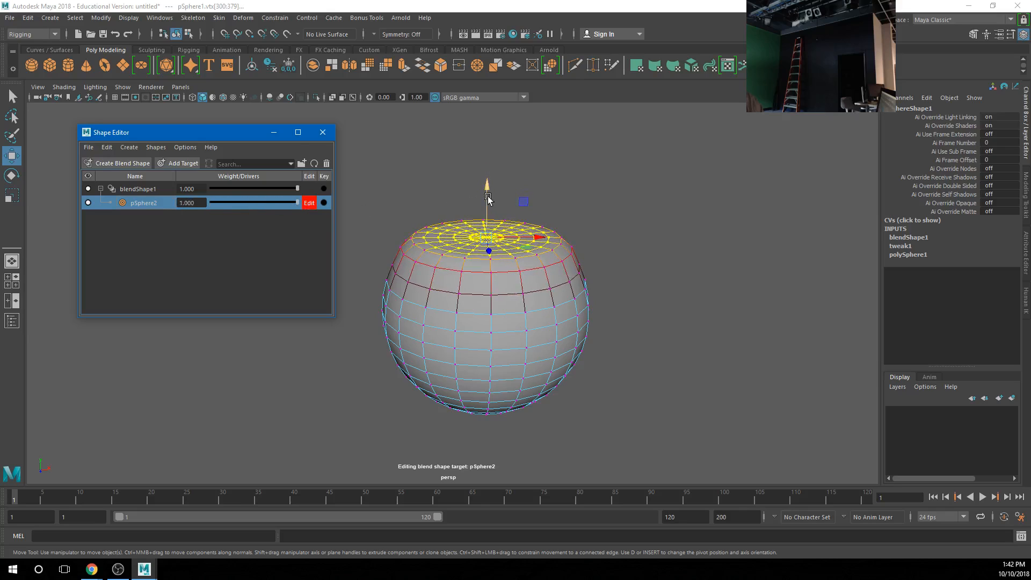
drag(488, 199, 488, 202)
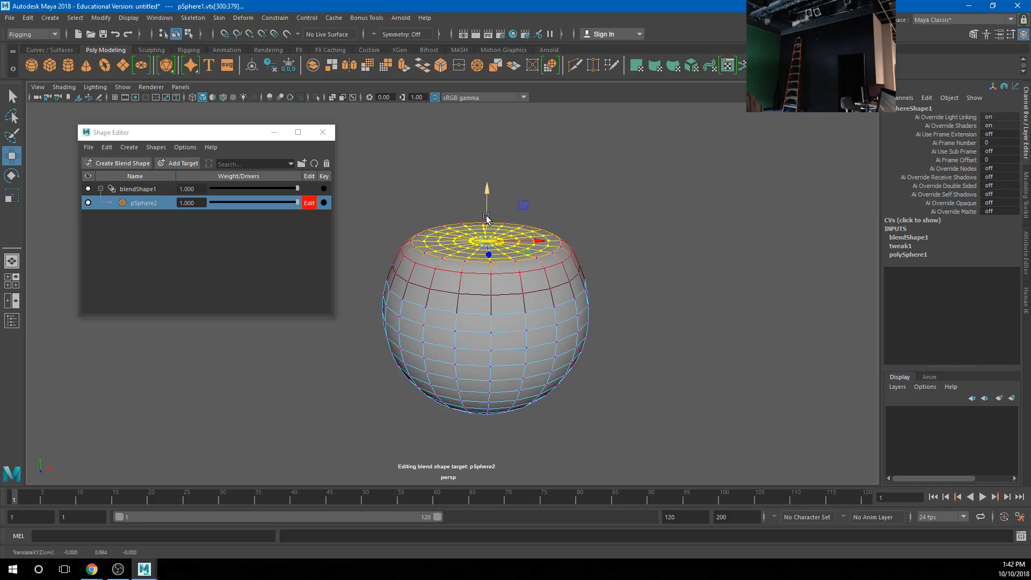
key(ctrl+z)
key(ctrl+z)
key(ctrl+z)
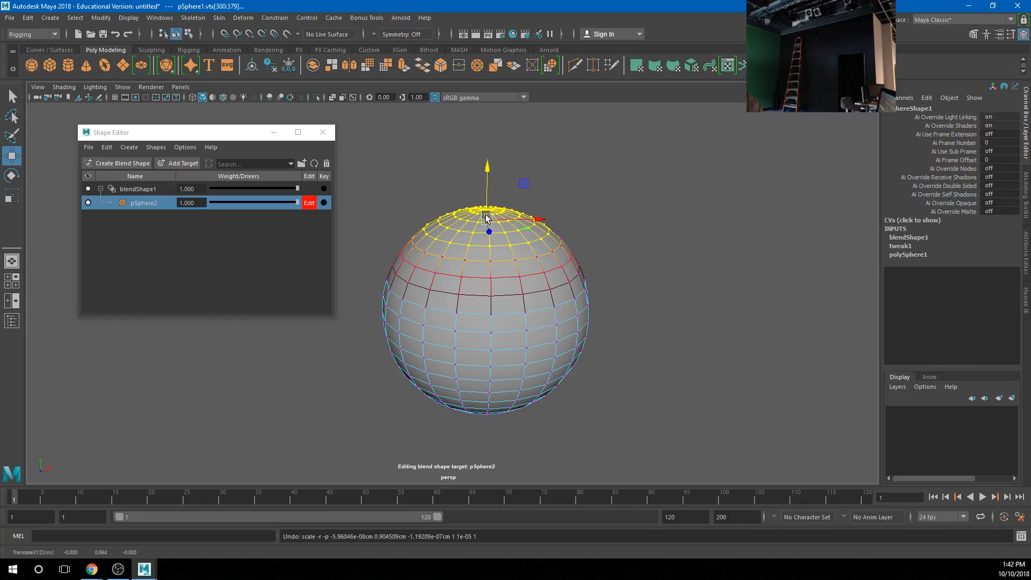
Step: Turn off soft selection, flatten the selected top vertices vertically, move them down slightly, and return to object mode
key(b)
key(r)
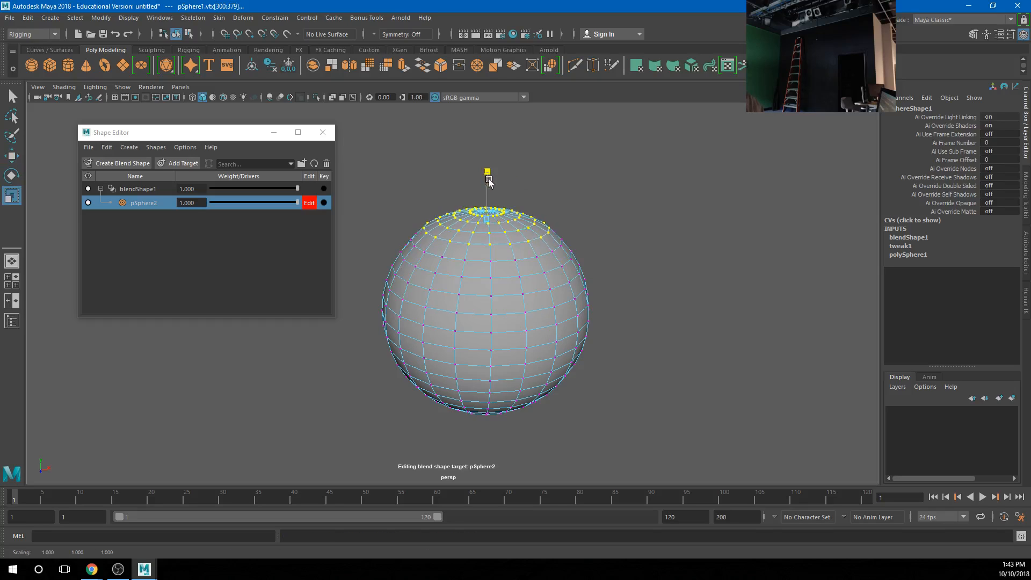
drag(489, 181, 490, 232)
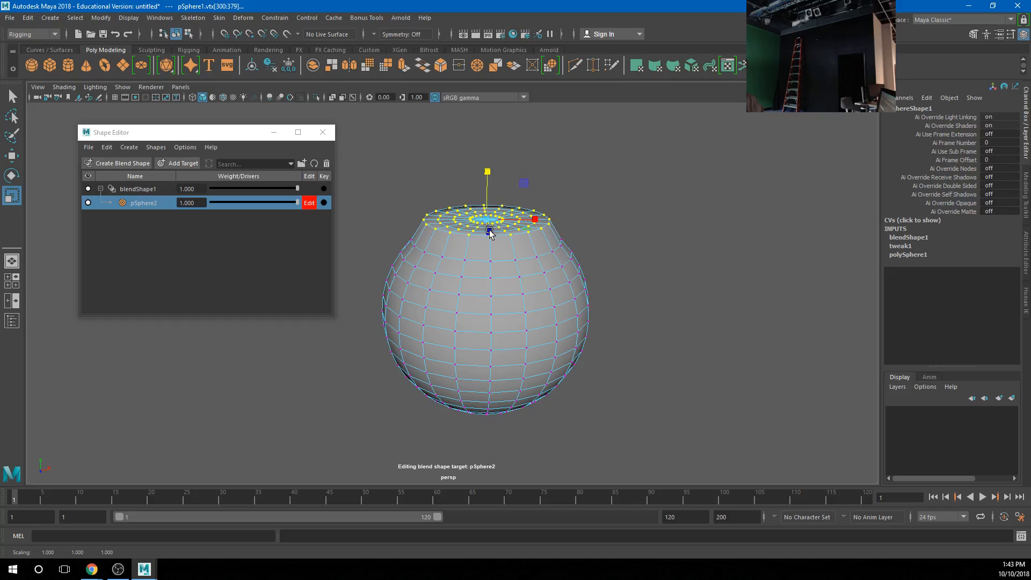
key(w)
drag(485, 184, 487, 199)
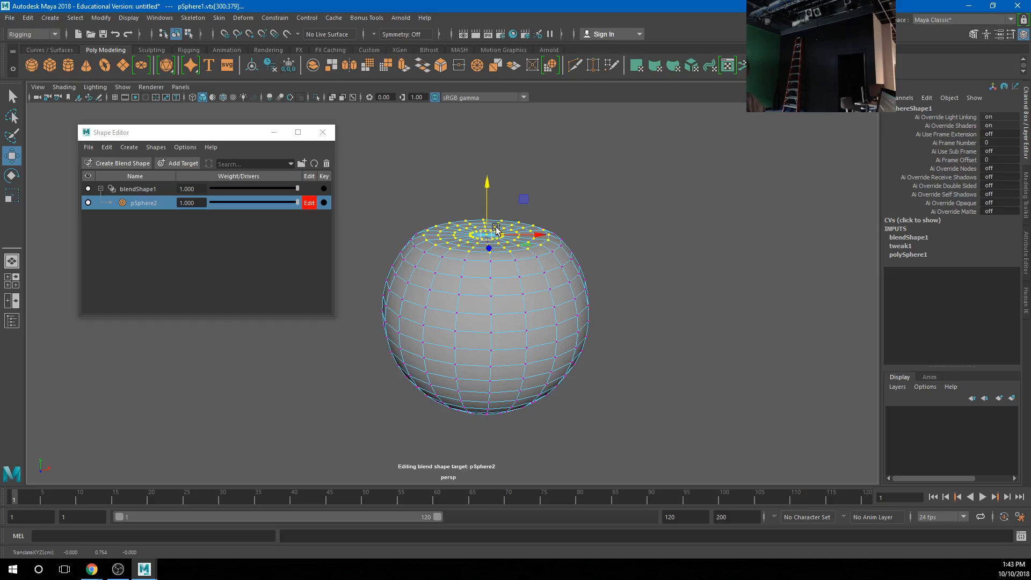
key(shift+period)
drag(487, 195, 487, 200)
alt+drag(490, 257, 514, 275)
right_drag(514, 276, 572, 246)
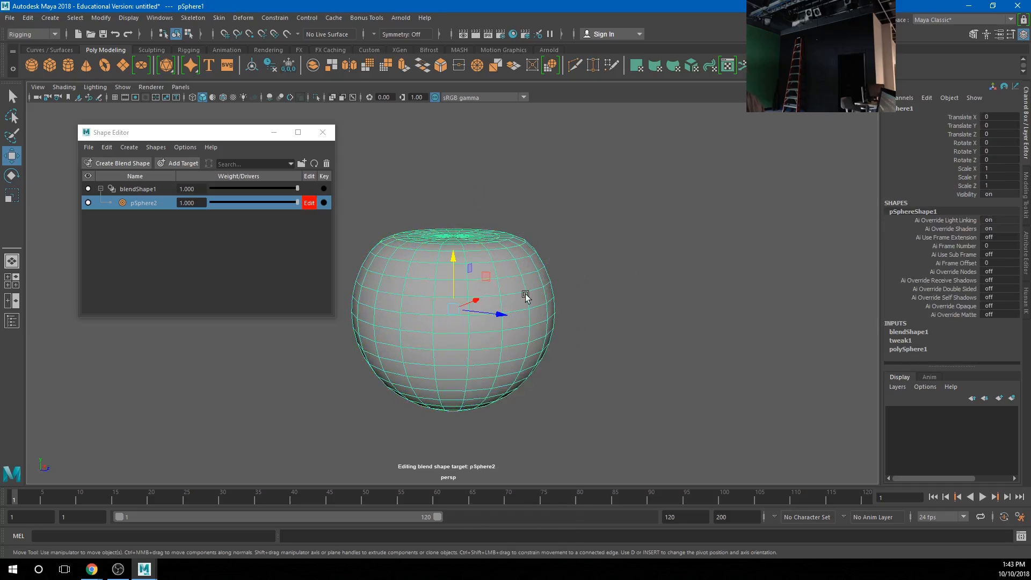
Step: Stop editing the flattened blend shape target and set its weight to 0
drag(296, 204, 343, 207)
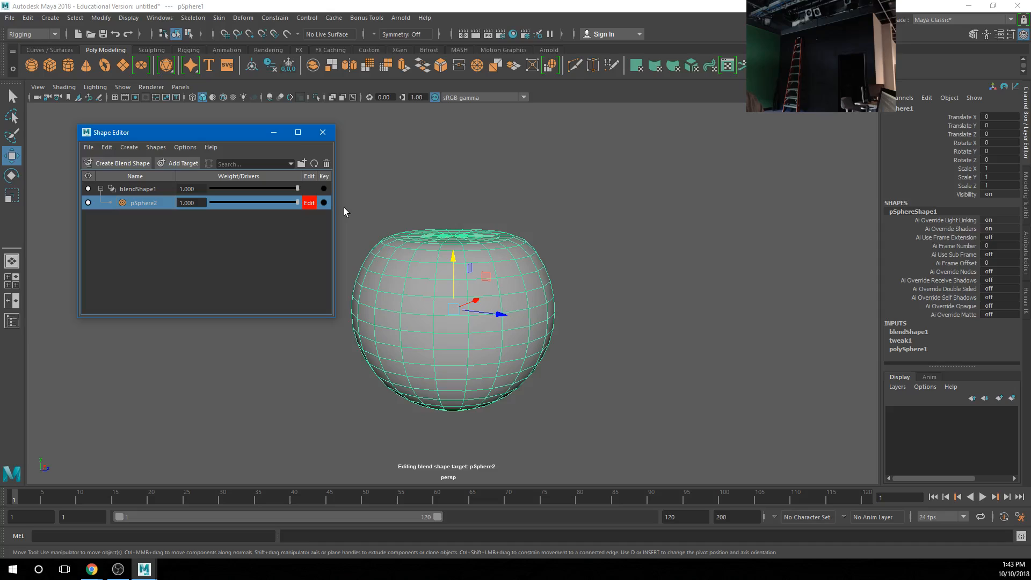
alt+drag(463, 257, 401, 264)
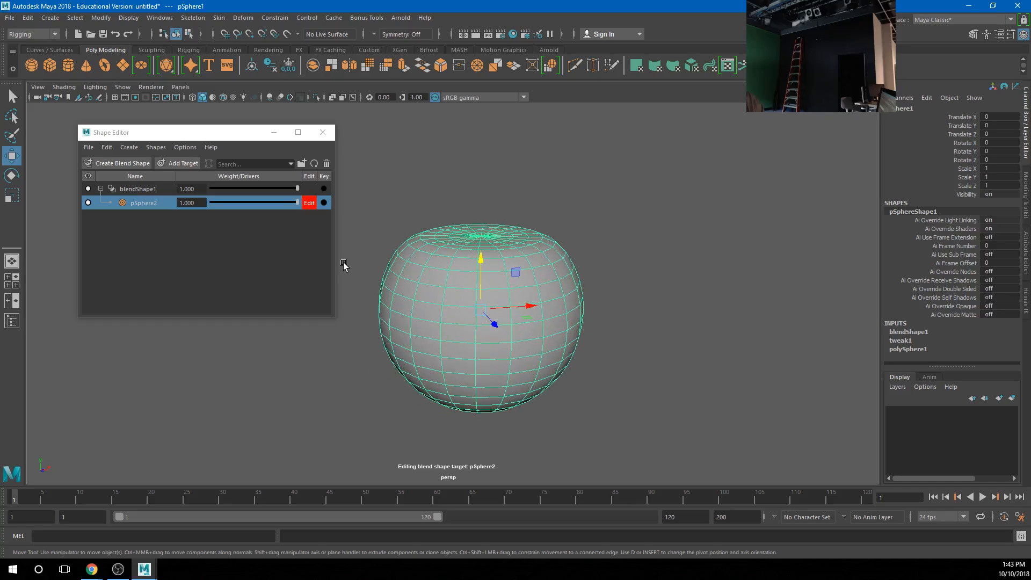
click(310, 203)
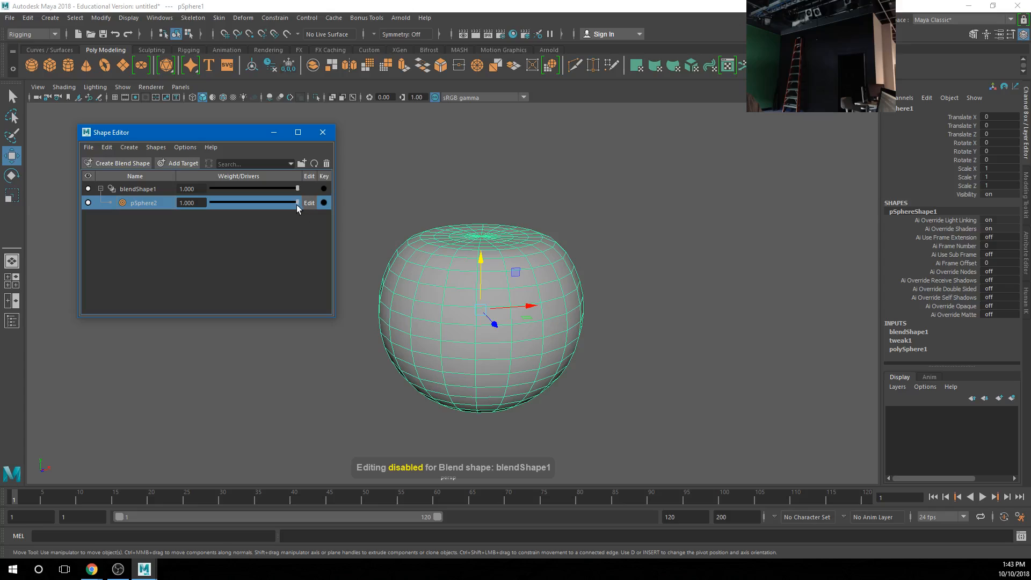
drag(297, 203, 108, 222)
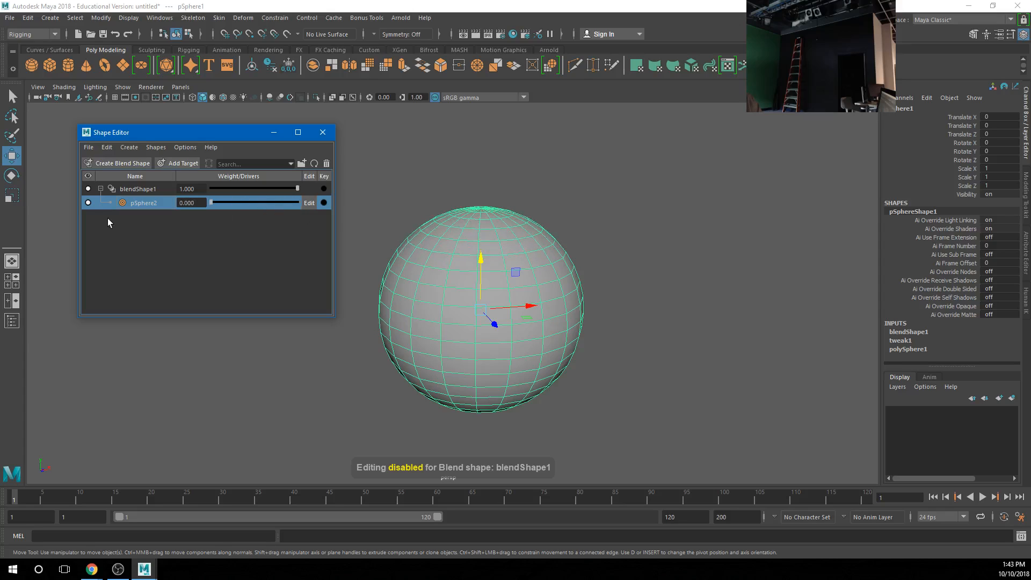
Step: Rename the blend shape target to FlatTop
double_click(143, 207)
text(FlatTopo)
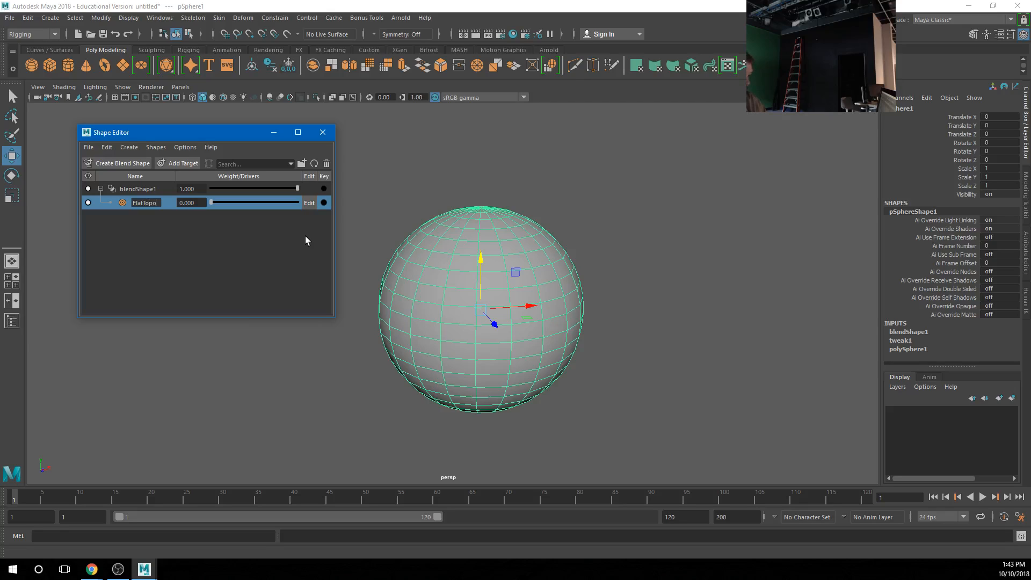
key(BackSpace)
key(Return)
Step: Key the FlatTop weight at 0 on frame 1 and at 1 on frame 20, and scrub back through the animation
drag(211, 202, 341, 199)
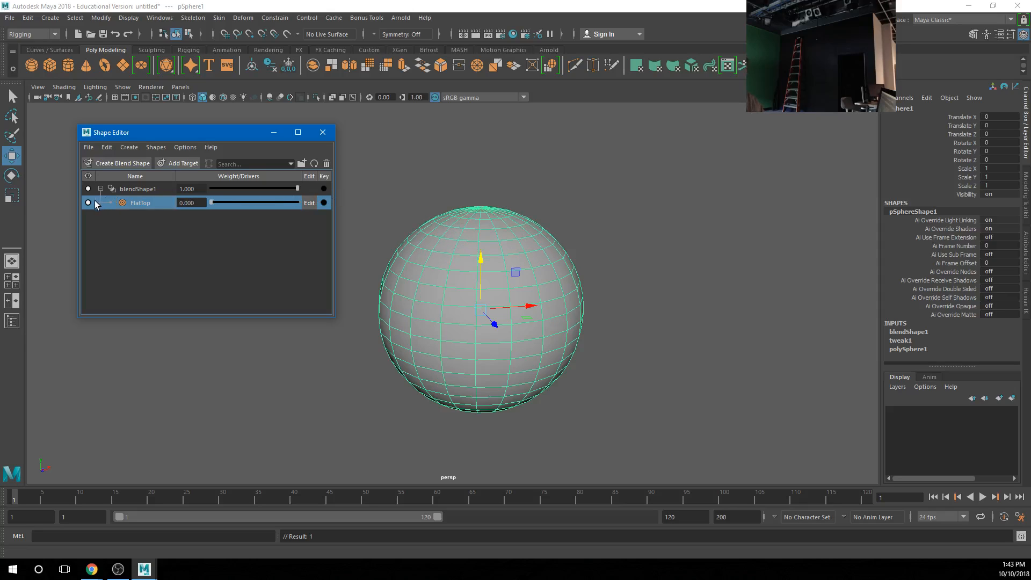
click(325, 203)
click(150, 499)
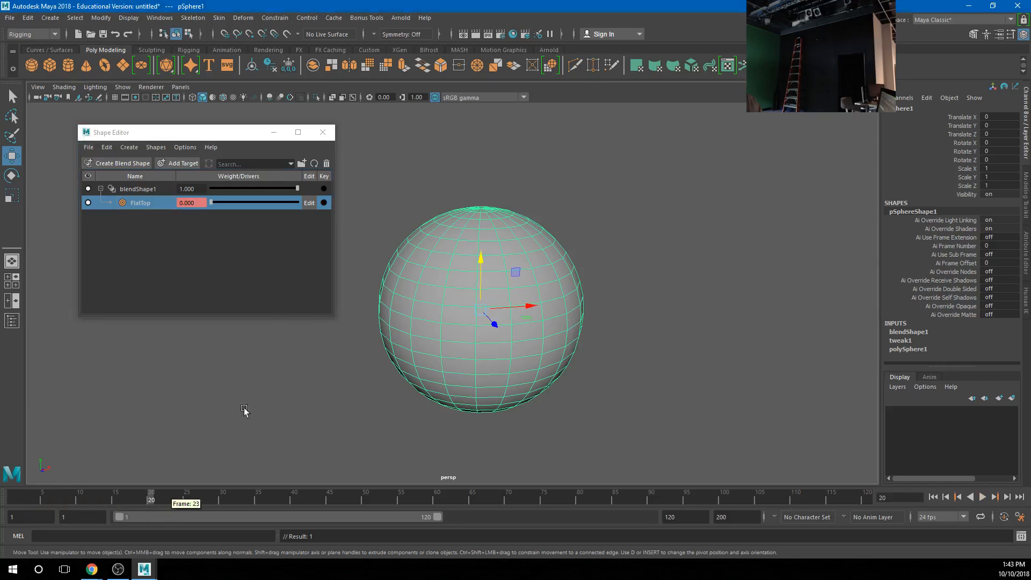
drag(212, 203, 316, 209)
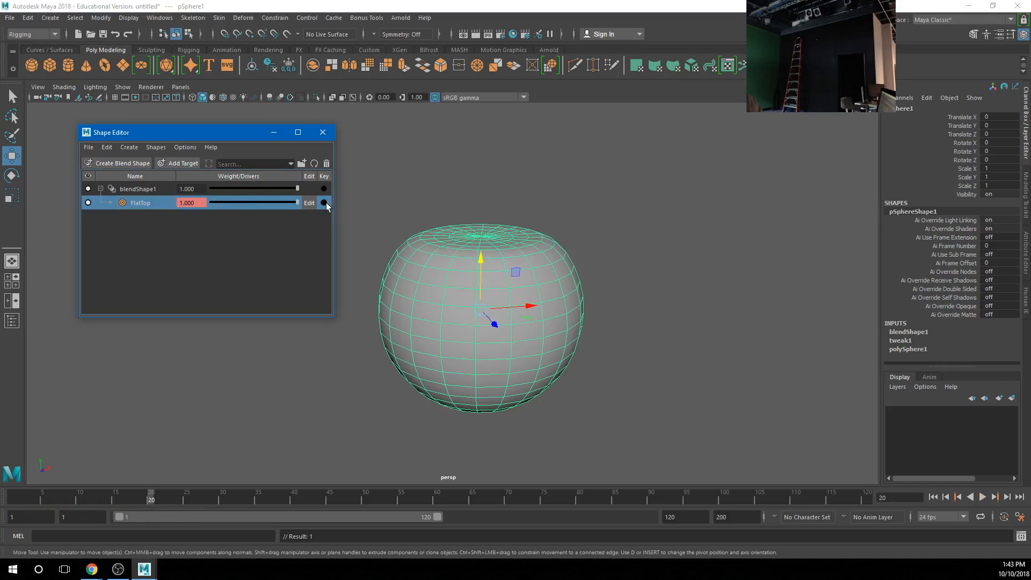
click(326, 202)
mouse_move(142, 503)
mouse_down()
mouse_move(38, 496)
mouse_move(154, 498)
mouse_move(27, 493)
mouse_move(182, 498)
mouse_move(9, 493)
mouse_up()
Step: Undo the FlatTop weight keys and the time changes back to frame 1
key(ctrl+z)
key(ctrl+z)
key(ctrl+z)
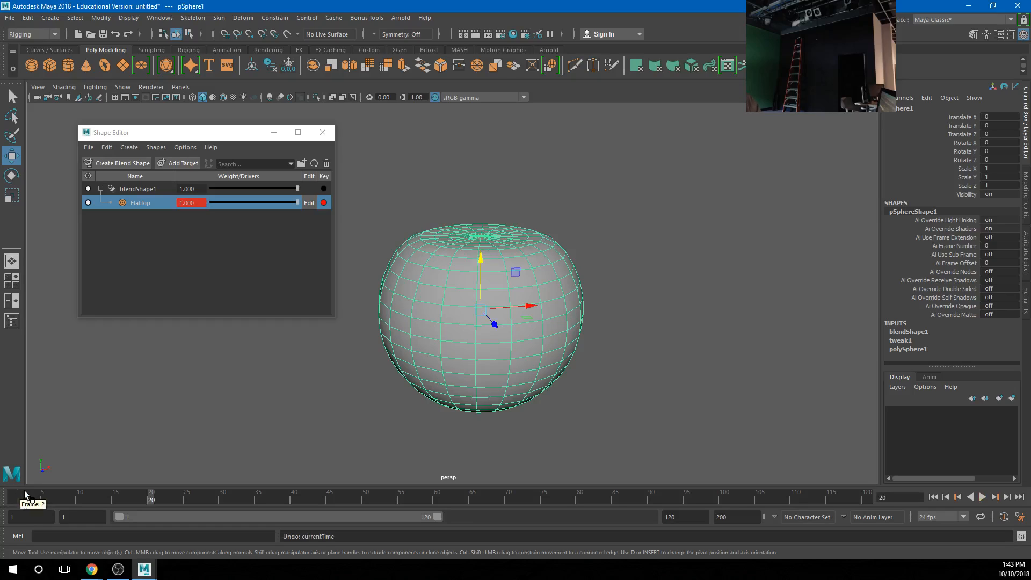
key(ctrl+z)
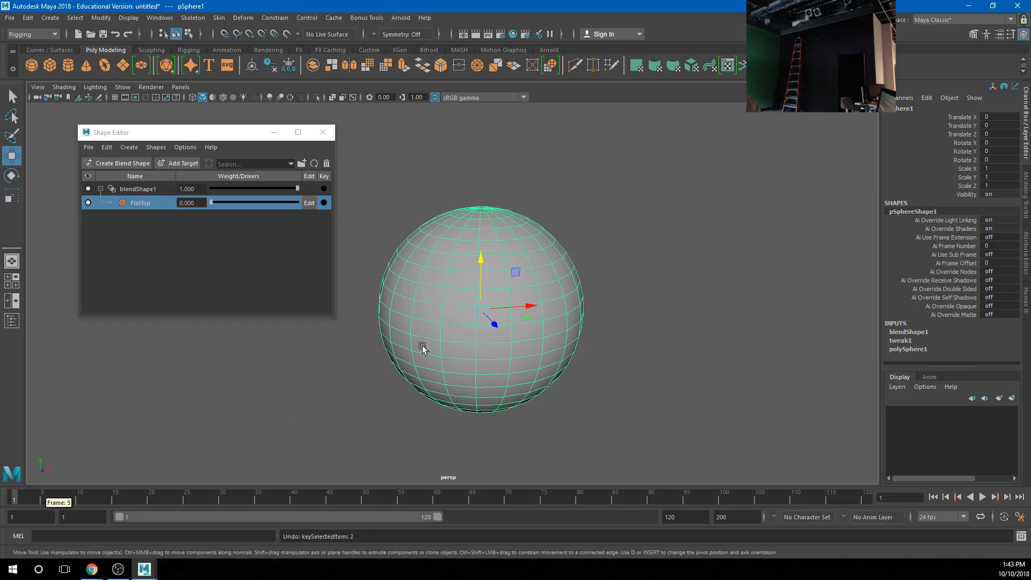
Step: Add a second target to blendShape1 and select the vertices around the bottom of the sphere
alt+drag(441, 405, 436, 384)
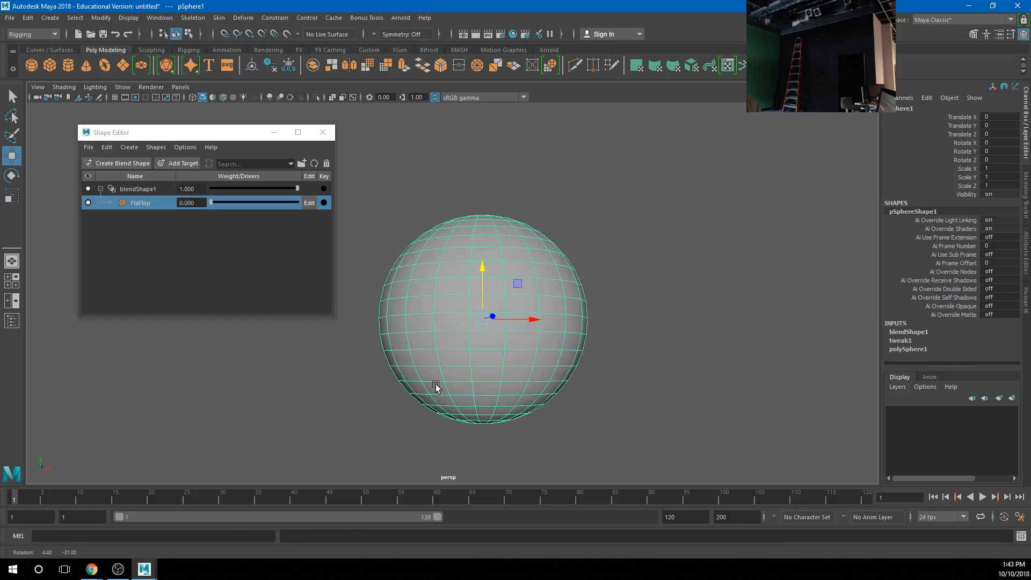
click(183, 163)
right_click(471, 408)
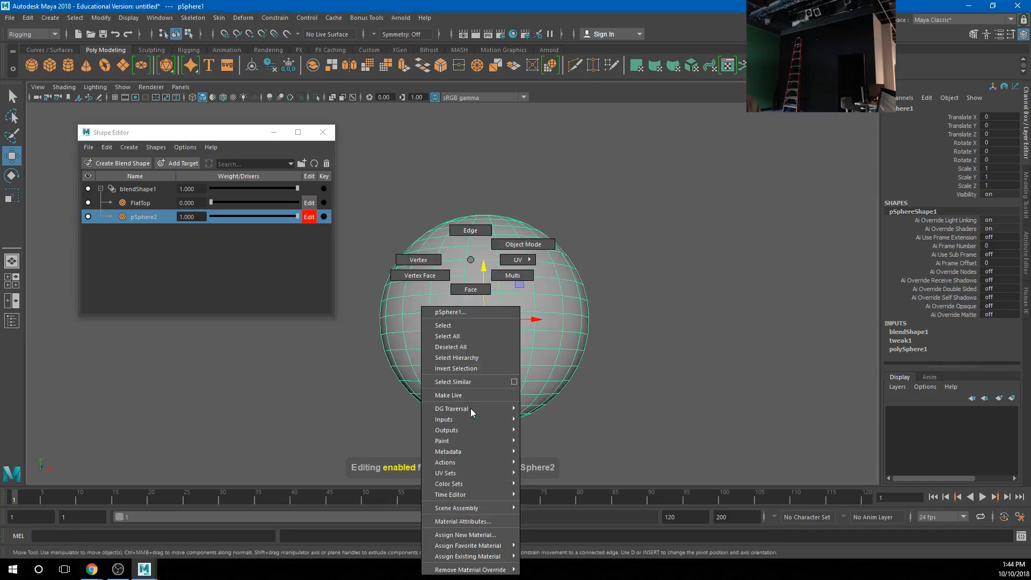
click(418, 260)
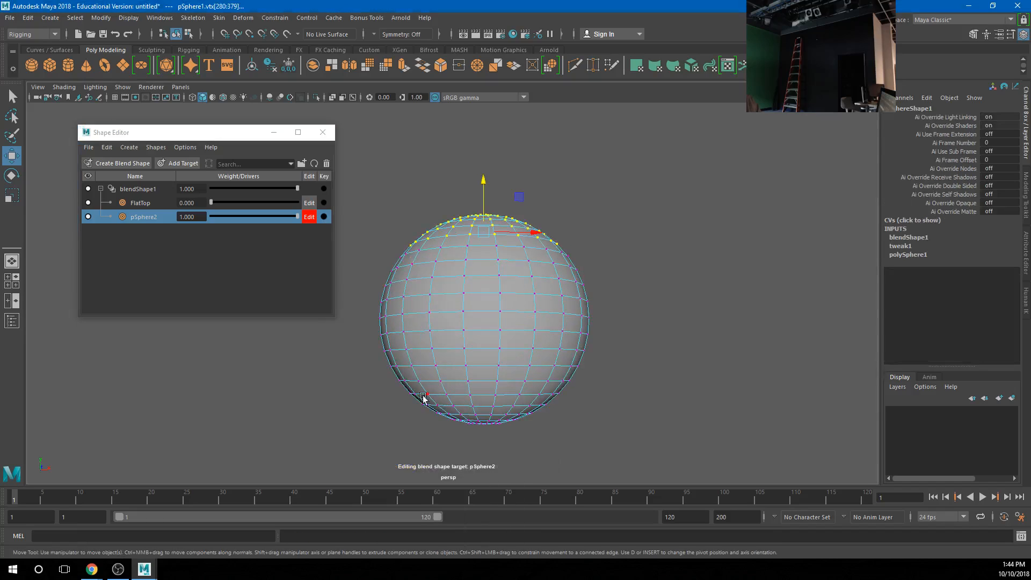
drag(396, 385, 587, 449)
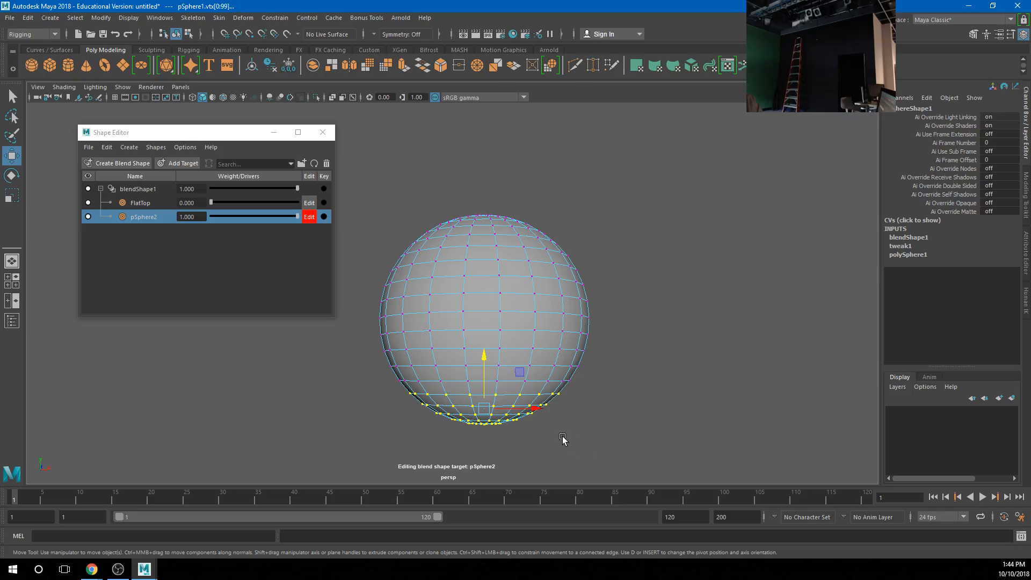
Step: Flatten the selected bottom vertices vertically and move them up slightly
key(r)
drag(484, 359, 414, 315)
key(w)
Step: Rename the new blend shape target to FlatBottom
double_click(147, 216)
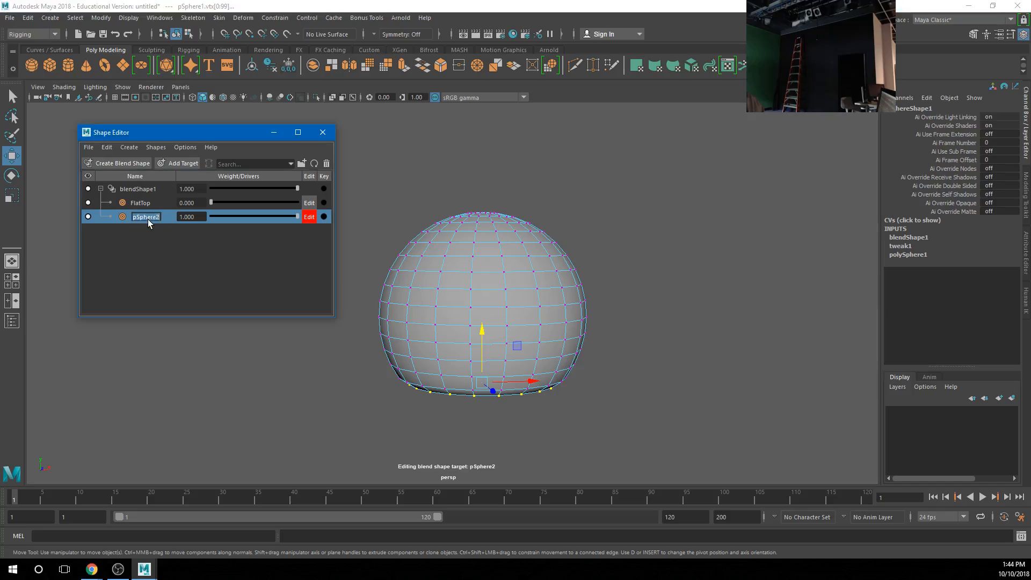
right_click(153, 221)
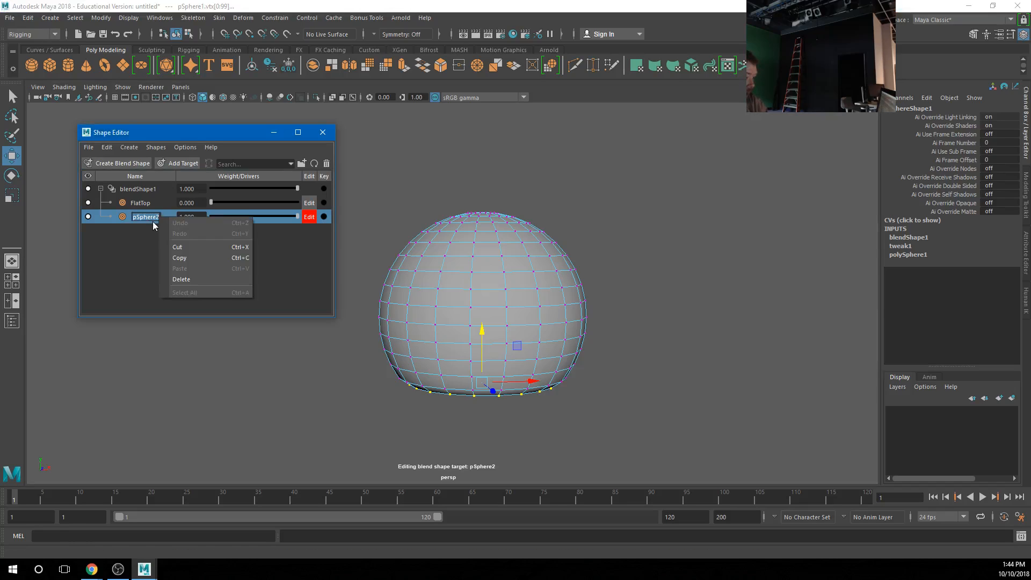
key(f)
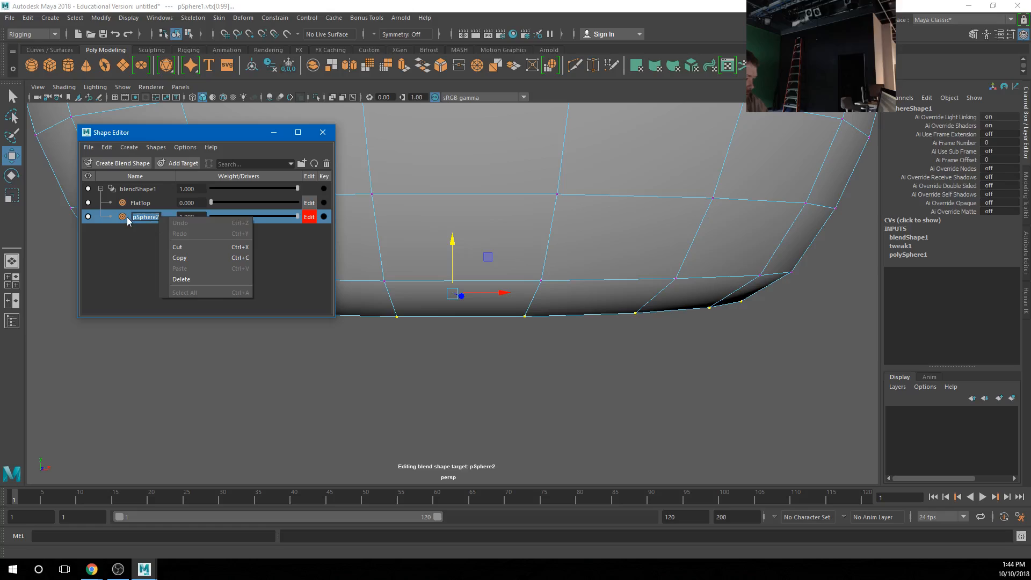
click(127, 221)
double_click(136, 217)
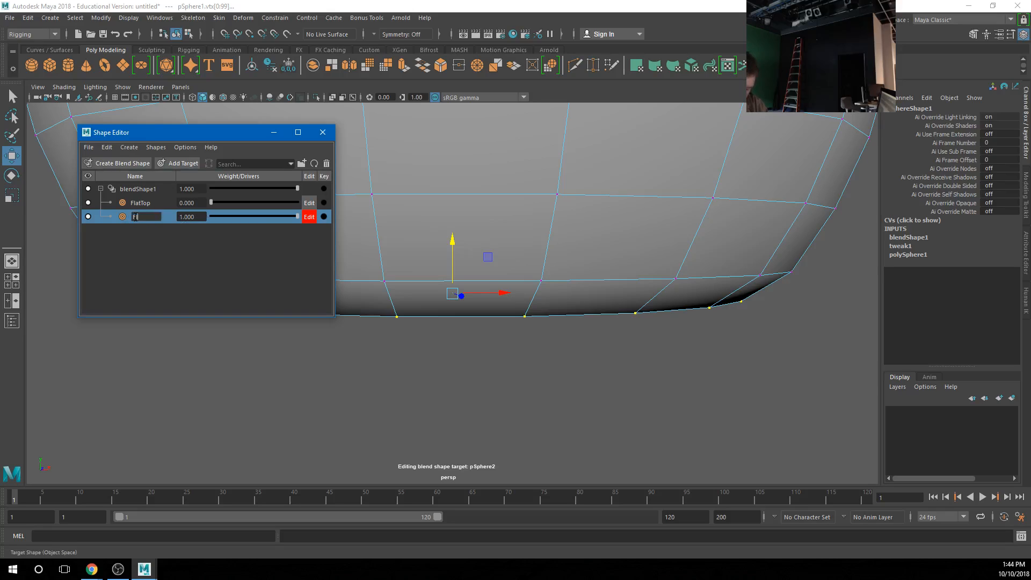
text(FlatBottom)
key(Return)
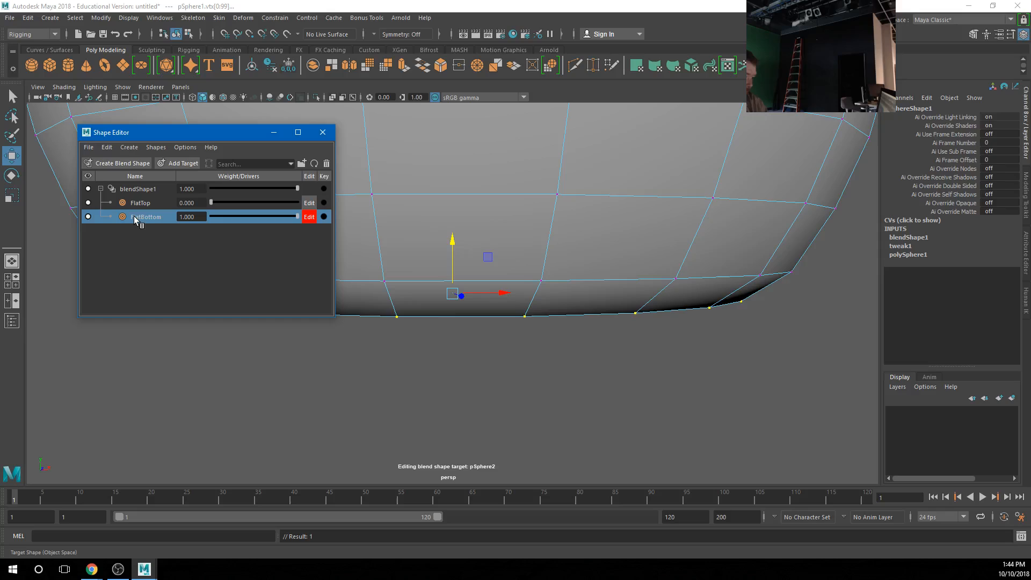
Step: Set the FlatBottom weight to 0 and stop editing that target
scroll(541, 358, down, 5)
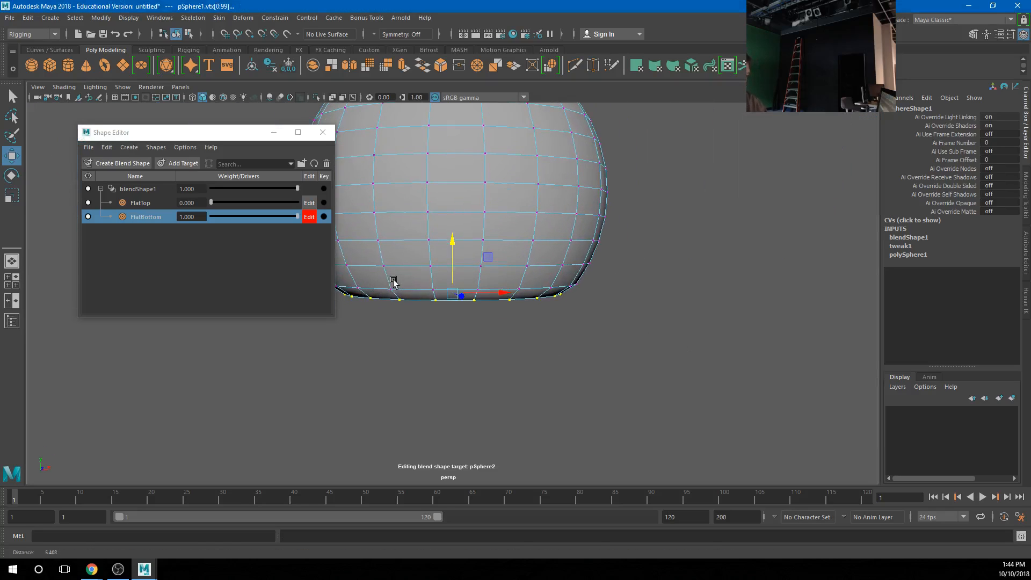
drag(298, 216, 120, 221)
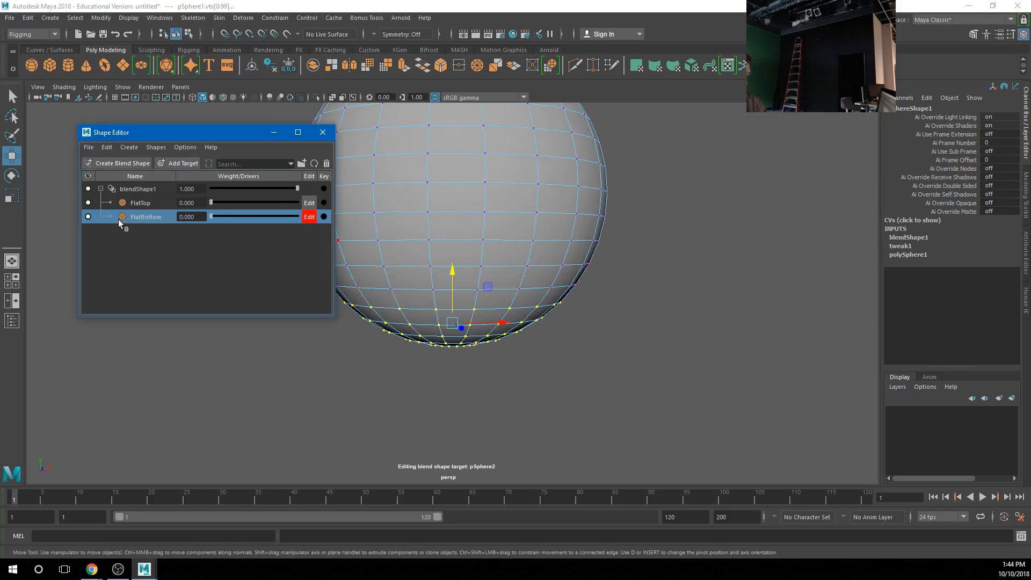
click(309, 217)
Step: Add a third target to blendShape1 and select the edge loop around the sphere's middle
click(177, 163)
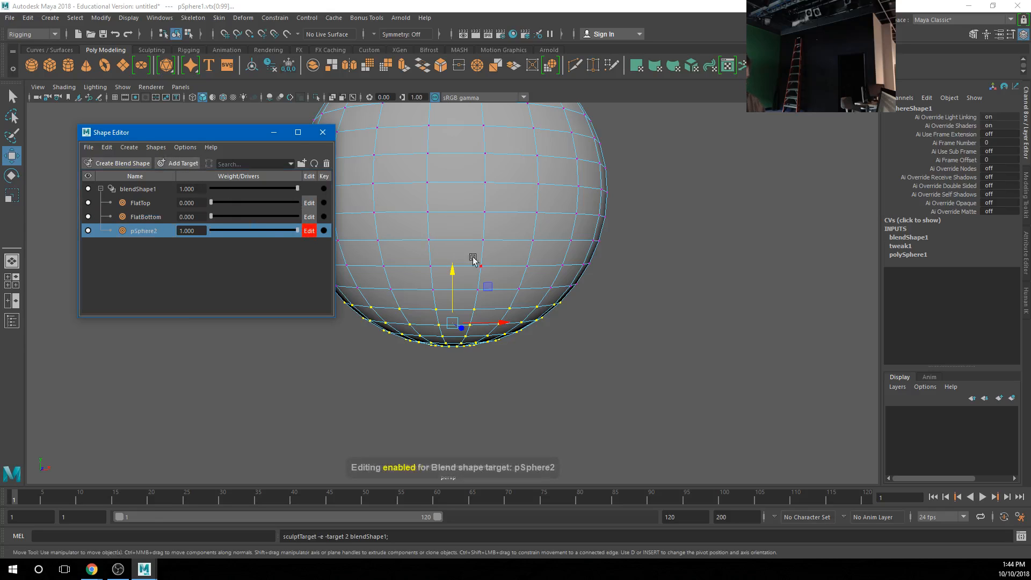
alt+middle_drag(475, 260, 612, 316)
right_drag(551, 261, 552, 229)
click(540, 279)
double_click(547, 280)
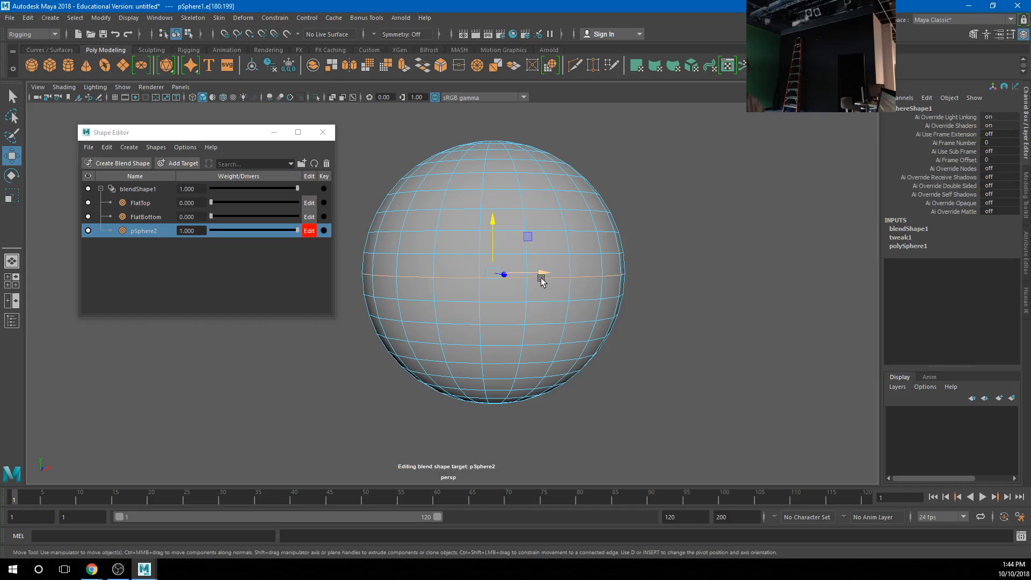
Step: Turn on soft selection and scale the middle edge loop inward to pinch the sphere's waist
key(b)
key(r)
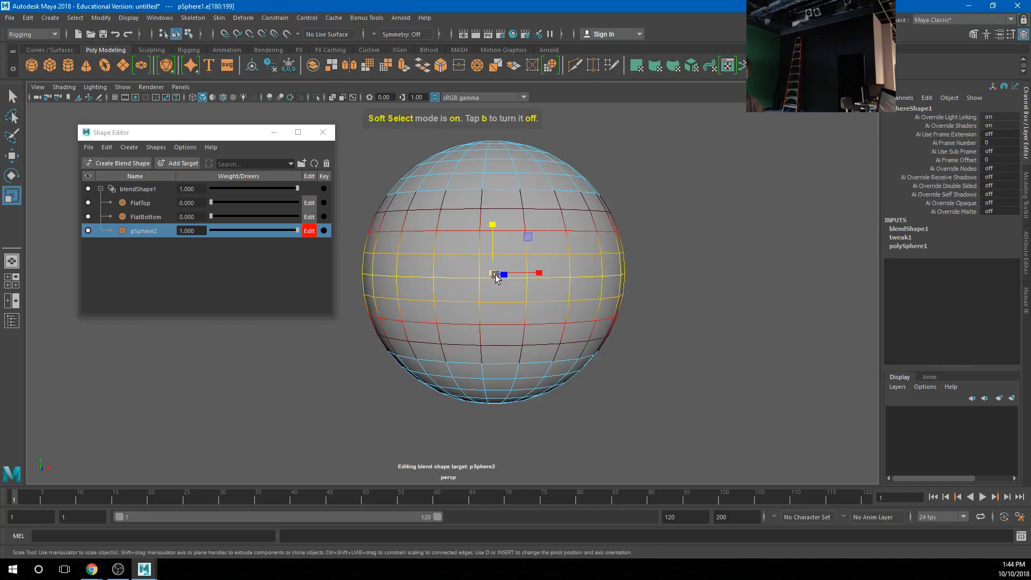
drag(492, 273, 520, 278)
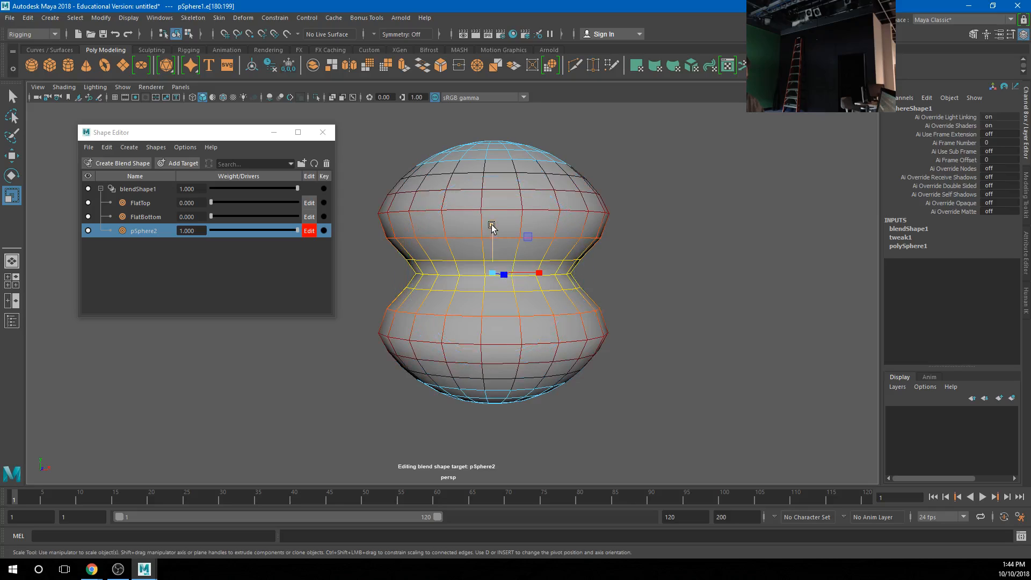
Step: Scale the selected middle edges closer together vertically and return the edited target's weight to 0
drag(491, 228, 490, 266)
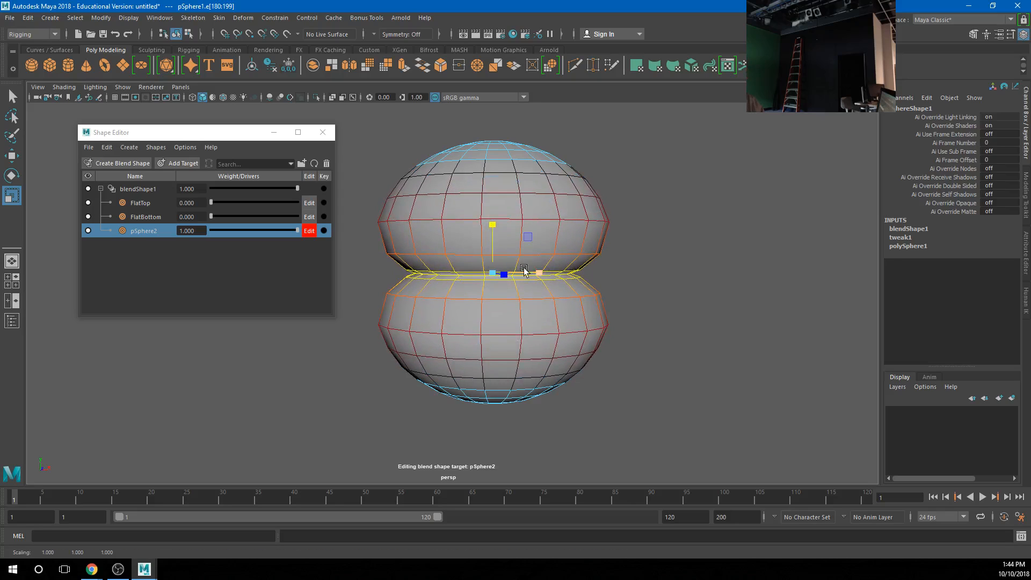
drag(293, 231, 207, 234)
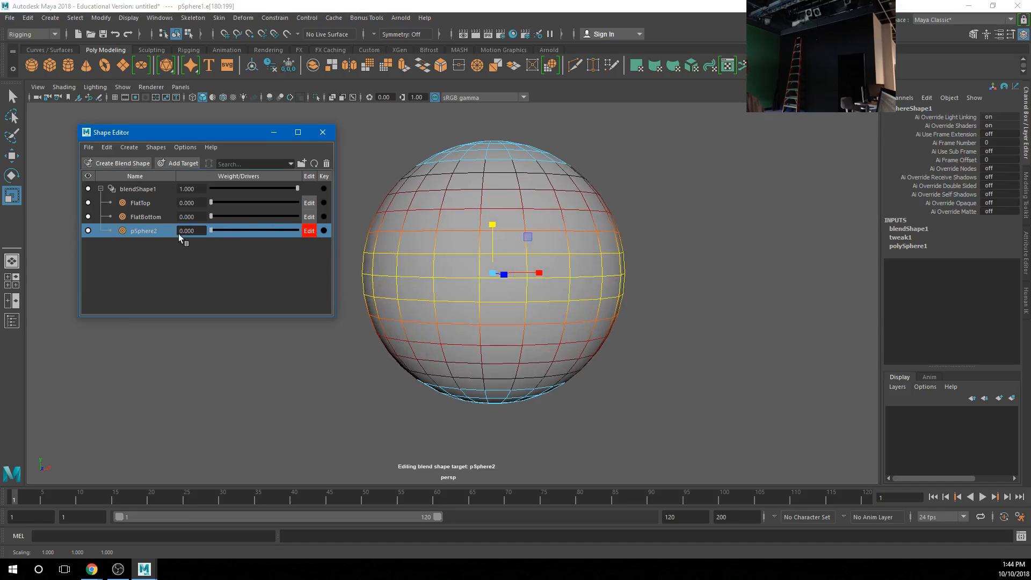
Step: Rename the pinched-middle blend shape target as CenterIn
double_click(145, 231)
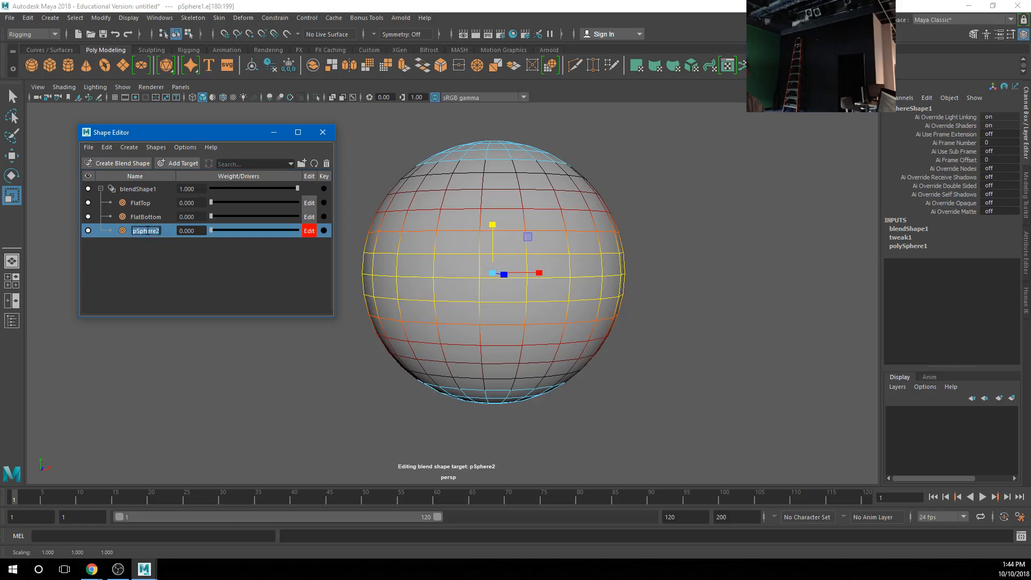
text(CenterIn)
key(Return)
Step: Switch the sphere to vertex mode and select two mirrored vertices on its upper front, ready for moving
click(515, 212)
right_click(514, 218)
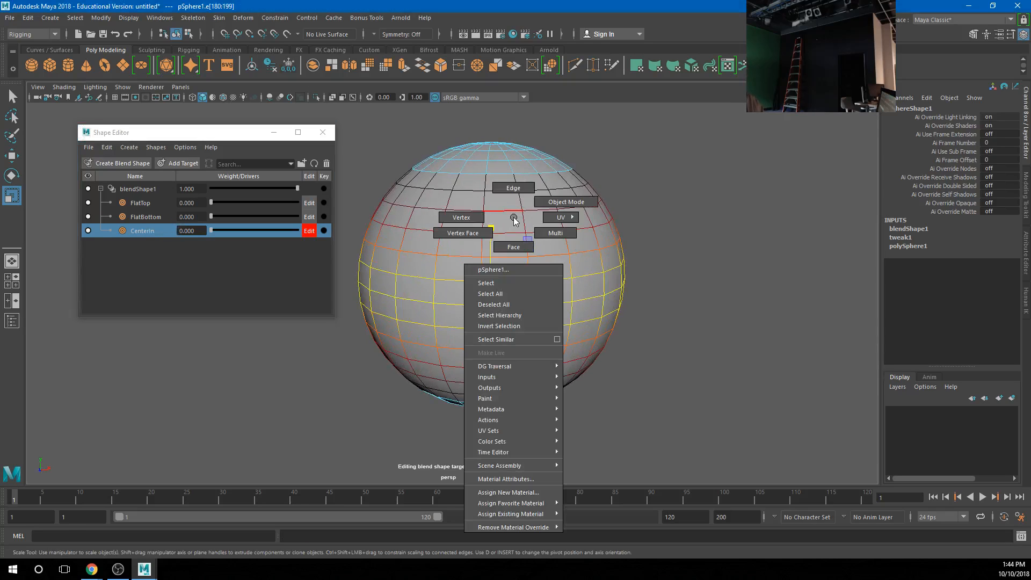
right_drag(514, 218, 468, 213)
click(517, 194)
alt+drag(425, 223, 454, 230)
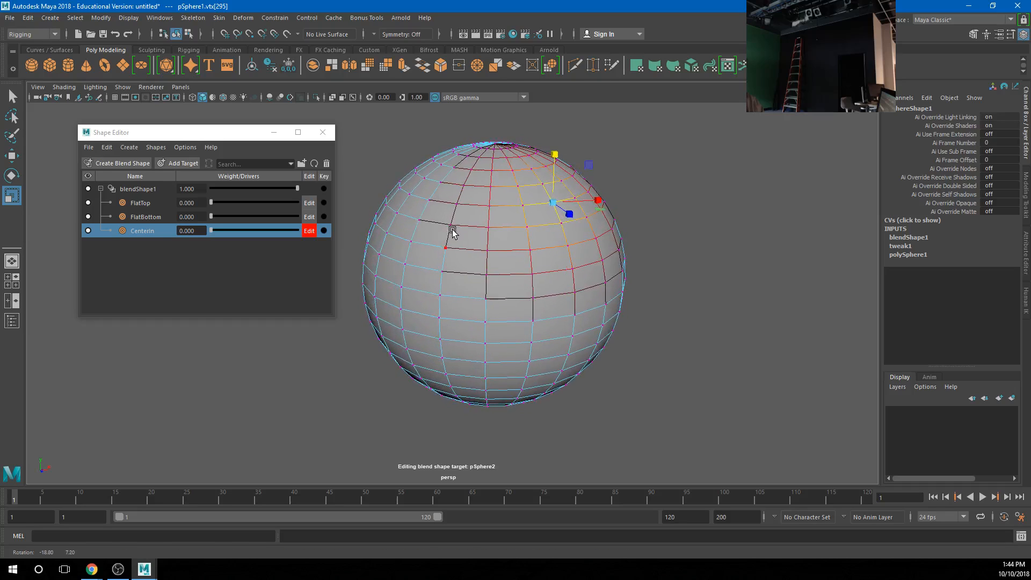
shift+double_click(430, 201)
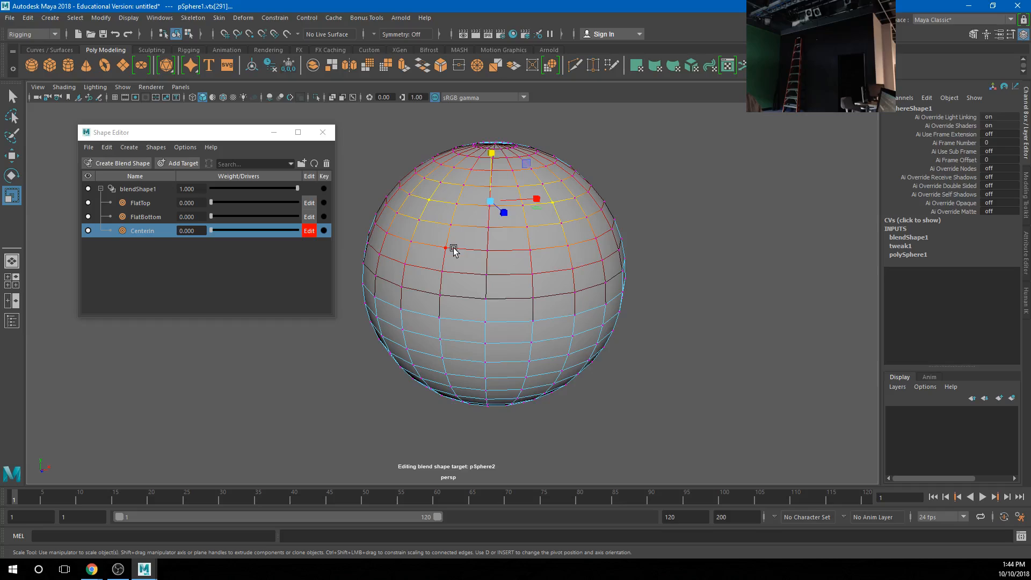
key(w)
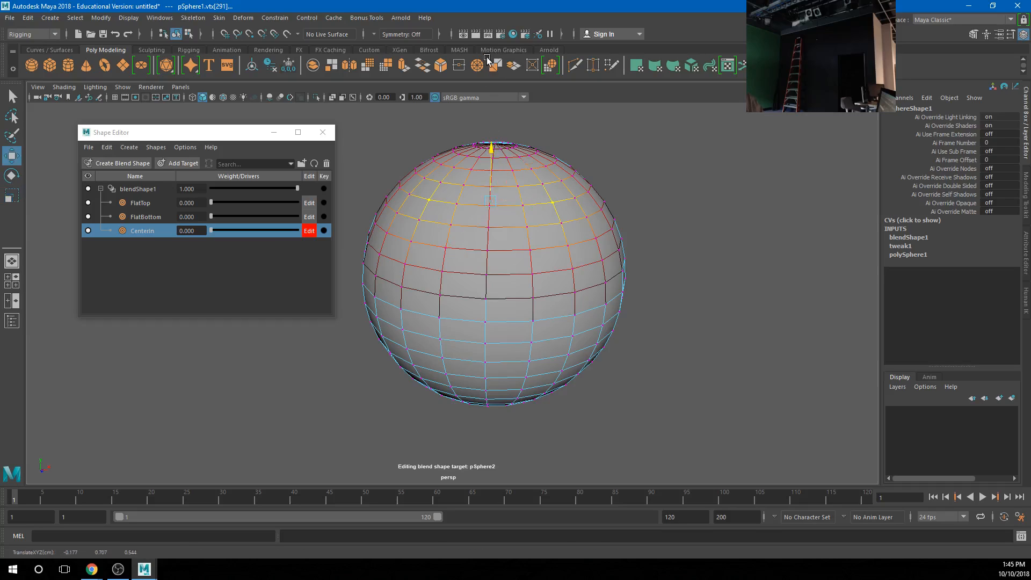
alt+right_drag(557, 207, 531, 247)
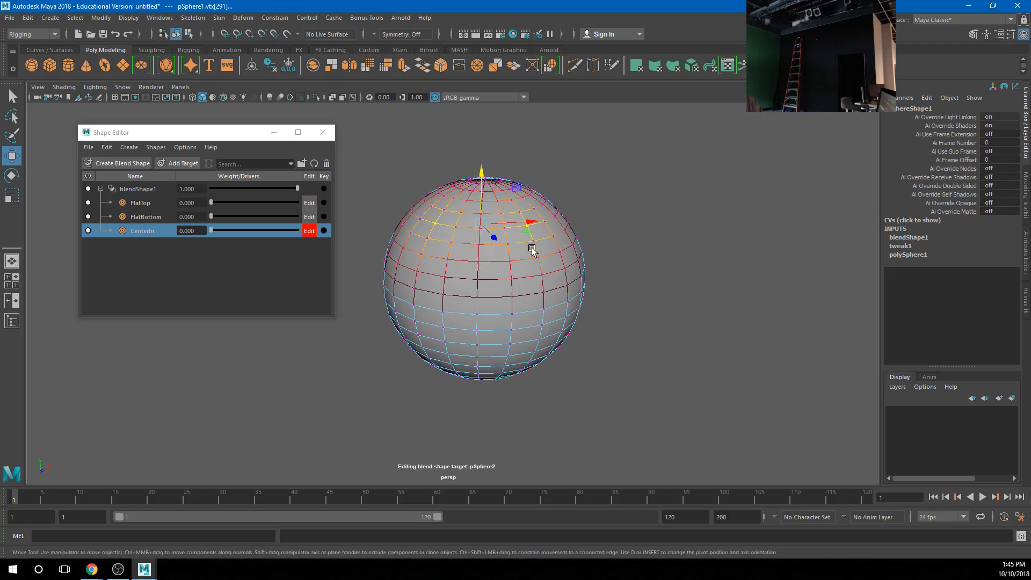
key(ctrl+z)
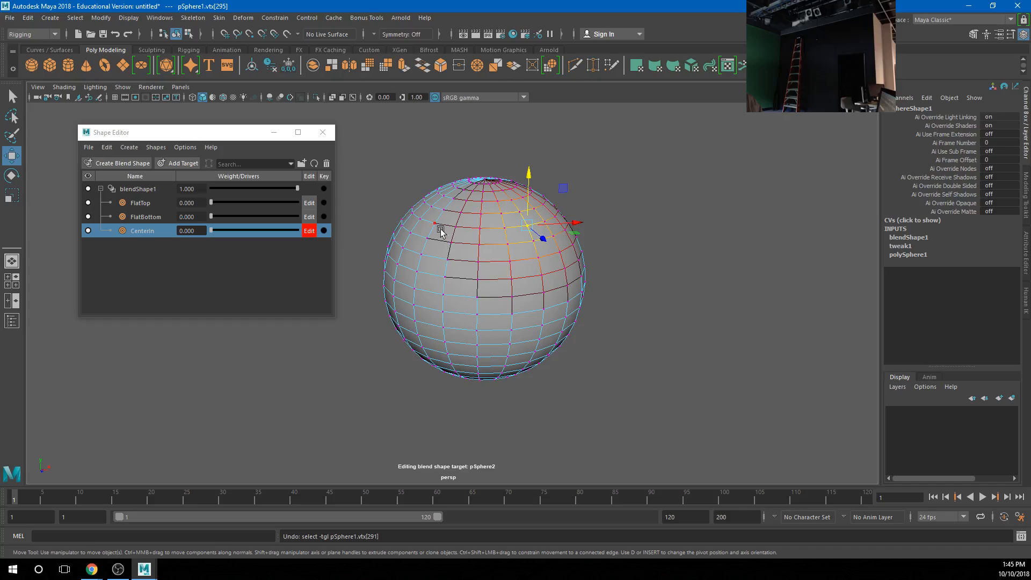
shift+click(439, 226)
Step: Add a new blend shape target and narrow the soft-selection falloff around the two selected vertices
click(190, 163)
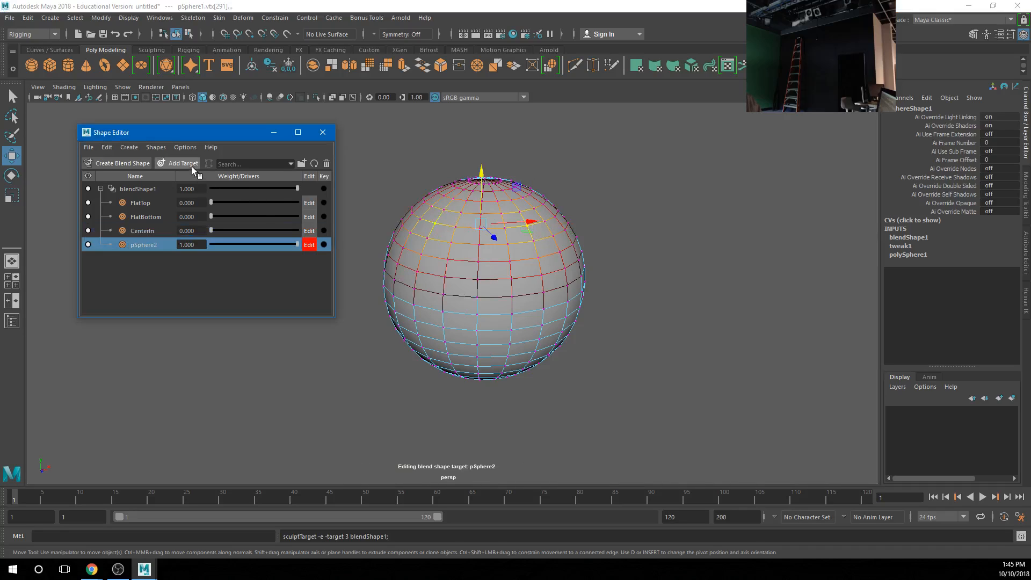
drag(481, 201, 490, 110)
key(ctrl+z)
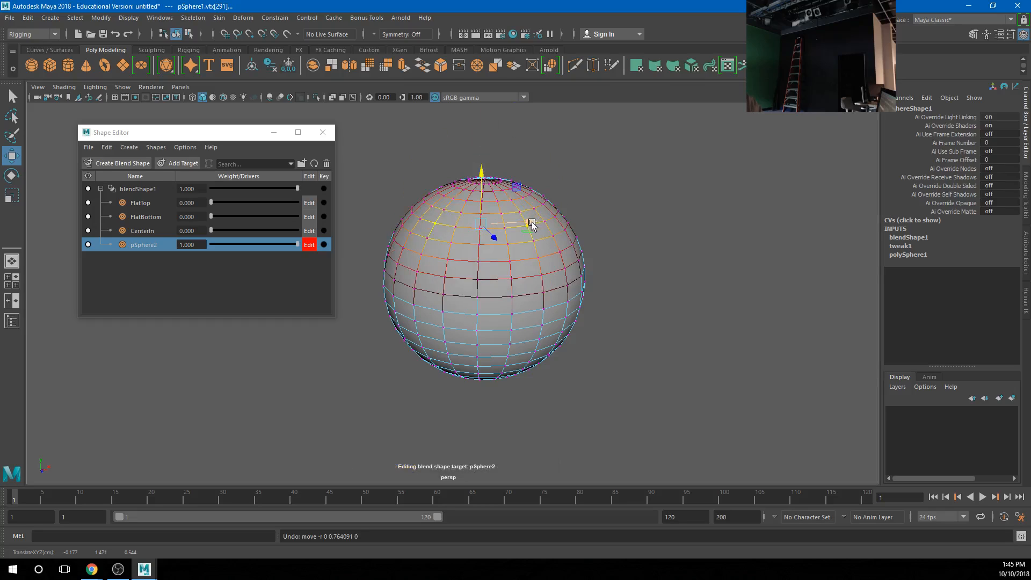
drag(531, 224, 524, 223)
key(ctrl+z)
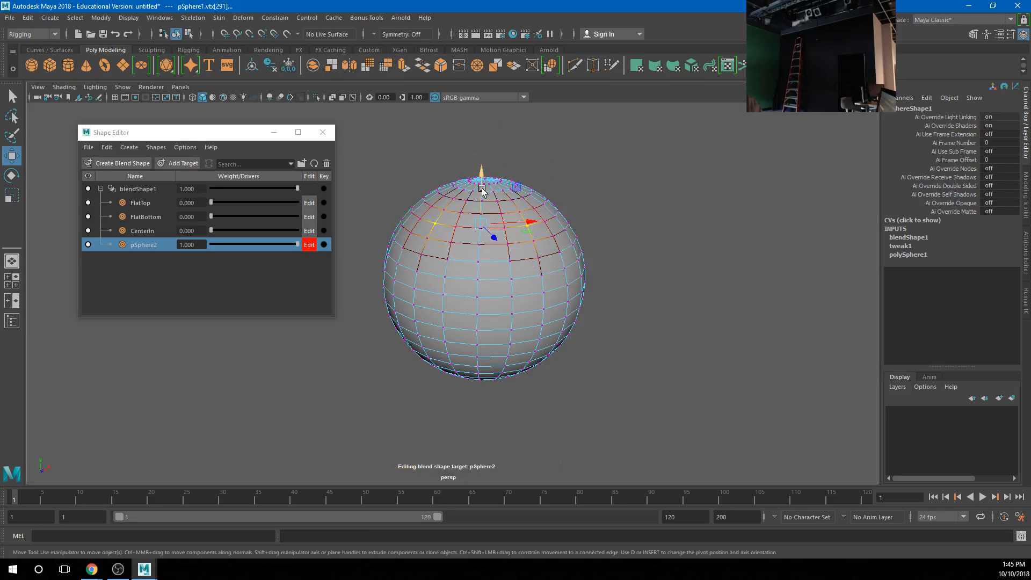
Step: Shape two horns by pulling the selected vertices upward, repositioning them in depth and scaling them apart horizontally
drag(482, 191, 483, 124)
alt+drag(494, 223, 600, 160)
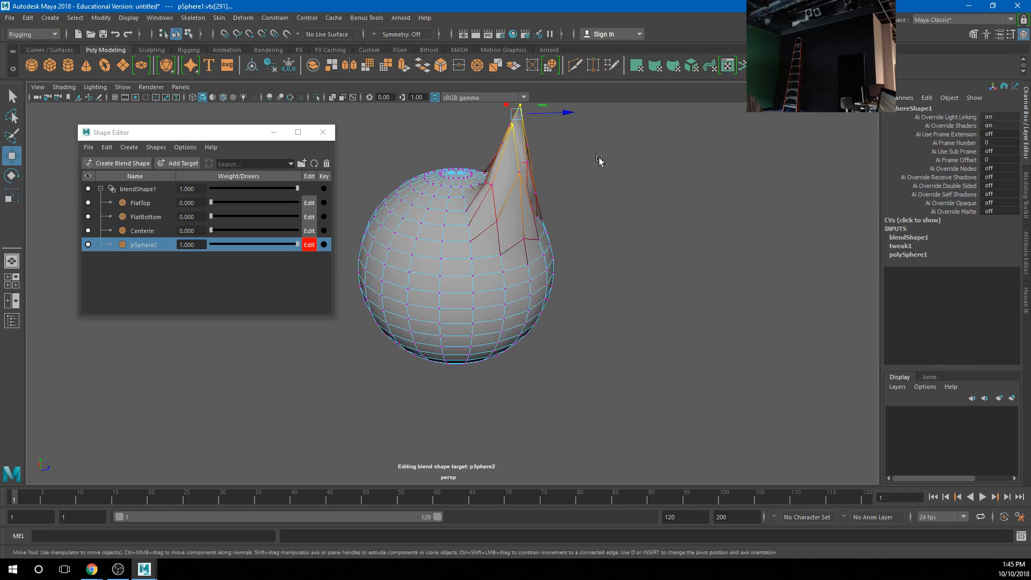
drag(568, 114, 499, 318)
key(r)
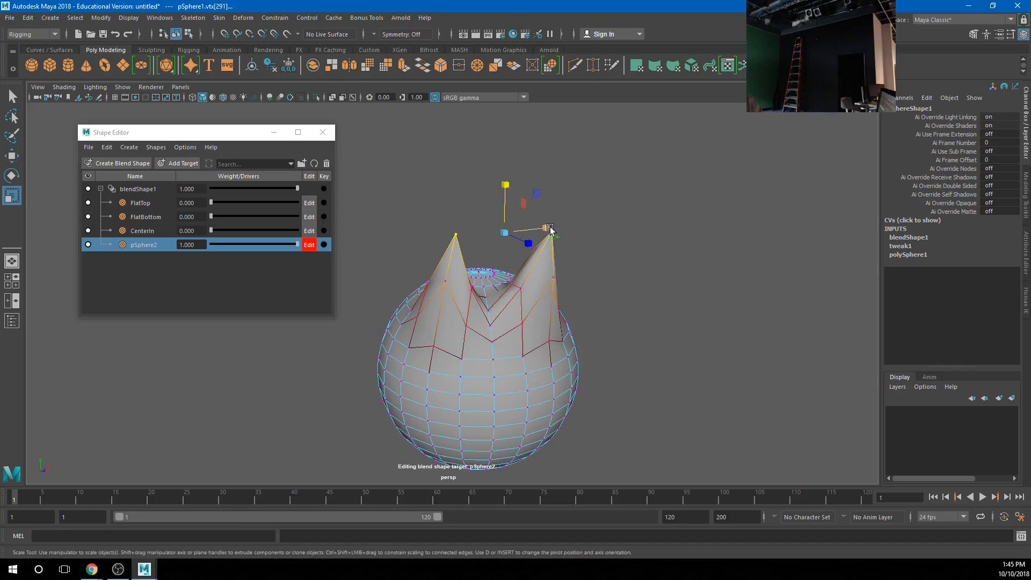
drag(549, 227, 591, 230)
mouse_move(456, 333)
alt+mouse_down()
mouse_move(393, 320)
mouse_move(437, 326)
alt+mouse_up()
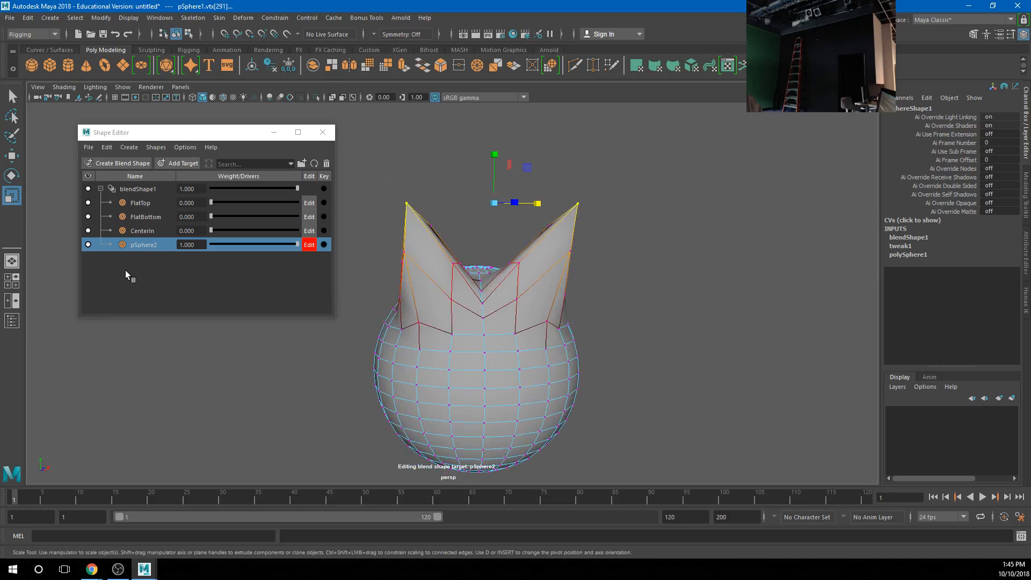
Step: Rename the new horn-shaped target as Horns, keeping its weight at 1
double_click(142, 245)
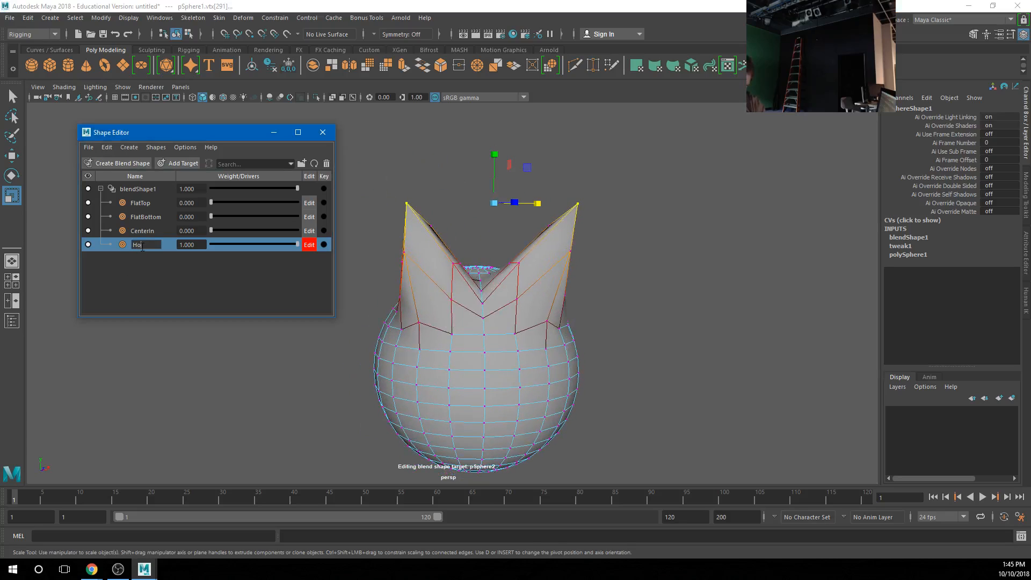
key(Return)
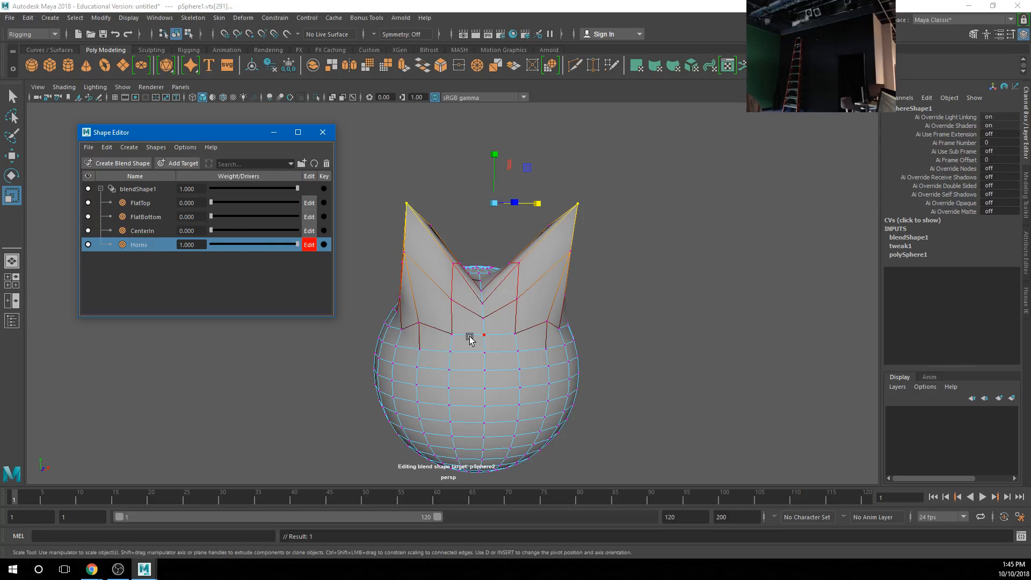
drag(295, 243, 388, 241)
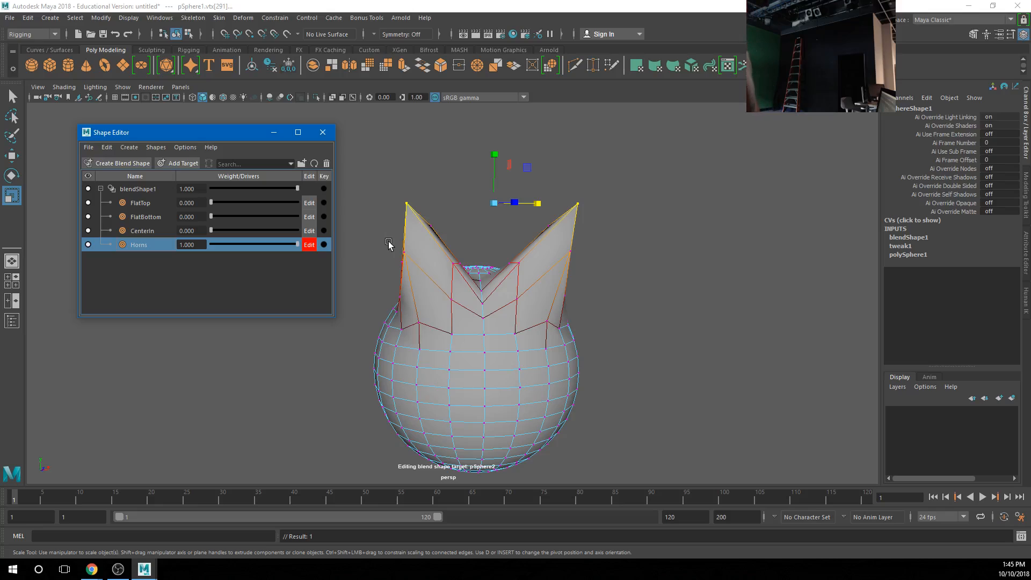
Step: Turn off editing for the Horns target, and return the sphere to object mode with nothing selected
click(310, 245)
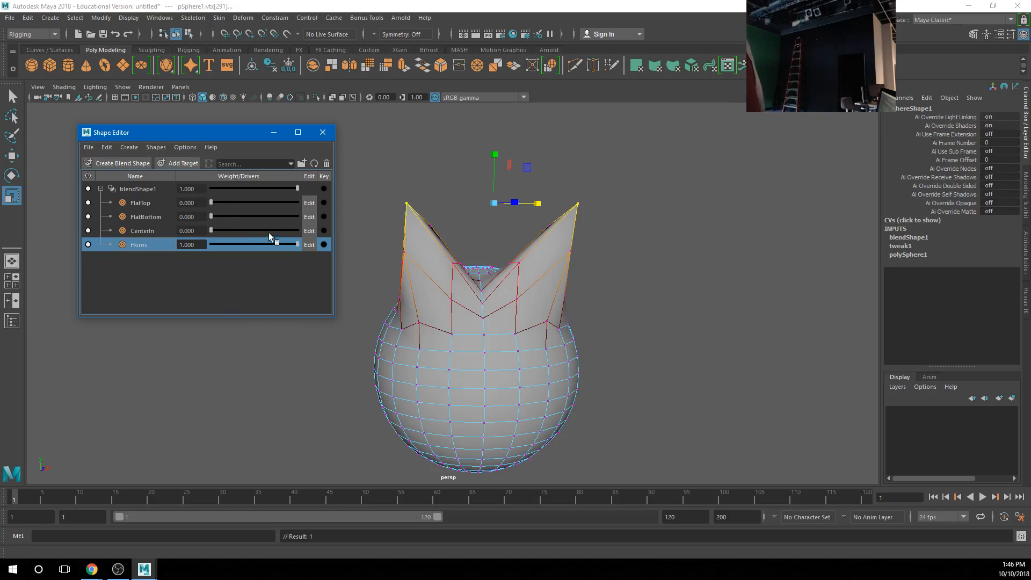
right_drag(519, 260, 567, 246)
click(734, 318)
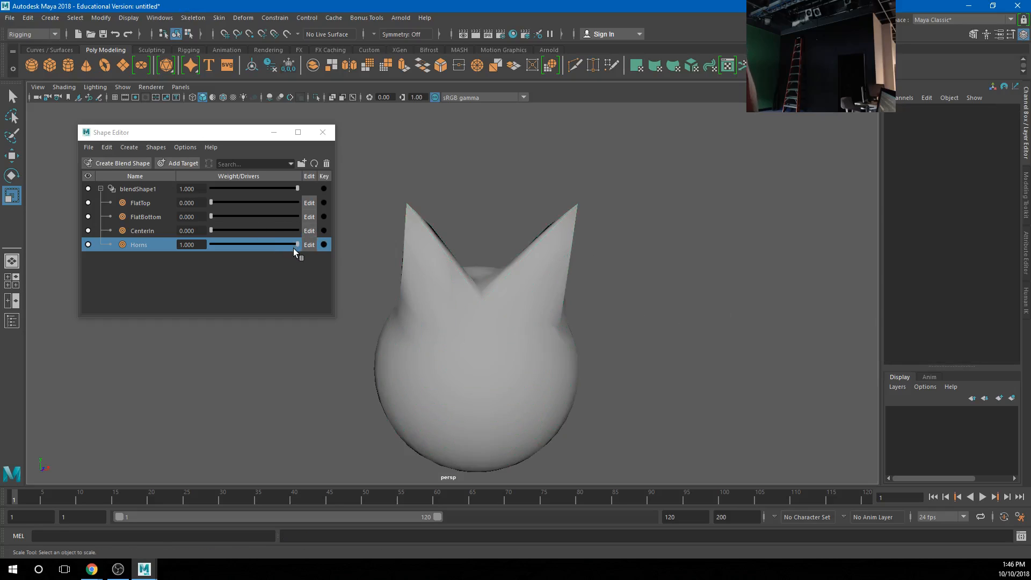
Step: Set the Horns weight to 0 and raise the FlatTop and FlatBottom weights to 1
drag(294, 248, 179, 240)
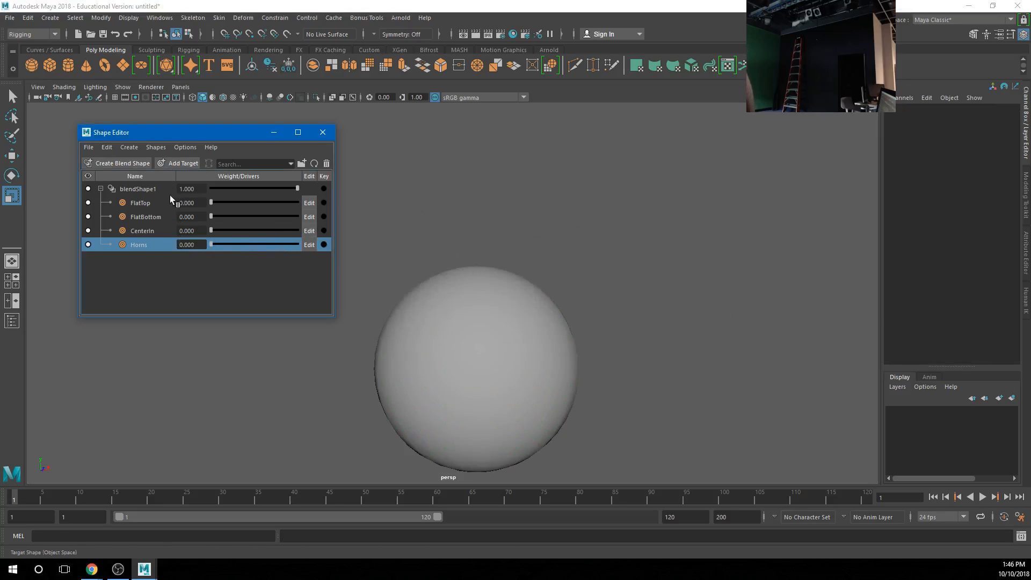
drag(210, 202, 209, 226)
click(217, 204)
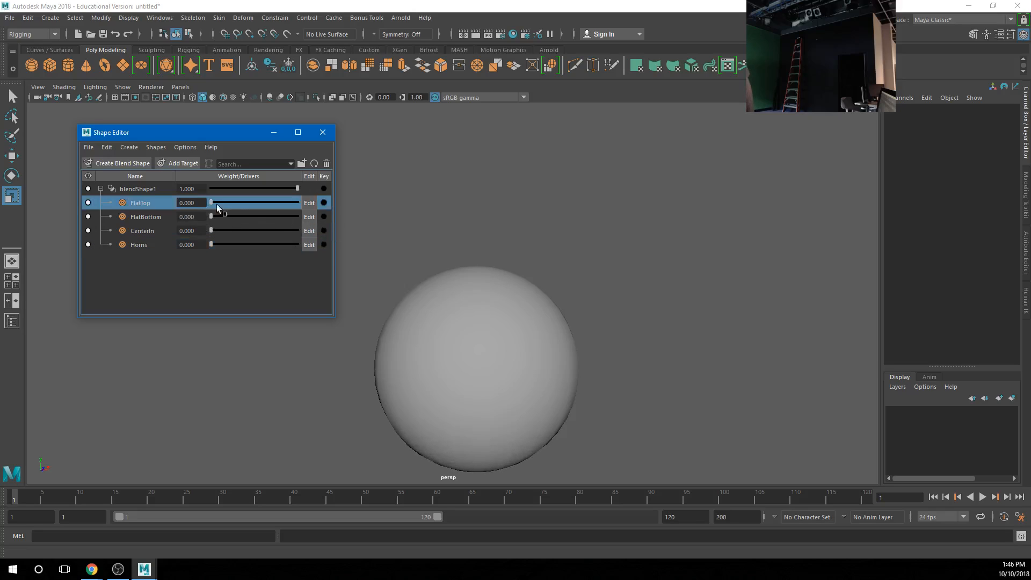
drag(217, 204, 314, 214)
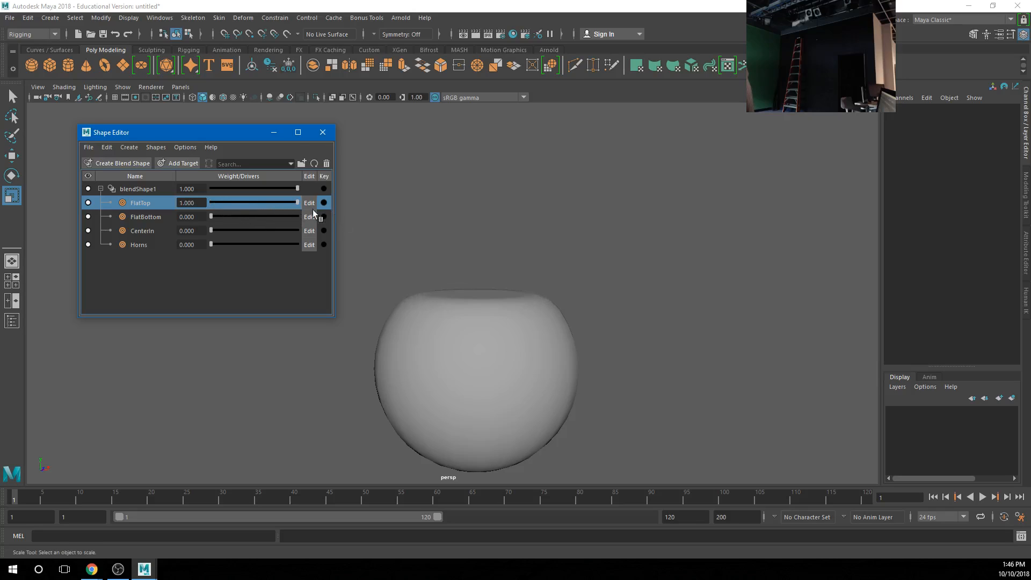
drag(215, 218, 330, 230)
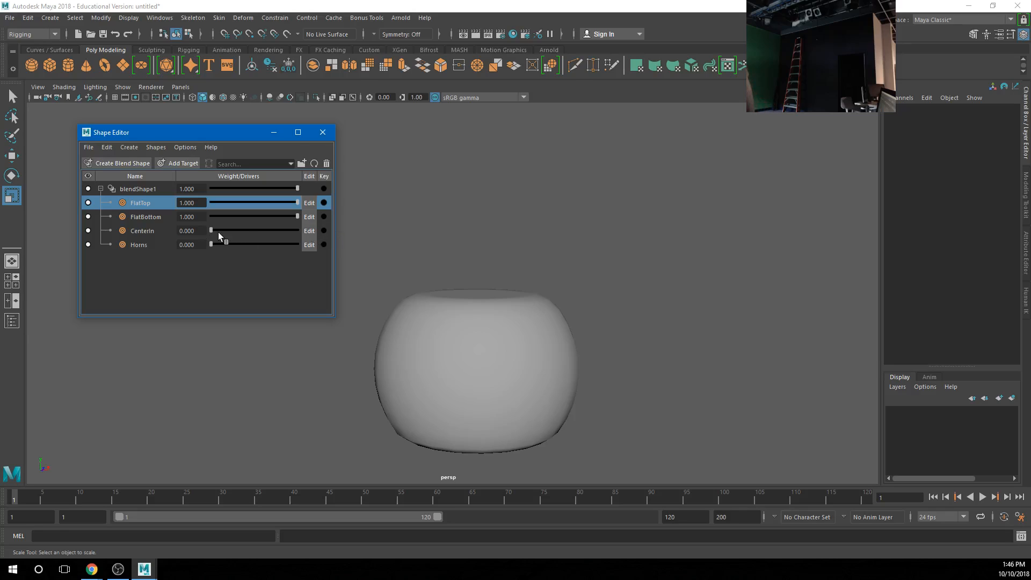
Step: Blend in the CenterIn target at about 0.689 and raise the Horns weight to 1
drag(214, 230, 278, 250)
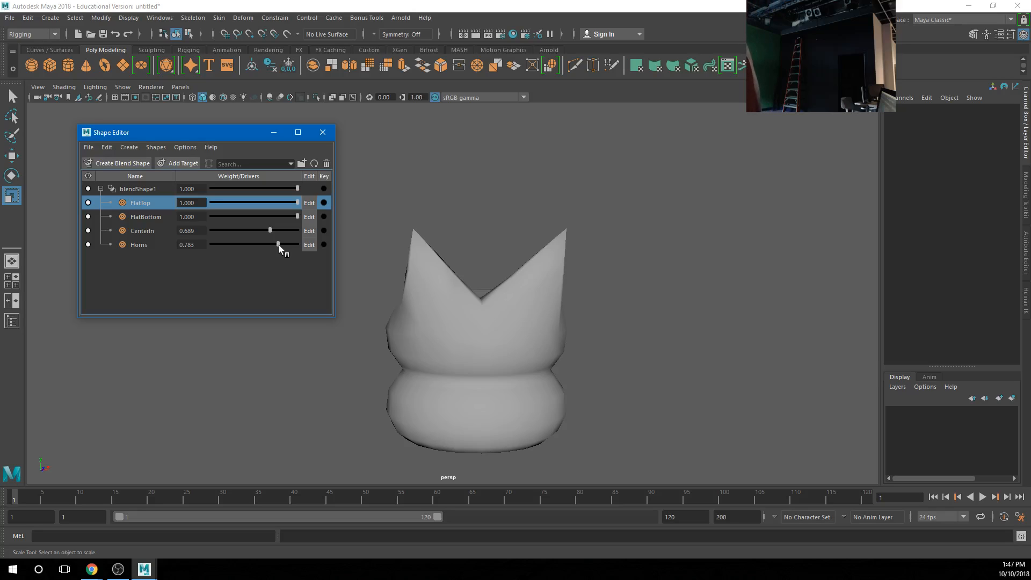
drag(279, 245, 306, 245)
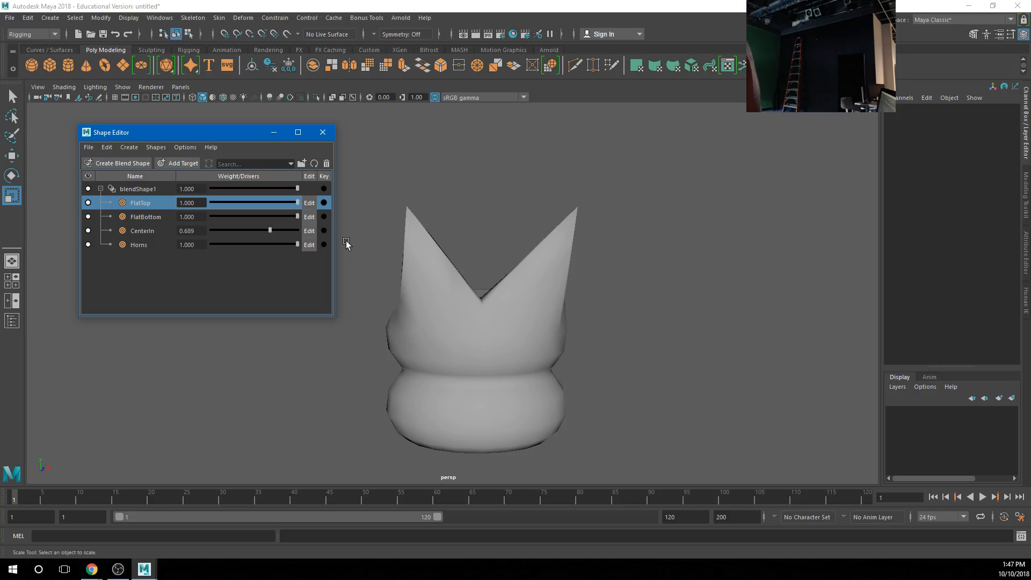
Step: Reset the CenterIn, FlatBottom and FlatTop weights to 0, leaving Horns at 1
drag(270, 231, 209, 232)
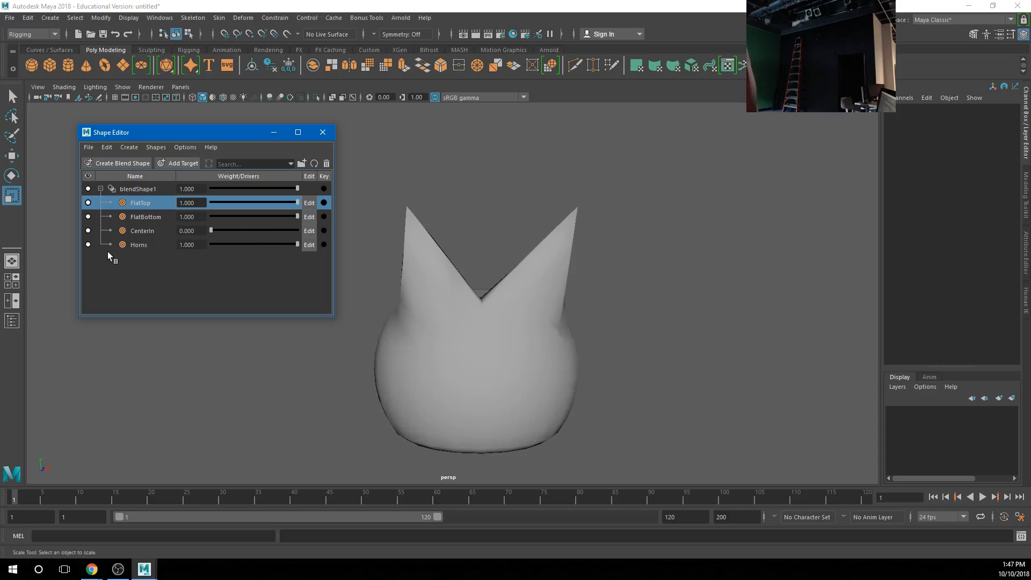
drag(297, 216, 173, 224)
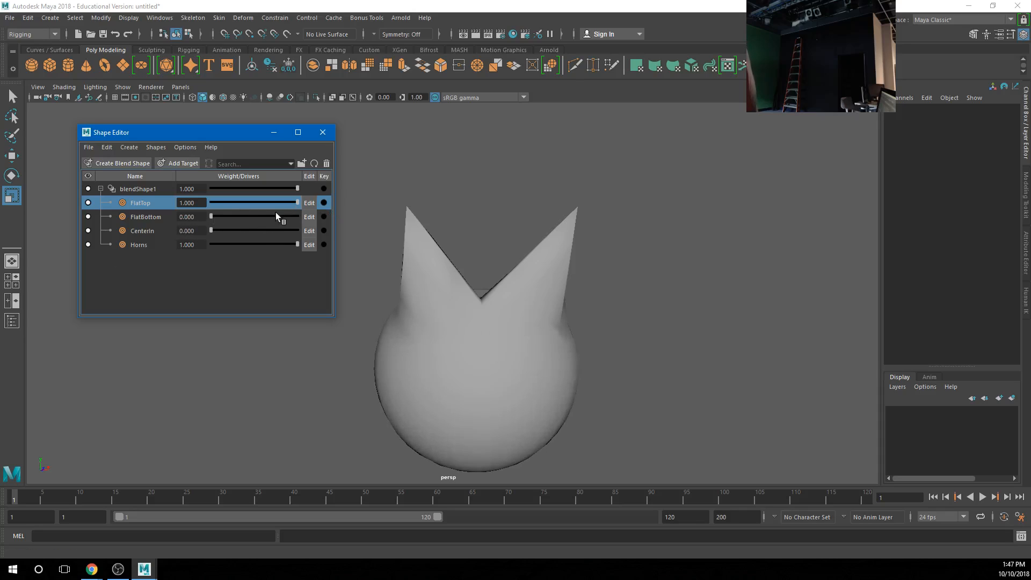
drag(273, 201, 162, 211)
drag(261, 242, 323, 248)
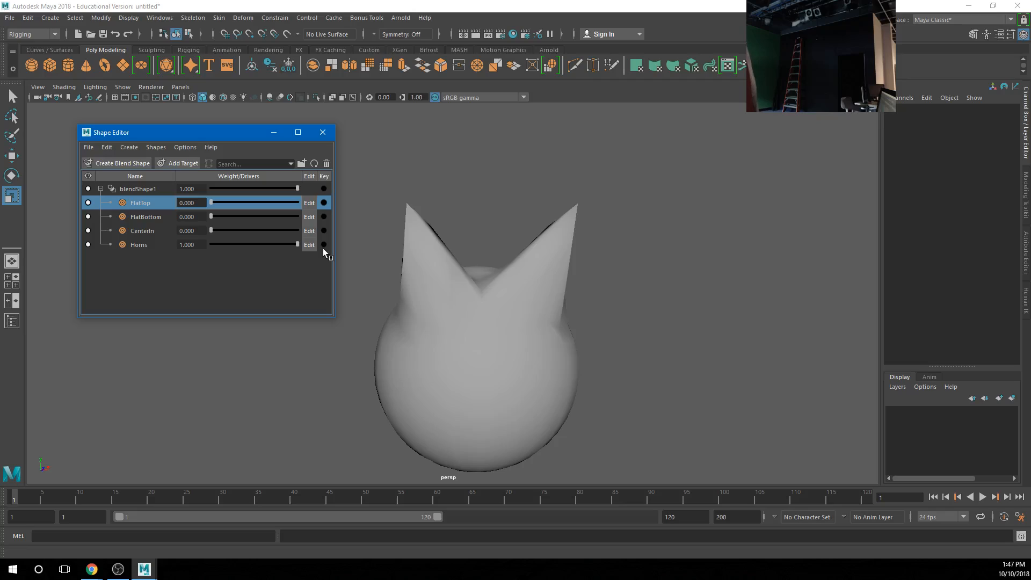
Step: Exaggerate the horns by setting the Horns target's weight to 1.5
double_click(200, 245)
key(Right)
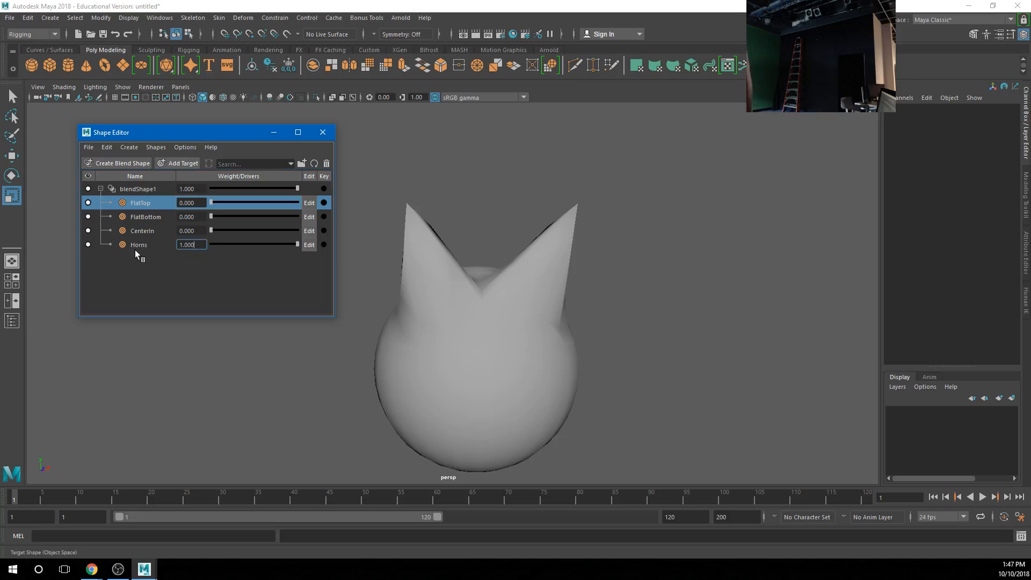
key(Return)
key(Return)
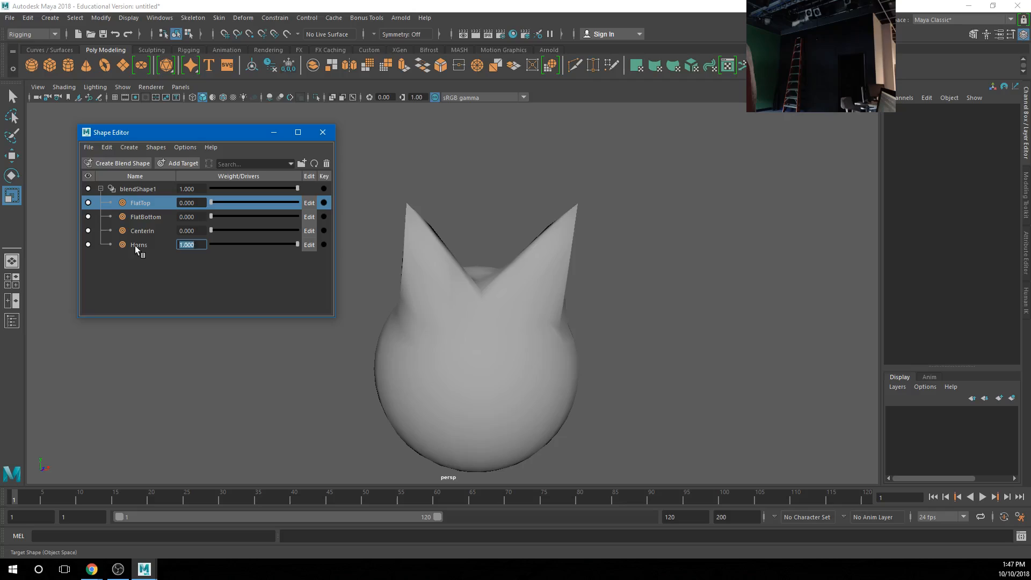
text(1.6)
text(5)
key(Return)
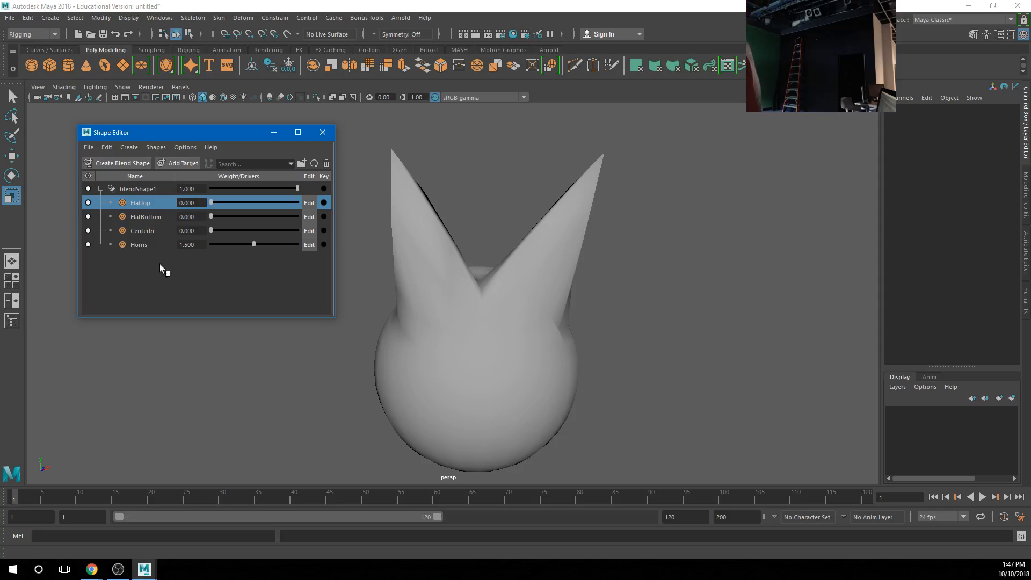
Step: Invert the horns with a Horns weight of -1, and ease the weight to about -0.385
click(189, 249)
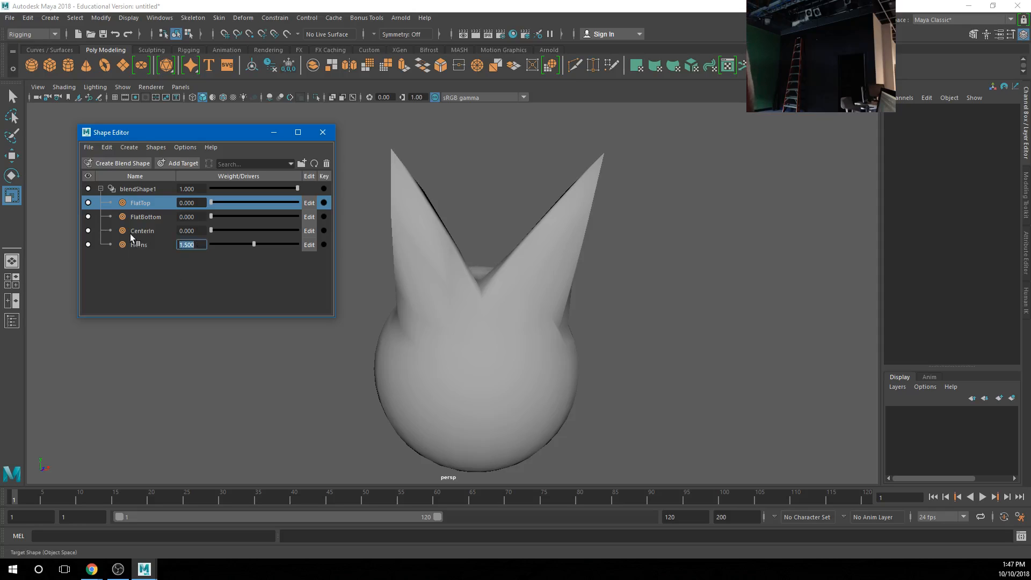
text(-1)
key(Return)
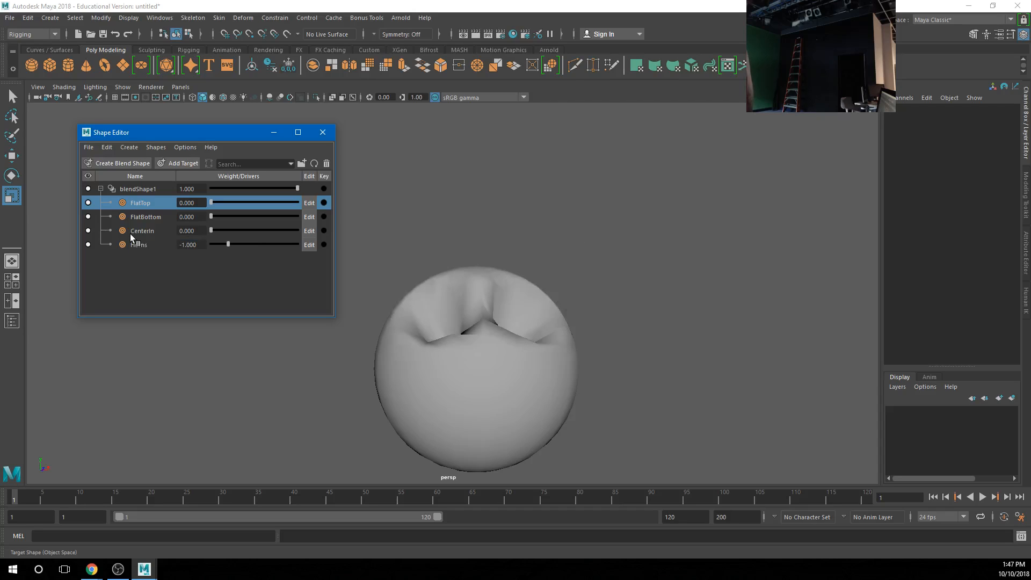
mouse_move(230, 244)
mouse_down()
mouse_move(268, 243)
mouse_move(238, 242)
mouse_up()
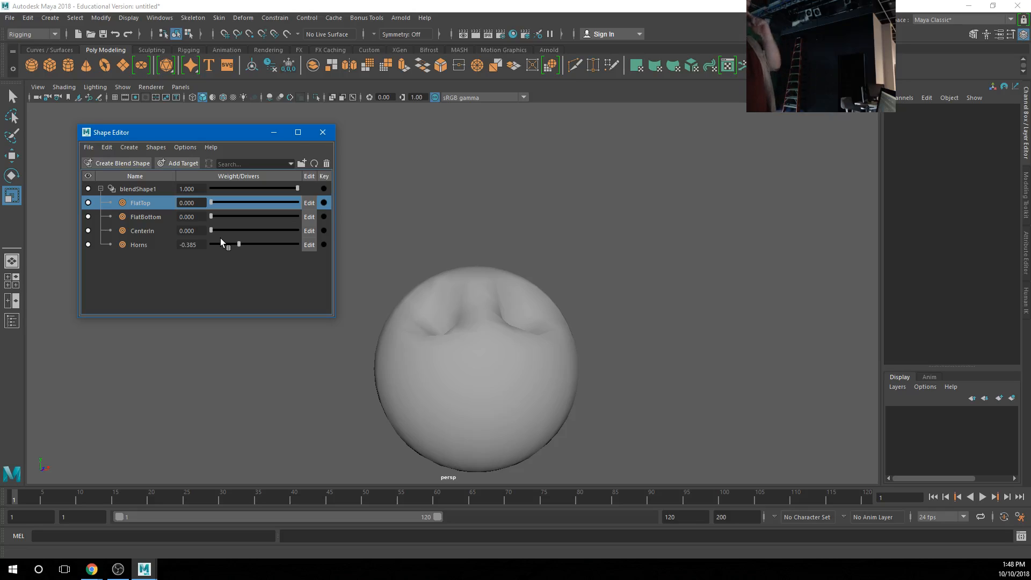
Step: Start opening a scene and browse up out of the current project to the Penguin project's scenes/MOD folder
click(27, 20)
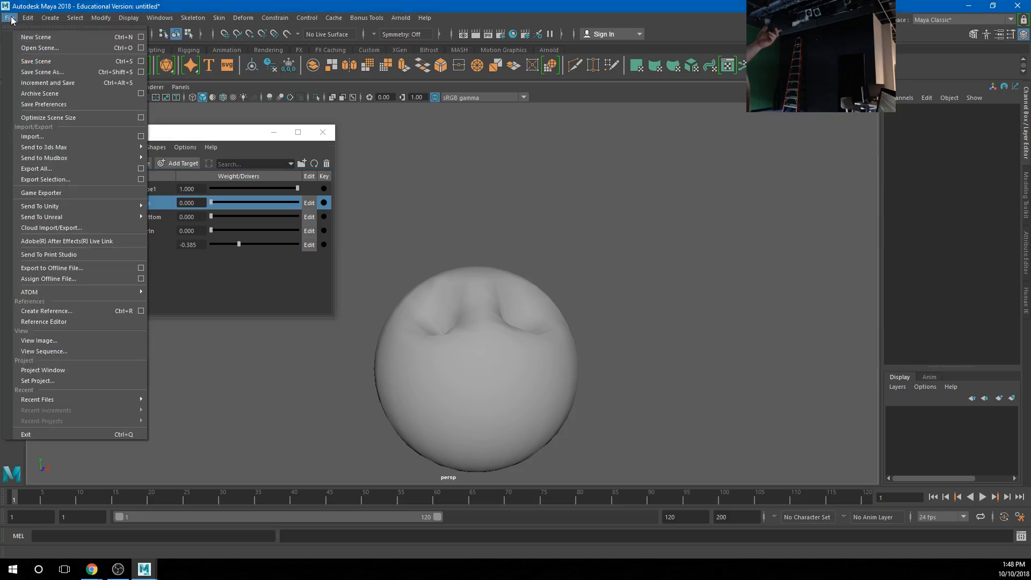
click(38, 50)
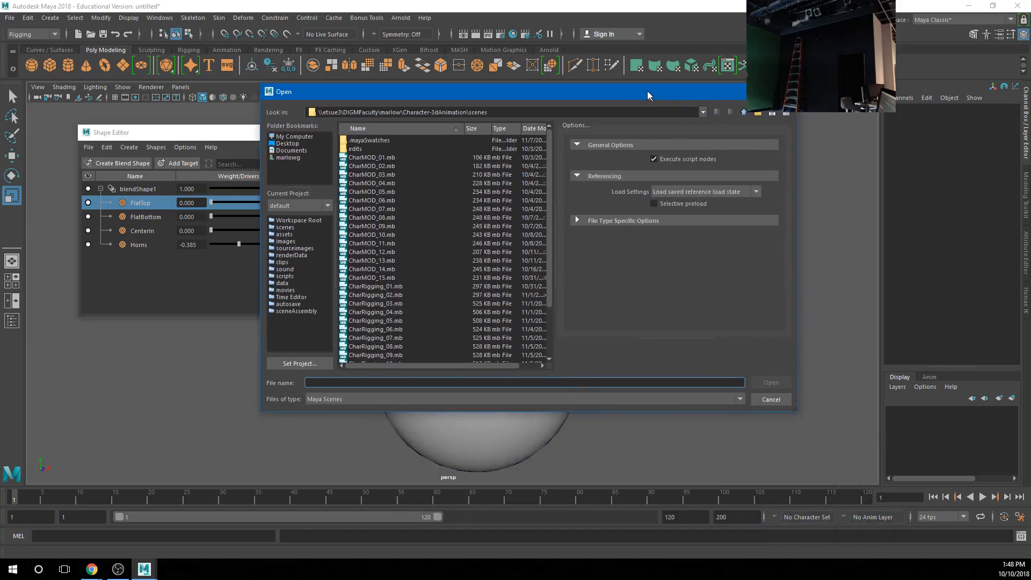
click(723, 75)
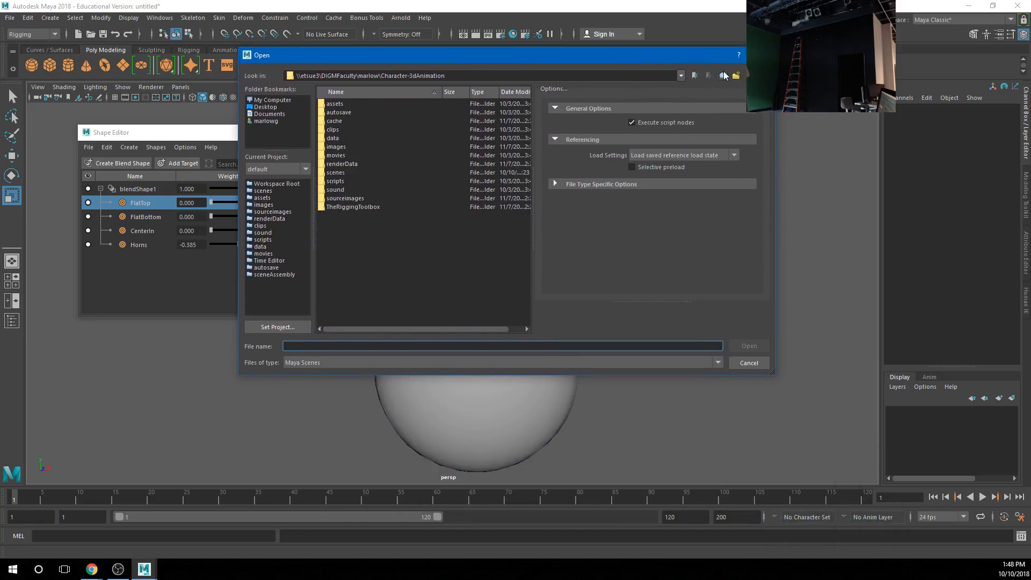
click(723, 75)
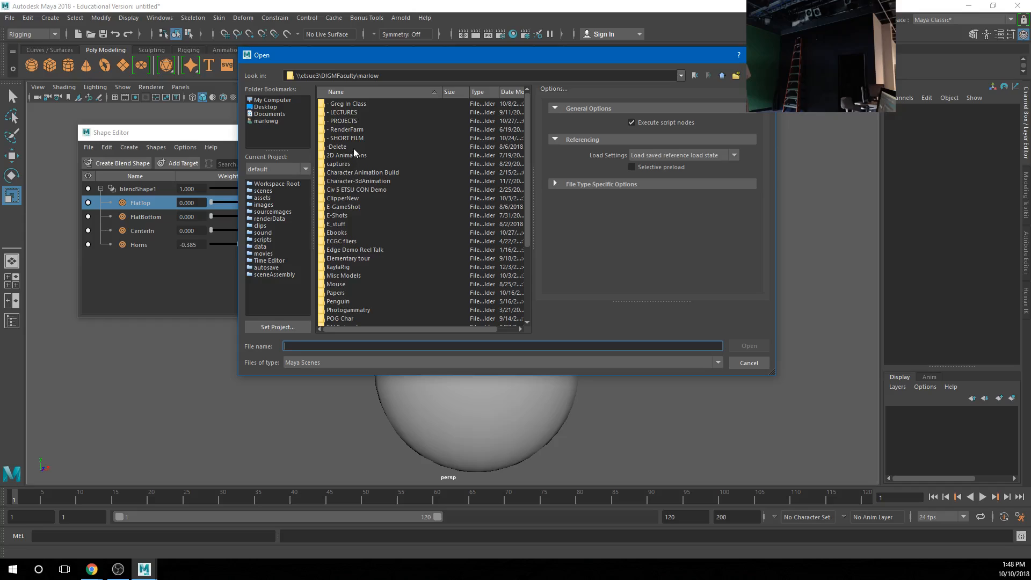
scroll(340, 267, down, 2)
double_click(343, 251)
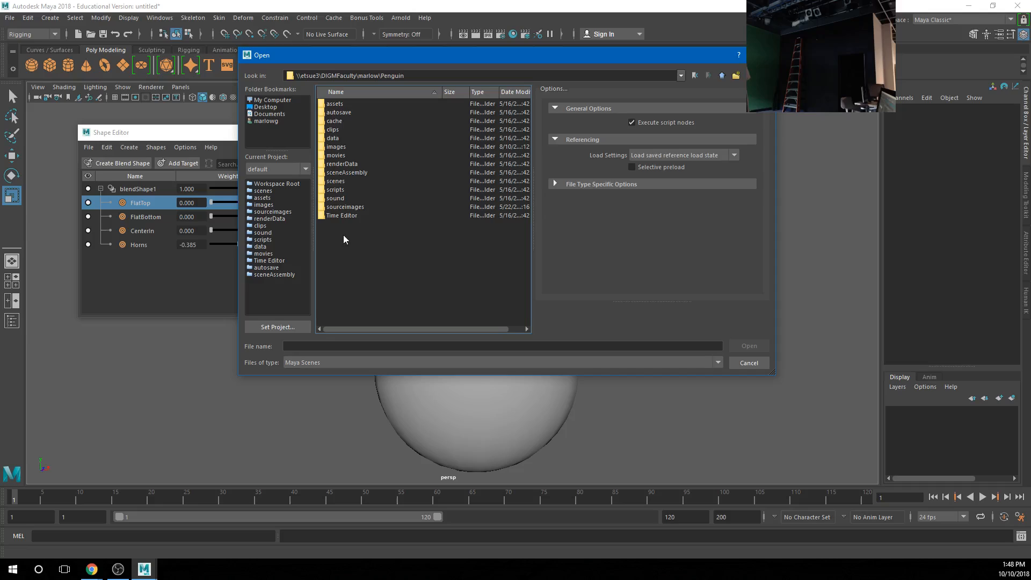
double_click(343, 180)
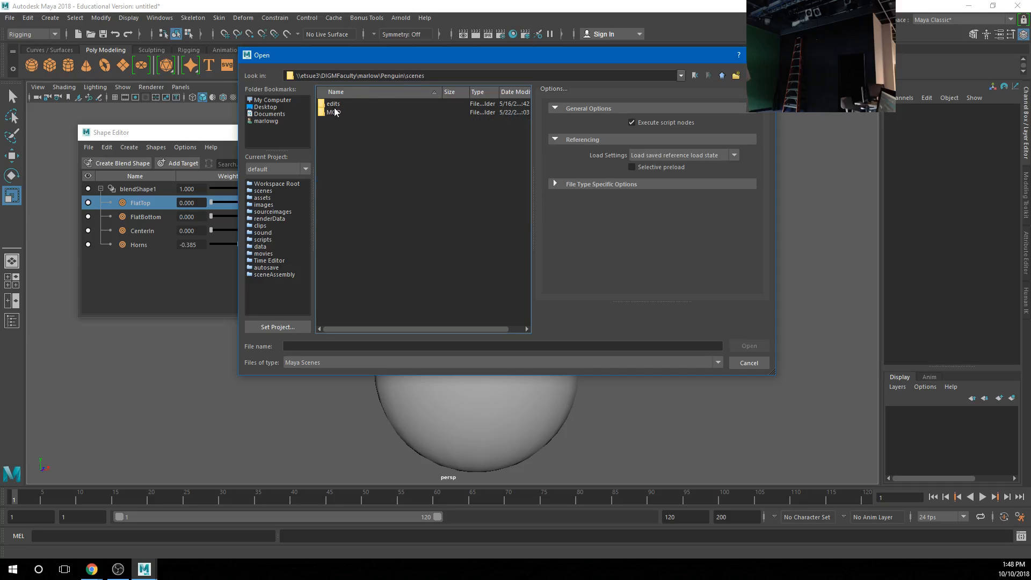
double_click(334, 113)
Step: Open PenguinMOD.0009.mb without saving the sphere scene, and close the Shape Editor
click(351, 172)
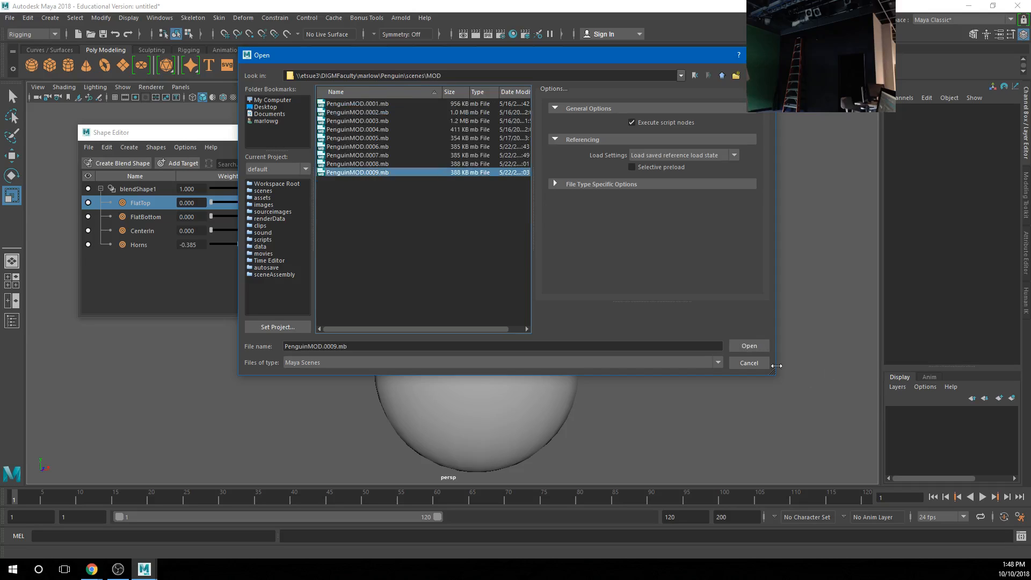
click(754, 348)
click(515, 288)
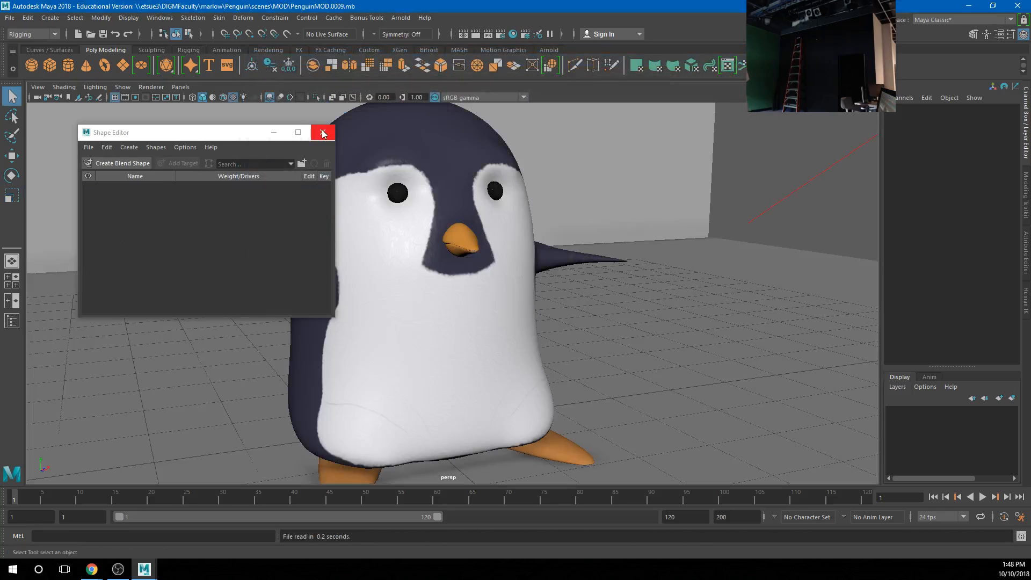
click(323, 132)
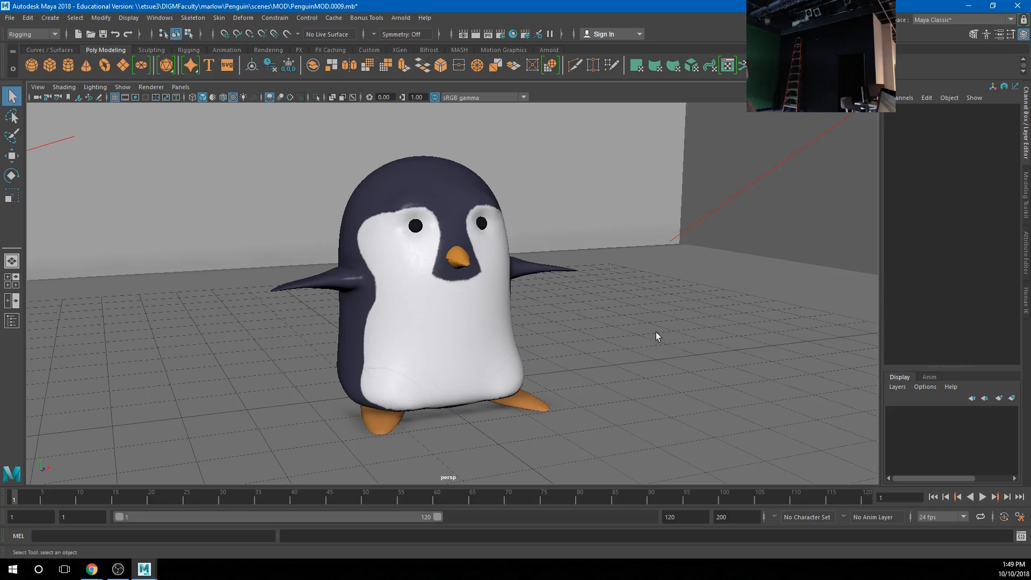
Step: Hide the background planes and the area lights around the penguin
alt+drag(480, 352, 442, 352)
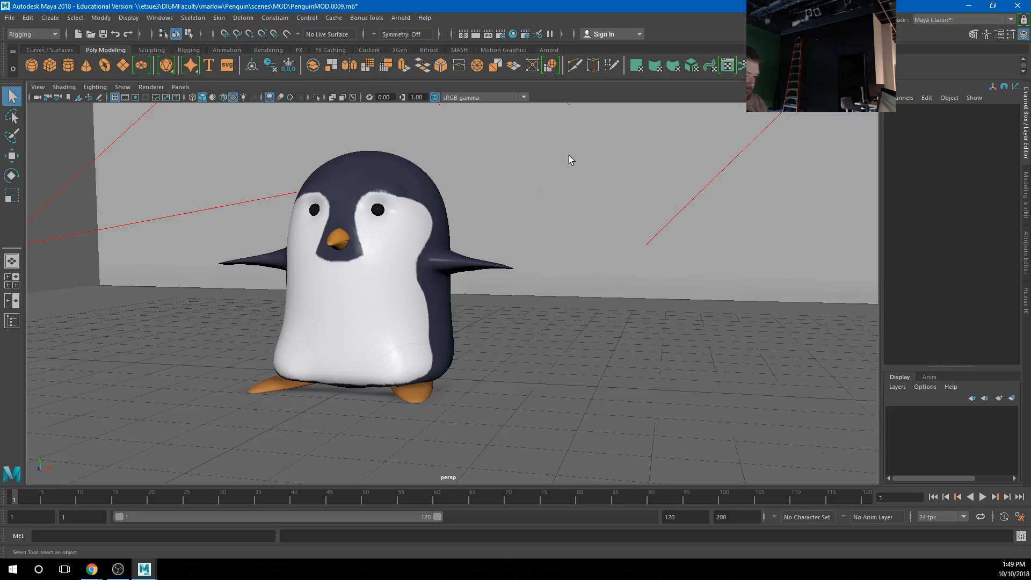
drag(568, 159, 811, 428)
key(ctrl+h)
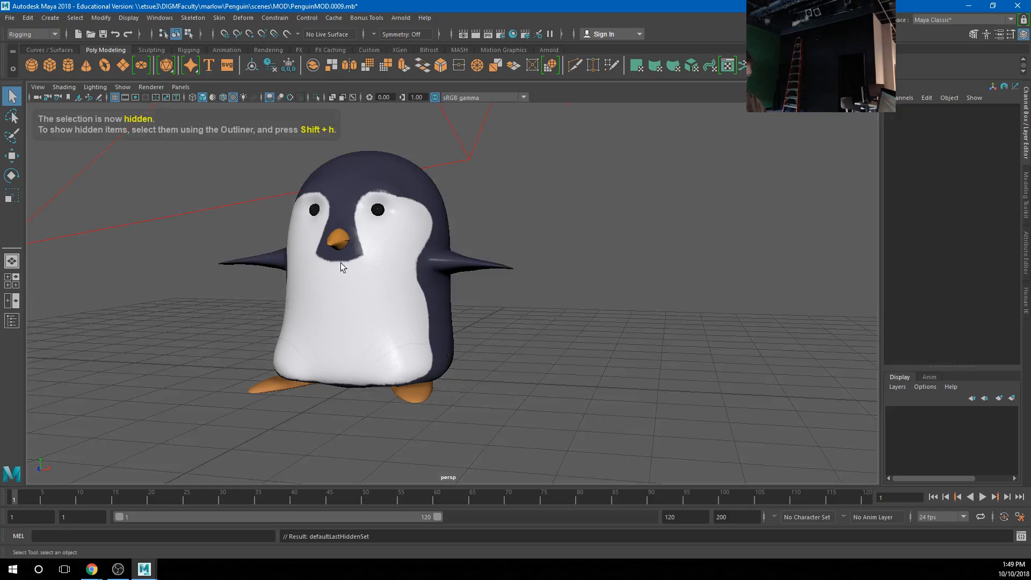
drag(138, 177, 179, 275)
key(ctrl+h)
Step: Switch to the side view and display the penguin in wireframe
key(space)
drag(434, 324, 359, 327)
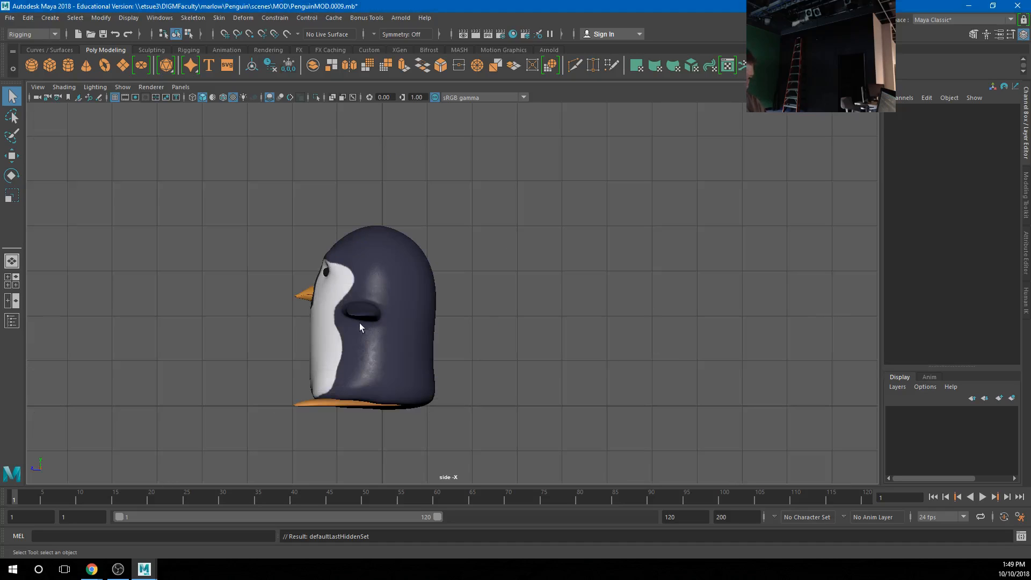
alt+right_drag(359, 327, 691, 368)
alt+middle_drag(691, 368, 577, 308)
scroll(577, 314, down, 2)
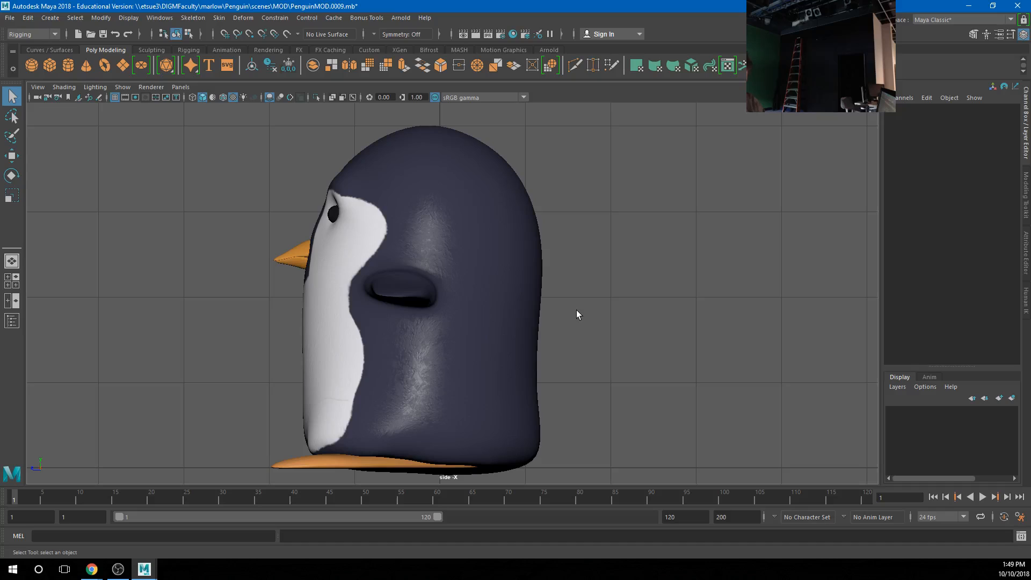
key(4)
Step: Create a four-joint chain from the penguin's base up through the body and neck to the top of the head
click(192, 16)
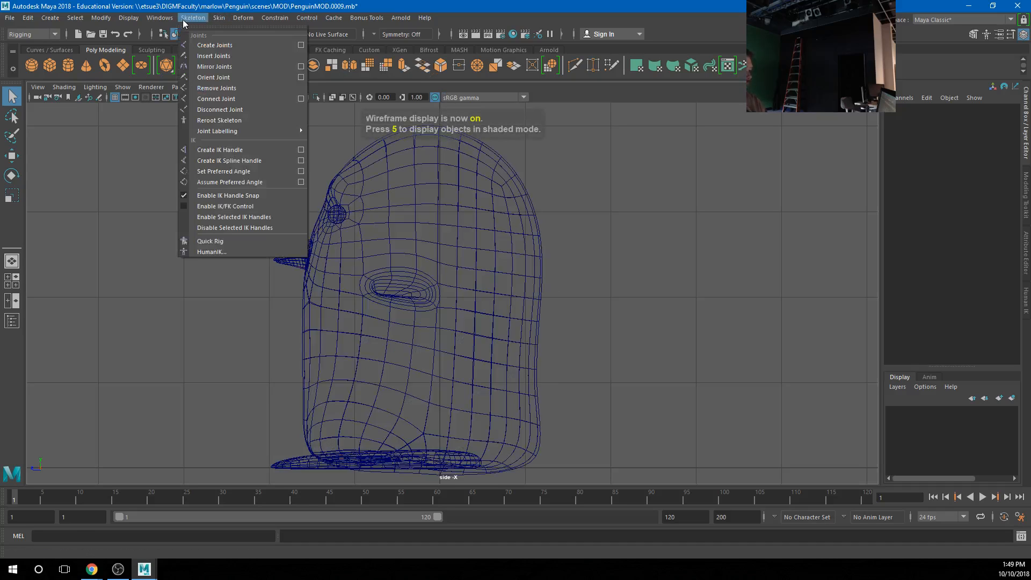
click(205, 40)
scroll(458, 347, down, 3)
scroll(457, 365, up, 1)
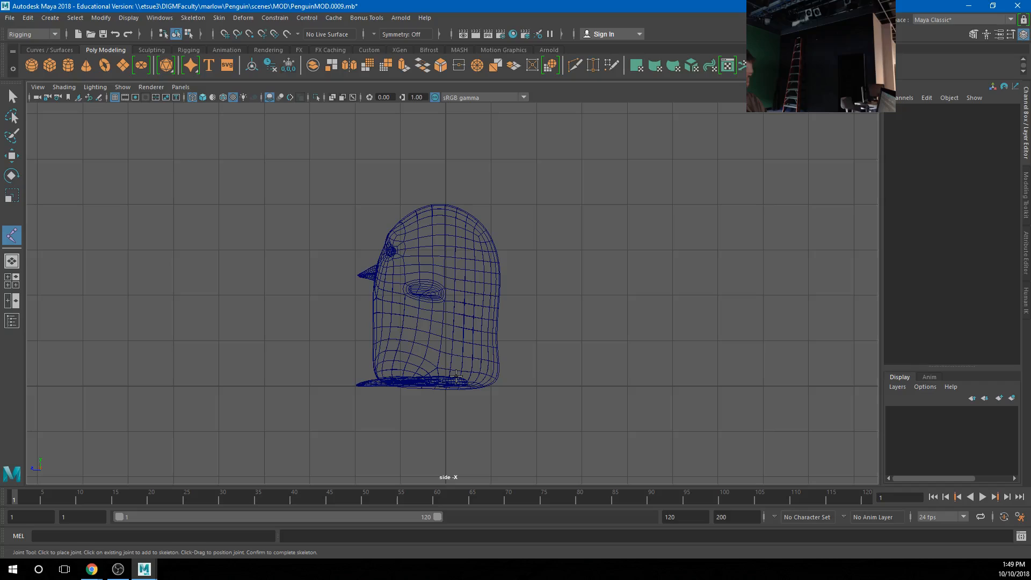
click(446, 382)
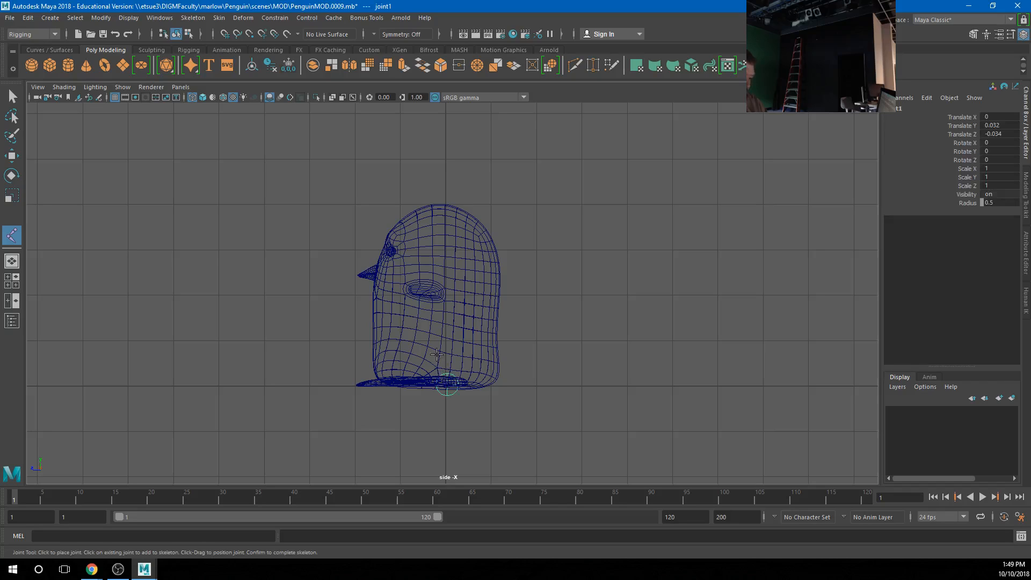
drag(438, 354, 440, 328)
drag(439, 288, 440, 268)
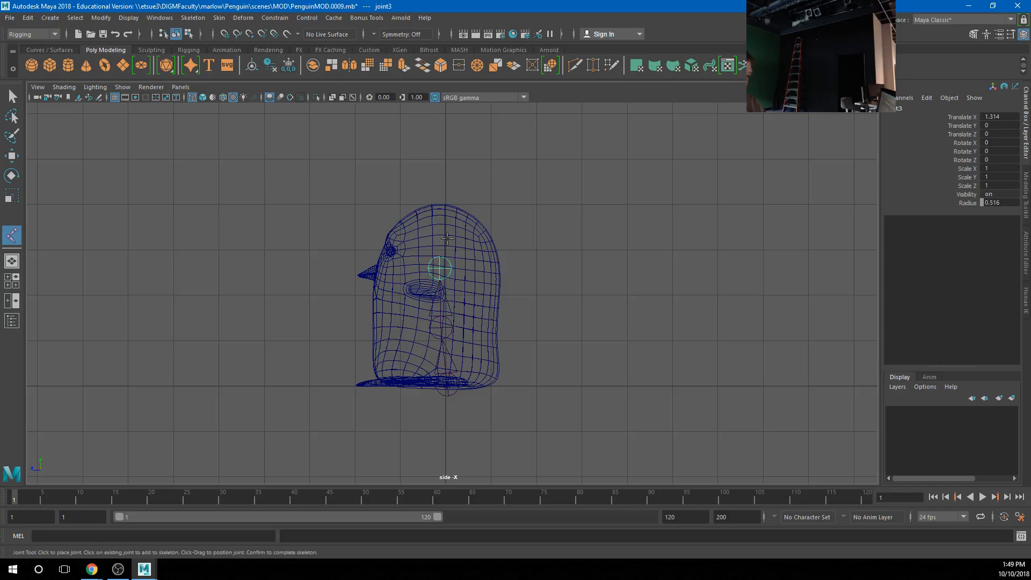
click(452, 213)
key(q)
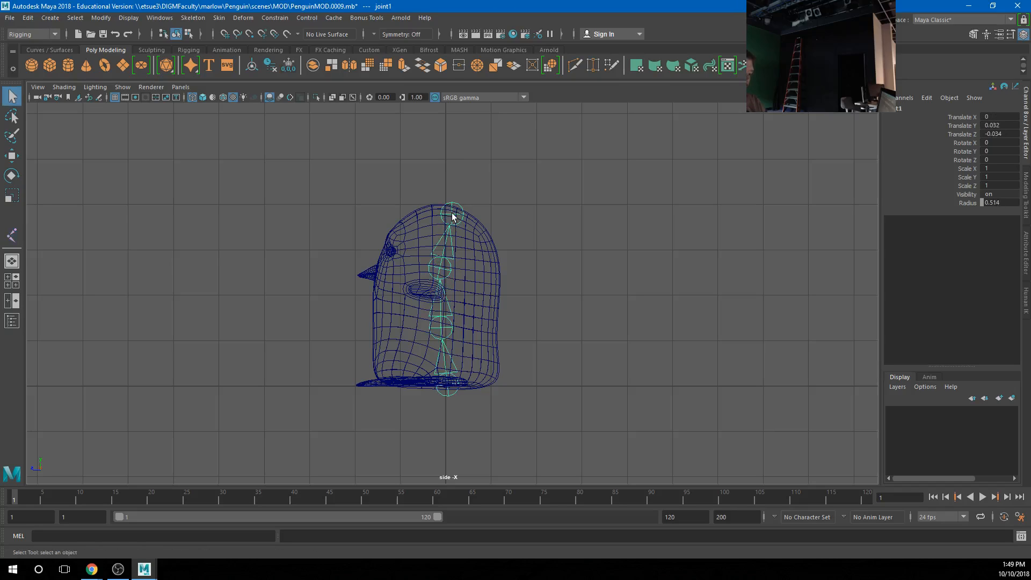
Step: Branch a joint chain from the spine's third joint, with one joint at the beak's base and one at its tip
scroll(413, 294, up, 4)
alt+middle_drag(395, 260, 494, 322)
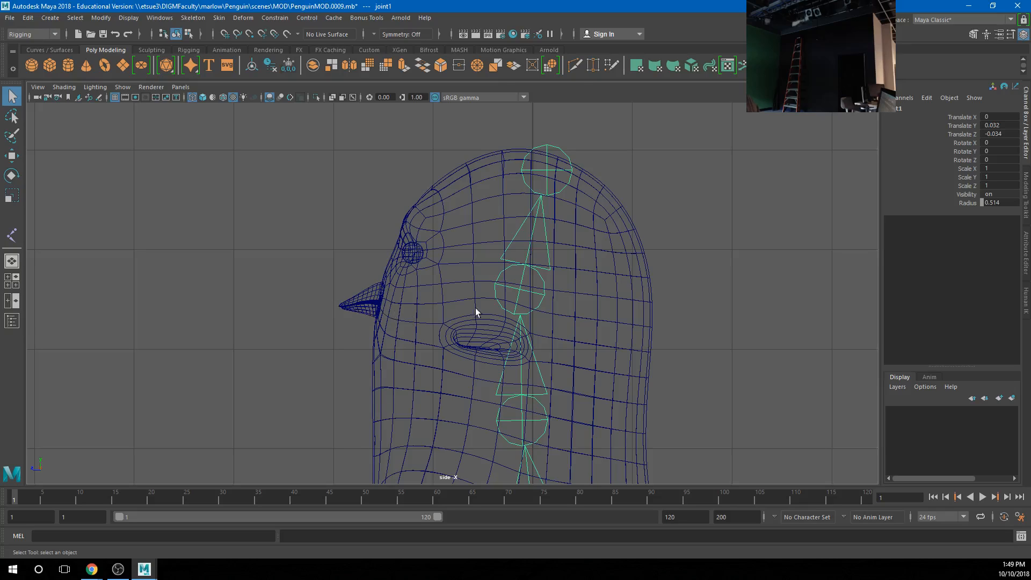
click(383, 195)
key(y)
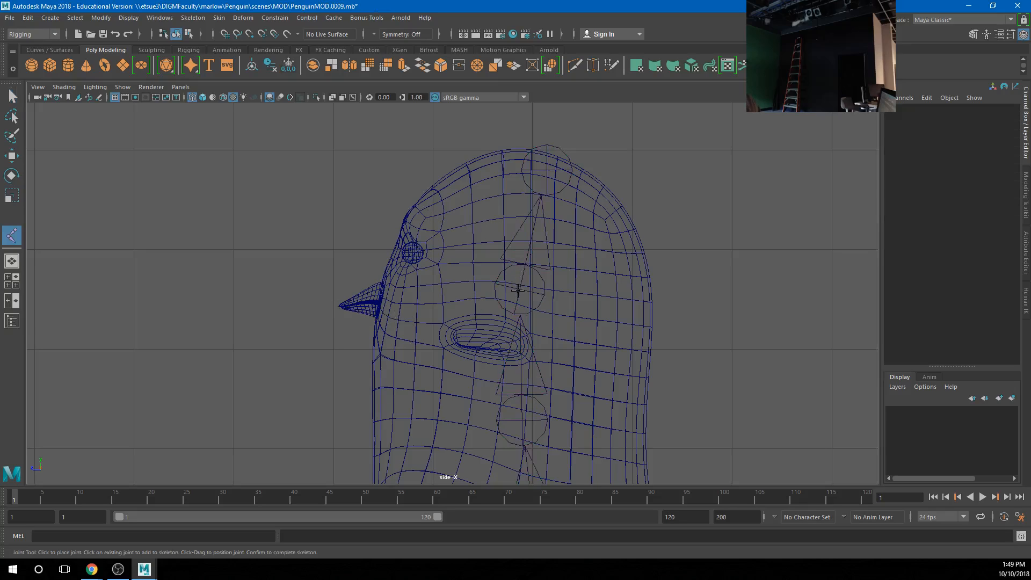
click(518, 288)
click(380, 309)
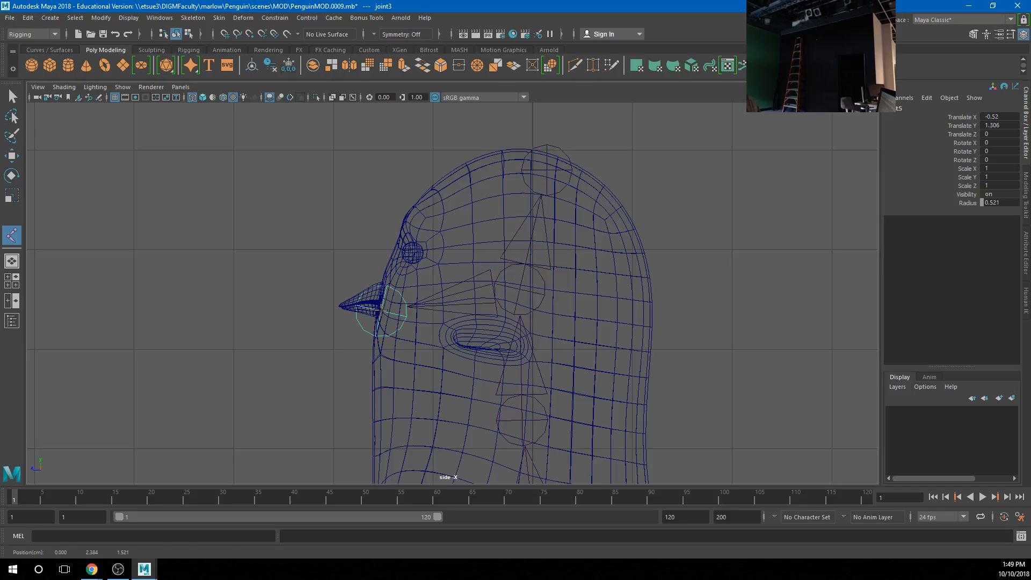
click(344, 308)
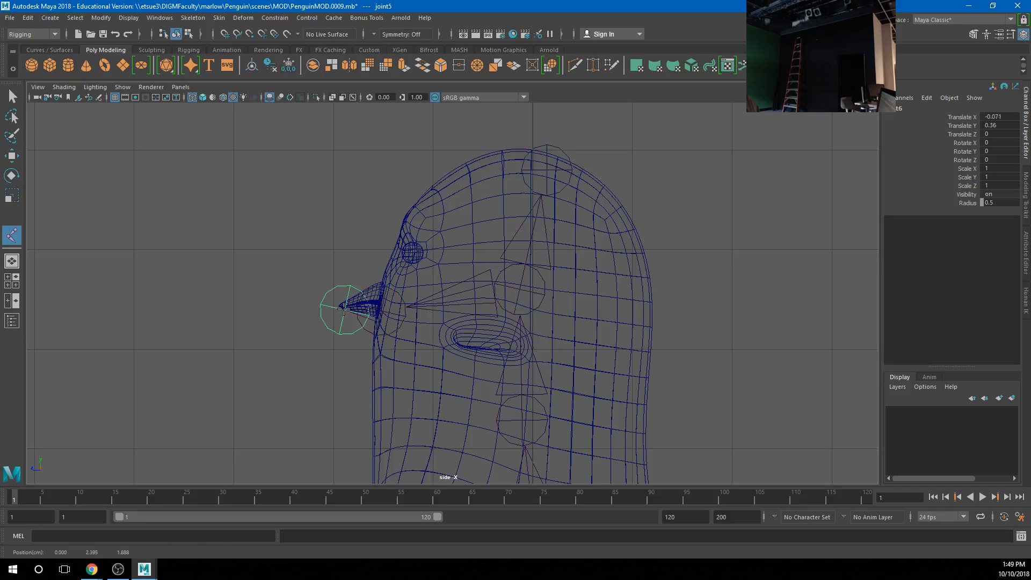
key(Return)
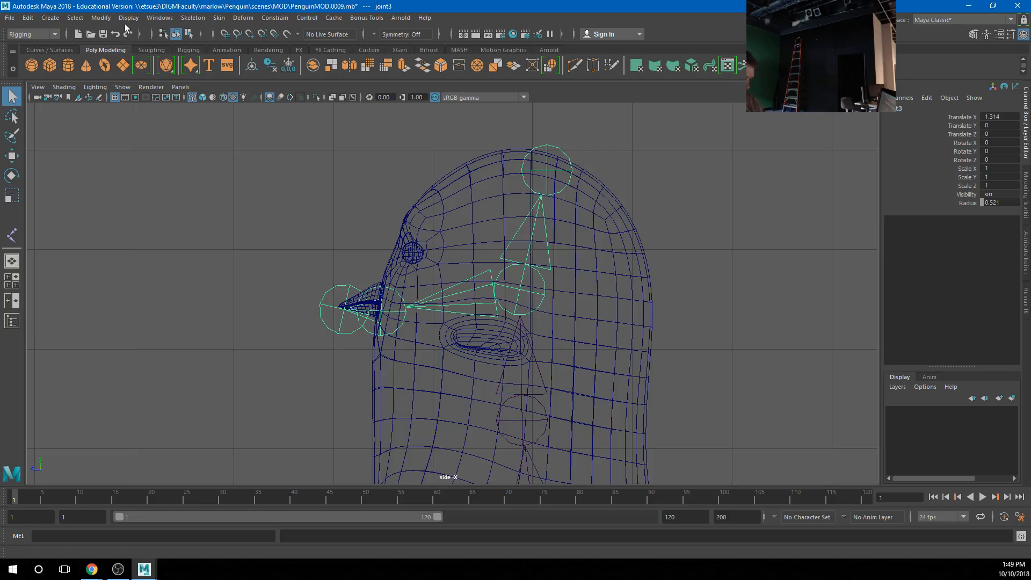
Step: Reduce the joint display size to 0.23
click(160, 18)
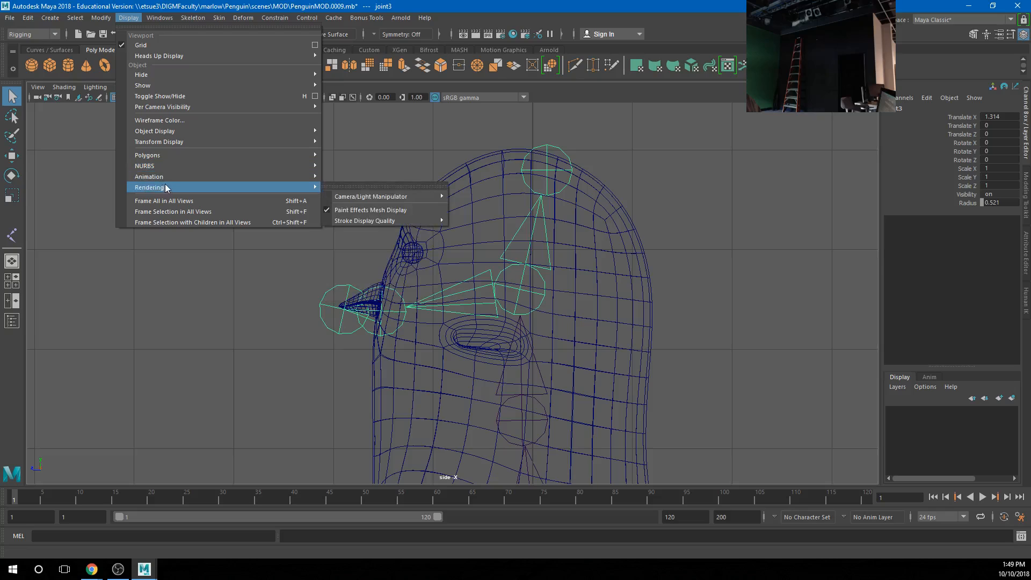
mouse_move(179, 165)
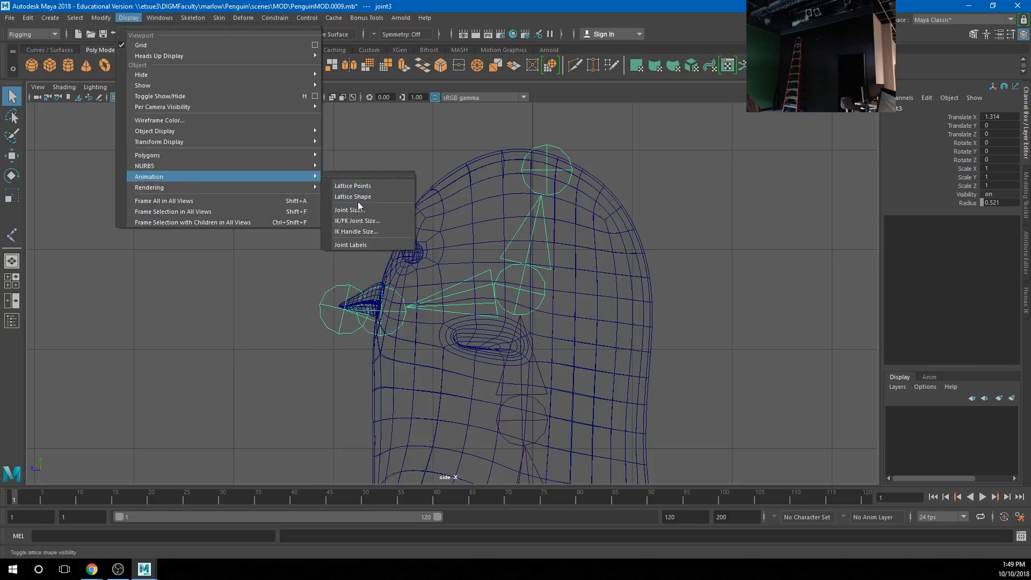
click(359, 210)
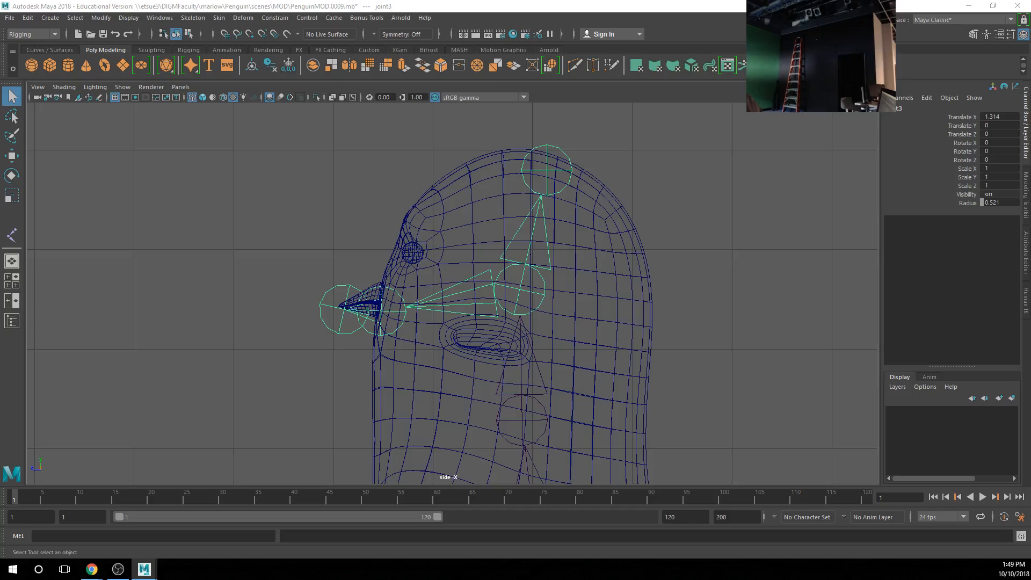
drag(785, 241, 680, 245)
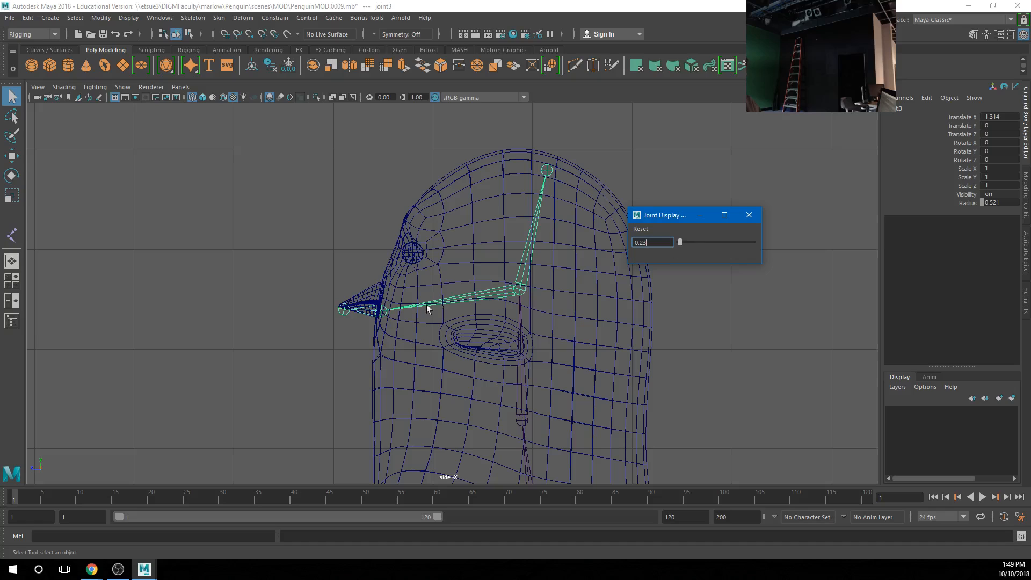
click(757, 217)
Step: Move the beak-base joint up into line with the beak and try rotating it
scroll(415, 315, up, 6)
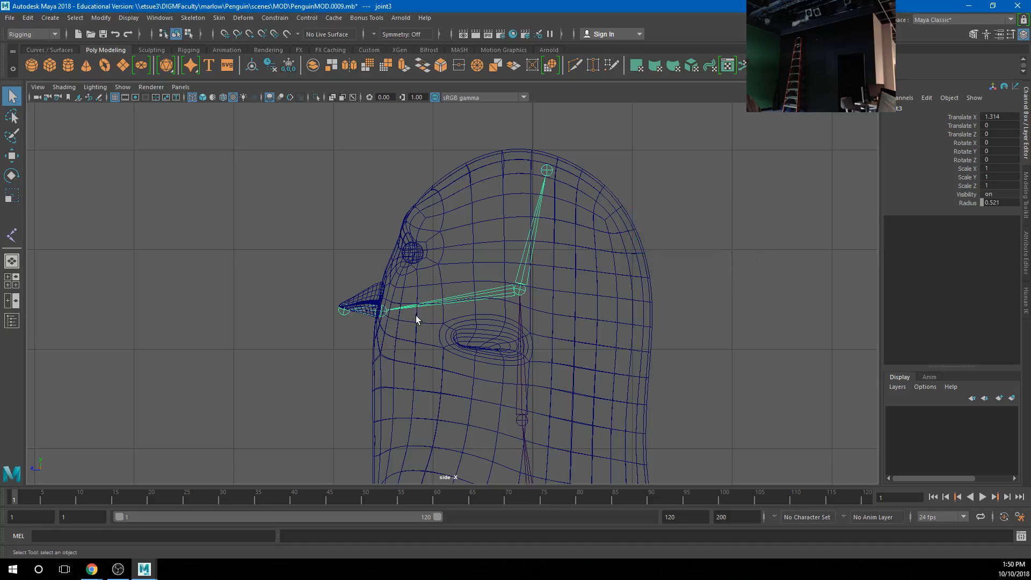
alt+middle_drag(327, 329, 456, 349)
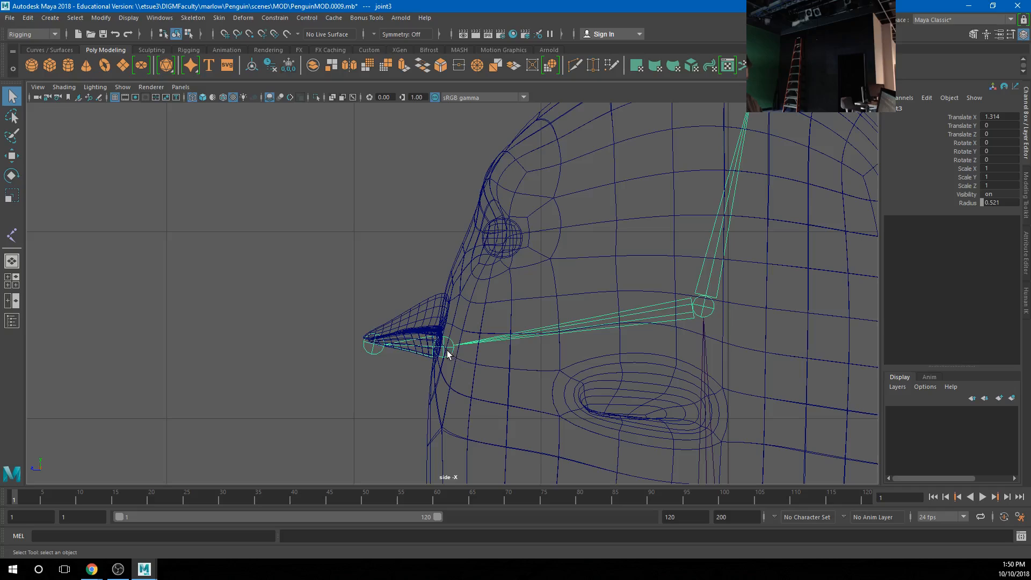
click(445, 351)
key(w)
drag(442, 349, 442, 339)
key(e)
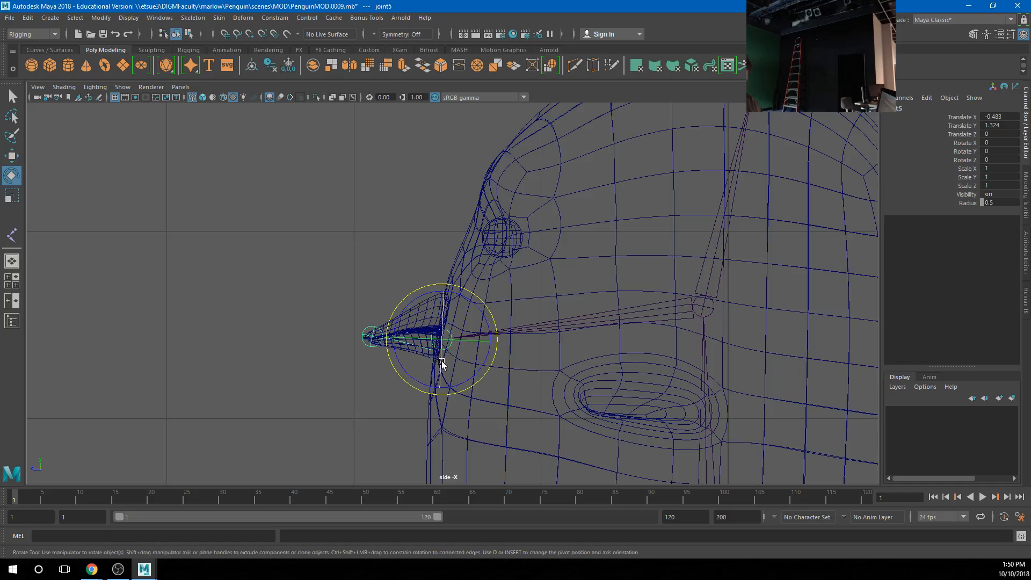
drag(417, 380, 439, 410)
Step: Examine the skeleton inside the penguin in the perspective view, with its root joint selected
key(space)
click(470, 351)
alt+drag(361, 340, 345, 301)
alt+right_drag(345, 302, 405, 296)
alt+drag(404, 296, 623, 279)
click(624, 278)
click(461, 440)
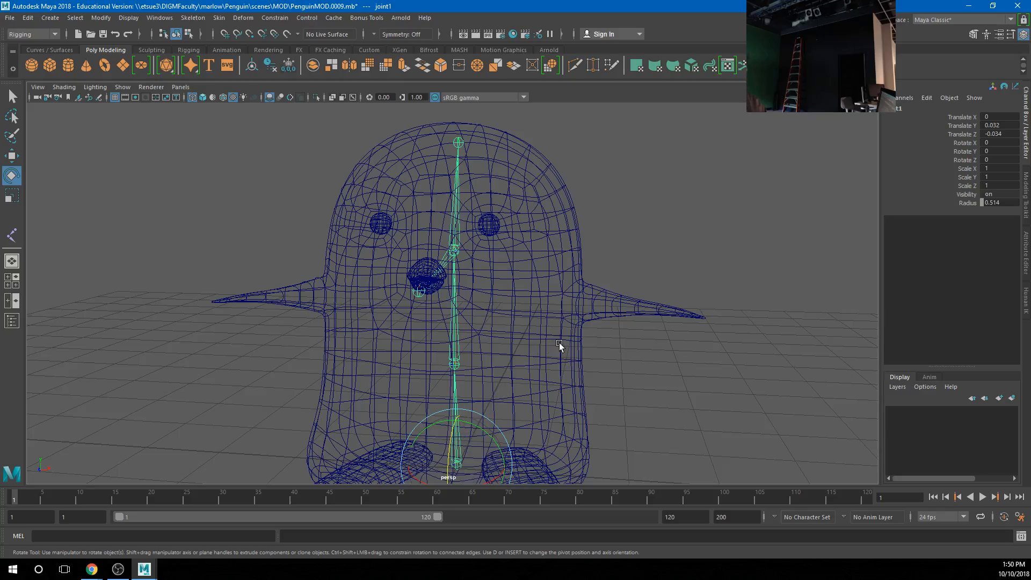
alt+drag(525, 405, 429, 408)
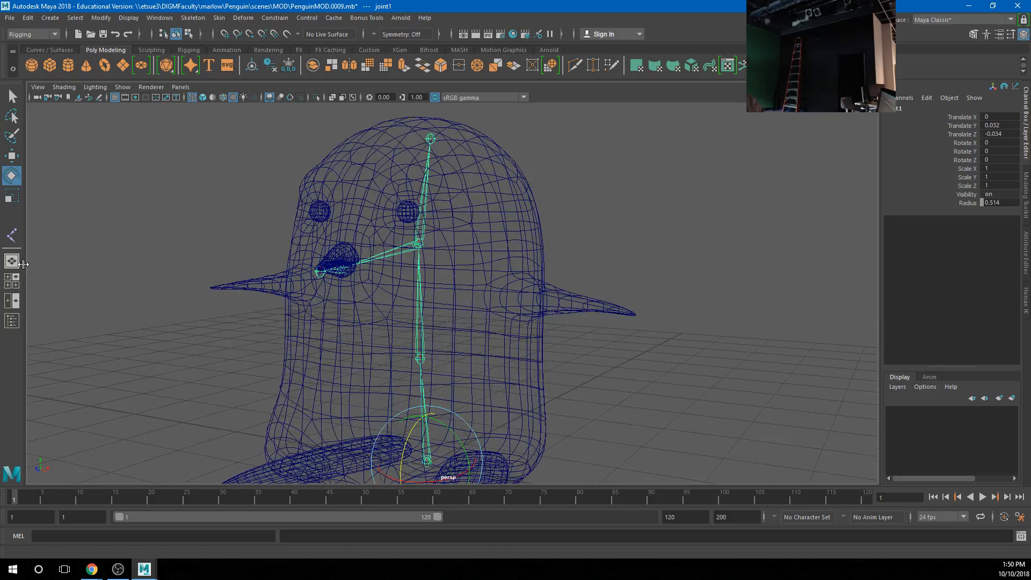
Step: Show the Outliner, expand the full joint1 hierarchy, and select the beak-tip joint followed by the root joint
click(12, 320)
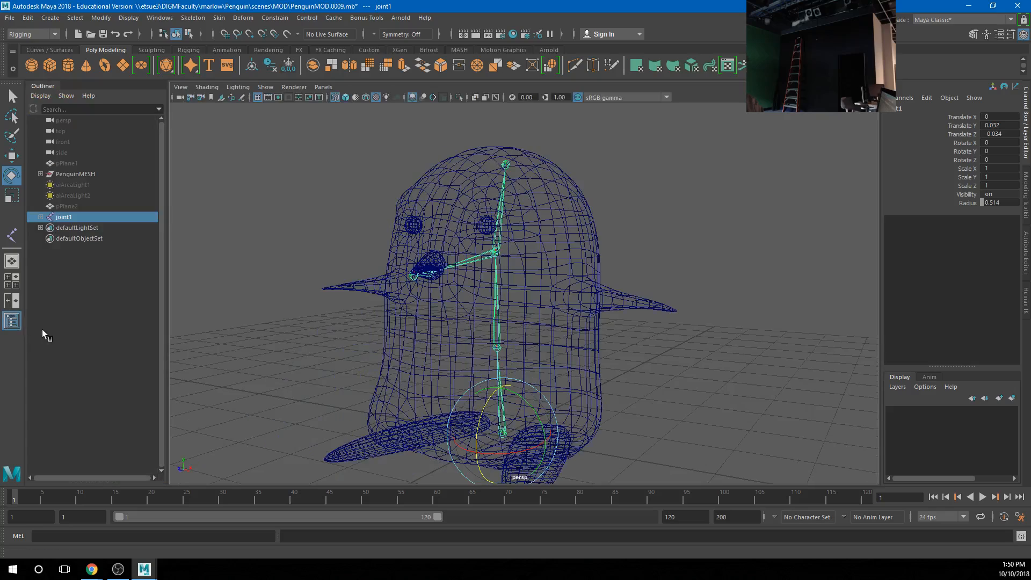
shift+click(41, 217)
click(81, 271)
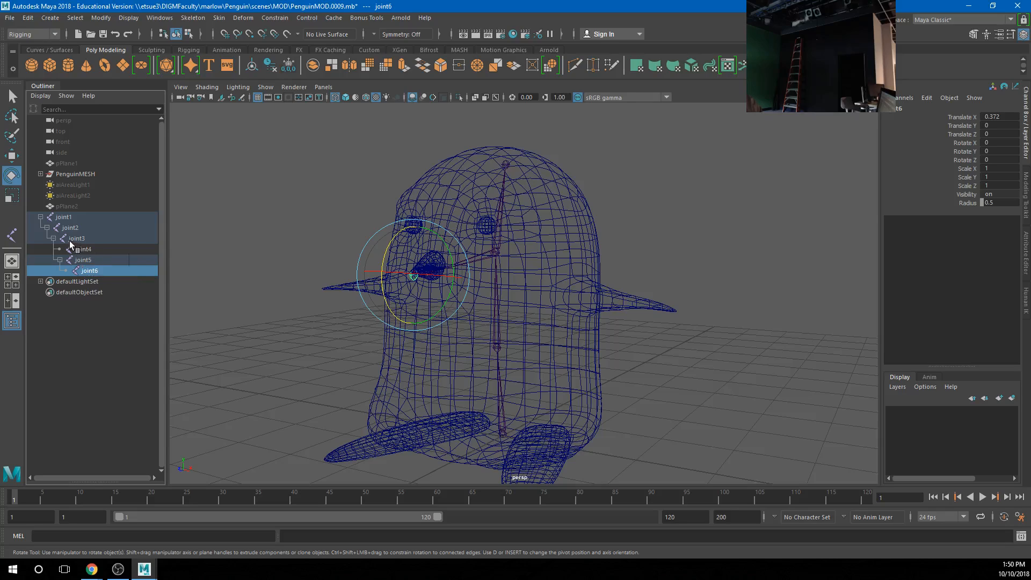
click(64, 218)
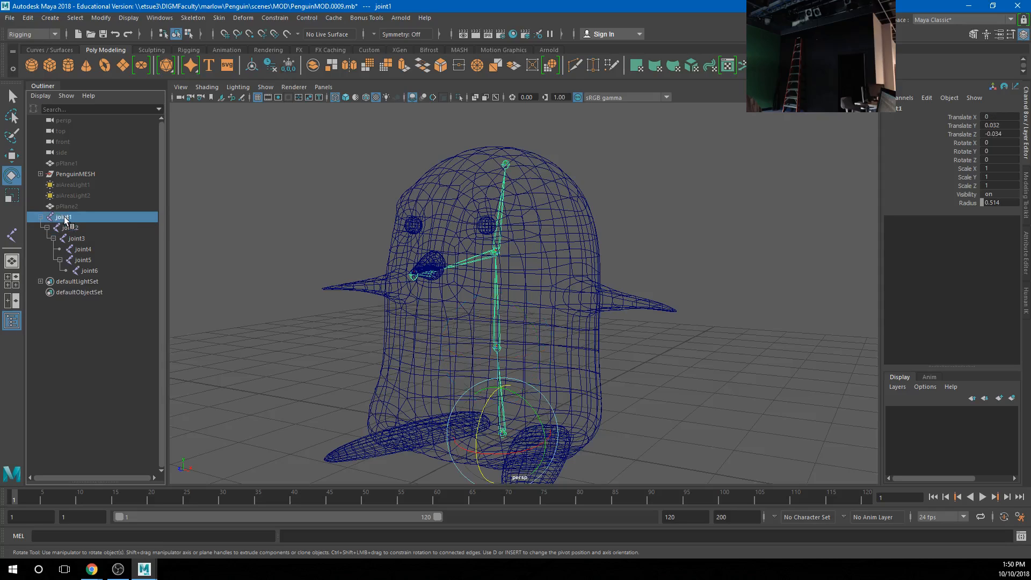
Step: Extend the selection from the root joint to joint2, joint3 and joint4, leaving the beak joints out
shift+click(68, 229)
shift+click(72, 234)
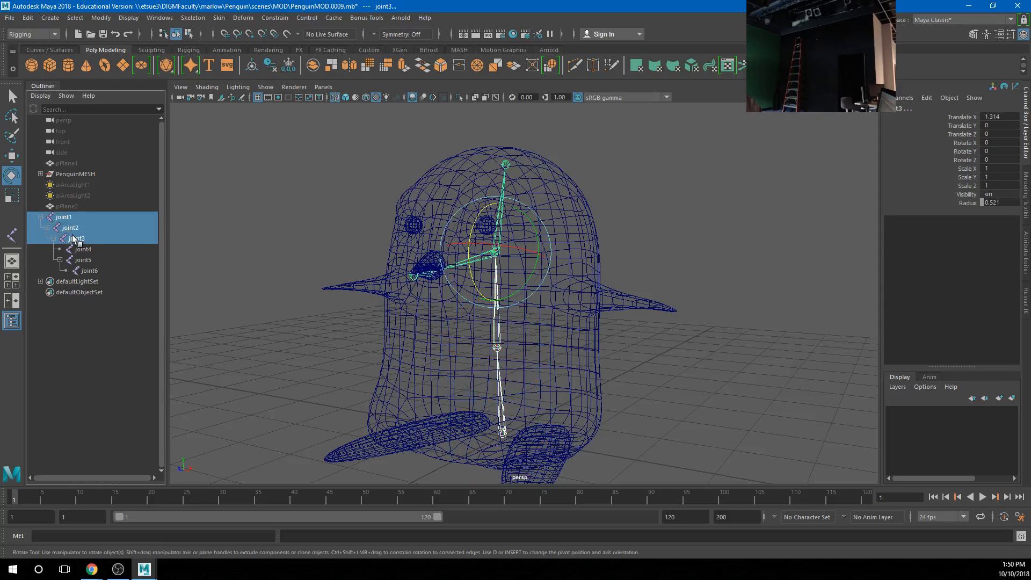
shift+click(82, 249)
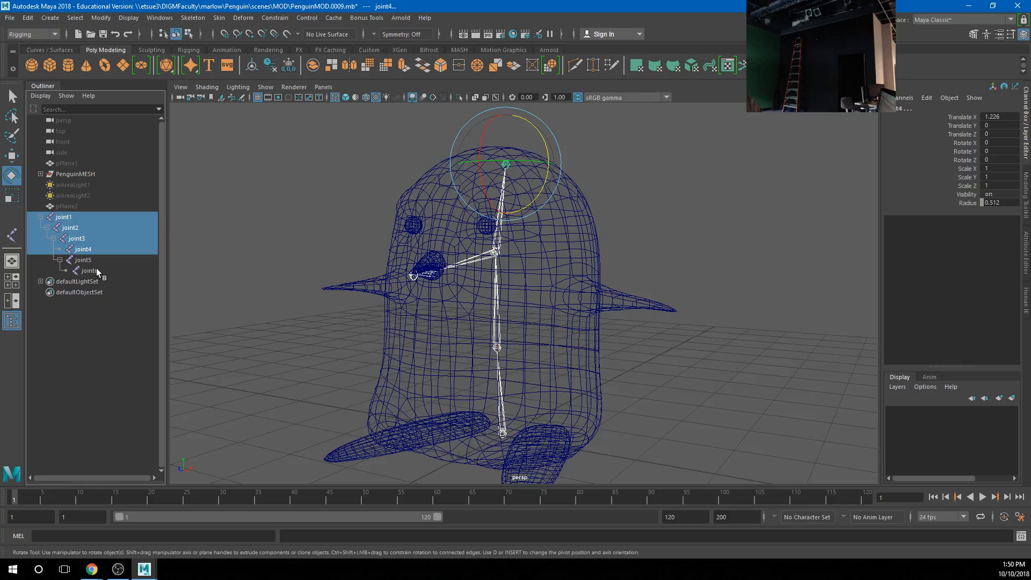
shift+click(86, 263)
ctrl+click(85, 261)
Step: Add the penguin's body, both eyes, both feet and top beak meshes to the joint selection
shift+click(572, 285)
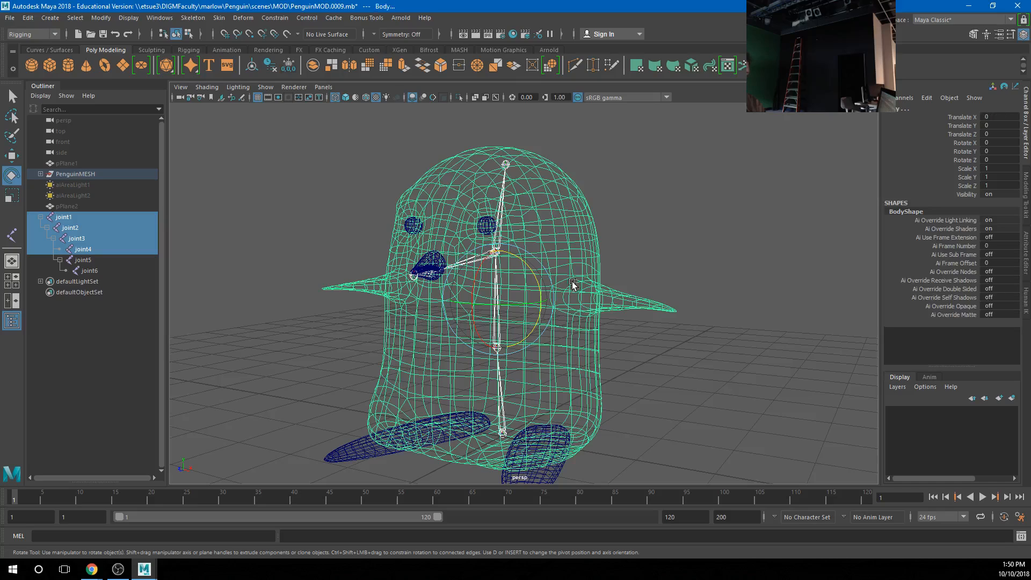
shift+click(487, 223)
shift+click(411, 222)
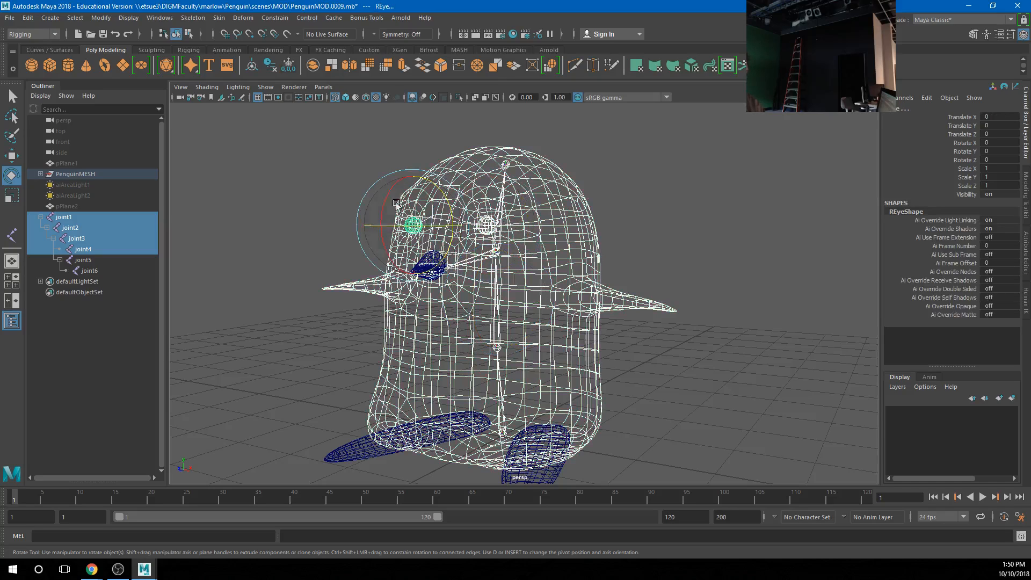
shift+click(367, 456)
shift+click(553, 476)
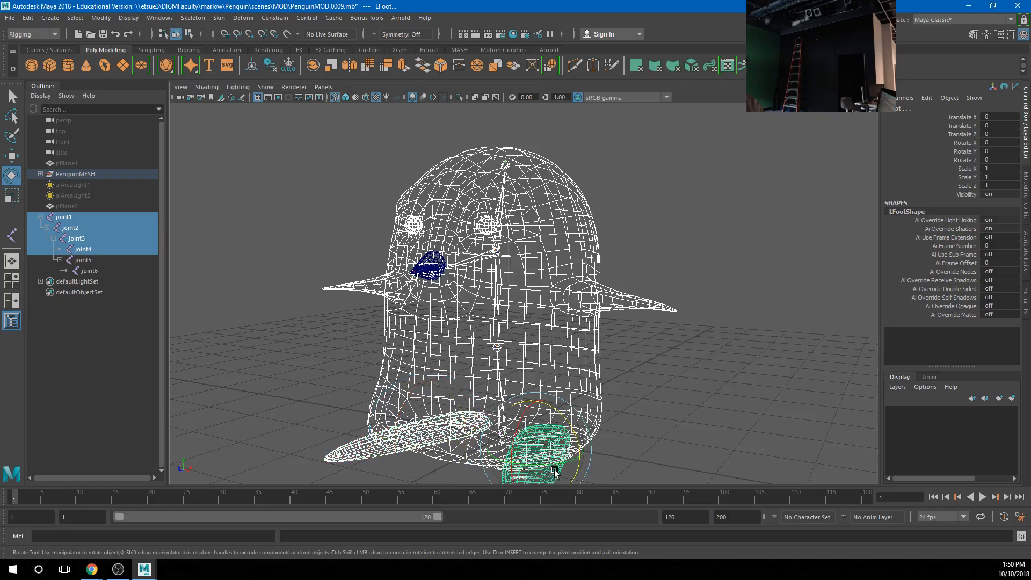
shift+click(428, 256)
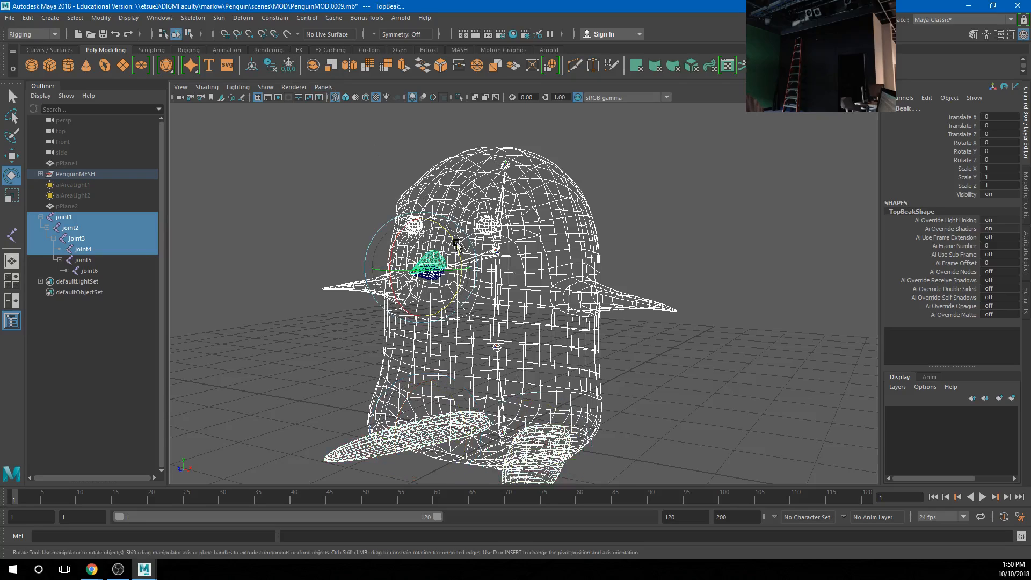
Step: Bind the selected meshes with Bind Skin, setting Bind to as Selected joints, and clear the selection
click(219, 18)
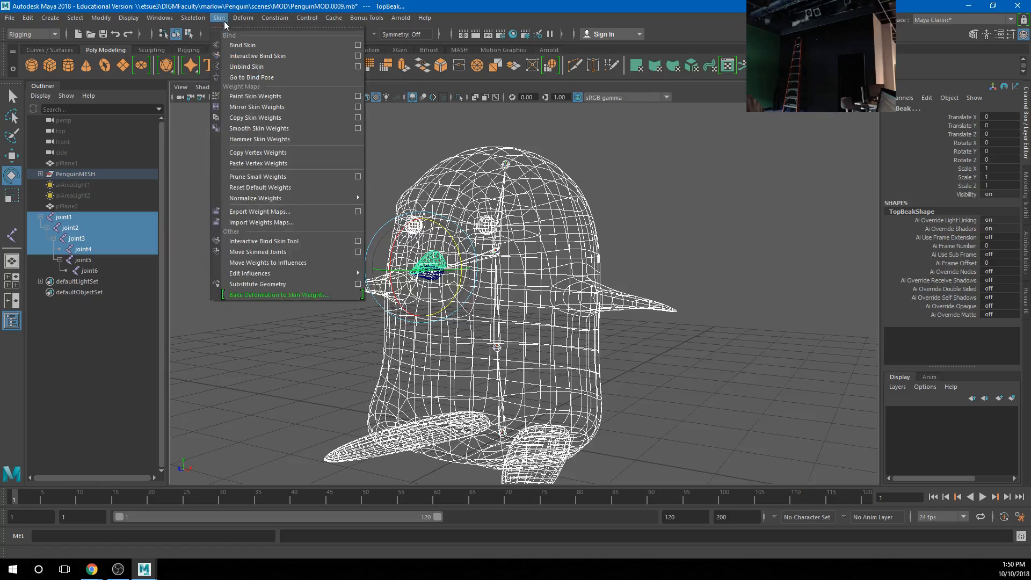
key(Escape)
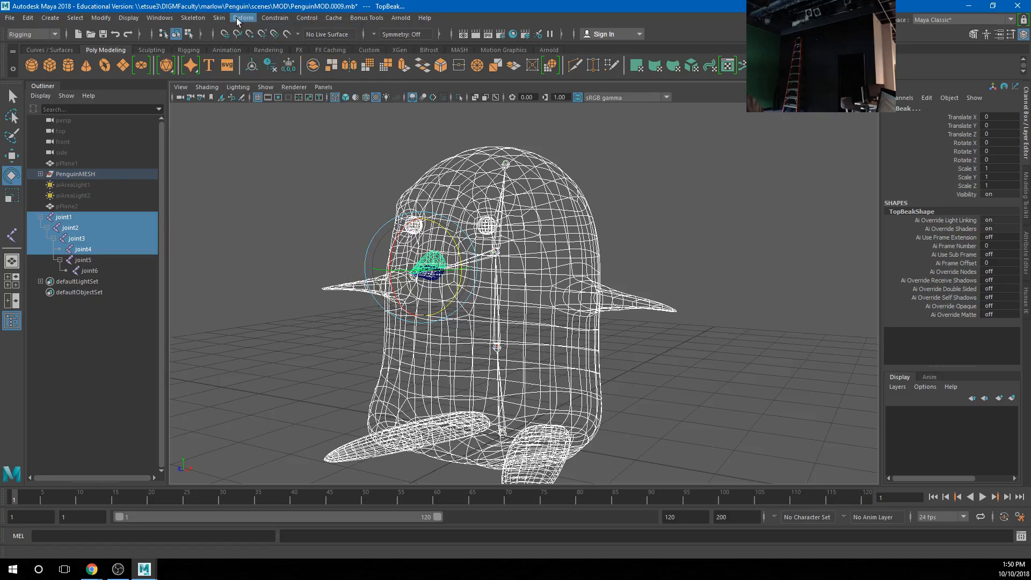
click(219, 18)
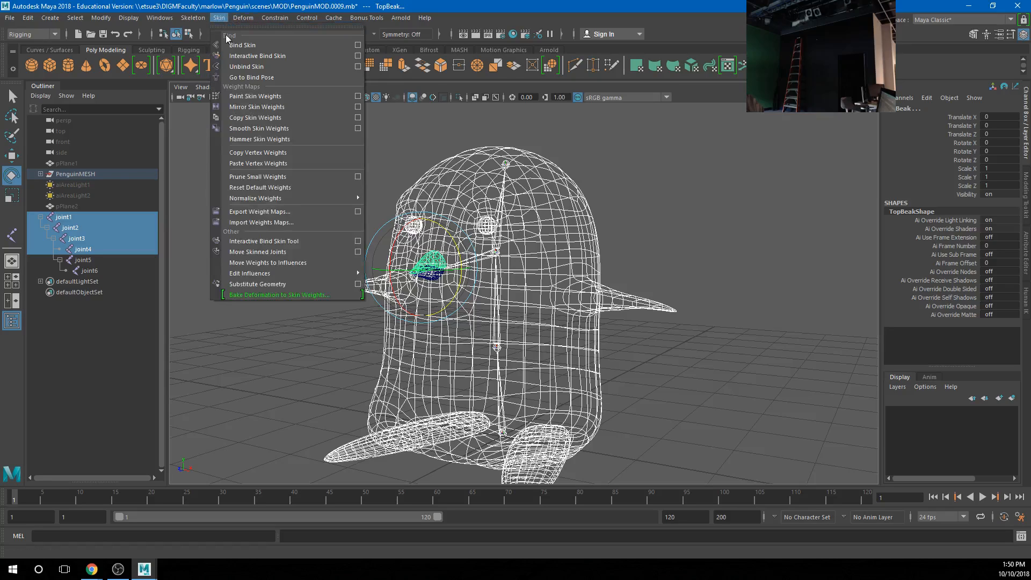
click(358, 45)
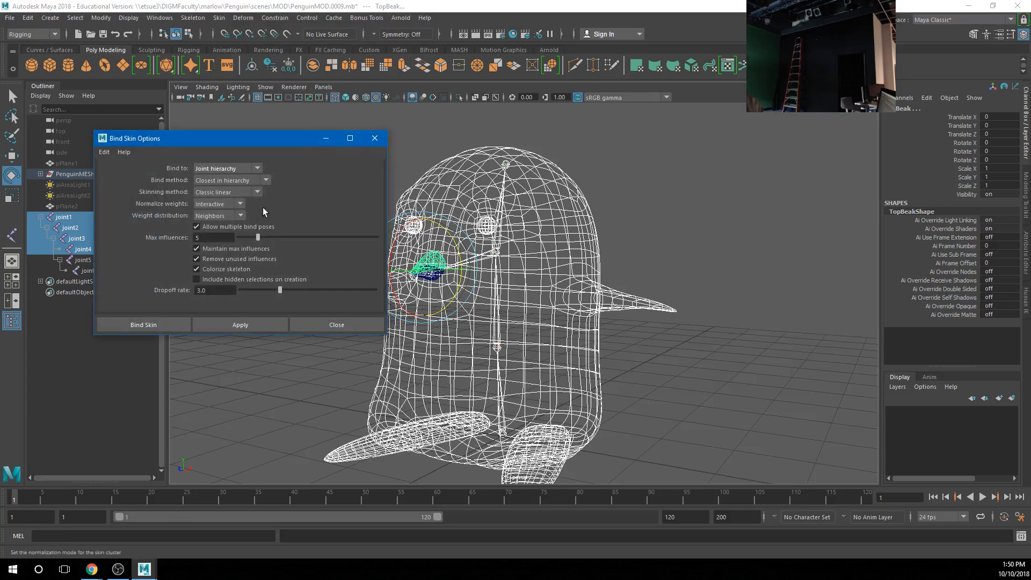
click(246, 166)
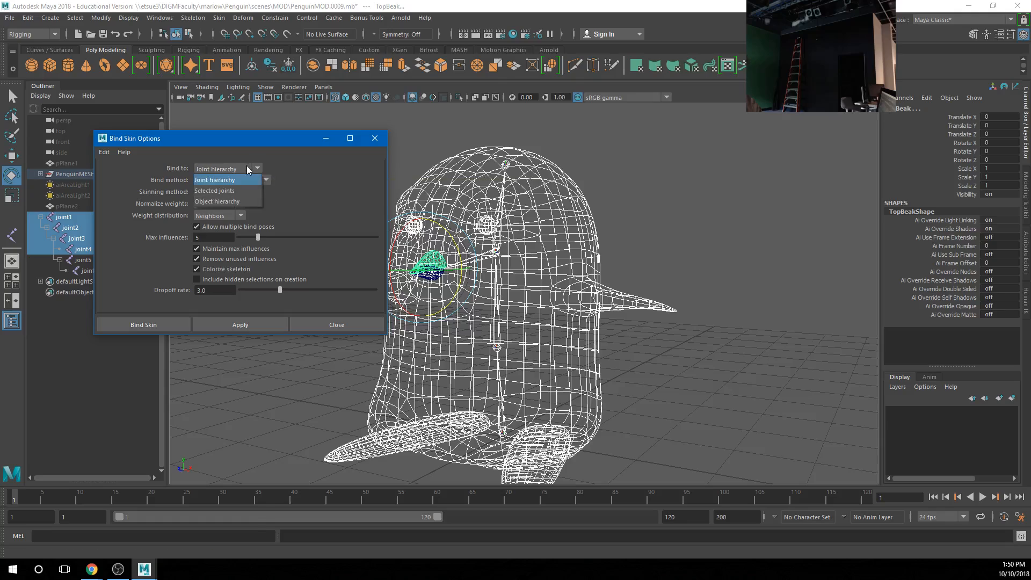
click(231, 191)
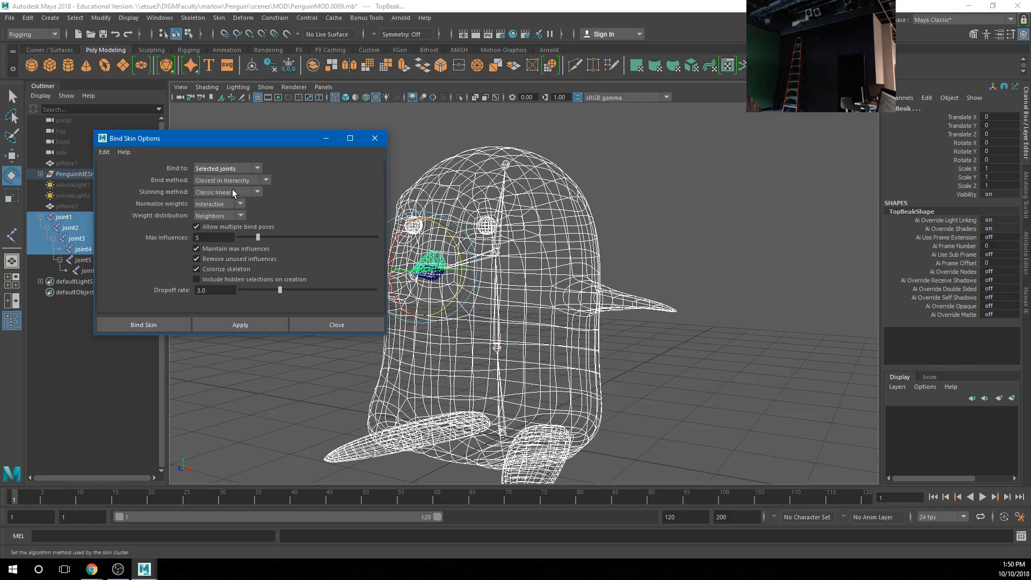
click(146, 325)
click(720, 229)
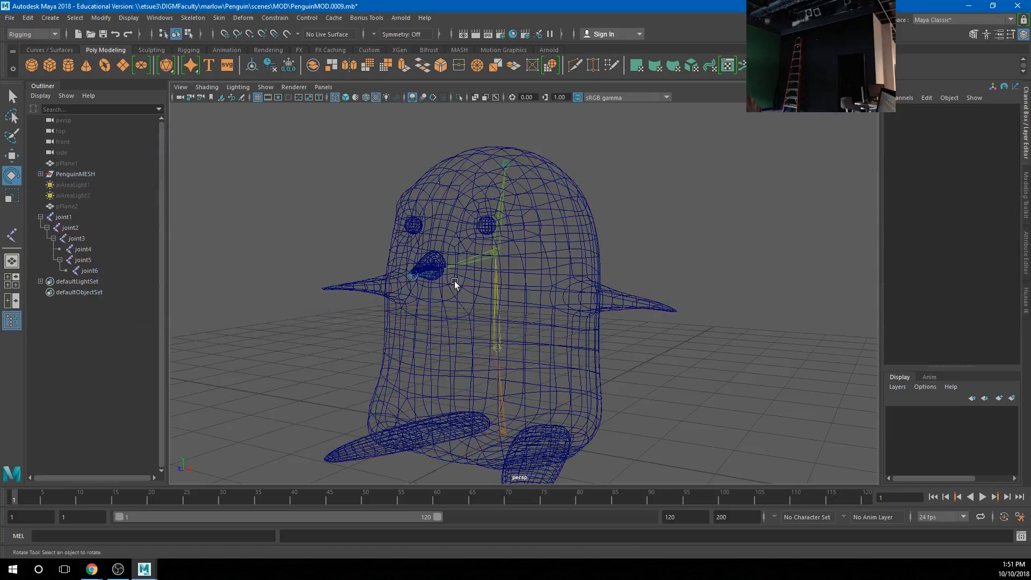
Step: Try rotating joint3 to test how the head deforms, undo the rotation and deselect the joint
click(492, 249)
drag(501, 263, 485, 247)
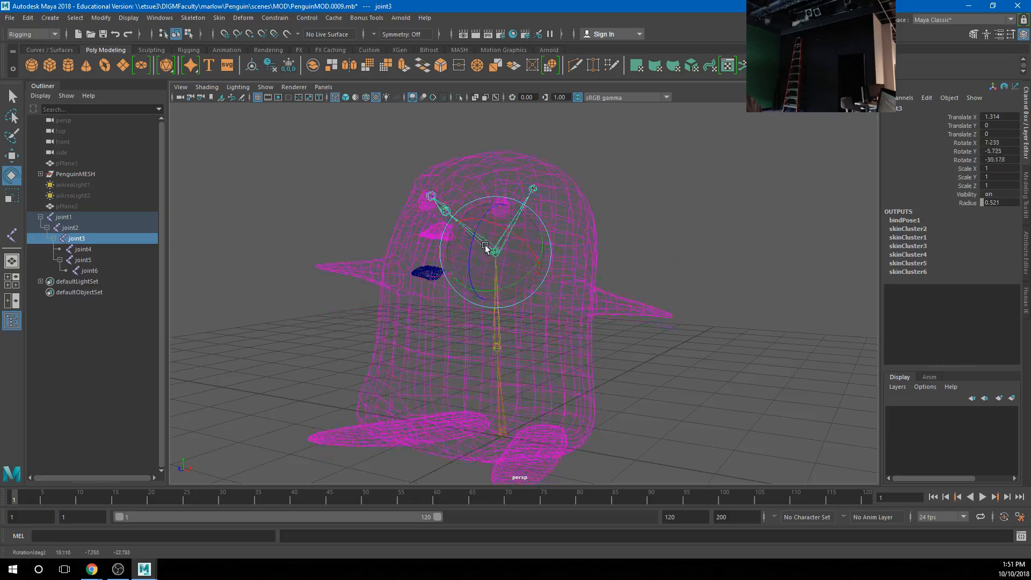
key(ctrl+z)
key(ctrl+z)
key(ctrl+z)
key(ctrl+z)
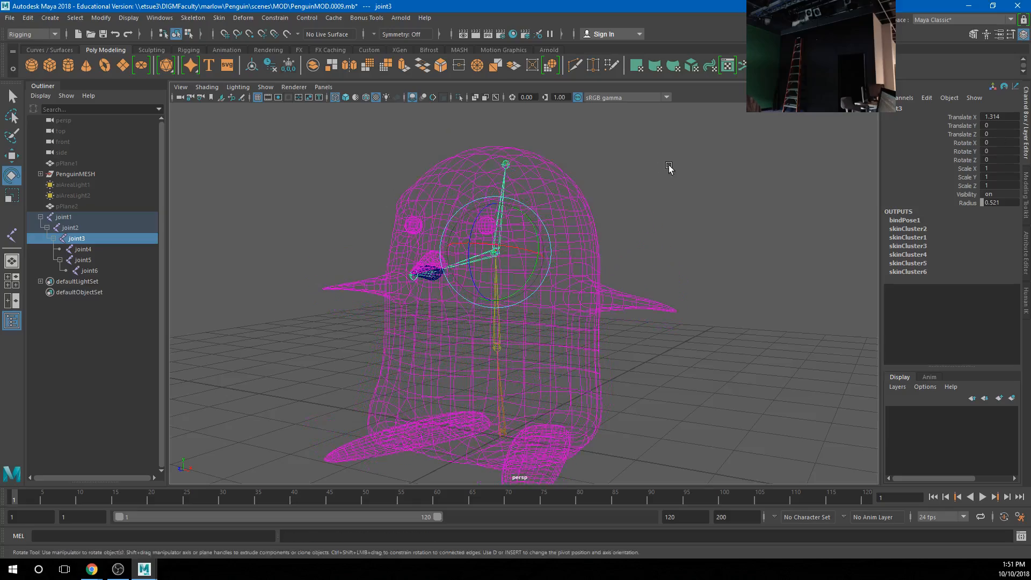
click(669, 169)
Step: Select the two beak joints, joint6 and joint5, undoing the premature addition of the bottom beak mesh
scroll(489, 271, up, 10)
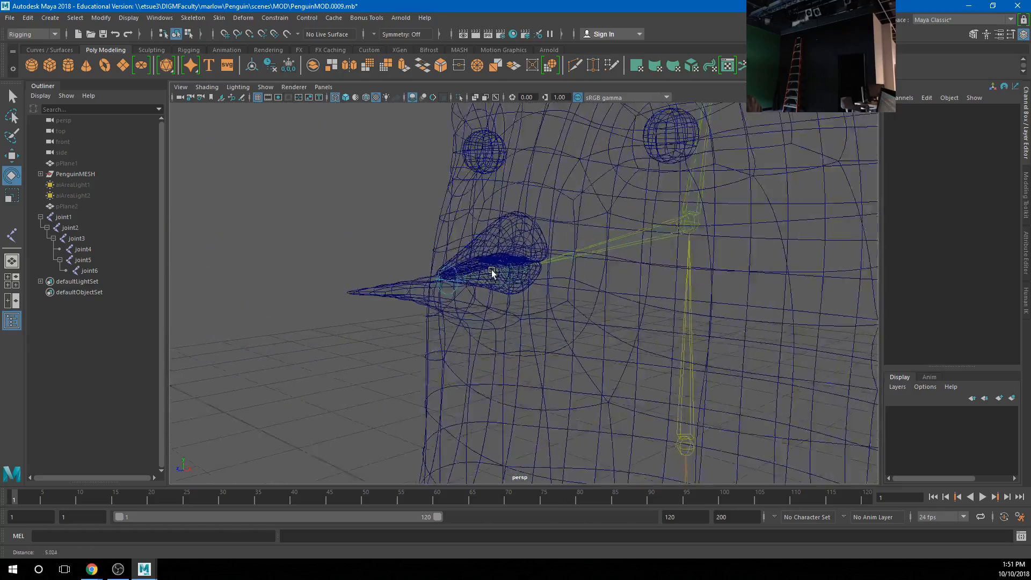
scroll(492, 273, up, 2)
click(444, 289)
click(405, 277)
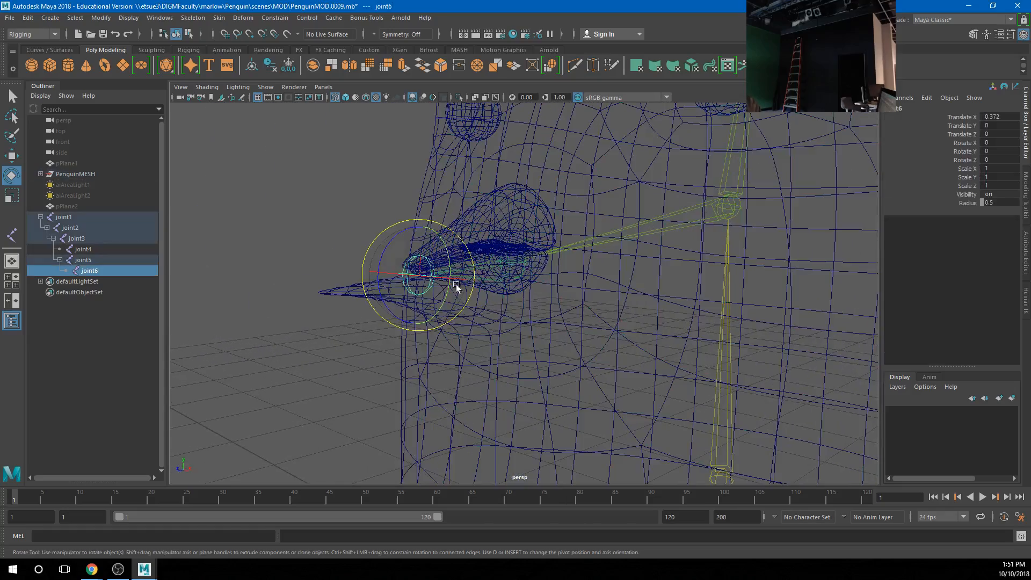
click(518, 273)
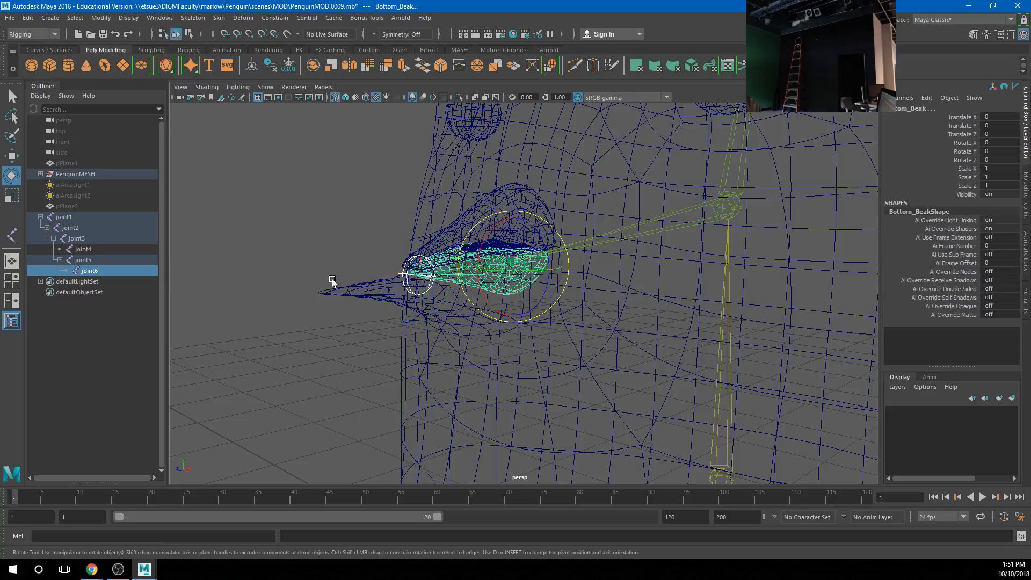
scroll(580, 290, up, 3)
alt+middle_drag(623, 307, 494, 311)
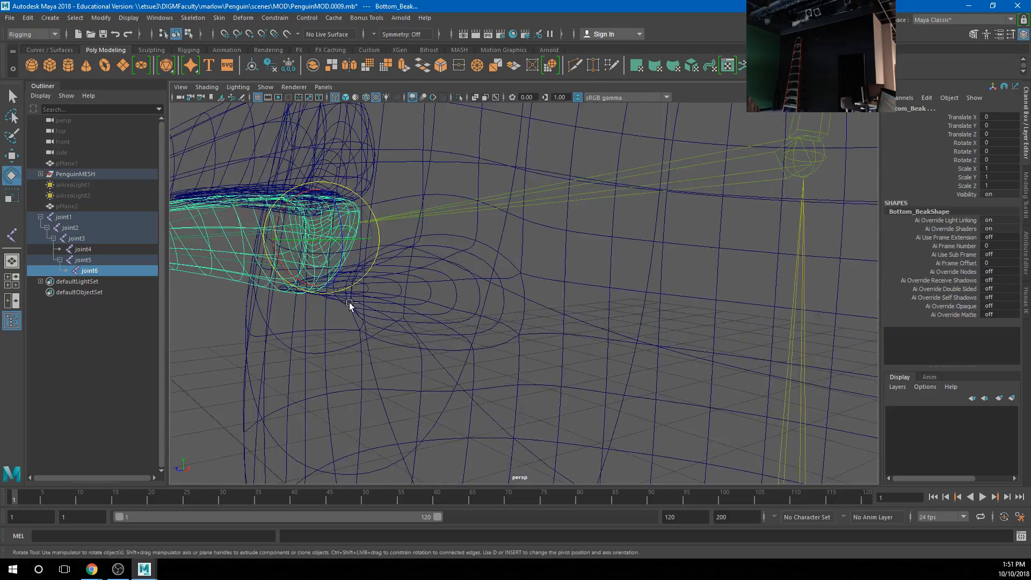
key(ctrl+z)
click(337, 228)
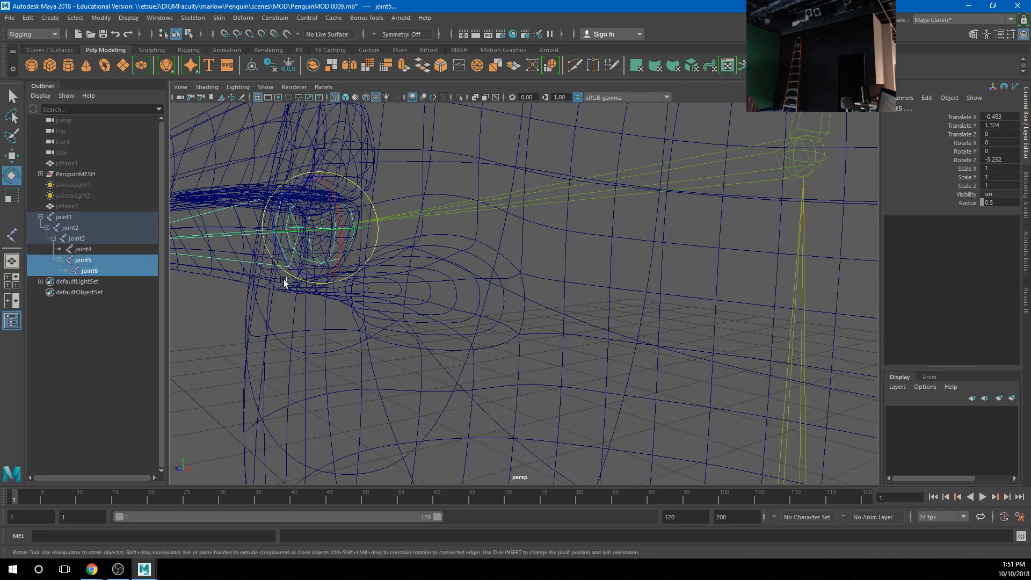
Step: Add the bottom beak and tongue meshes to the beak joint selection and bind their skin to those joints
shift+click(259, 278)
shift+click(229, 196)
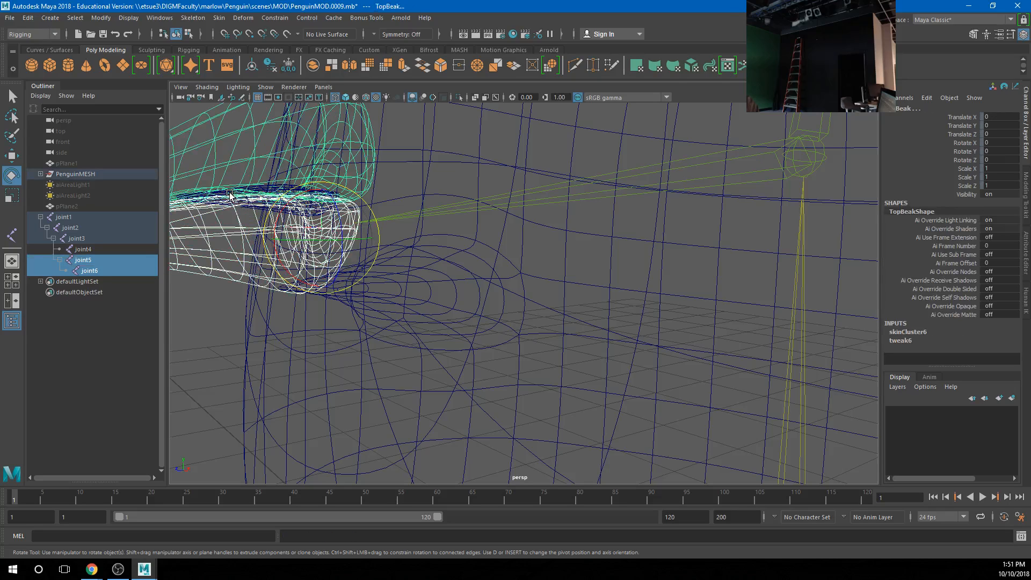
shift+click(263, 186)
alt+right_drag(490, 253, 317, 218)
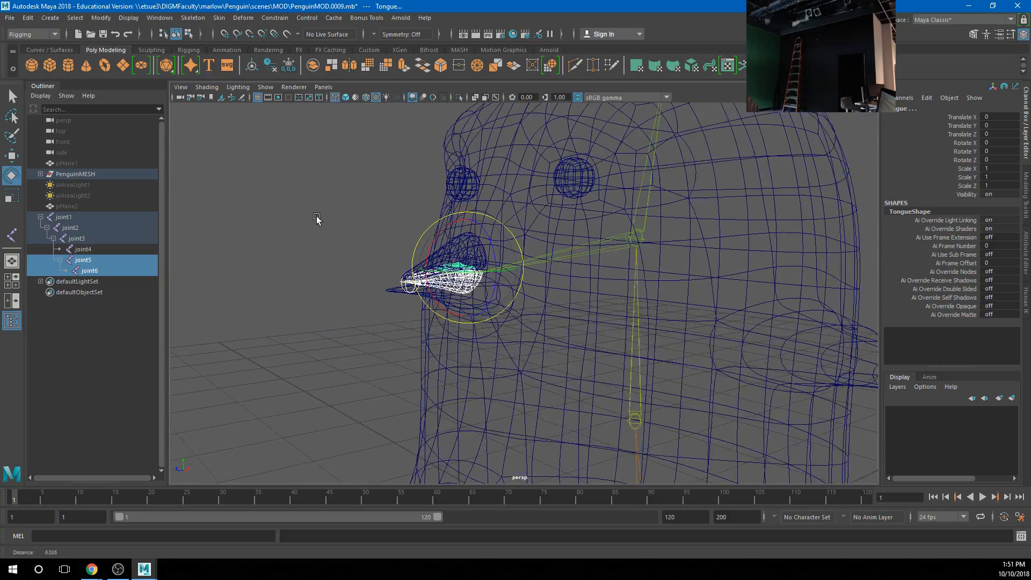
click(219, 18)
click(236, 39)
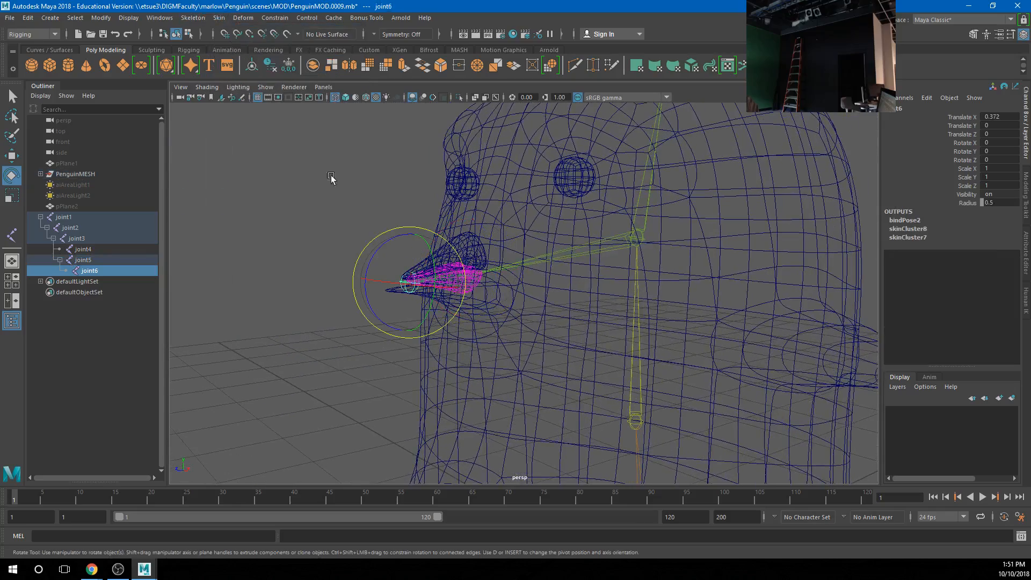
Step: Display the penguin with its textures and test the beak by rotating joint5, undoing the rotation
click(462, 276)
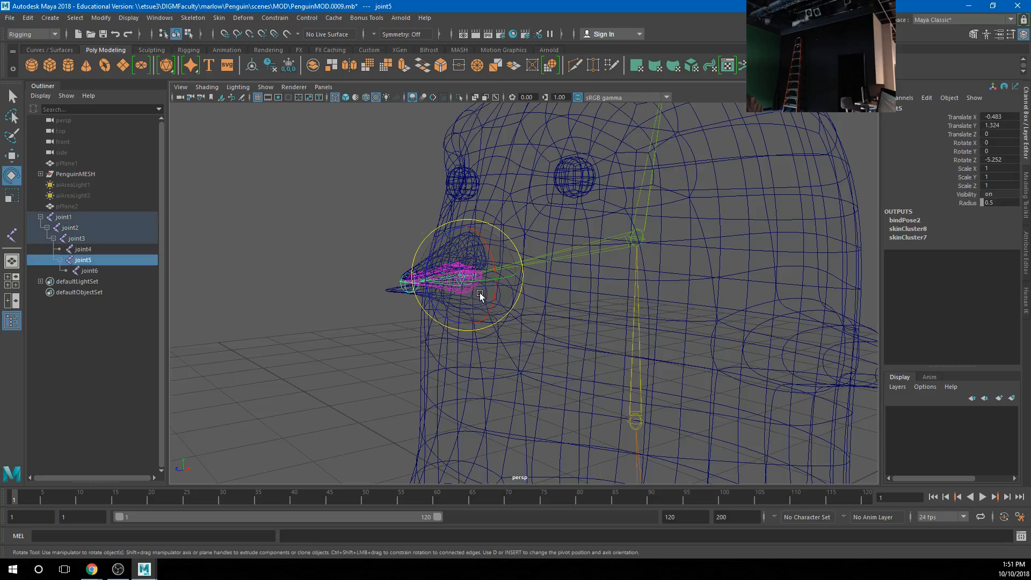
key(6)
mouse_move(434, 256)
mouse_down()
mouse_move(431, 295)
mouse_move(453, 258)
mouse_move(447, 286)
mouse_move(456, 250)
mouse_move(465, 293)
mouse_move(623, 324)
mouse_move(596, 341)
mouse_move(612, 309)
mouse_move(549, 326)
mouse_move(681, 306)
mouse_move(721, 348)
mouse_up()
key(ctrl+z)
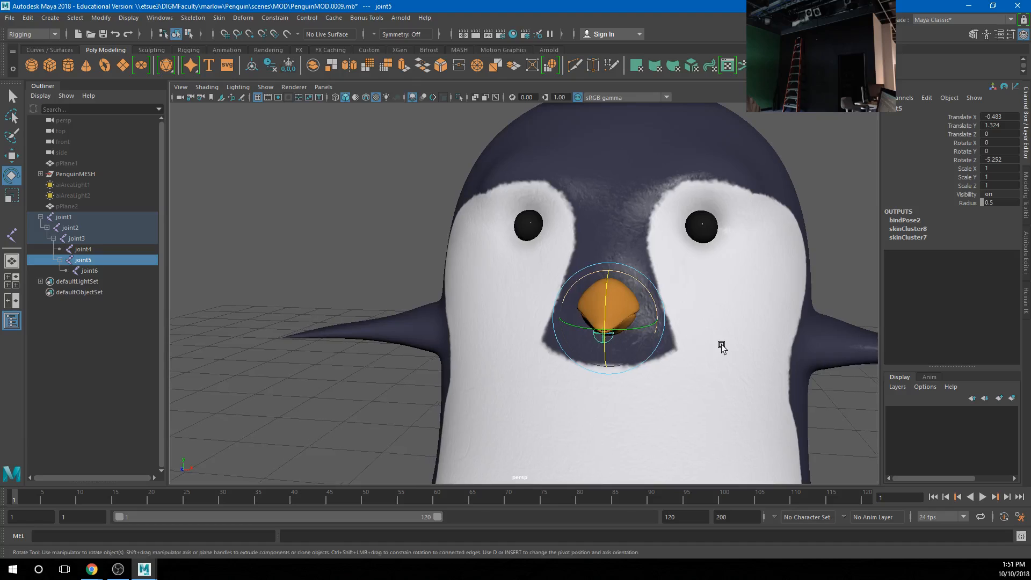
Step: Examine the penguin's face, beak and eye areas from several angles, checking the left eye and body meshes
alt+right_drag(721, 348, 769, 365)
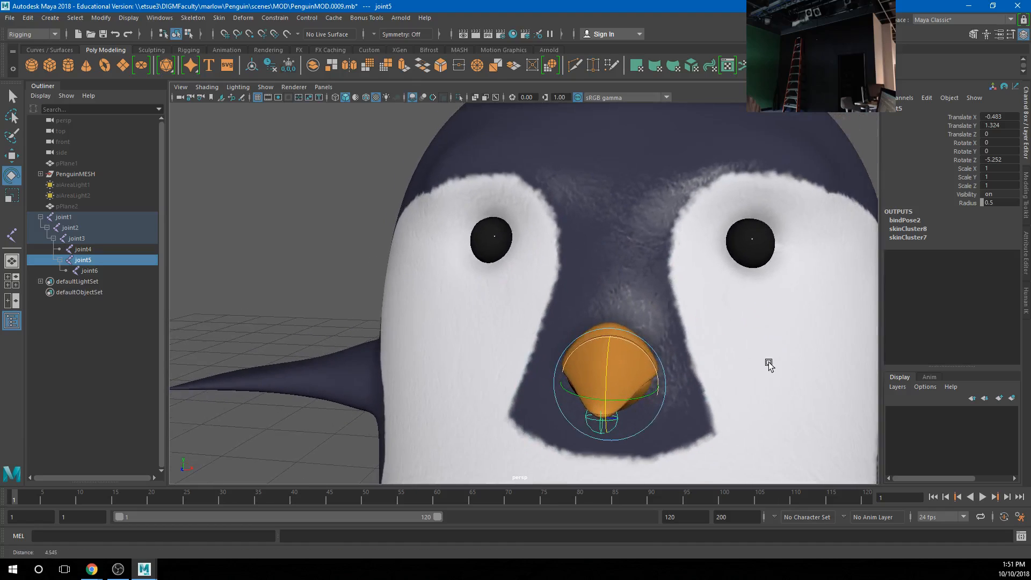
alt+middle_drag(769, 365, 588, 352)
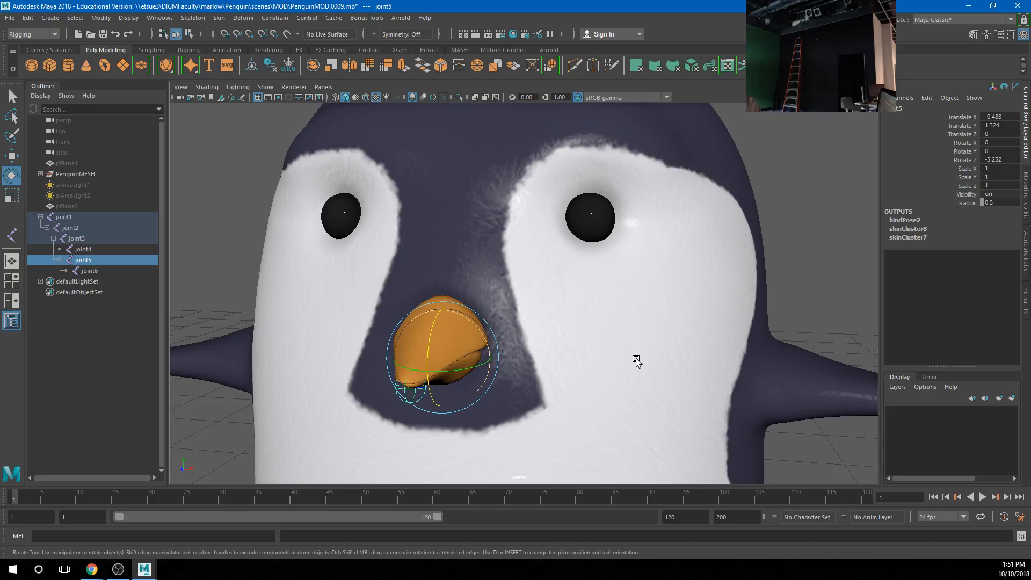
scroll(633, 316, down, 5)
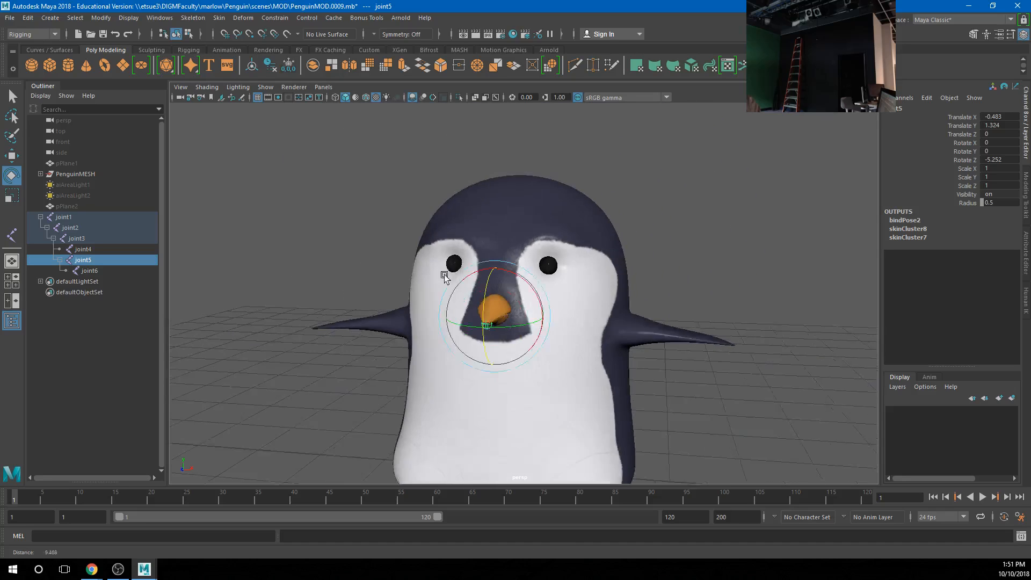
scroll(607, 292, up, 6)
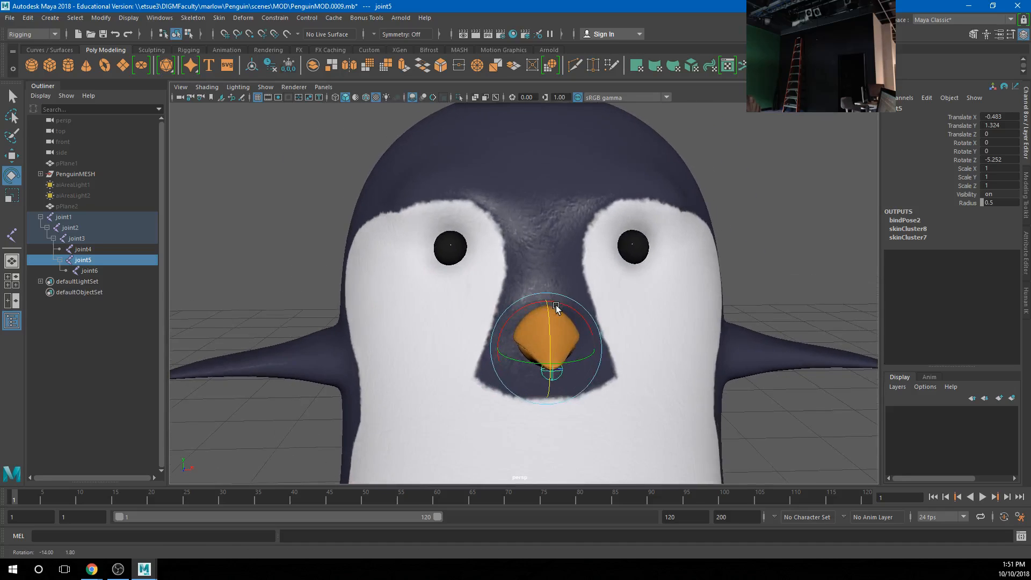
alt+drag(556, 305, 612, 252)
click(640, 231)
scroll(633, 295, down, 3)
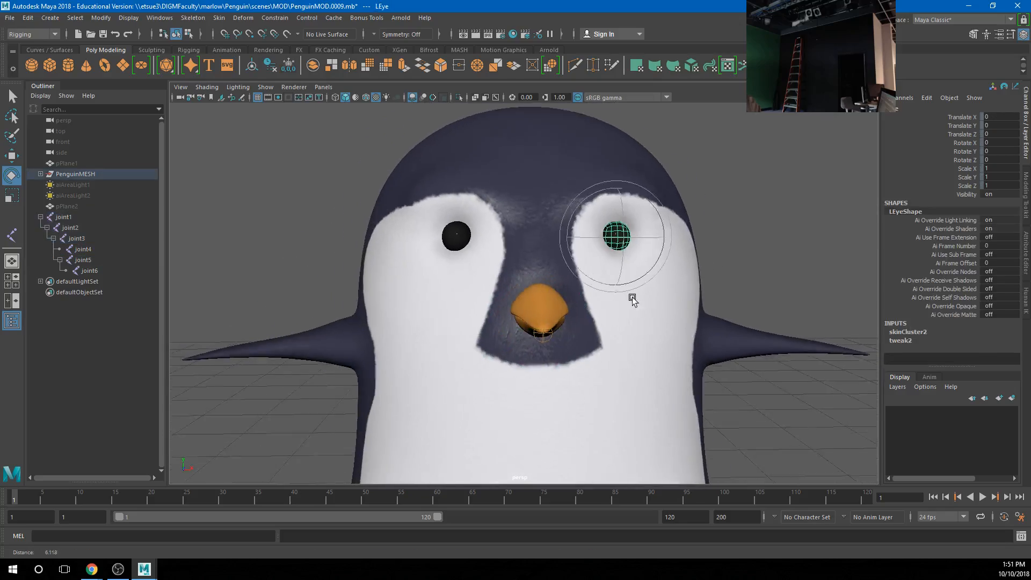
click(617, 322)
scroll(579, 362, up, 4)
scroll(590, 349, up, 3)
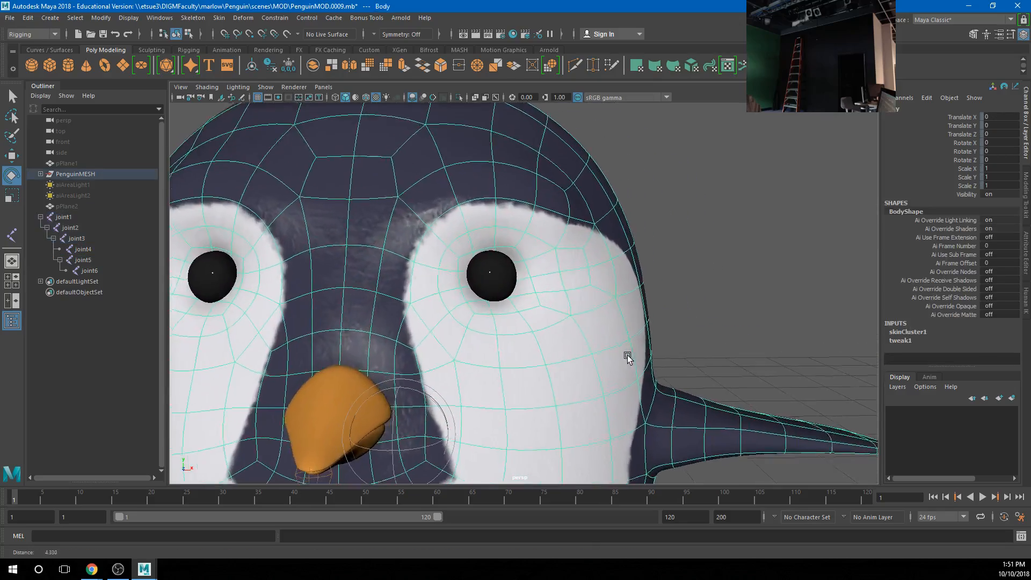
Step: Select the left eye mesh and open the Shape Editor
scroll(559, 345, down, 2)
click(543, 283)
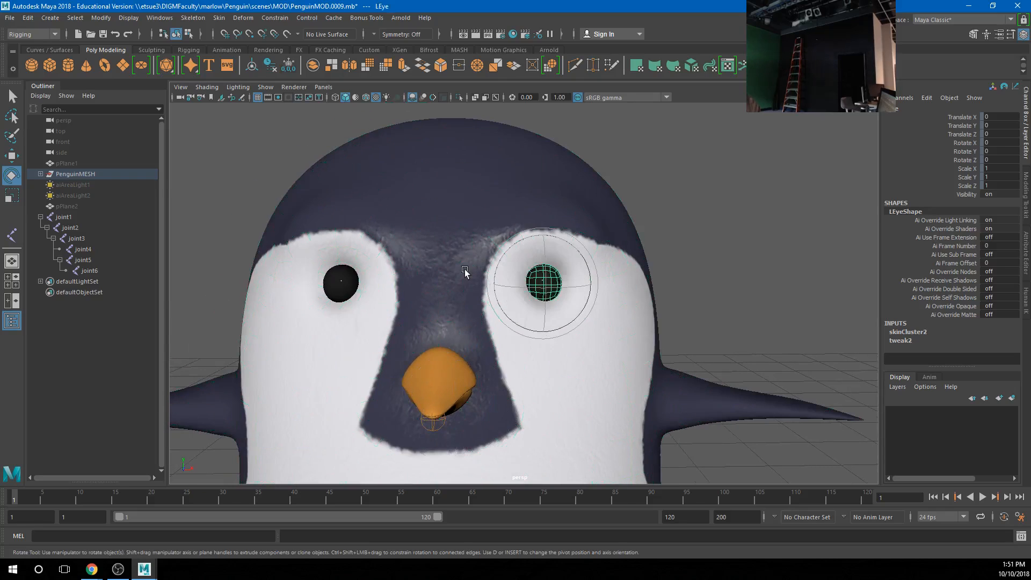
click(193, 17)
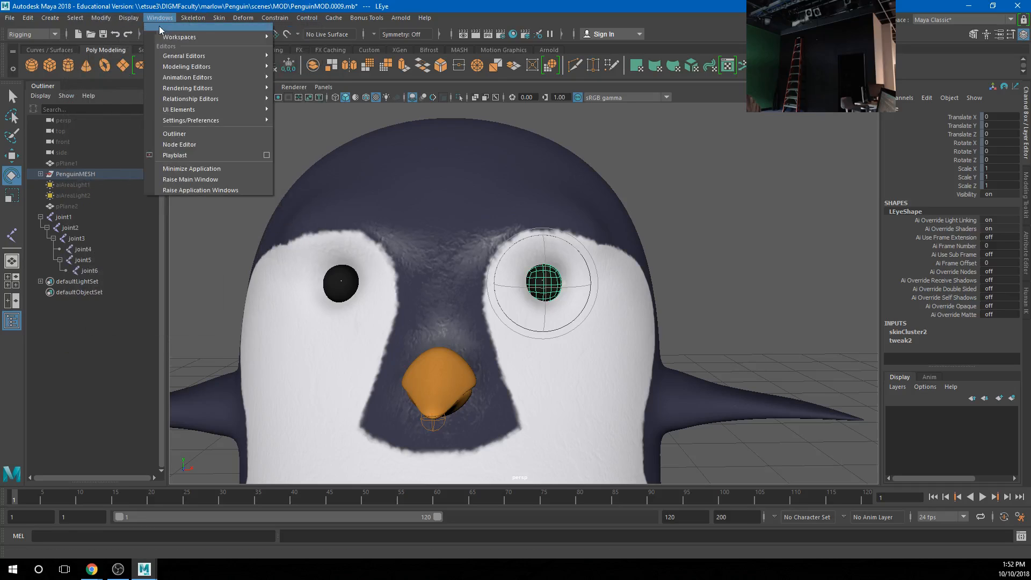
mouse_move(169, 26)
mouse_move(177, 79)
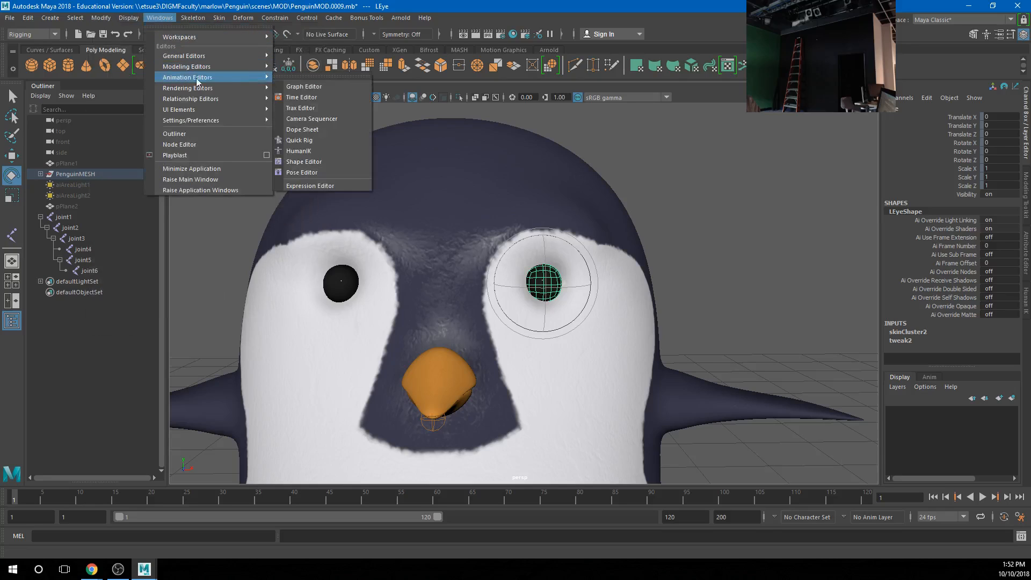
click(301, 162)
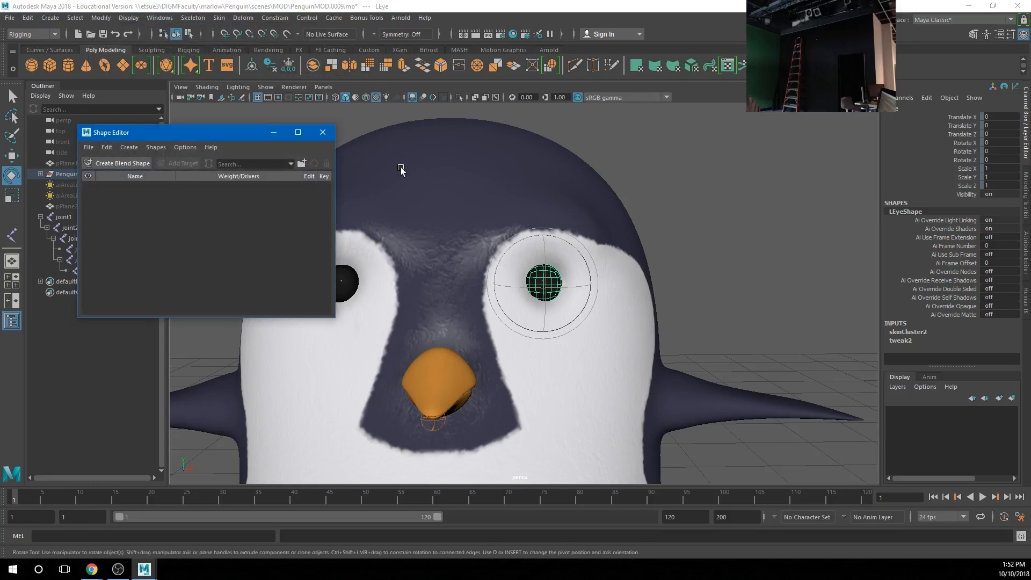
Step: Create a blend shape with a new target for the left eye mesh and switch the eye to vertex selection
click(113, 164)
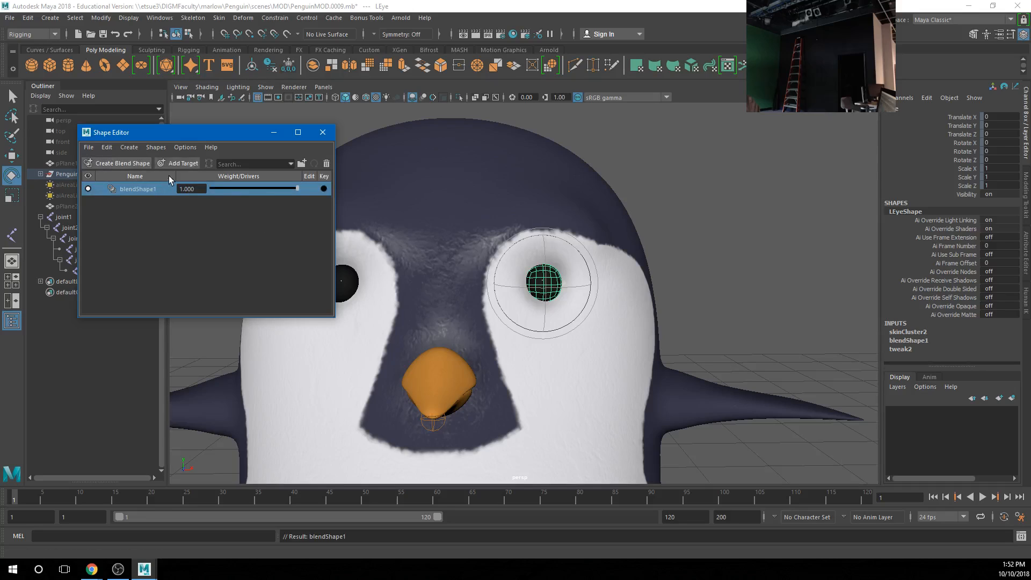
click(177, 163)
right_click(544, 261)
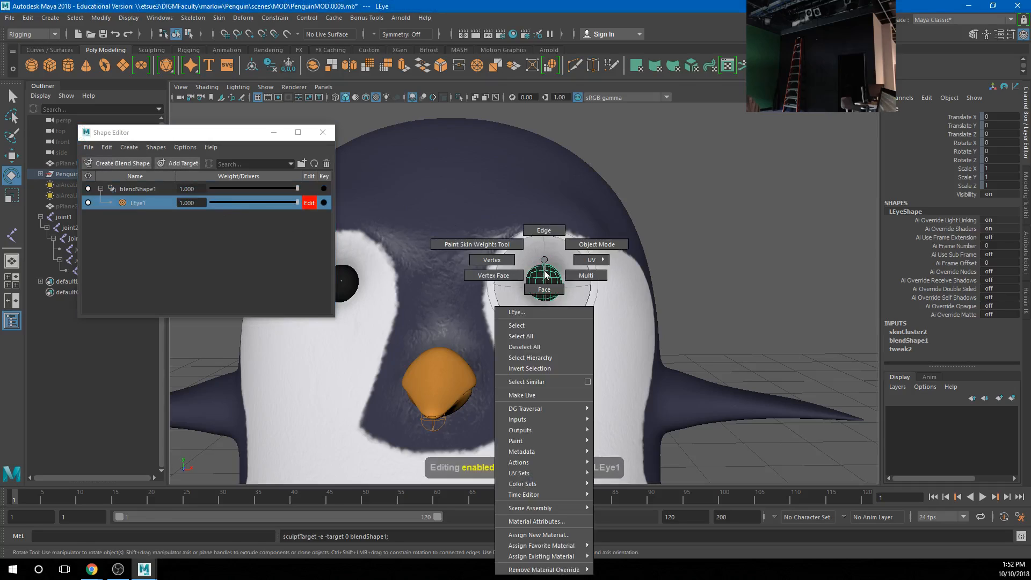
click(491, 260)
Step: Flatten the left eye target by lowering its upper vertices and raising its lower vertices with soft selection
drag(514, 227, 571, 272)
key(w)
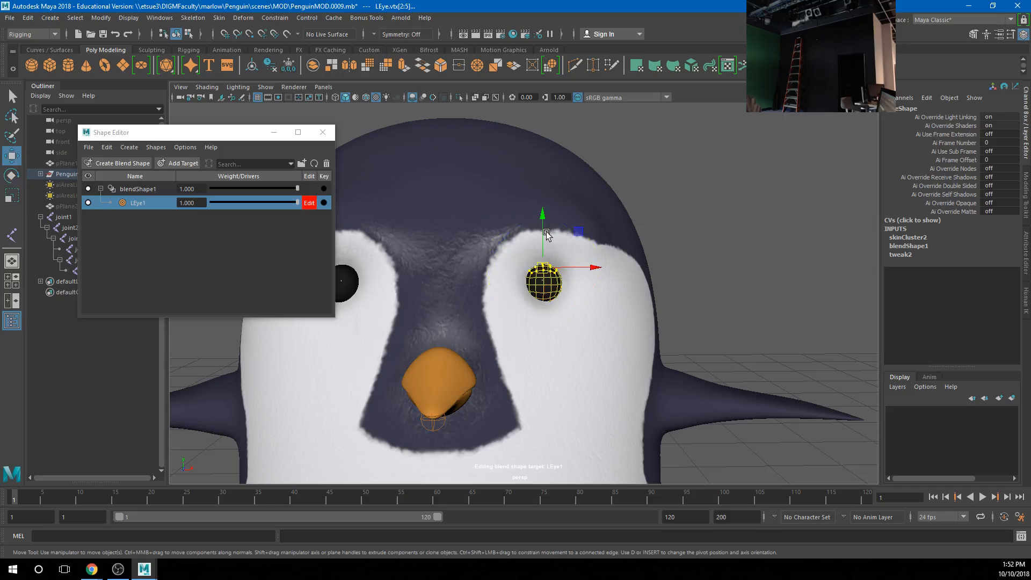
drag(546, 235, 495, 282)
key(ctrl+z)
key(b)
drag(544, 234, 545, 254)
alt+right_drag(546, 247, 650, 321)
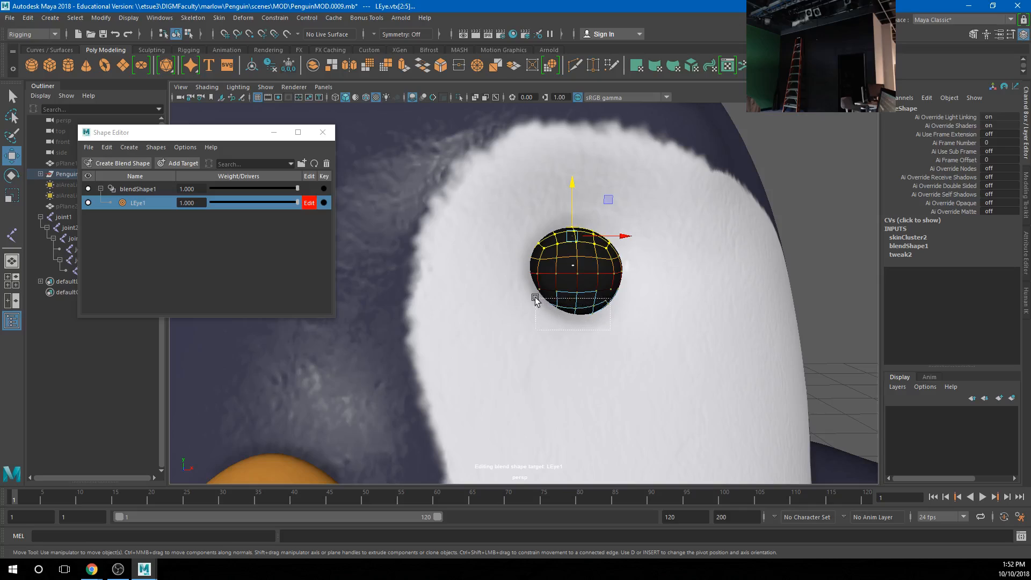
drag(522, 286, 568, 271)
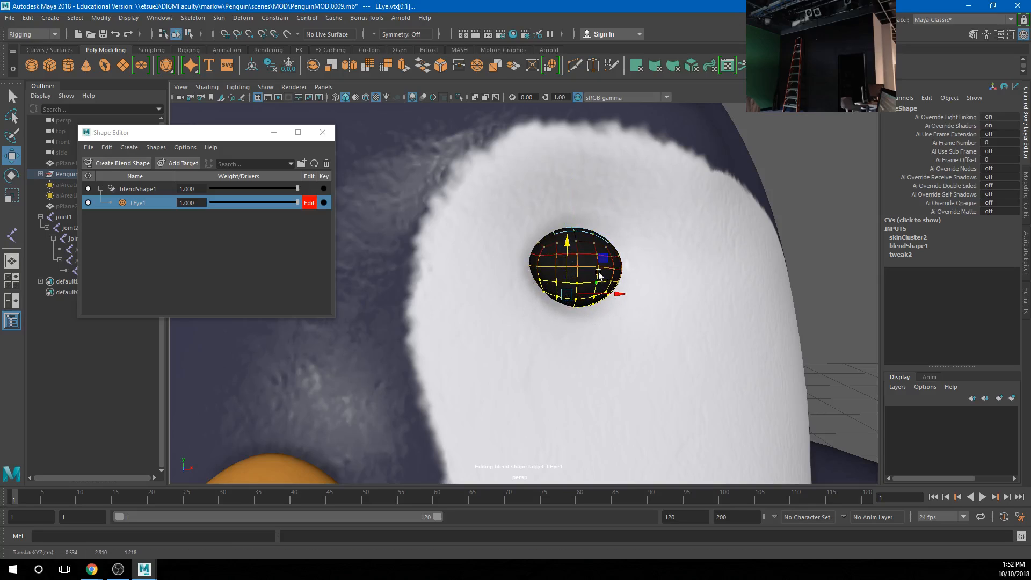
Step: Stretch the left eye's two side corners outward and lower its upper vertices further into an almond shape
click(623, 269)
drag(631, 269, 651, 269)
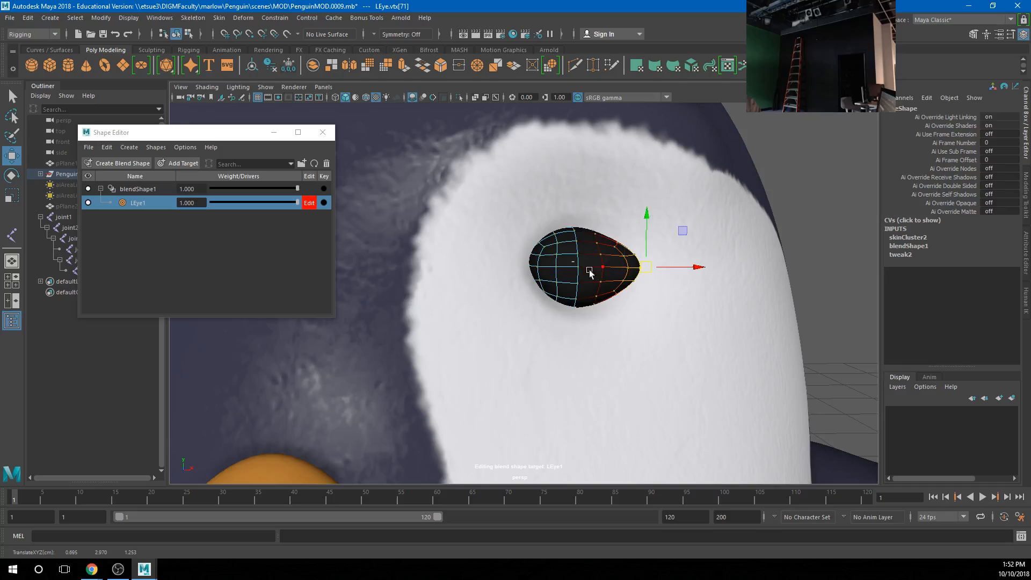
click(536, 267)
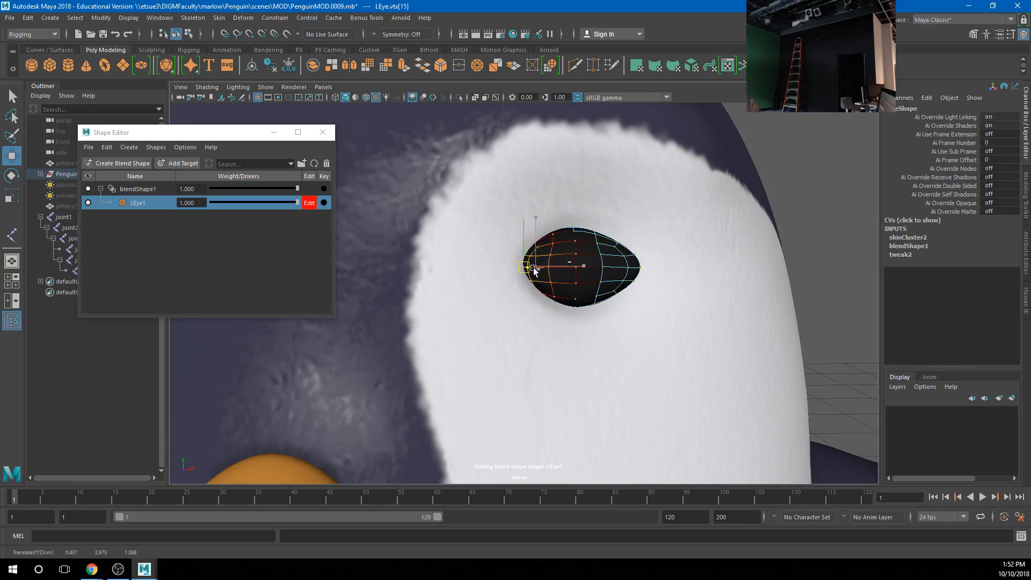
click(536, 268)
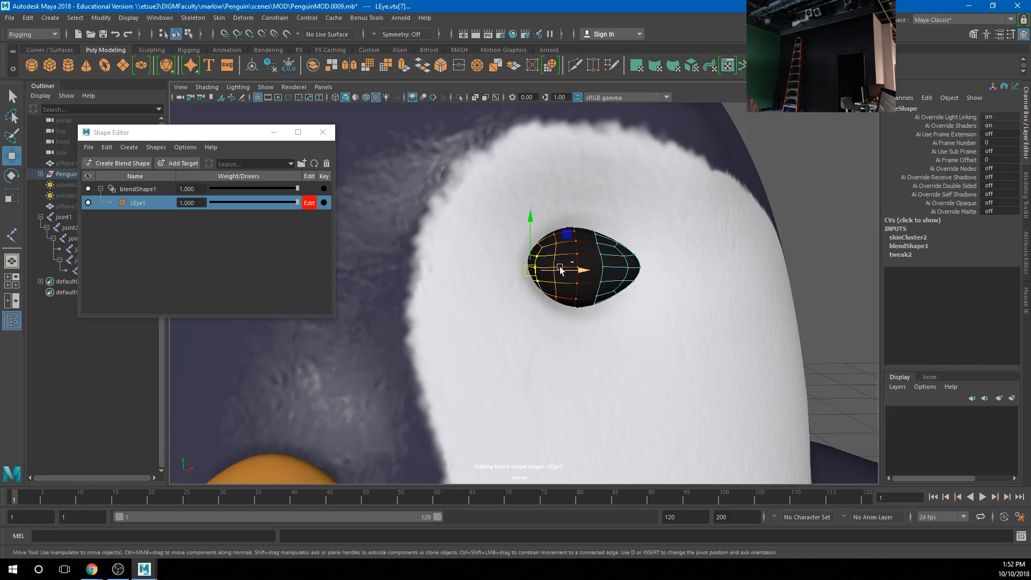
drag(547, 270, 538, 271)
click(571, 214)
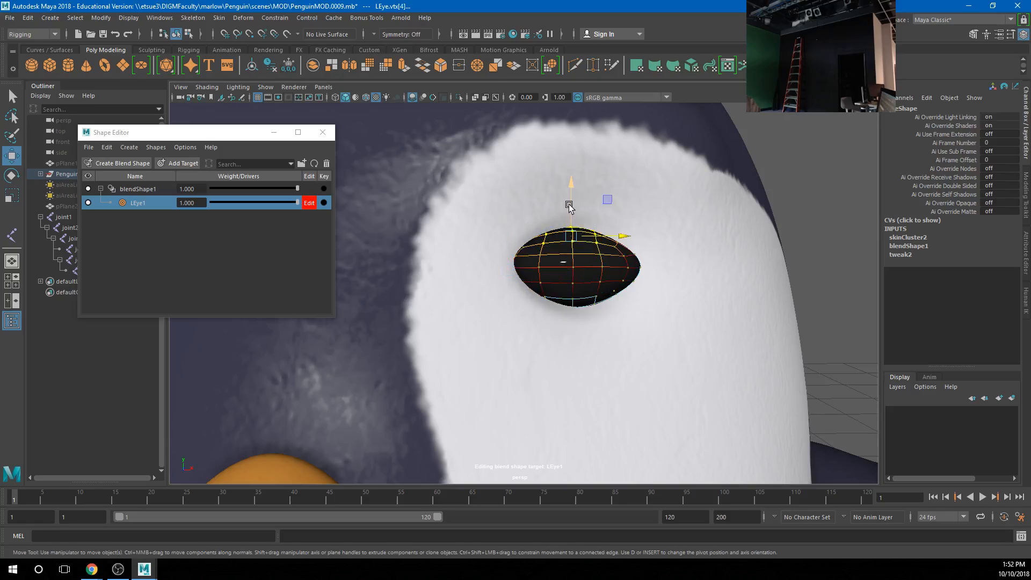
drag(571, 210, 572, 222)
Step: Deselect the eye vertices, turn off editing for the LEye1 target and set its weight to 0
scroll(723, 304, down, 10)
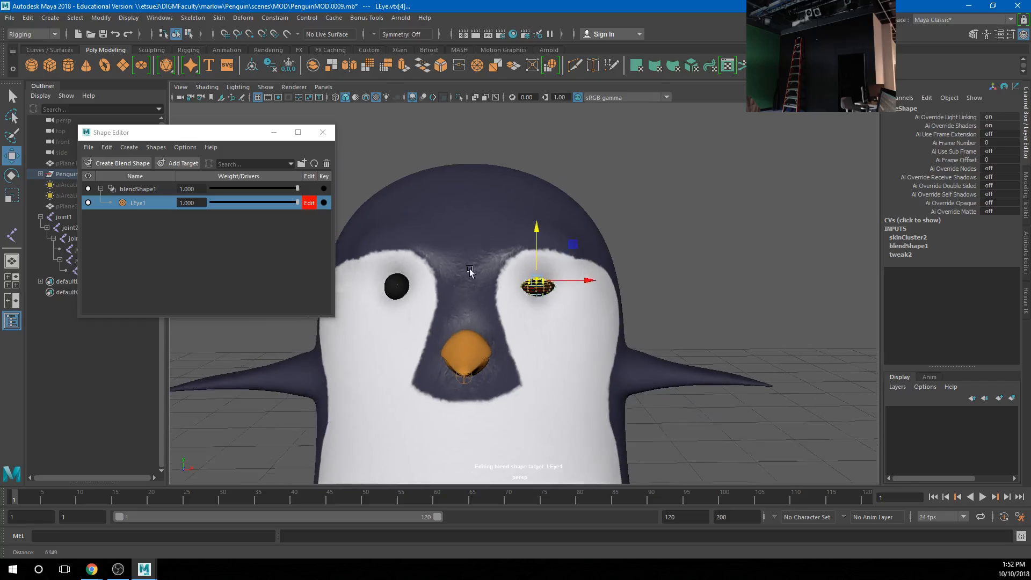
click(633, 290)
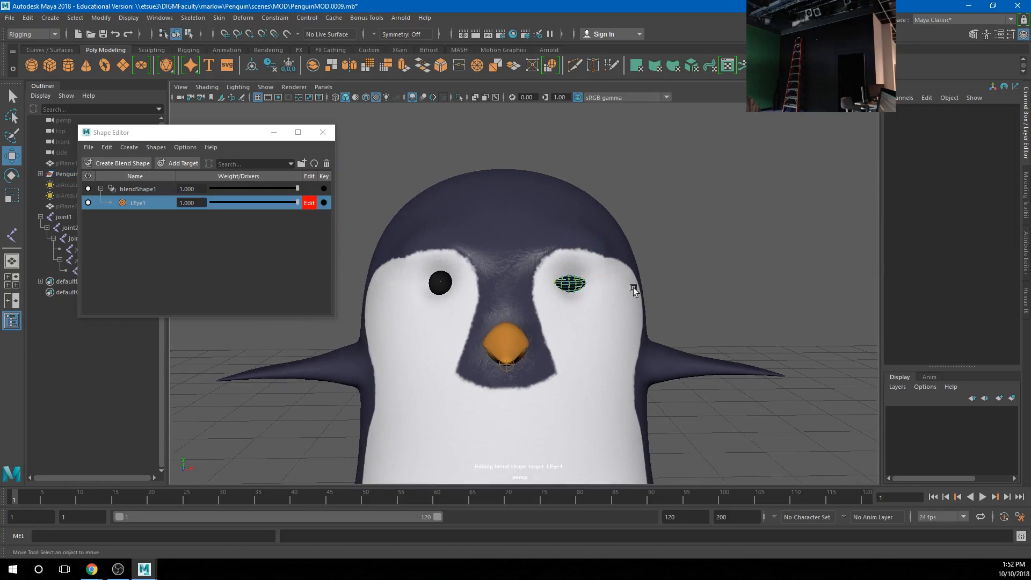
click(310, 204)
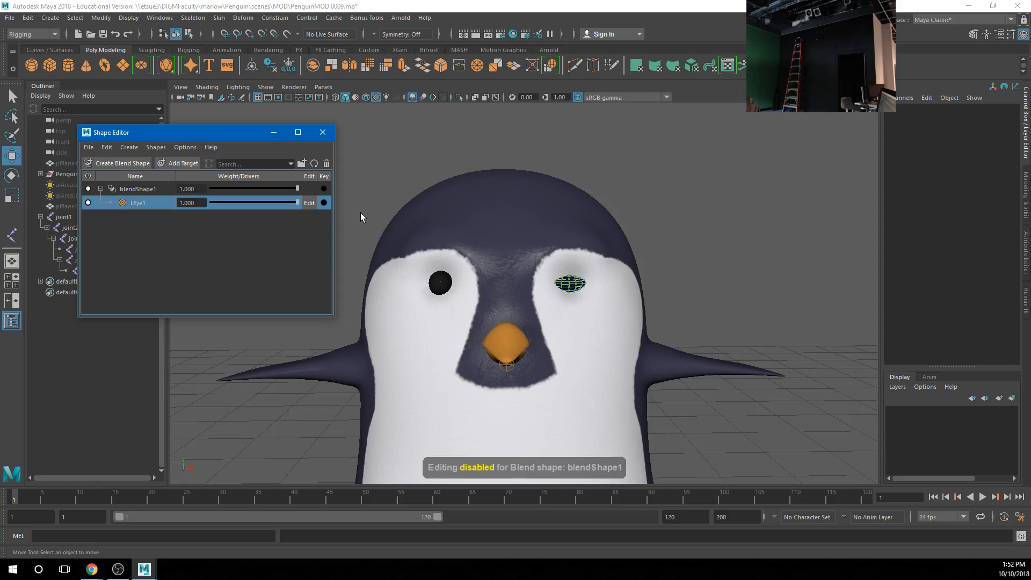
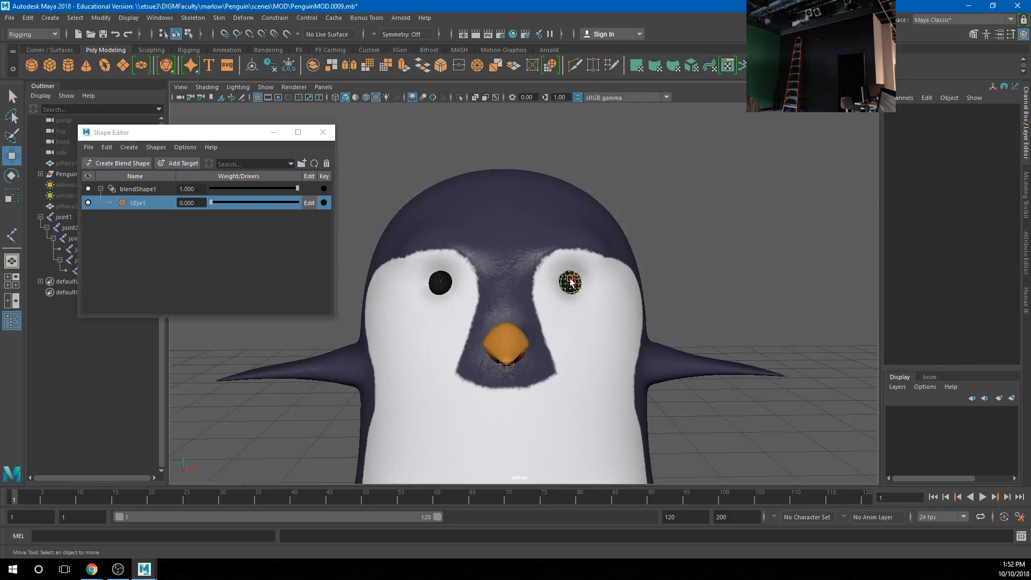
Step: Select the penguin's body mesh and create a second blend shape with a new target for it
click(497, 269)
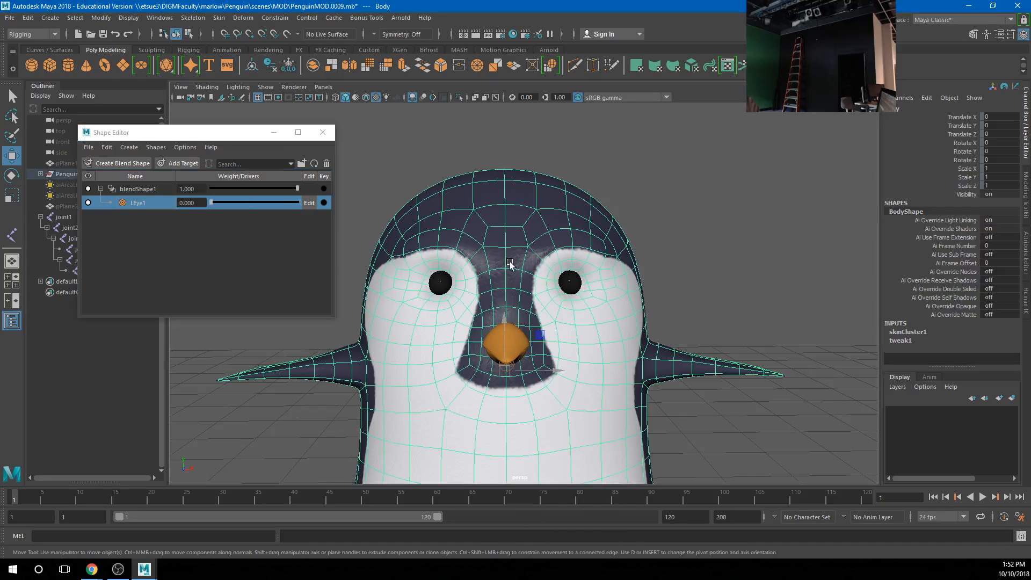
alt+drag(497, 269, 526, 269)
alt+right_drag(526, 268, 653, 313)
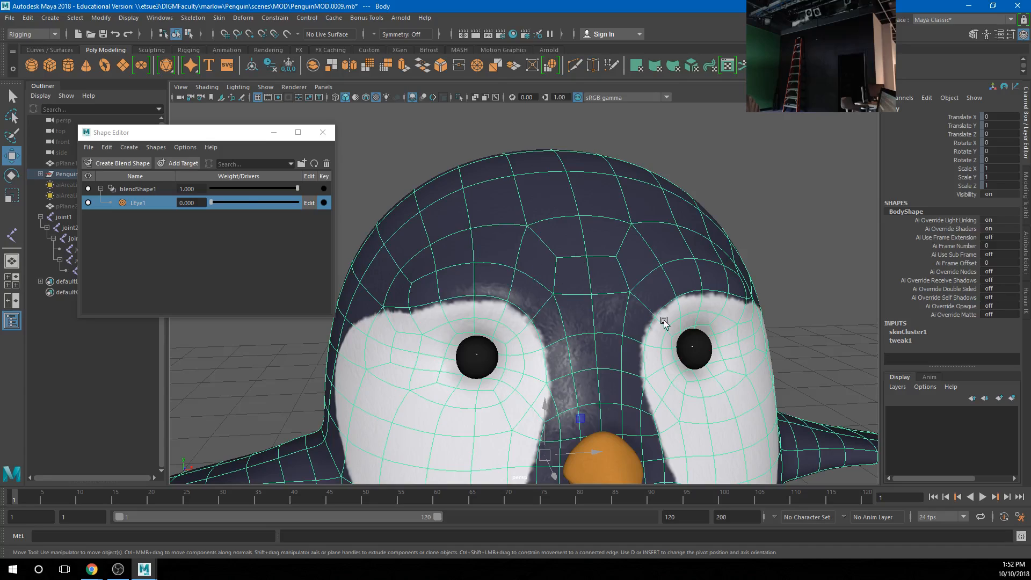
click(126, 163)
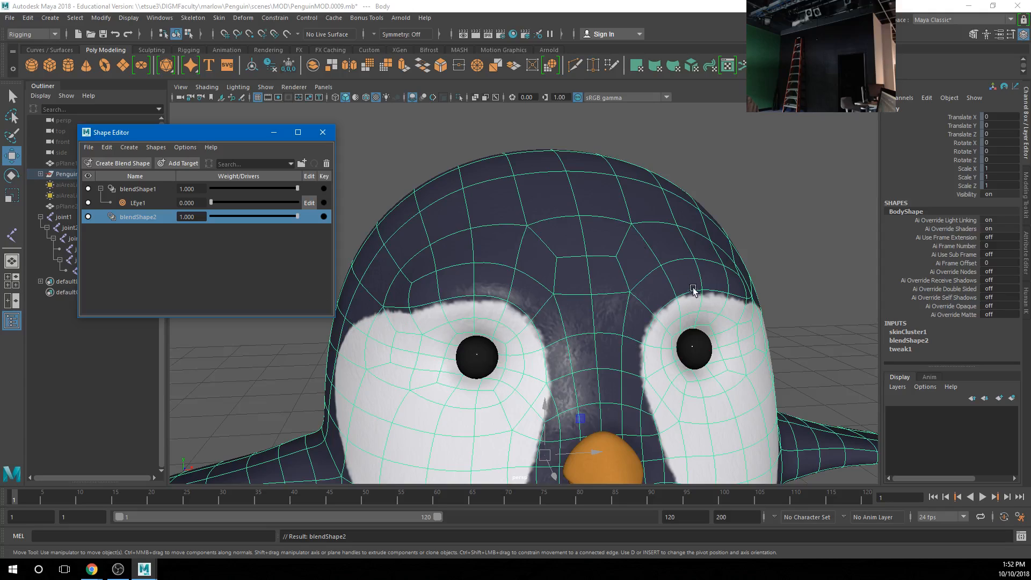
click(183, 164)
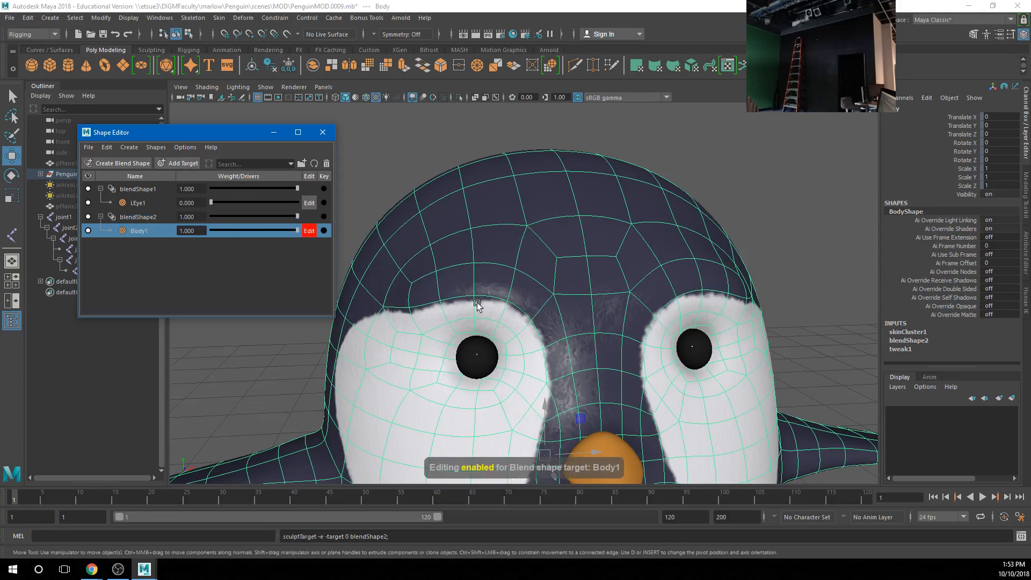
Step: Select the edges above the left eye and pull them up with soft selection to raise the brow
right_drag(656, 260, 663, 237)
click(655, 268)
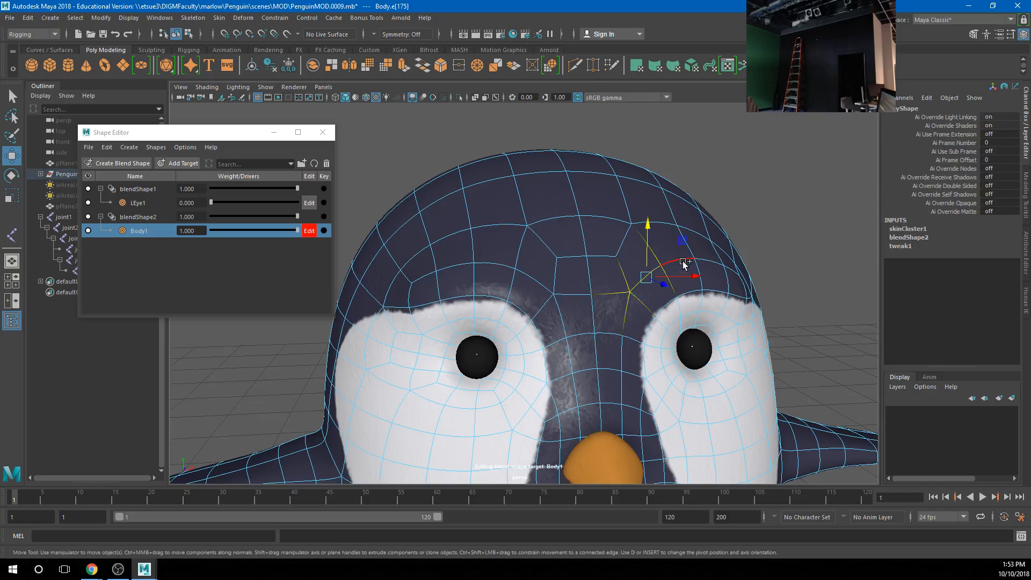
shift+drag(691, 276, 733, 271)
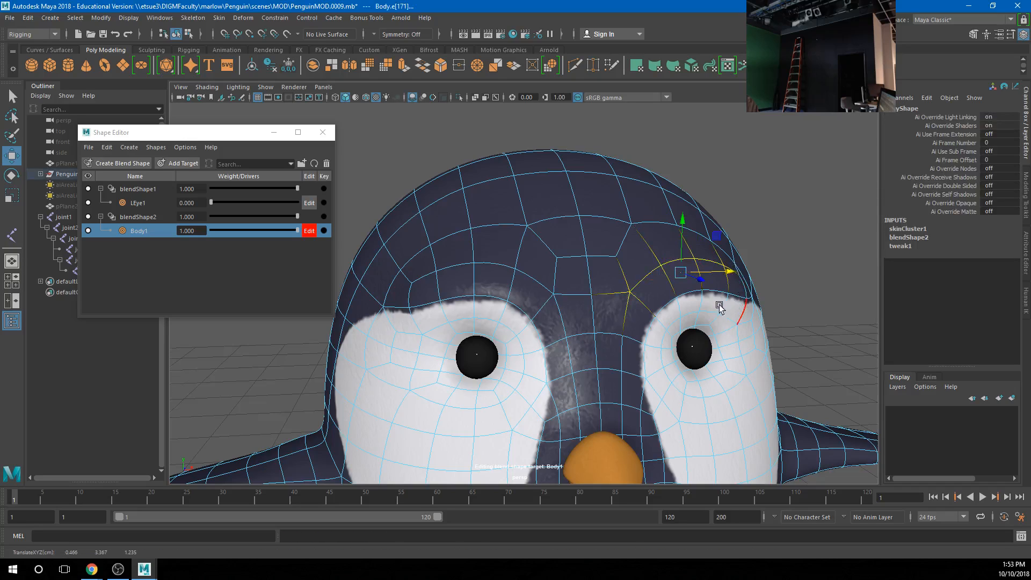
alt+drag(720, 307, 591, 319)
key(b)
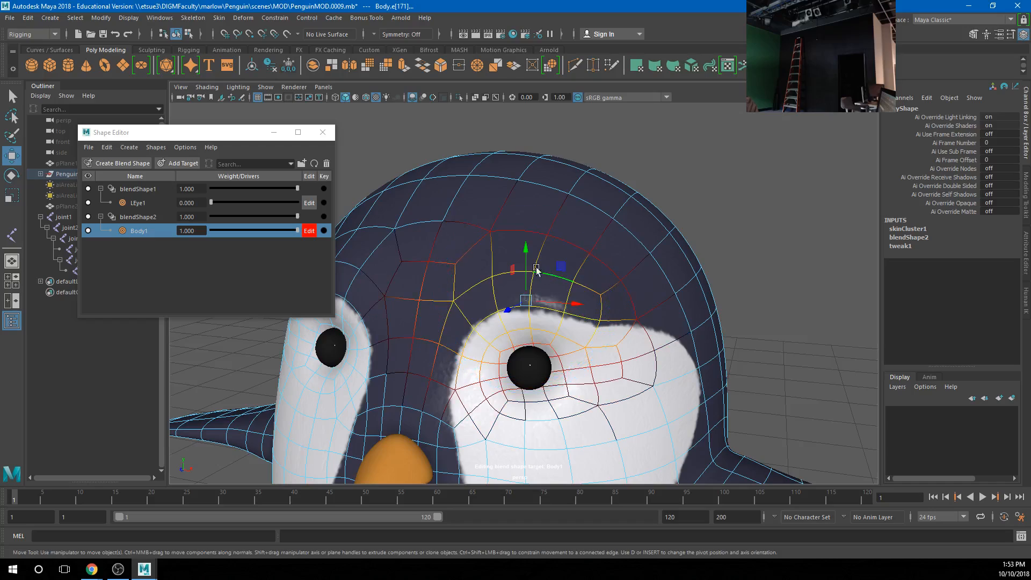
drag(526, 263, 633, 282)
click(518, 278)
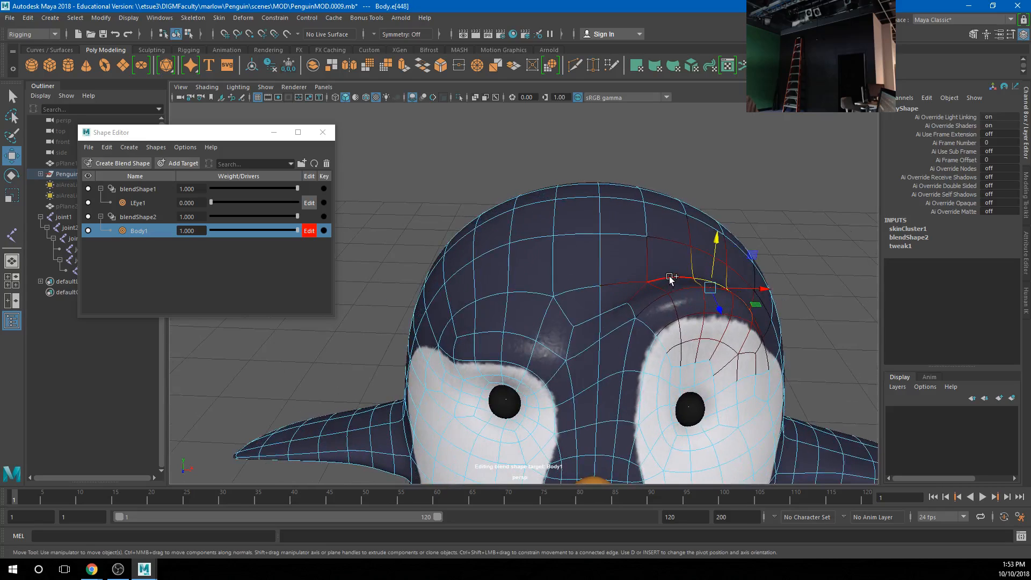
click(672, 272)
Step: Switch the body to face selection and lift the brow faces above the left eye
right_drag(675, 260, 667, 291)
click(668, 284)
alt+drag(669, 284, 513, 279)
shift+click(419, 299)
click(624, 272)
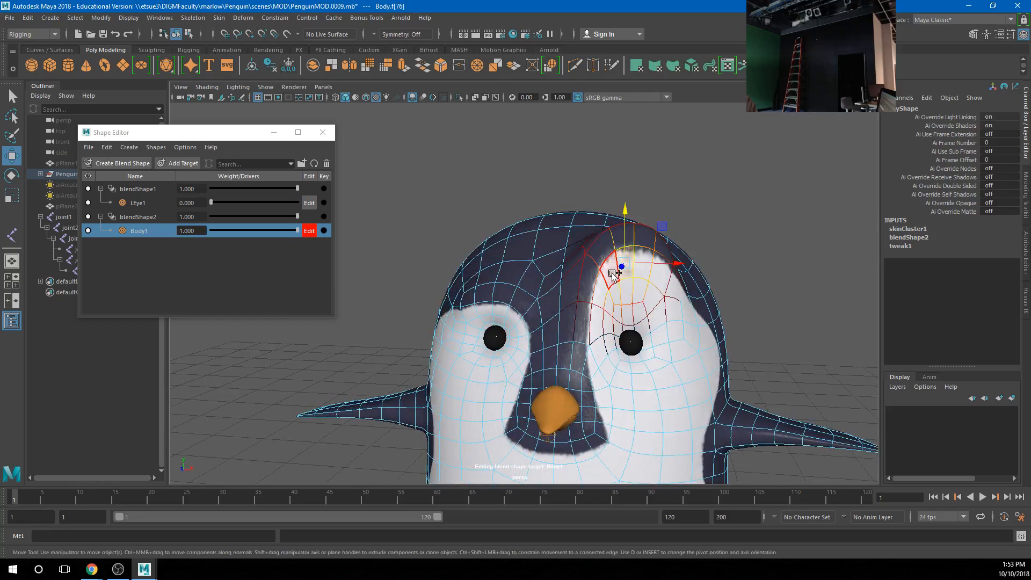
shift+click(612, 274)
drag(617, 266, 610, 249)
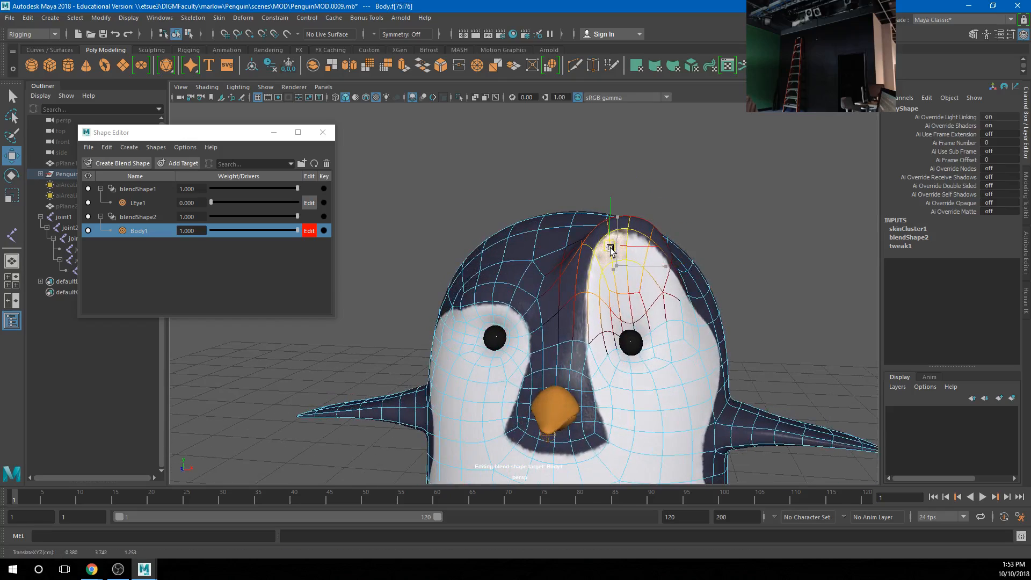
Step: Adjust the outer faces of the left brow, clear the selection and check the raised brow from the side
click(690, 286)
mouse_move(691, 288)
mouse_down()
mouse_move(704, 282)
mouse_move(686, 269)
mouse_up()
click(678, 287)
click(678, 287)
click(778, 270)
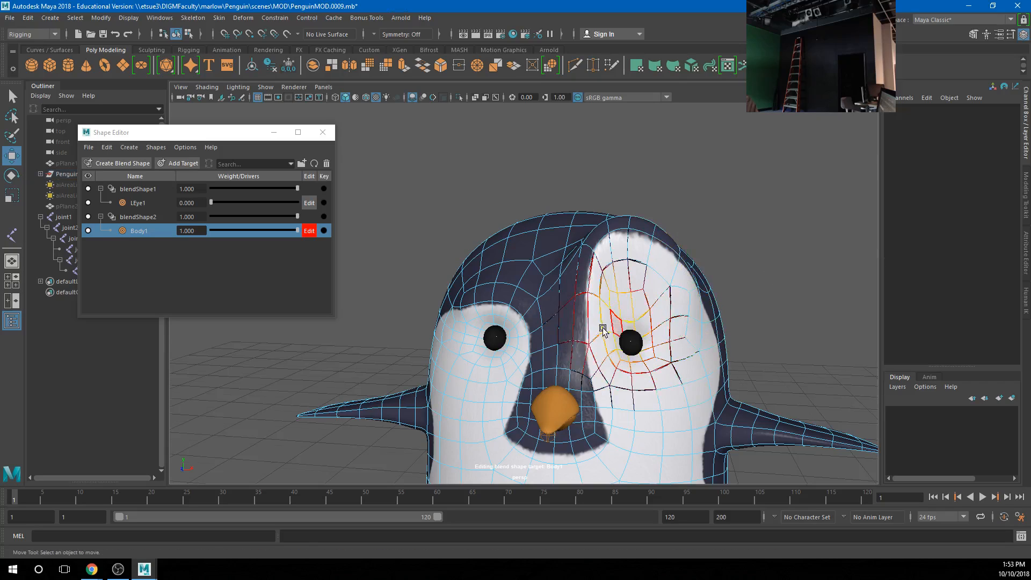
alt+drag(773, 282, 560, 341)
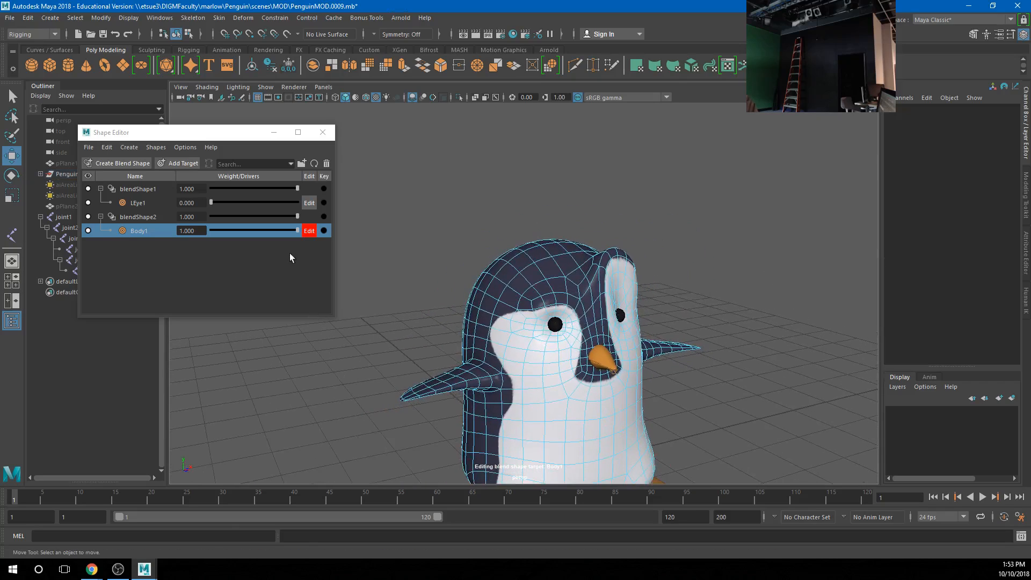
Step: Set the Body1 target's weight to 0 and rename the target LBrowUp
drag(298, 230, 140, 231)
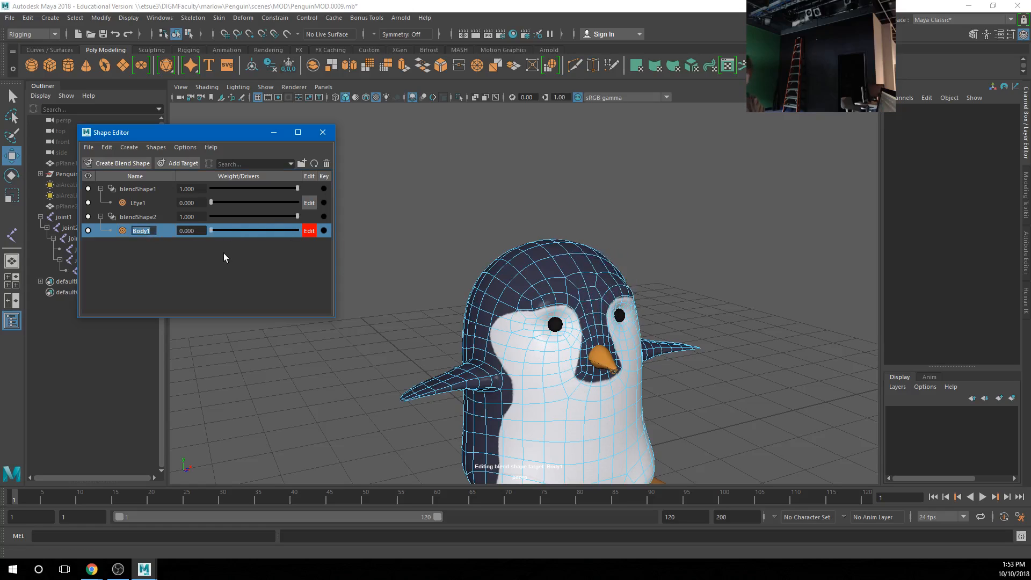
text(B)
text(BrowUp)
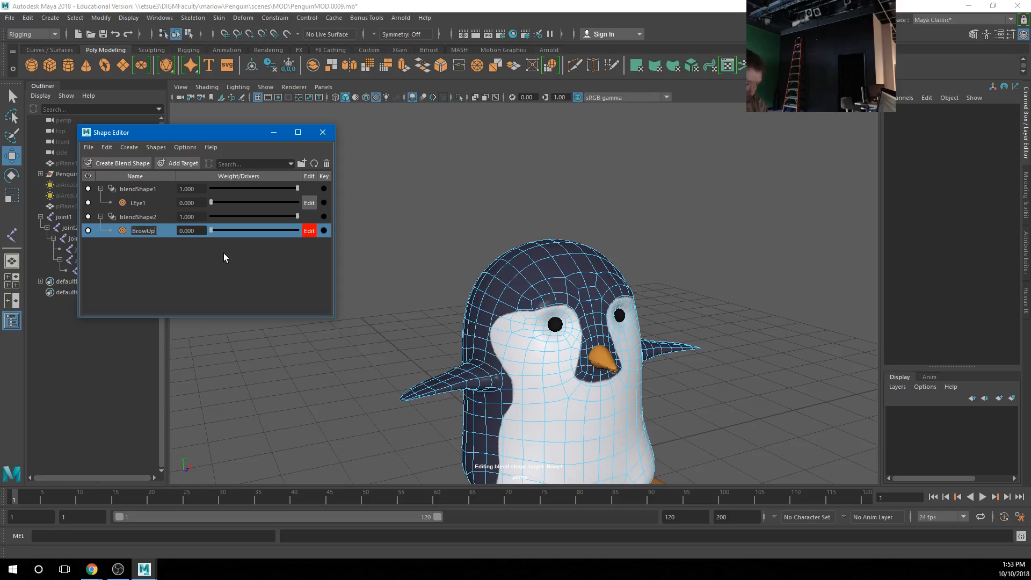
key(Return)
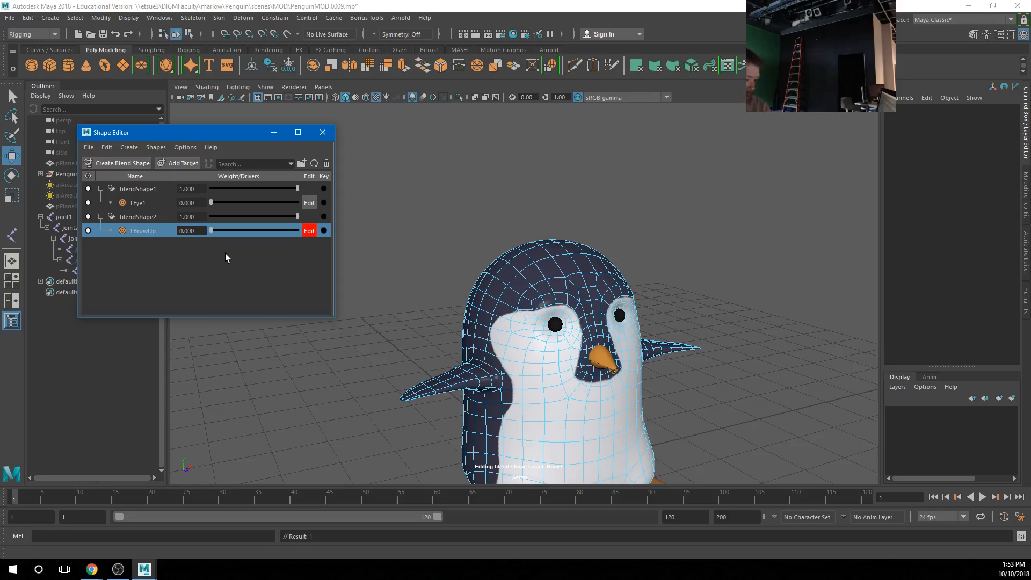
Step: Add another target to the body's blend shape and set the LBrowUp weight to 1
click(175, 163)
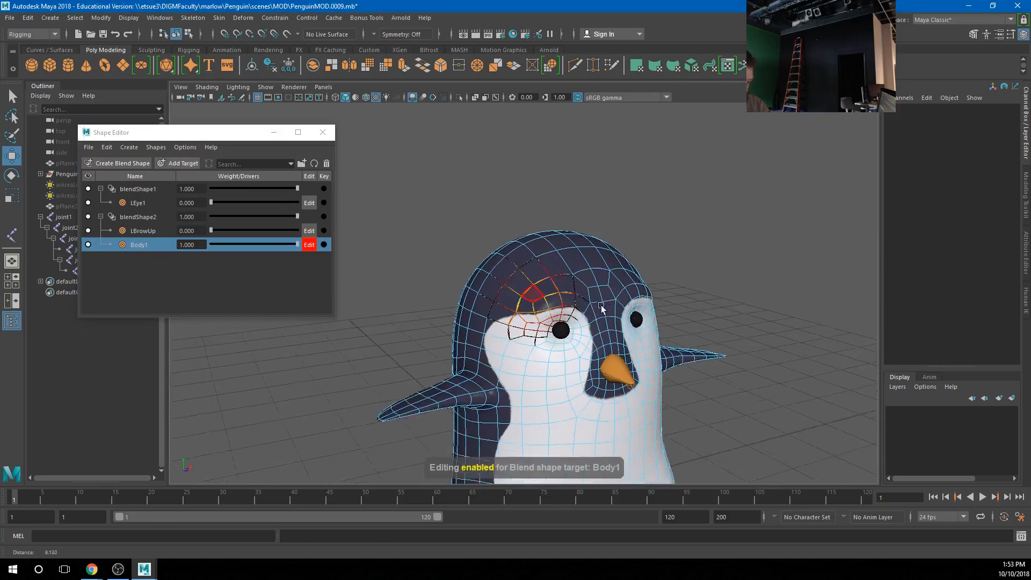
alt+right_drag(370, 279, 398, 289)
drag(220, 235, 342, 233)
Step: Select the faces above the right eye and pull them up with soft selection to raise the brow
click(565, 303)
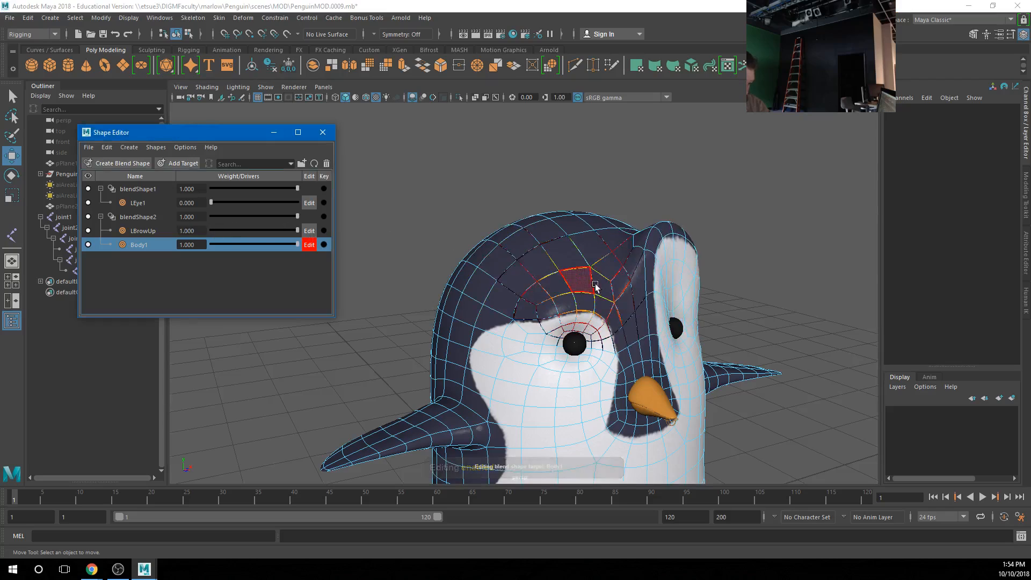
mouse_move(592, 307)
mouse_down()
mouse_move(607, 310)
mouse_move(576, 302)
mouse_up()
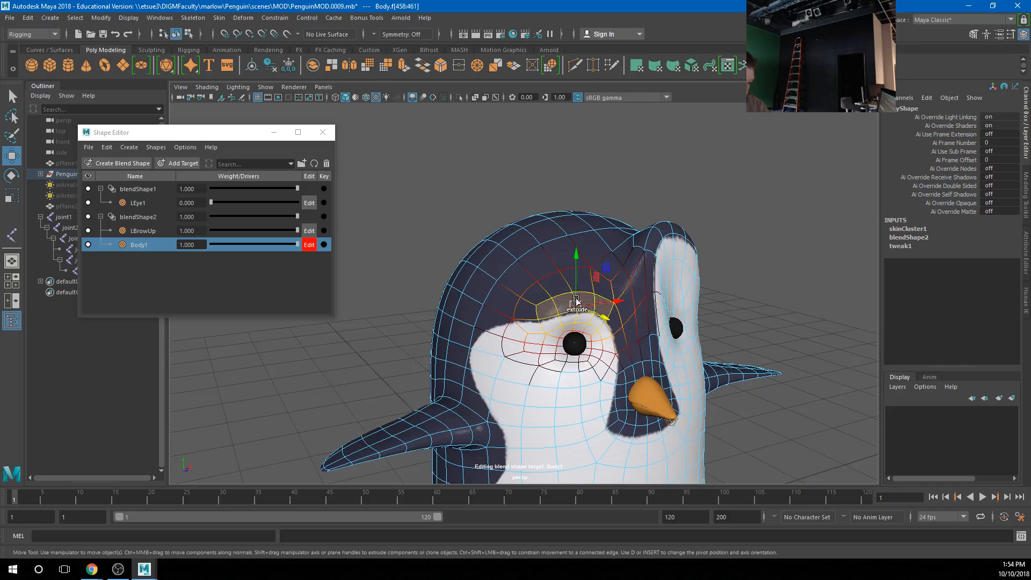
shift+click(540, 296)
shift+click(558, 280)
shift+click(590, 277)
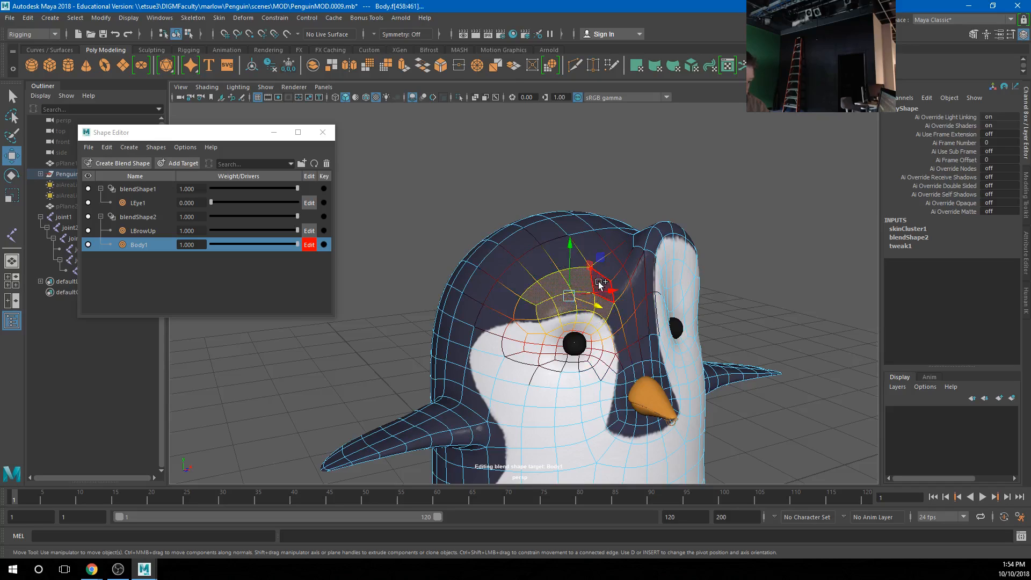
shift+click(580, 272)
drag(569, 268, 483, 251)
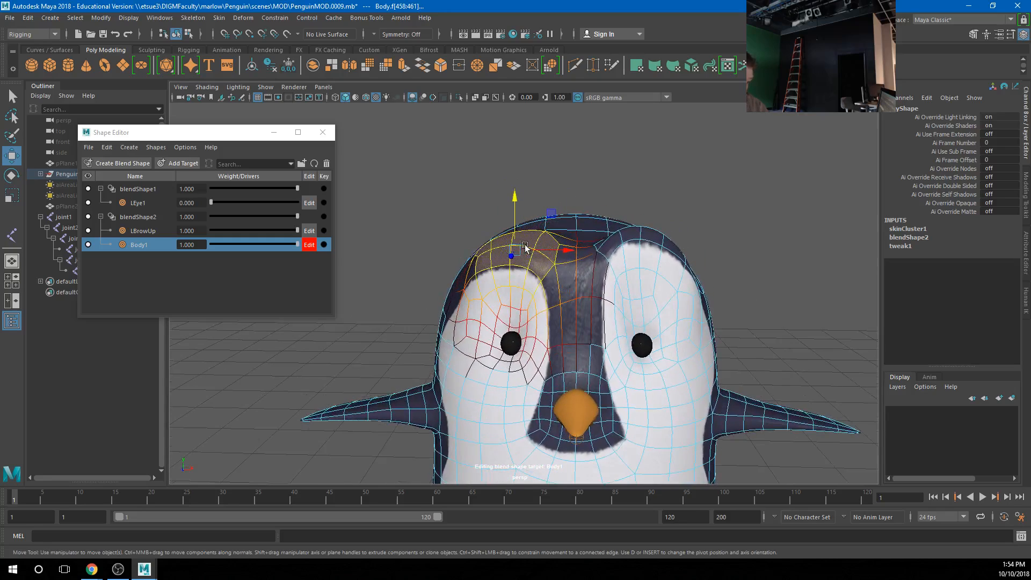
Step: Refine the raised right brow by adjusting its top and outer faces with soft selection
click(533, 242)
drag(527, 226, 527, 213)
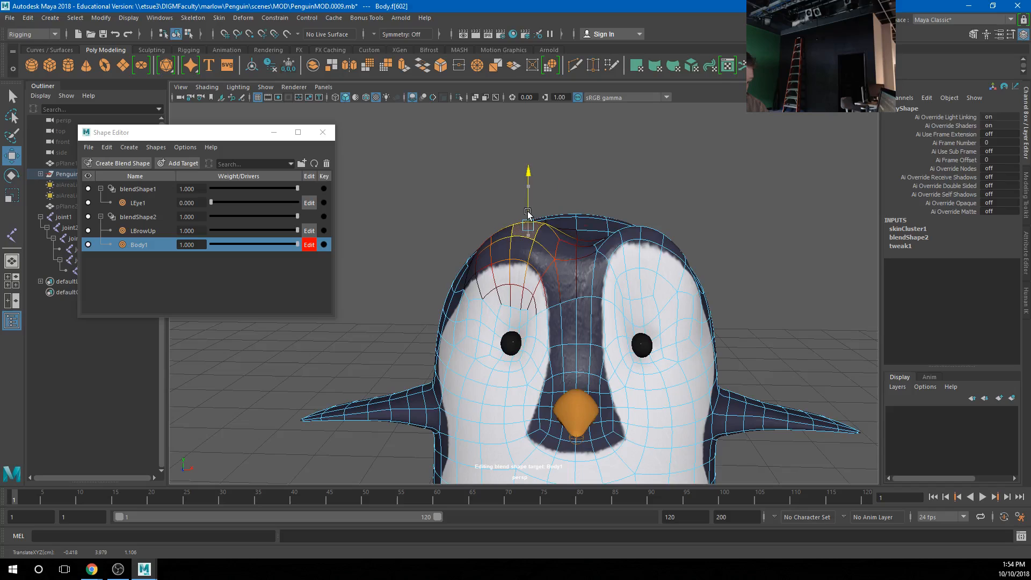
alt+drag(473, 268, 470, 270)
click(475, 269)
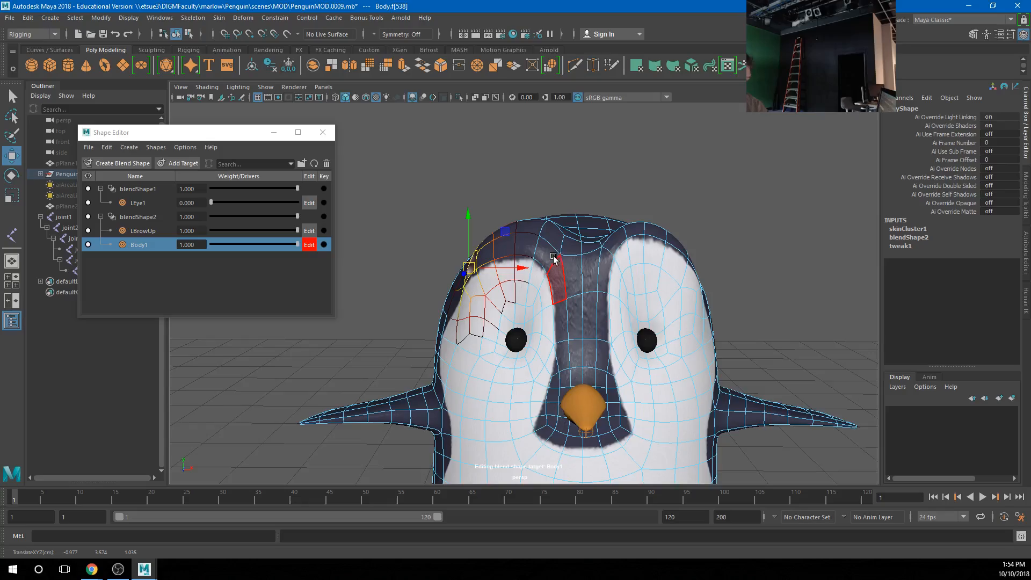
alt+drag(553, 258, 478, 266)
click(648, 258)
Step: Set the Body1 target's weight to 0.640 and clear the face selection while viewing the brow from the side
mouse_move(296, 246)
mouse_down()
mouse_move(220, 245)
mouse_move(271, 245)
mouse_move(272, 228)
mouse_move(227, 228)
mouse_move(299, 230)
mouse_up()
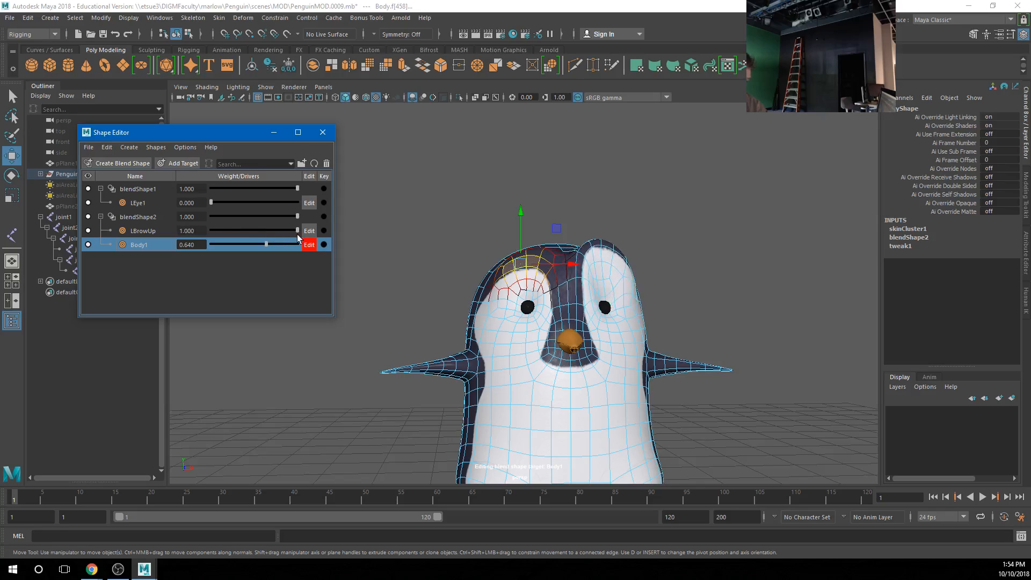
alt+drag(532, 290, 701, 353)
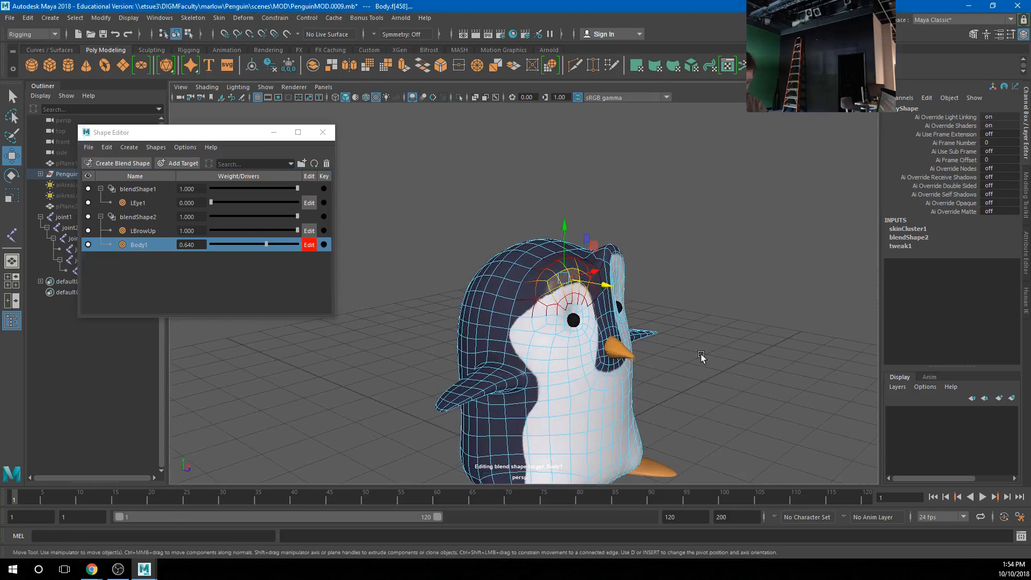
click(657, 346)
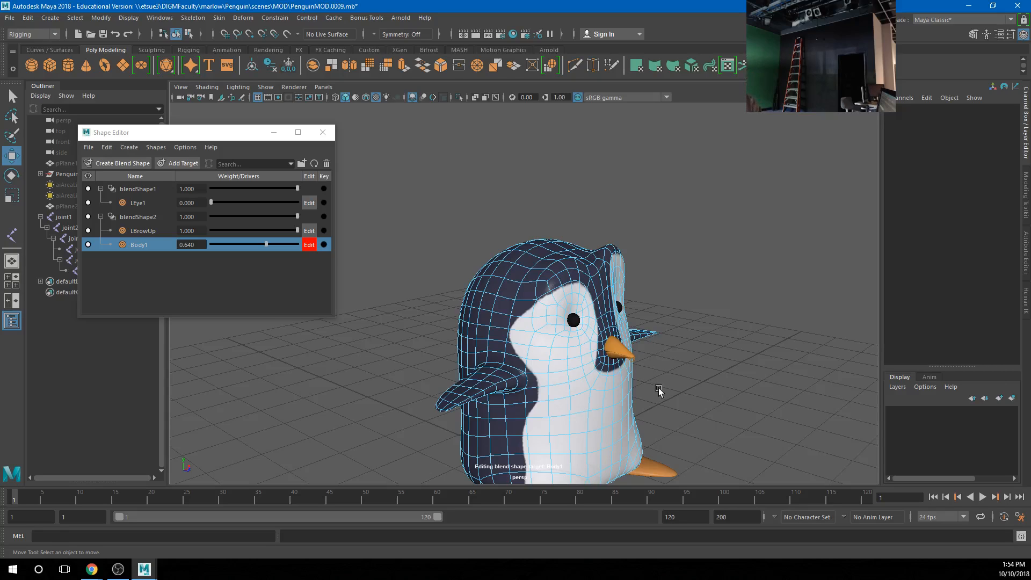
Step: Rotate joint3 and joint2 to test how the sculpted head deforms, undoing each rotation
key(e)
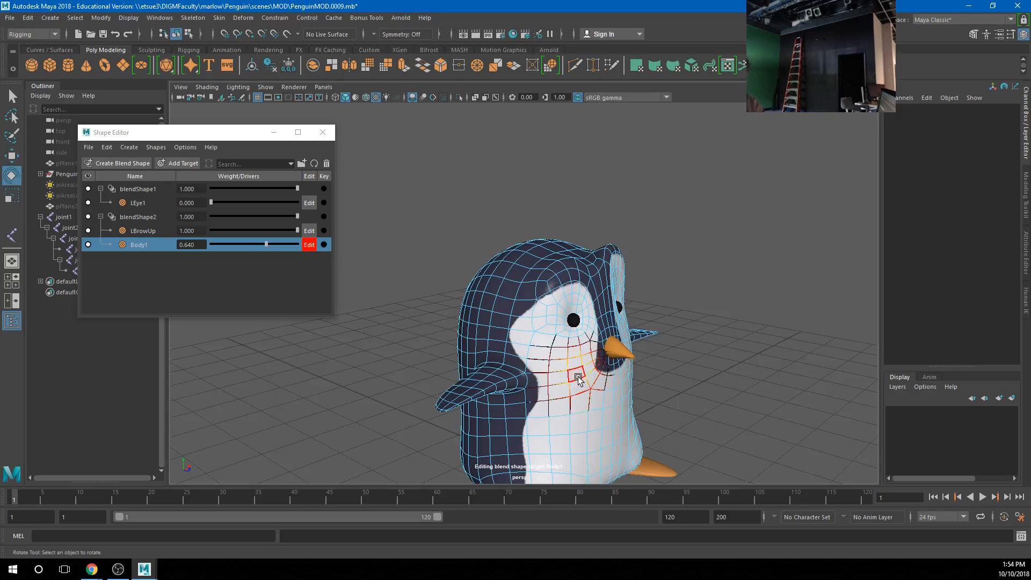
click(66, 238)
mouse_move(531, 320)
mouse_down()
mouse_move(555, 271)
mouse_move(514, 350)
mouse_move(518, 314)
mouse_up()
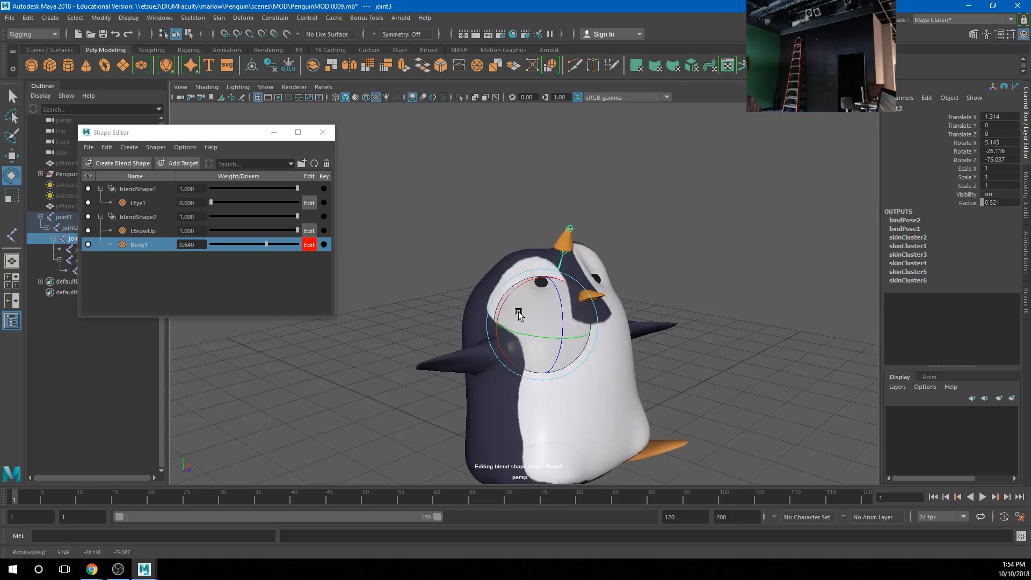
key(ctrl+z)
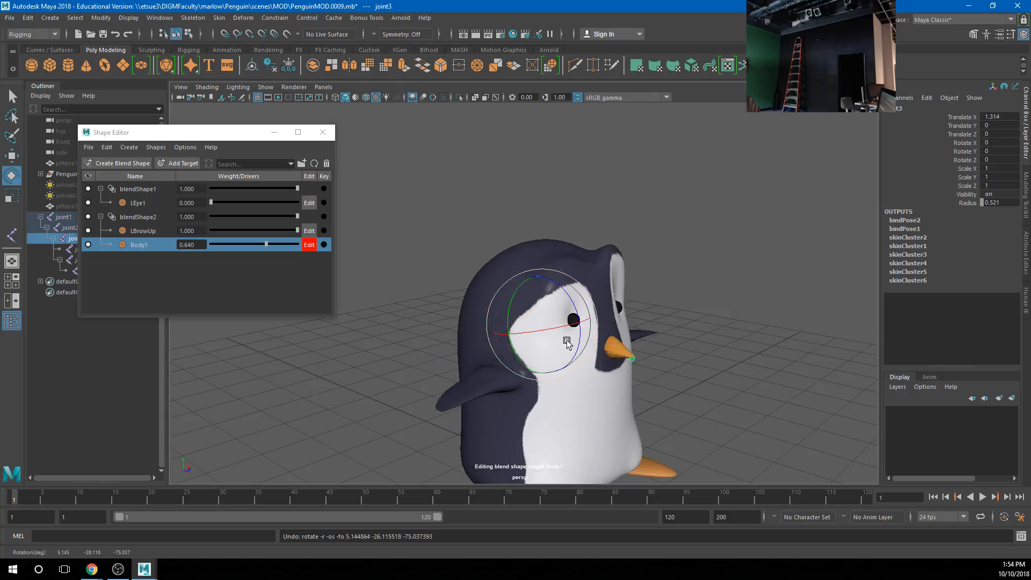
middle_drag(60, 248, 68, 250)
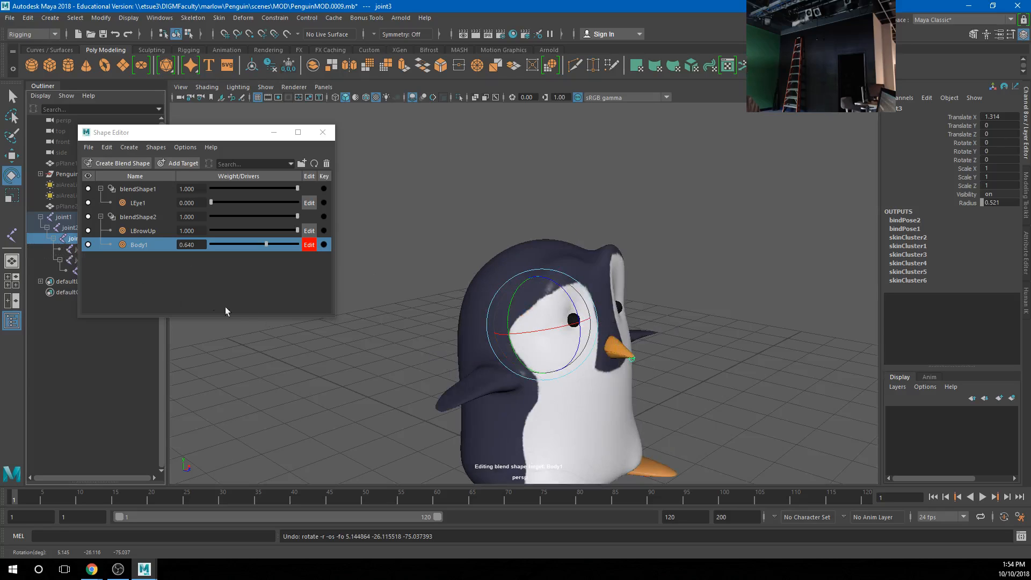
click(70, 228)
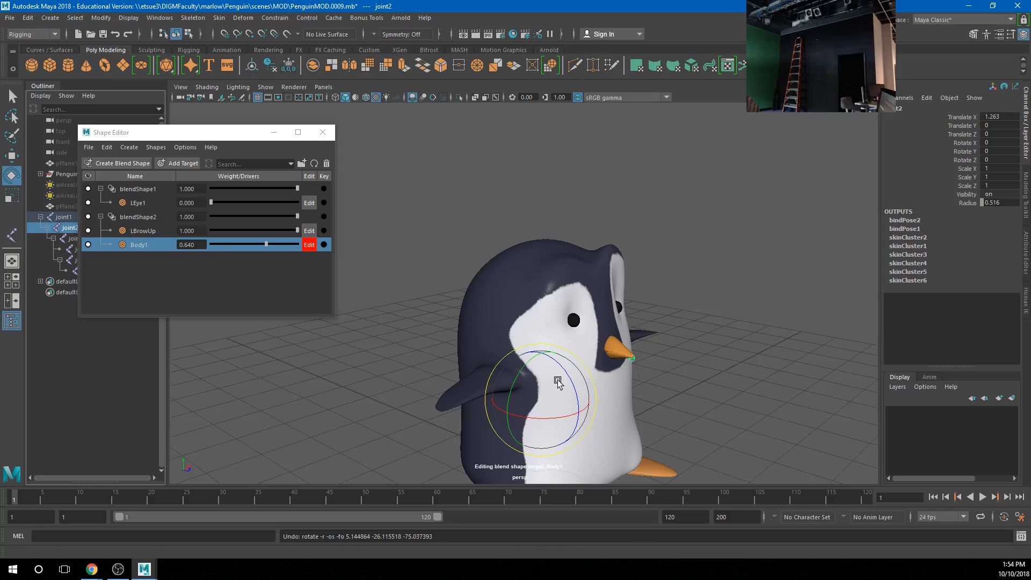
drag(558, 382, 553, 347)
key(ctrl+z)
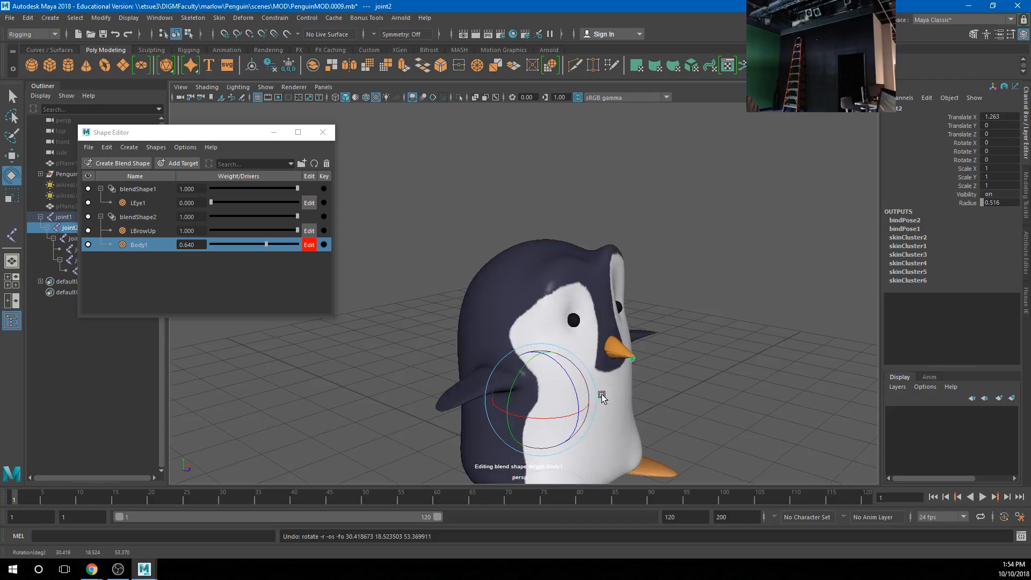
Step: Select the body mesh and rename the Body1 blend shape target RBrowUp
alt+drag(602, 394, 462, 366)
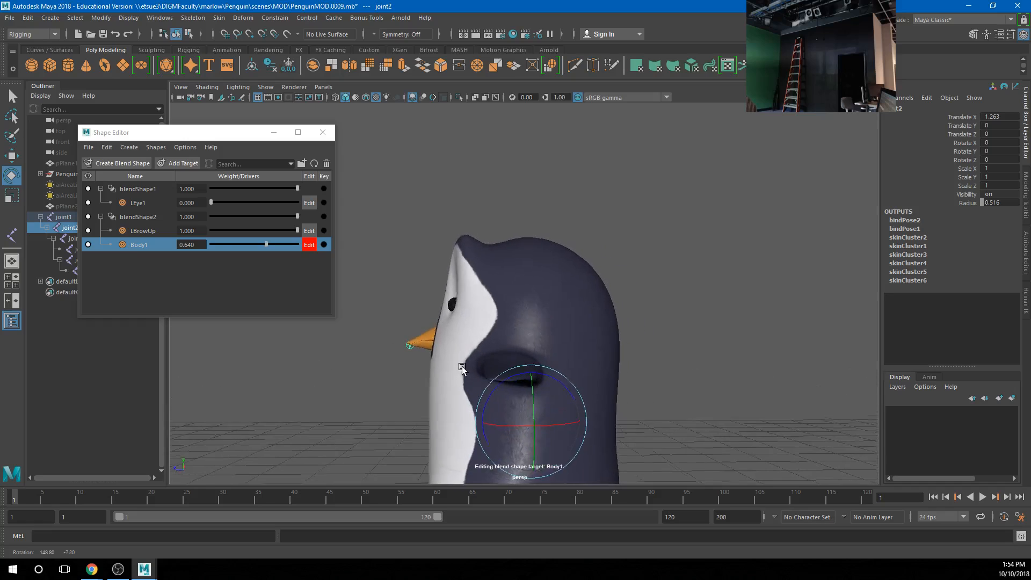
alt+right_drag(461, 366, 518, 368)
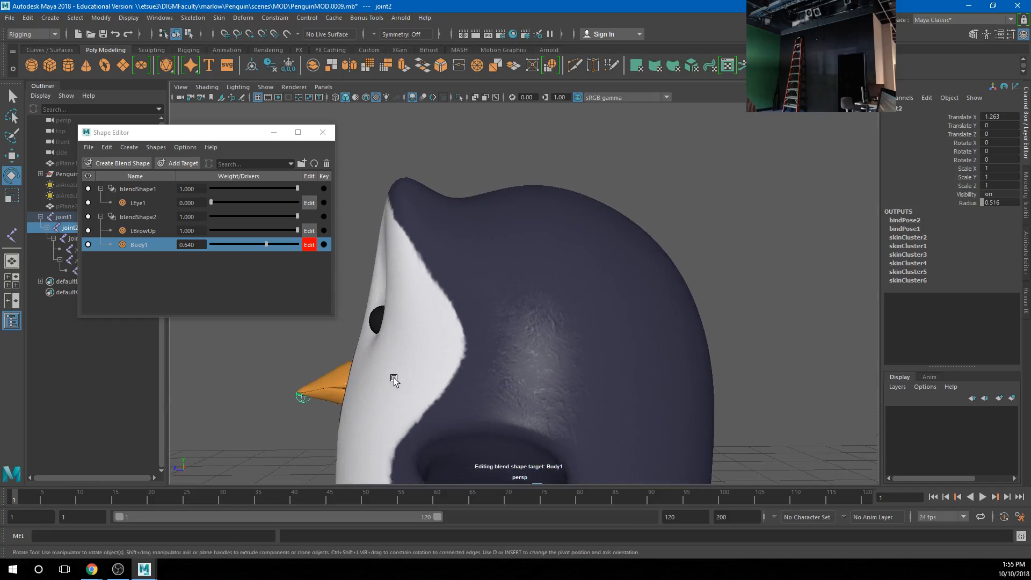
alt+drag(394, 380, 511, 375)
click(691, 380)
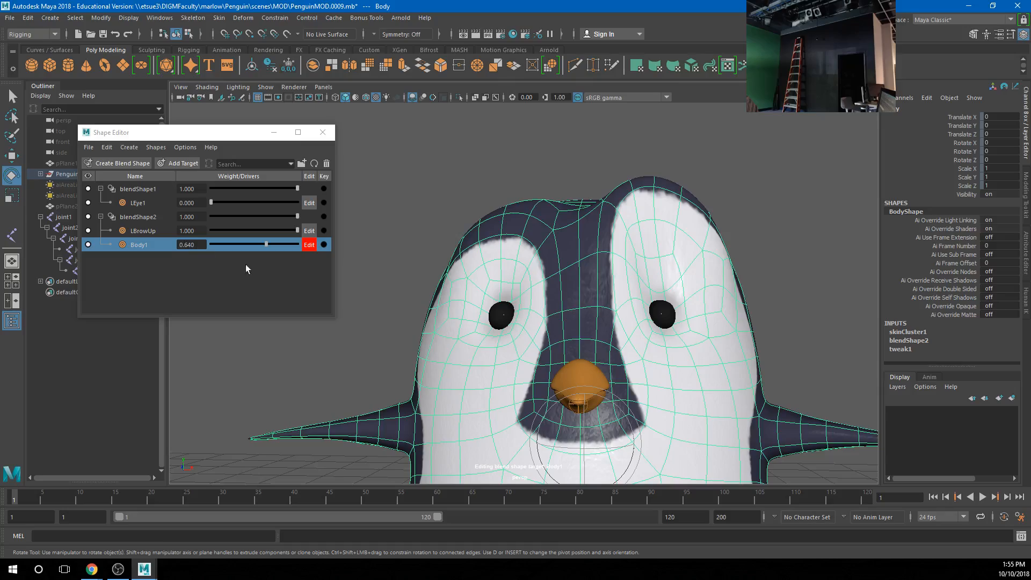
alt+drag(522, 310, 608, 283)
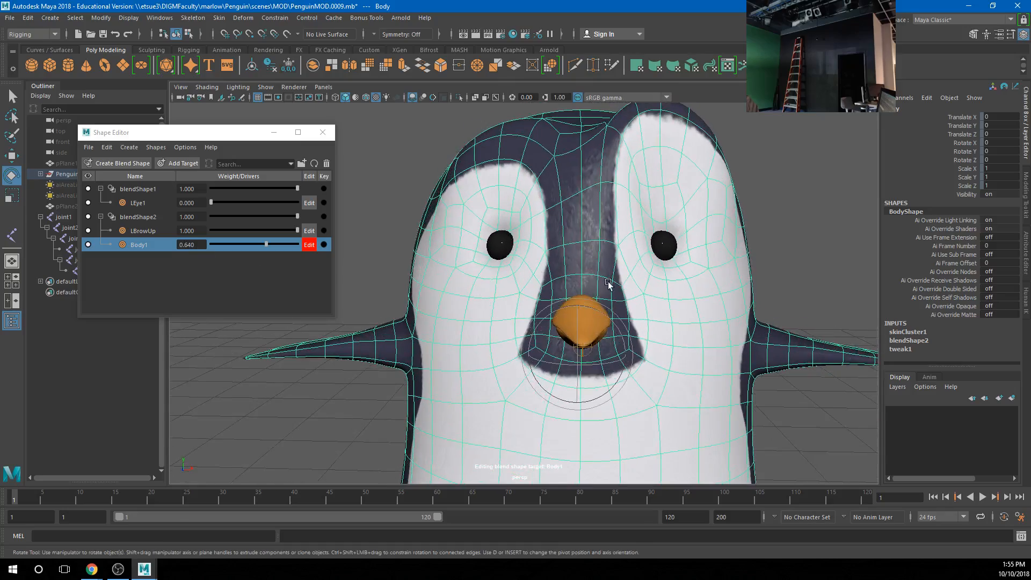
alt+drag(607, 228, 568, 259)
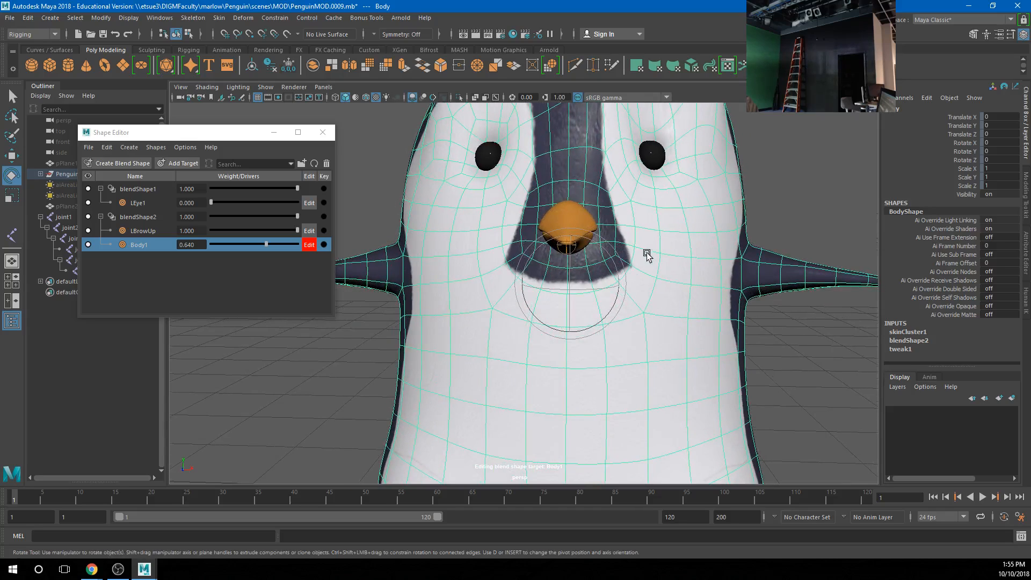
double_click(142, 246)
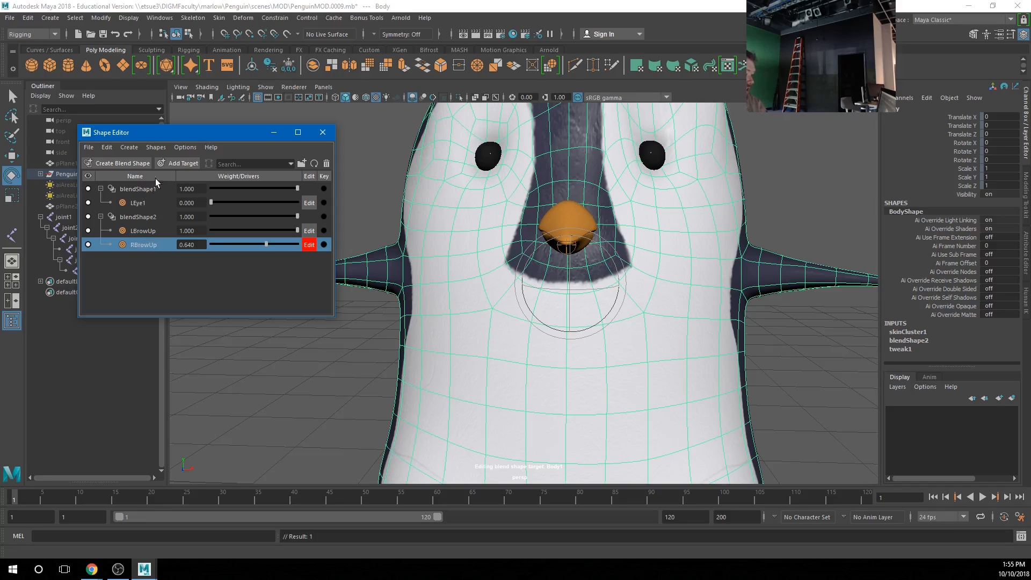
Step: Add another target to the body's blend shape and name it Smile
click(179, 163)
double_click(142, 259)
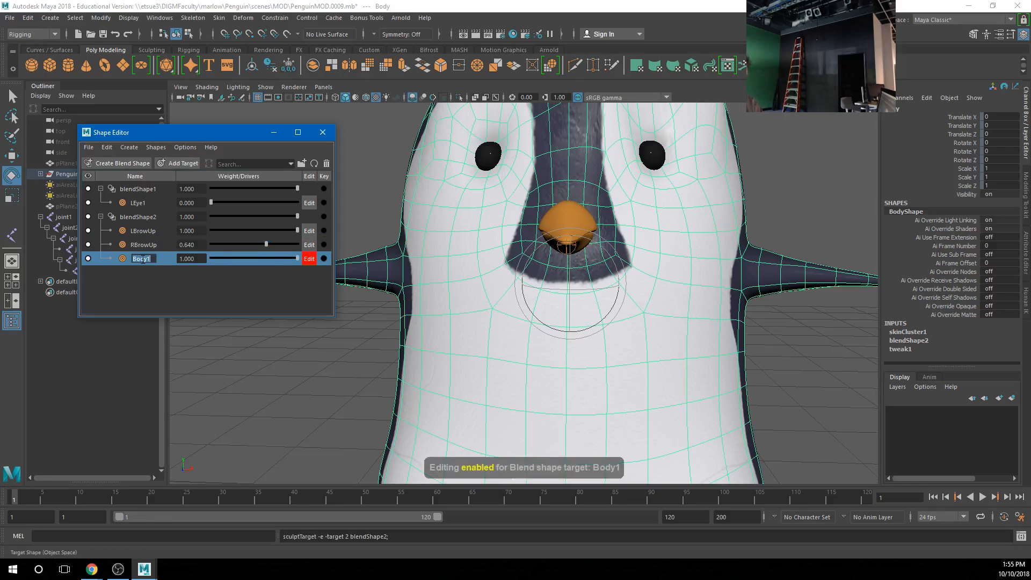
right_click(142, 259)
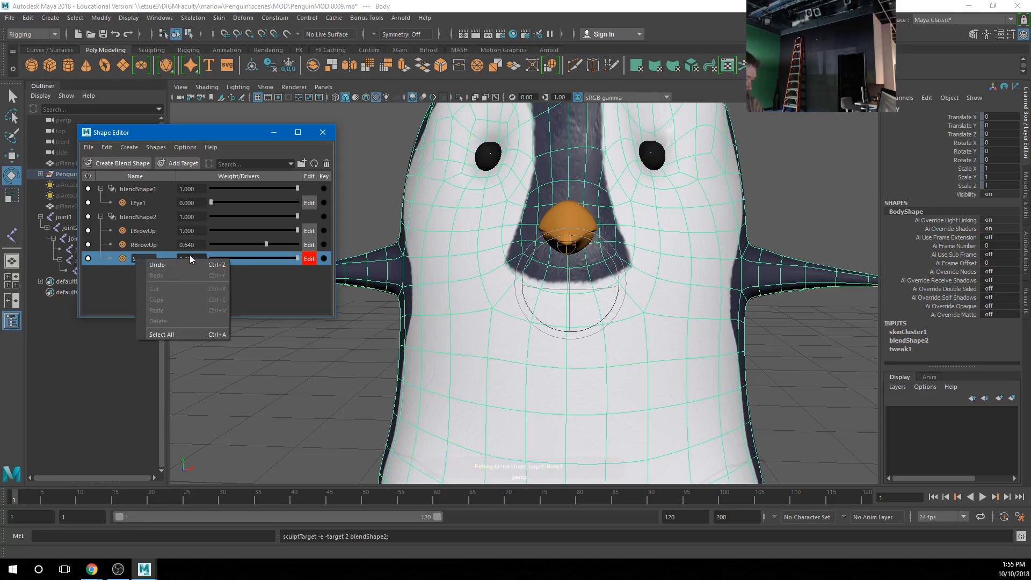
text(S)
key(Return)
double_click(138, 259)
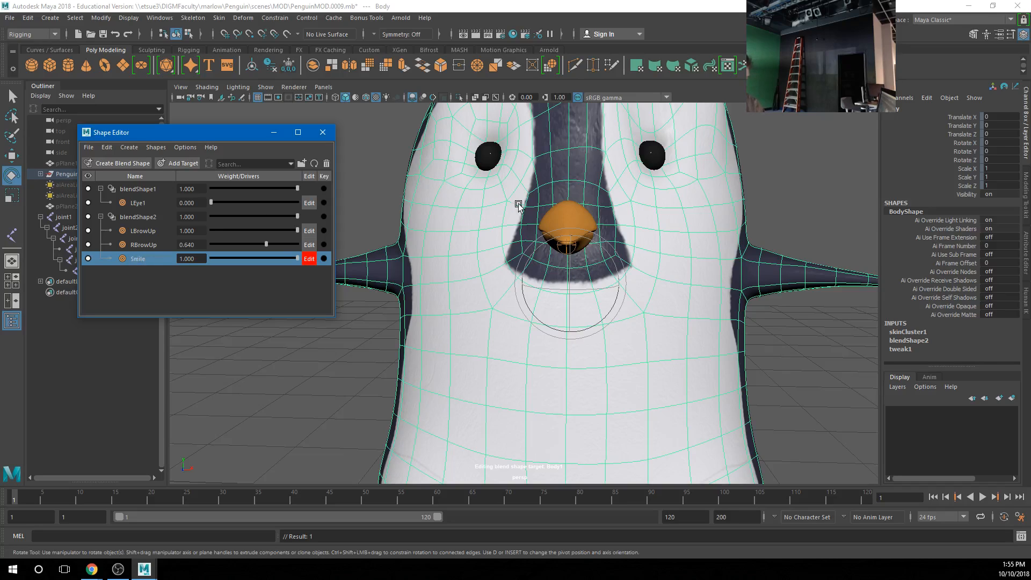
Step: Turn on Object X symmetry and move the body vertices beside the beak outward and up
right_drag(625, 255, 584, 262)
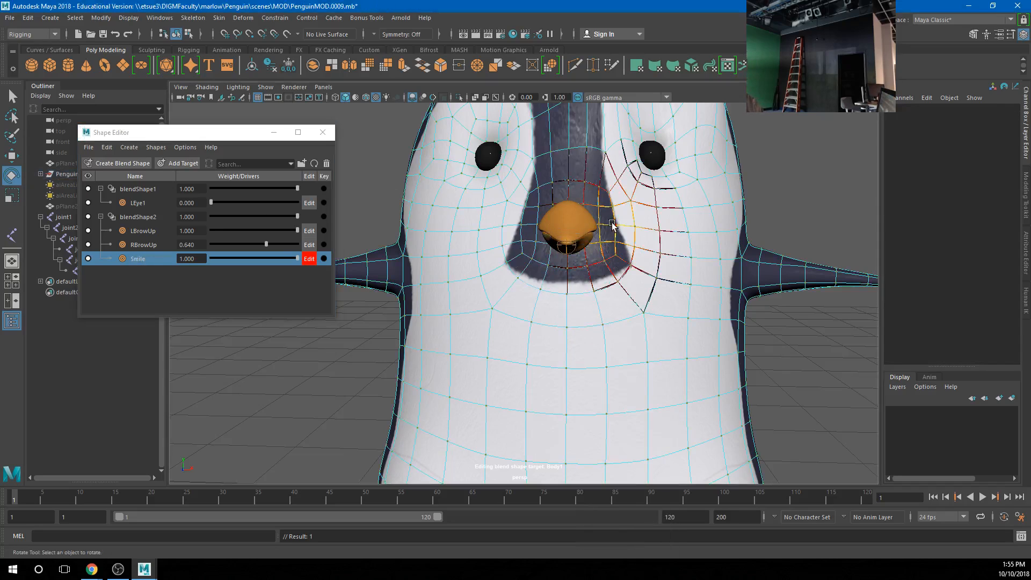
click(615, 225)
click(376, 35)
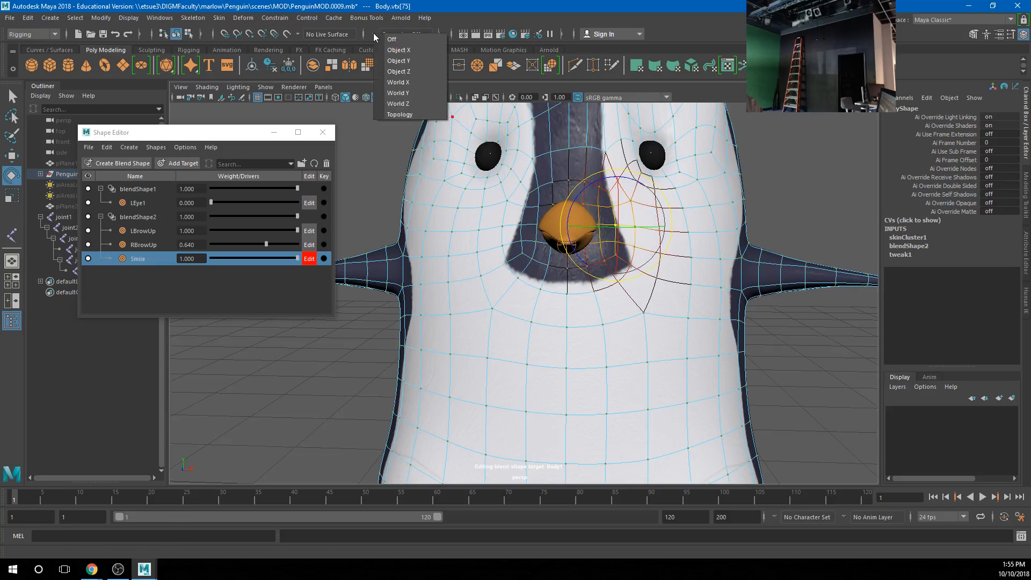
click(397, 50)
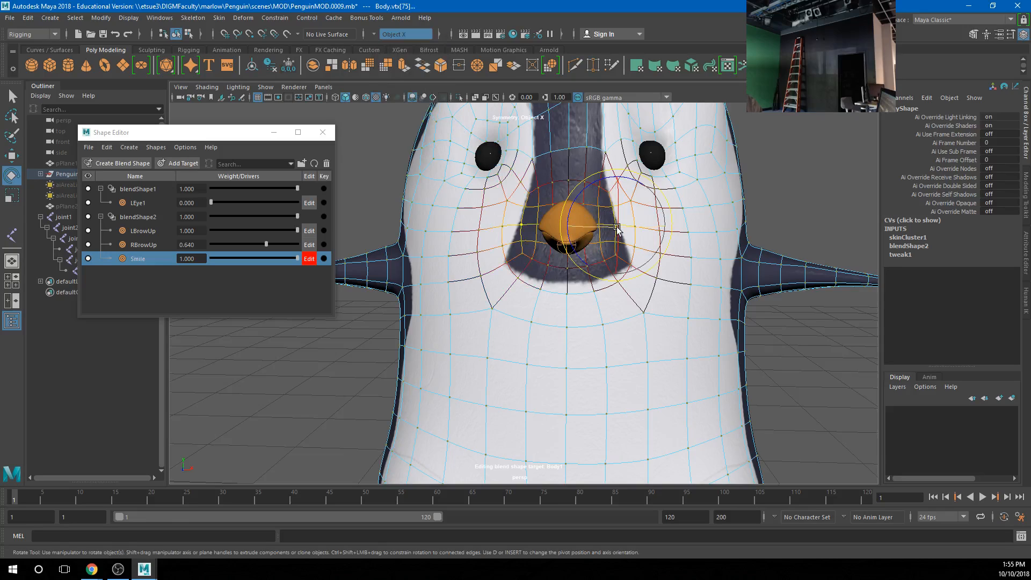
key(w)
drag(624, 230, 637, 202)
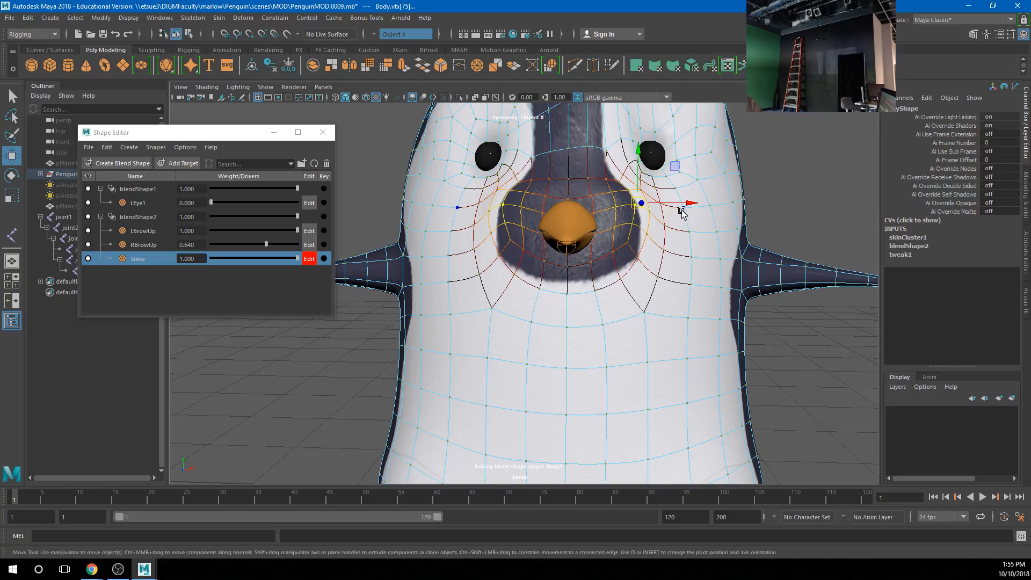
Step: Raise the cheek vertices below the eyes and adjust the vertices beside the beak from a side view
click(681, 207)
drag(668, 196, 673, 179)
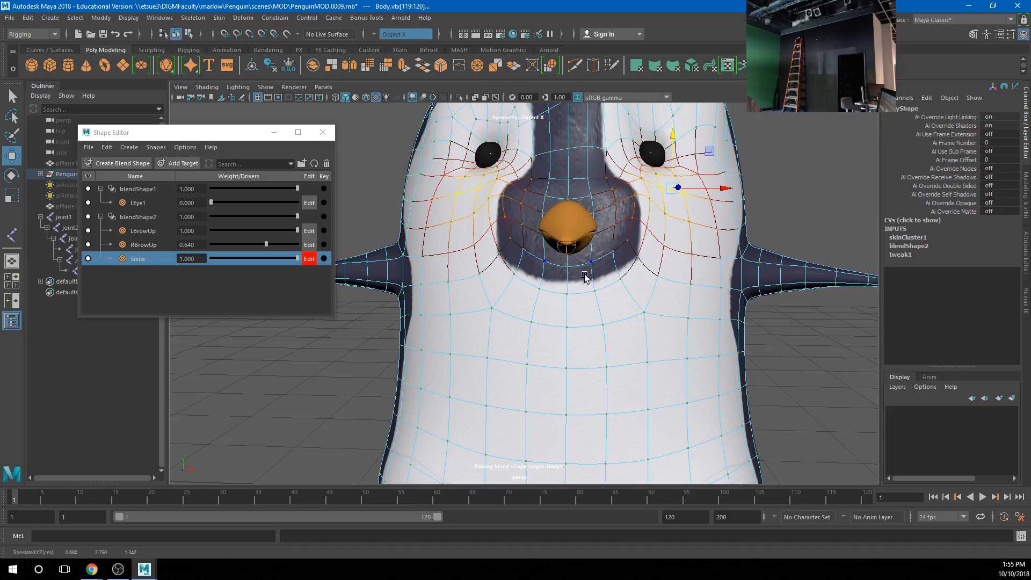
alt+drag(551, 280, 628, 228)
click(681, 215)
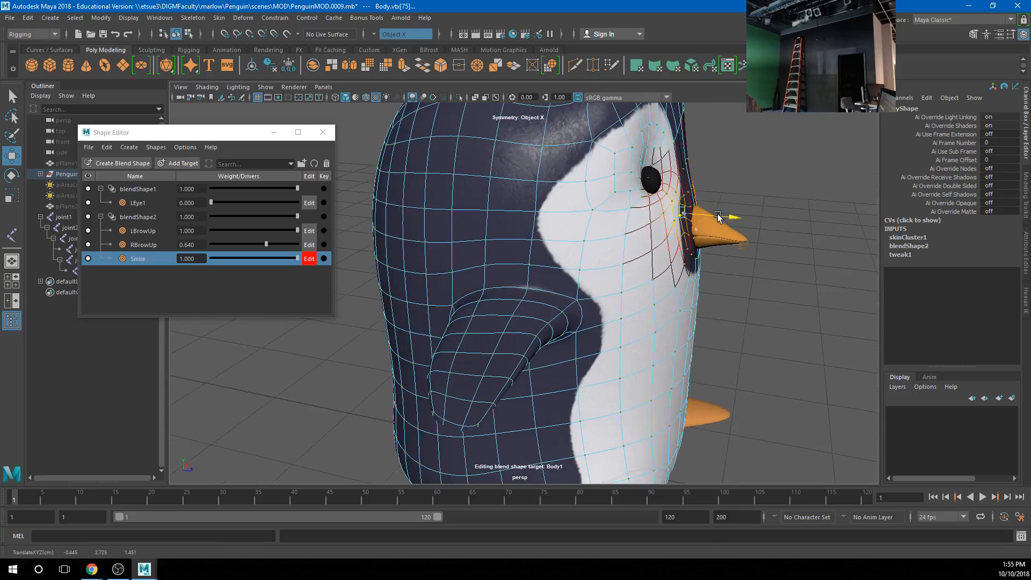
alt+drag(718, 216, 634, 231)
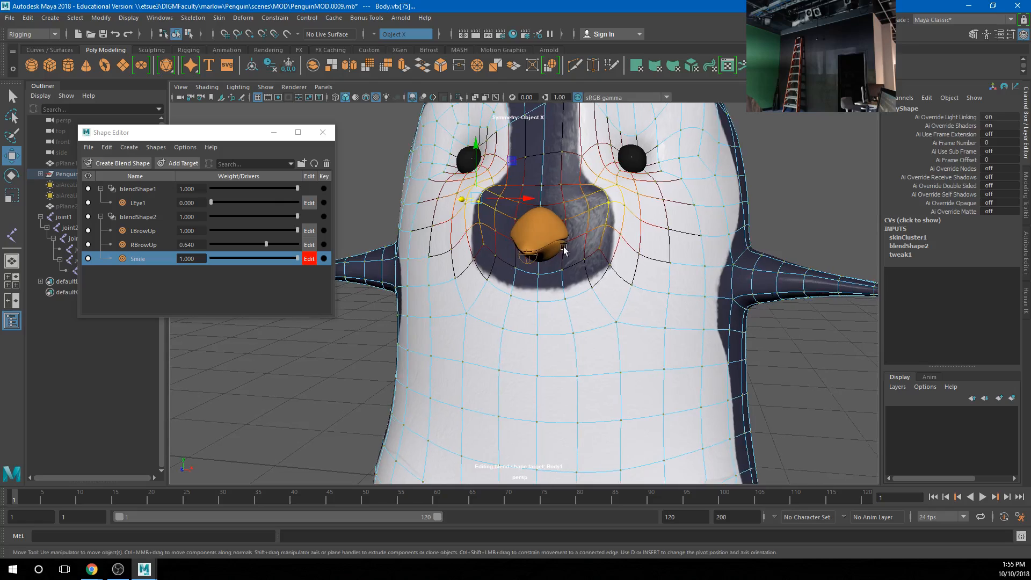
scroll(700, 277, up, 5)
scroll(701, 276, down, 5)
alt+drag(701, 276, 660, 348)
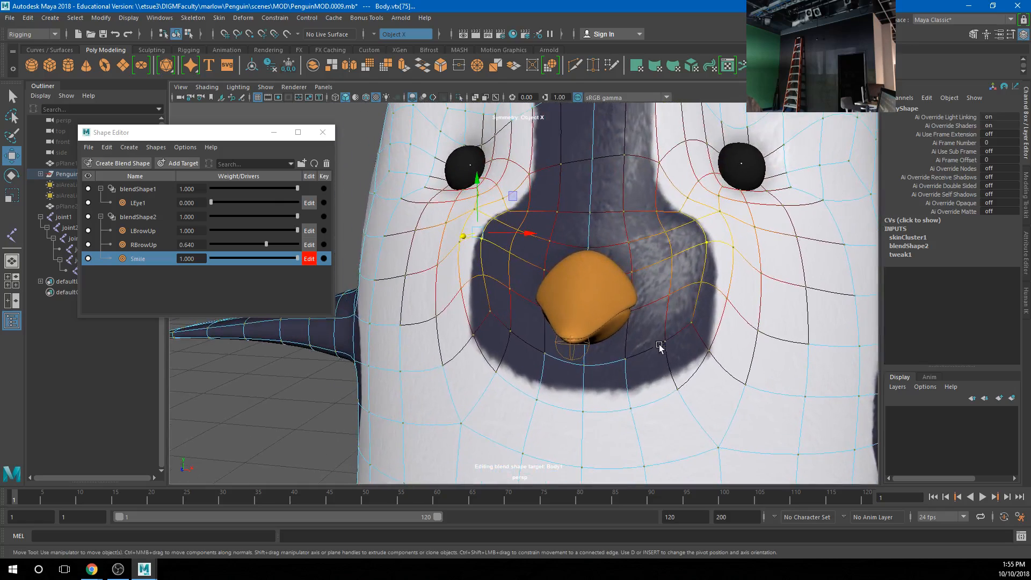
Step: Select the TopBeak mesh, create a blend shape for it and add a target
click(625, 303)
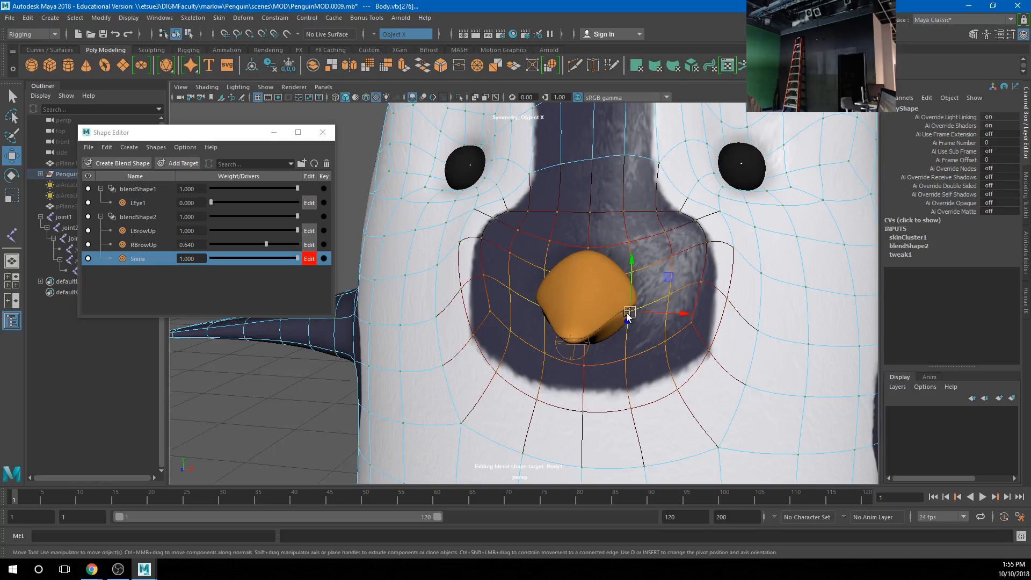
mouse_move(597, 291)
right_down()
mouse_move(643, 275)
mouse_move(612, 294)
right_up()
right_drag(735, 244, 767, 222)
click(617, 301)
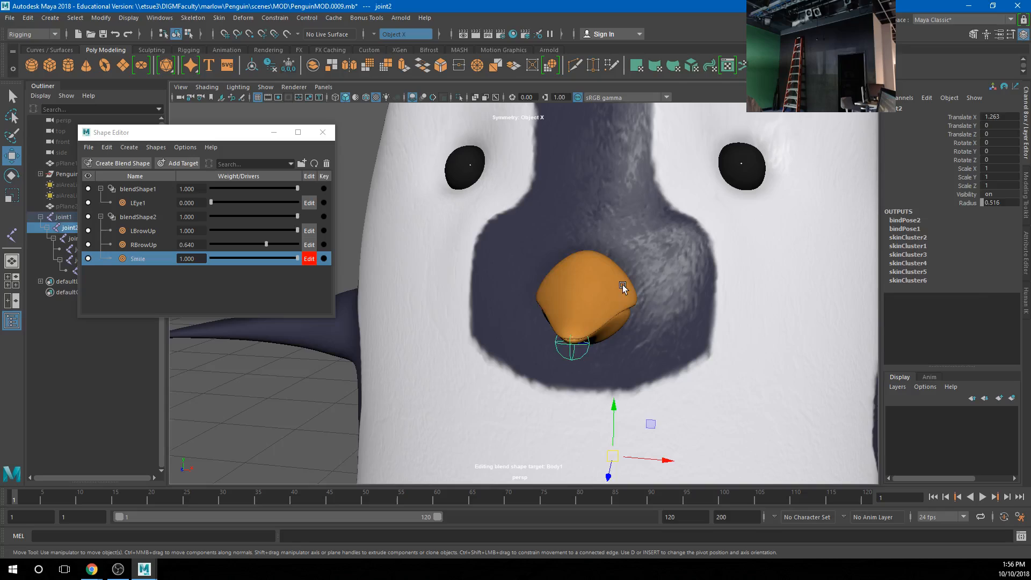
click(622, 287)
click(130, 163)
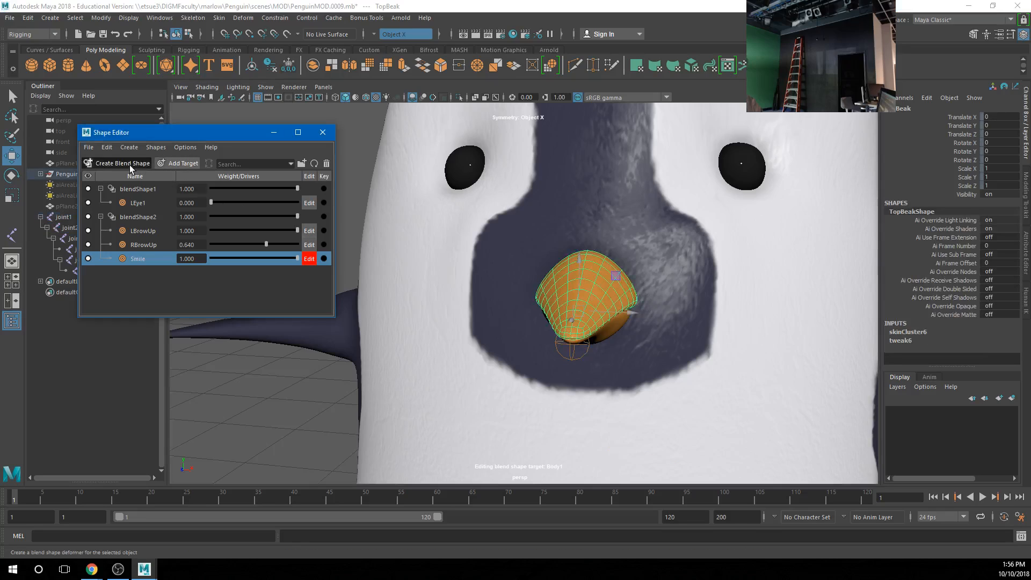
click(175, 164)
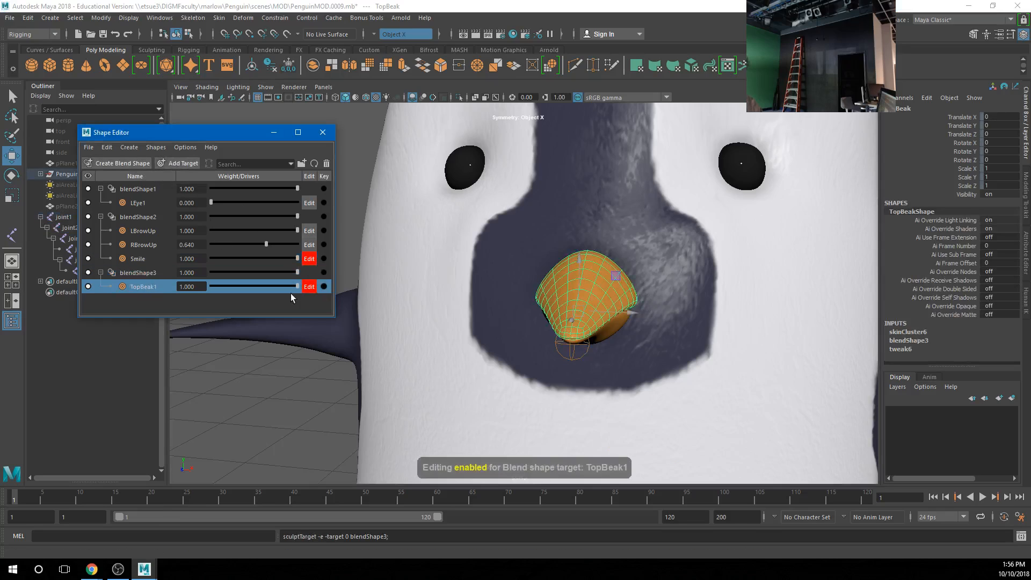
Step: Move the TopBeak's side vertices outward and up, and adjust the middle of its upper edge to shape a smile
right_click(641, 305)
click(587, 259)
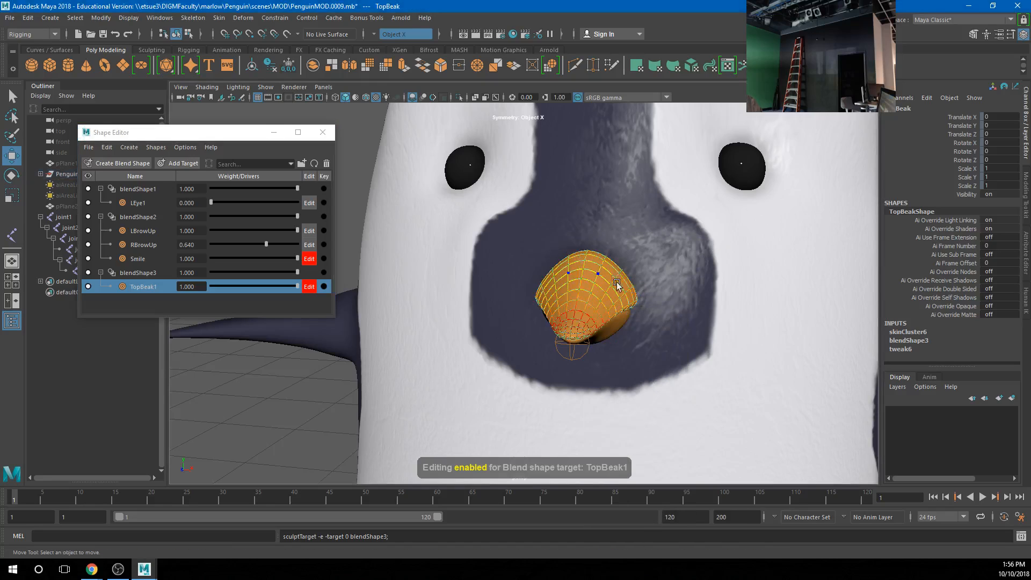
click(640, 299)
drag(641, 301, 659, 224)
key(e)
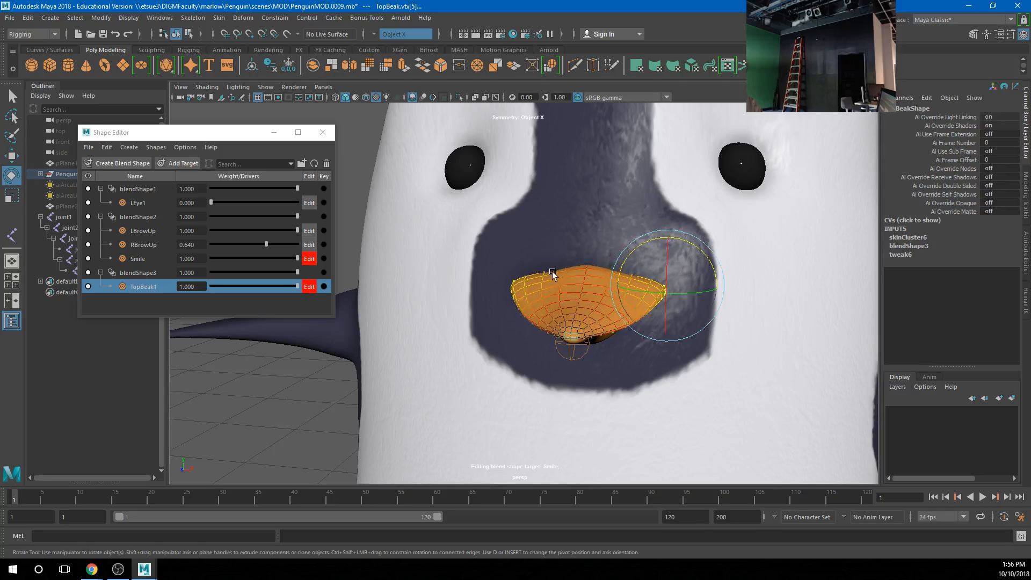
click(584, 268)
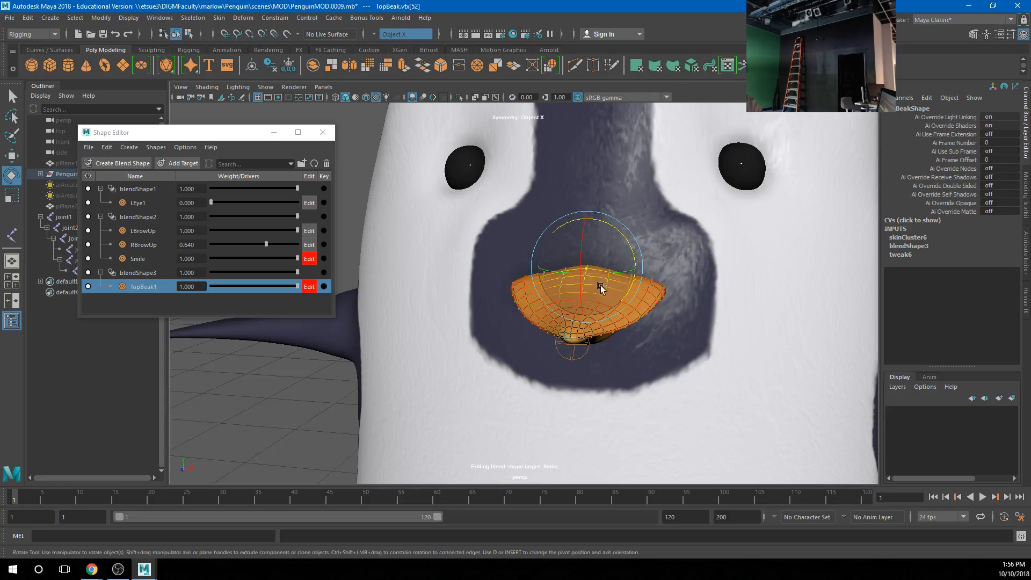
drag(600, 285, 702, 223)
key(w)
Step: Preview the smile by sweeping the TopBeak1 and Smile target weights toward 0 and back to 1
alt+drag(620, 296, 504, 295)
drag(299, 290, 211, 259)
drag(297, 288, 325, 297)
drag(240, 264, 299, 263)
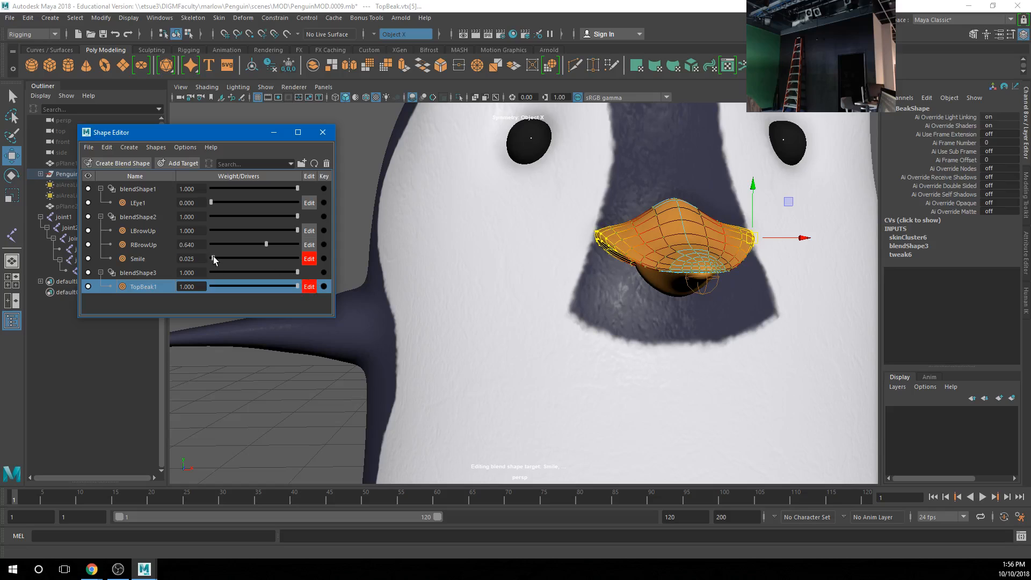
Step: Select the Bottom_Beak mesh, create a blend shape for it and add a target
alt+right_drag(472, 271, 438, 271)
alt+right_drag(789, 300, 567, 300)
alt+drag(566, 300, 646, 273)
scroll(553, 318, up, 3)
click(650, 269)
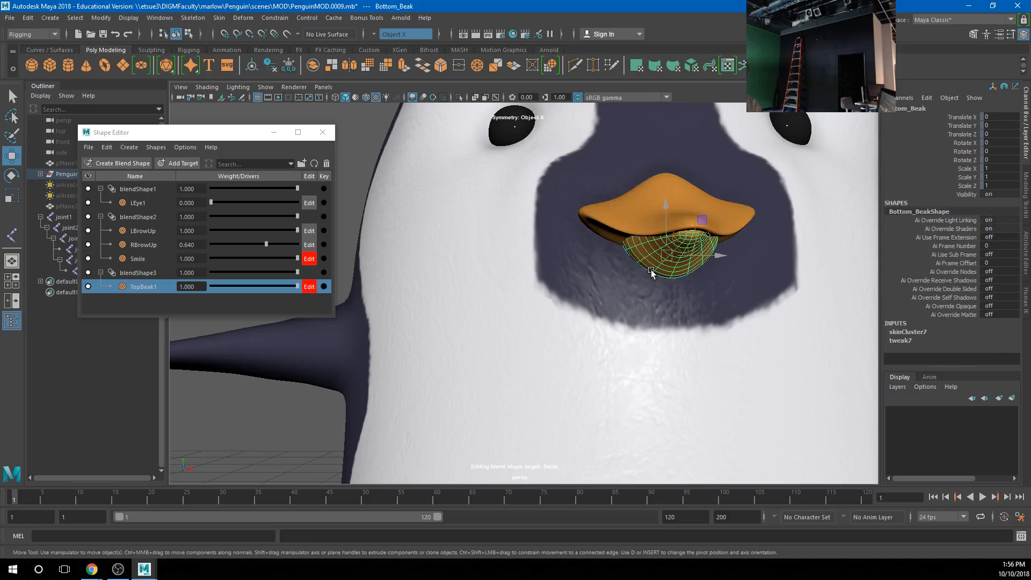
right_click(652, 260)
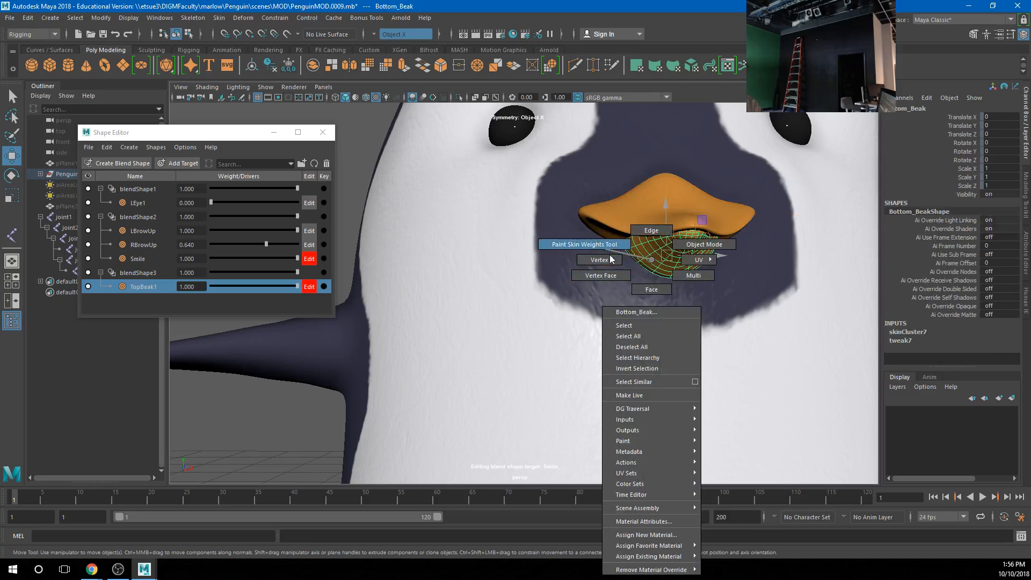
click(651, 264)
click(127, 164)
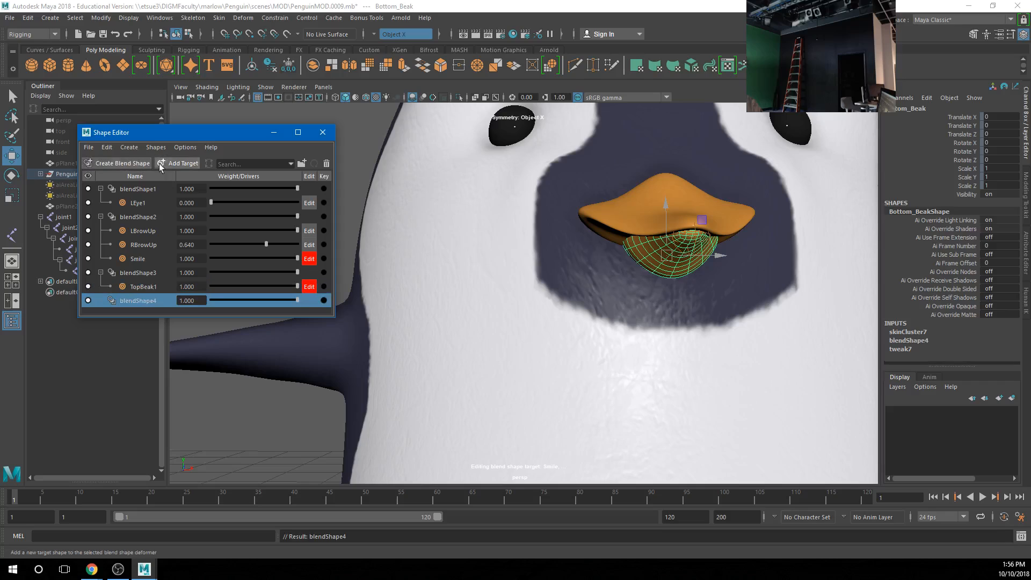
click(181, 164)
Step: Move the Bottom_Beak's side vertices outward and up to follow the corners of the upper beak
right_click(651, 262)
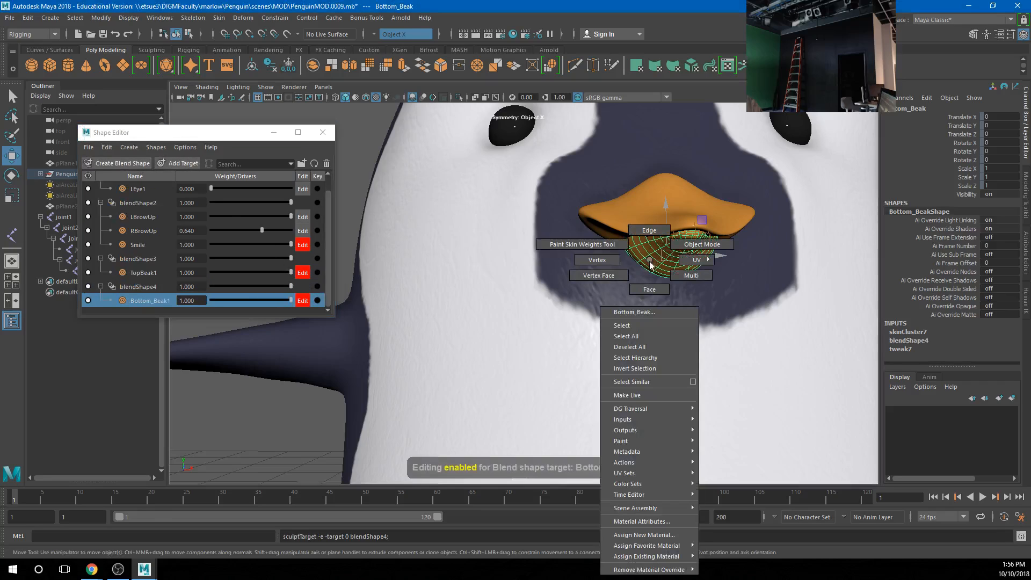
click(590, 260)
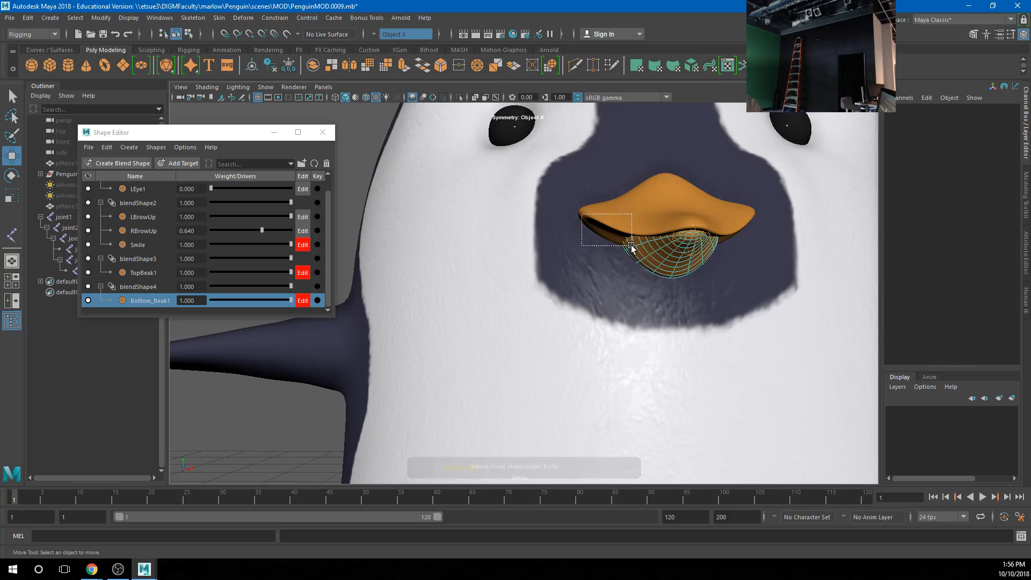
click(630, 265)
alt+drag(629, 265, 615, 279)
click(584, 253)
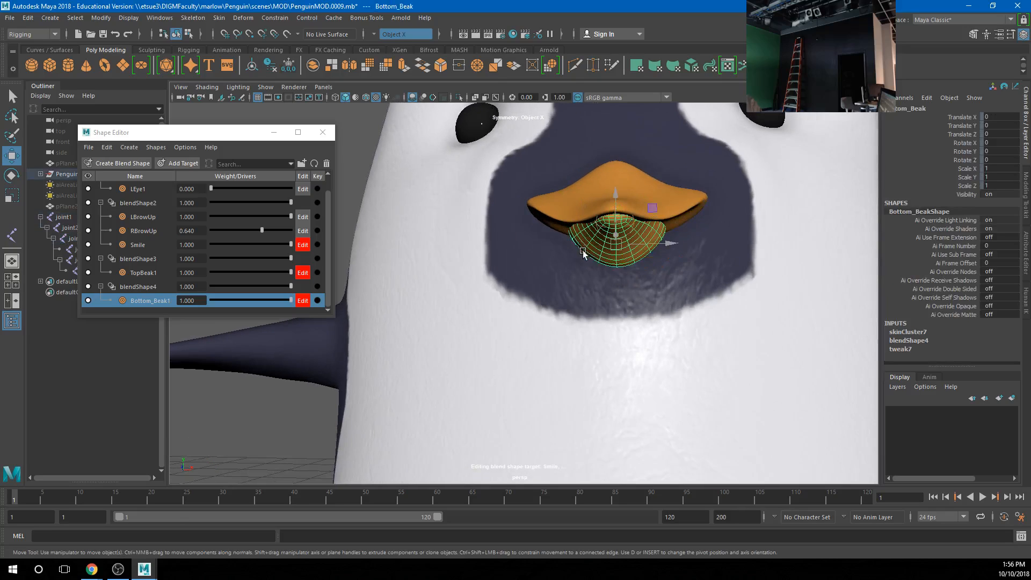
right_click(585, 256)
click(539, 253)
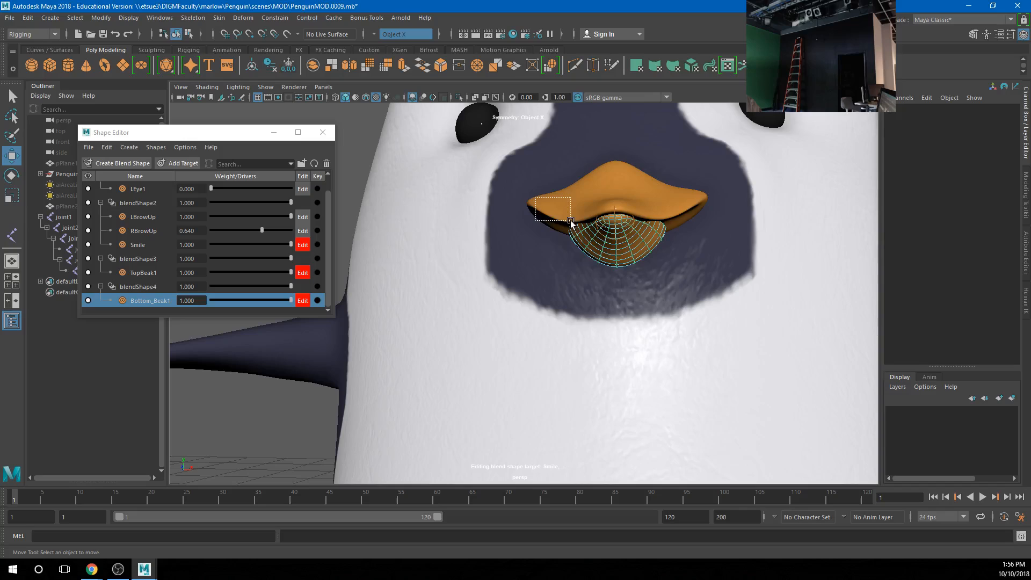
click(581, 238)
drag(576, 228, 544, 243)
Step: Rotate the Bottom_Beak's corner vertices to fit under the smiling upper beak, and check the face from the front
key(e)
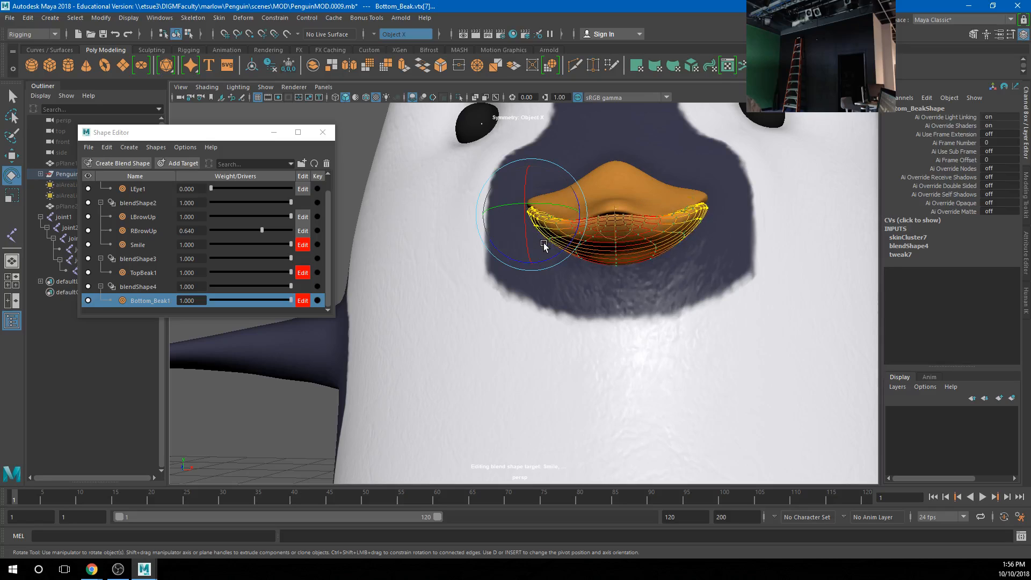
mouse_move(544, 245)
alt+mouse_down()
mouse_move(563, 264)
mouse_move(552, 264)
alt+mouse_up()
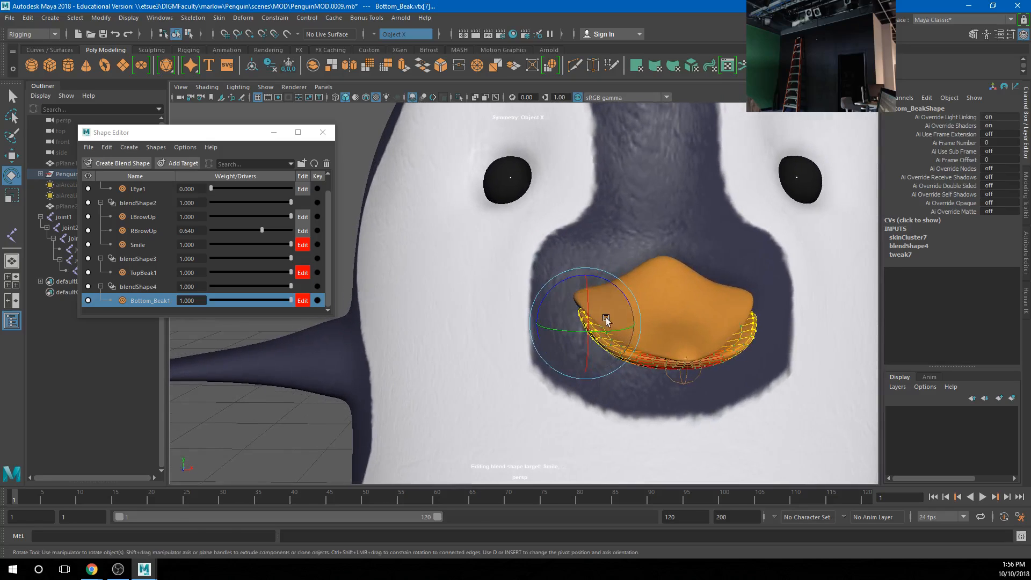
mouse_move(605, 331)
mouse_down()
mouse_move(622, 329)
mouse_move(600, 333)
mouse_up()
key(w)
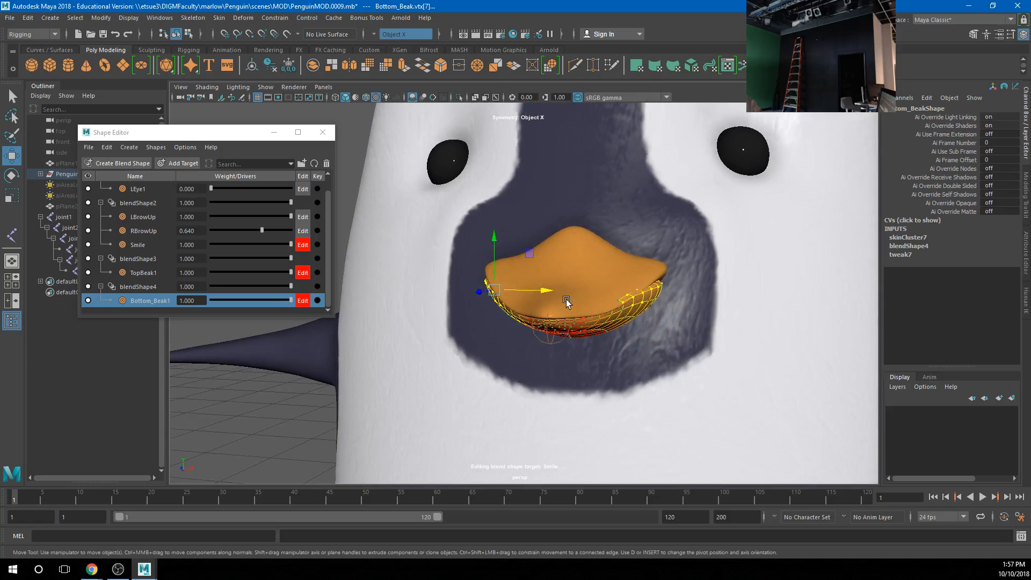
key(e)
drag(489, 272, 545, 307)
alt+right_drag(709, 326, 536, 313)
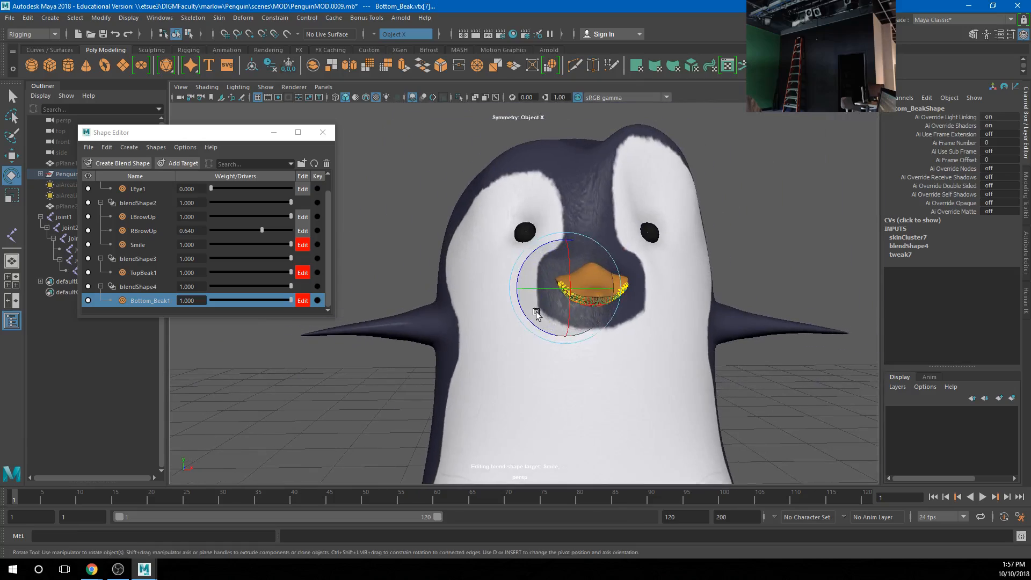
alt+drag(537, 314, 514, 323)
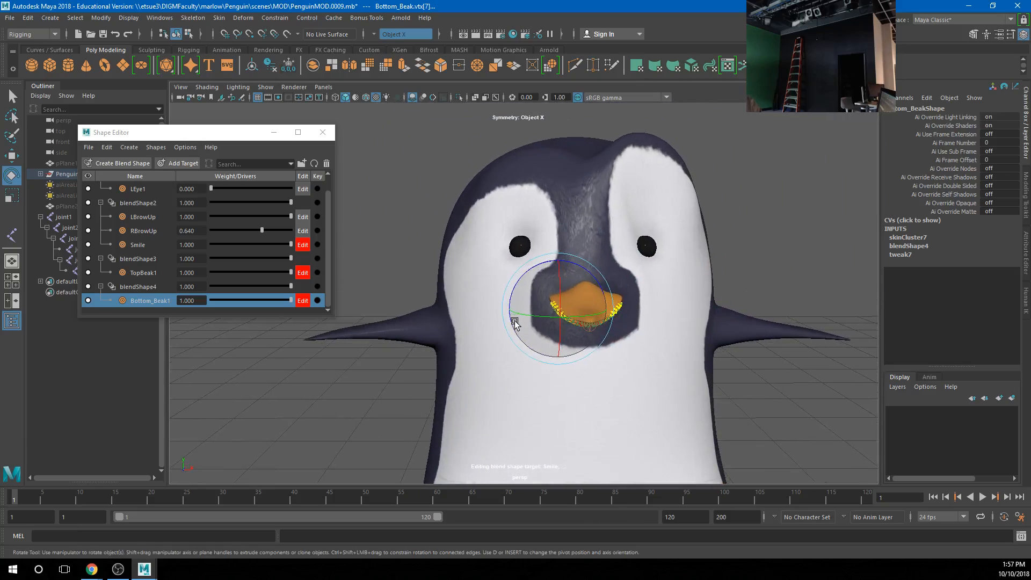
alt+right_drag(529, 326, 723, 356)
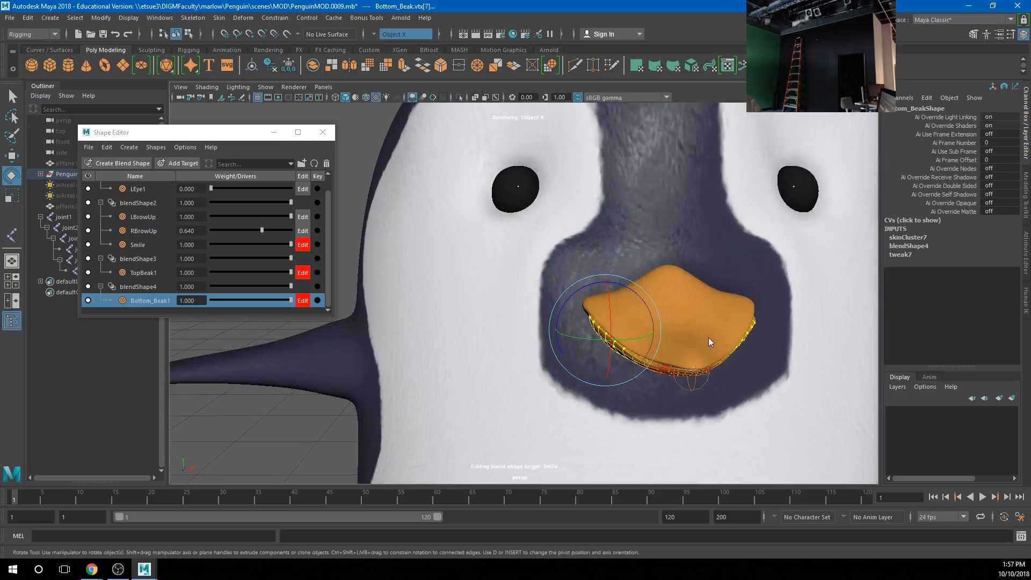
Step: Pick a Bottom_Beak vertex on the opposite side, return to object mode and select the TopBeak mesh
double_click(707, 338)
click(725, 338)
right_drag(613, 351, 558, 346)
alt+drag(559, 346, 530, 333)
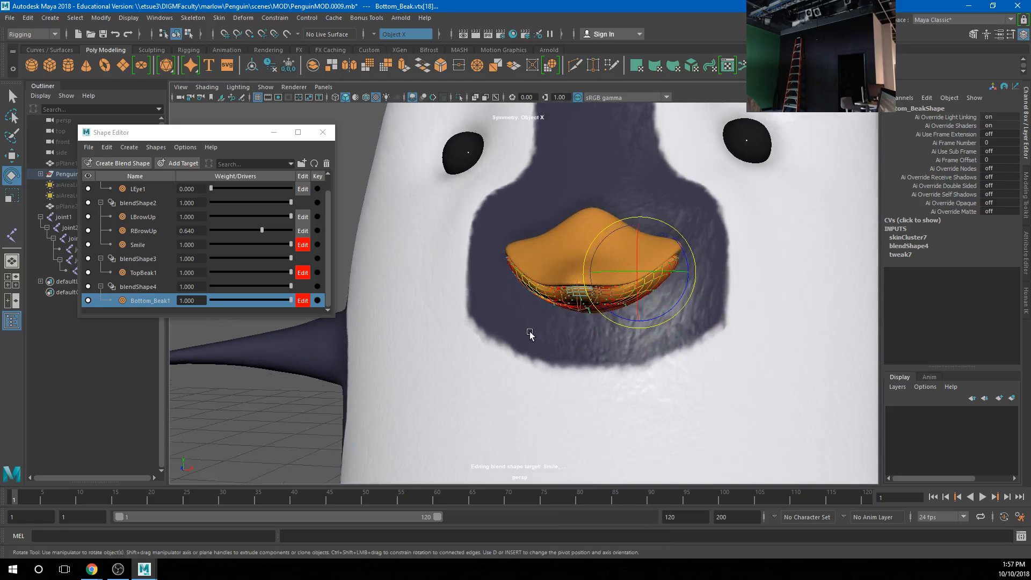
right_drag(518, 289, 517, 284)
click(534, 243)
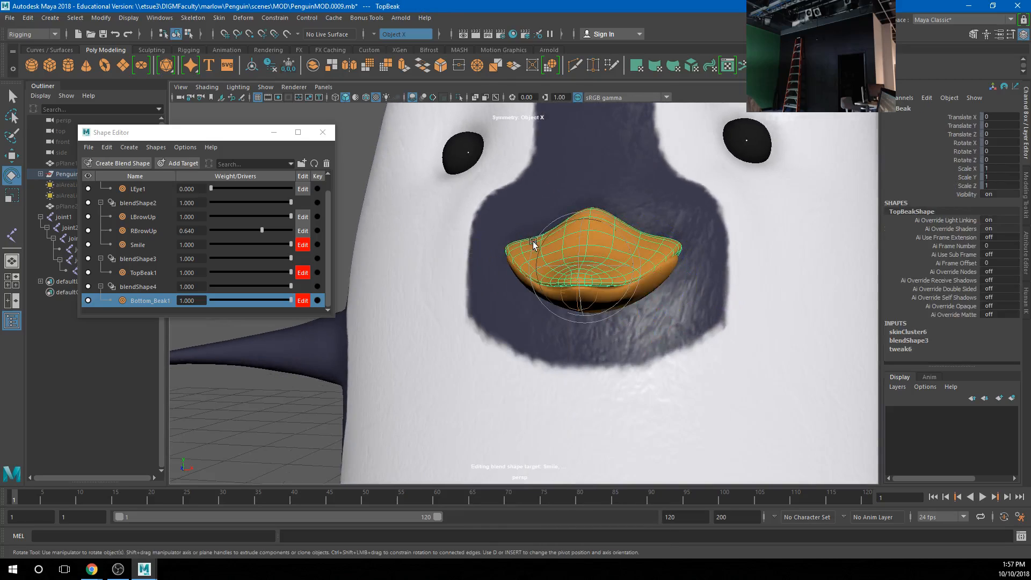
Step: Turn off editing for the Bottom_Beak1, TopBeak1 and Smile targets
scroll(743, 327, down, 10)
alt+drag(743, 327, 466, 325)
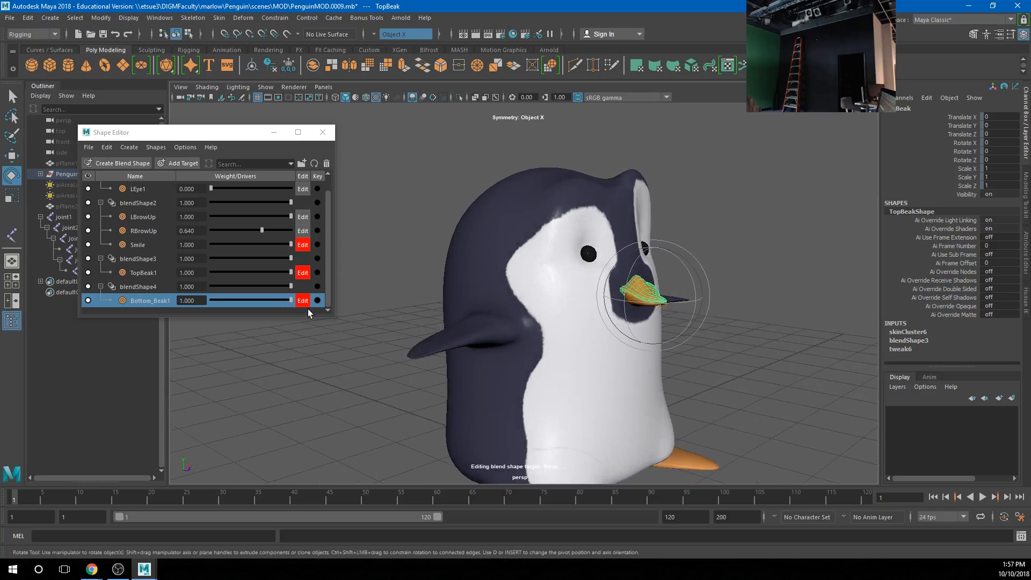
click(303, 301)
click(303, 272)
click(303, 245)
Step: Set the Smile, TopBeak1, Bottom_Beak1, RBrowUp and LBrowUp target weights to 0
click(289, 245)
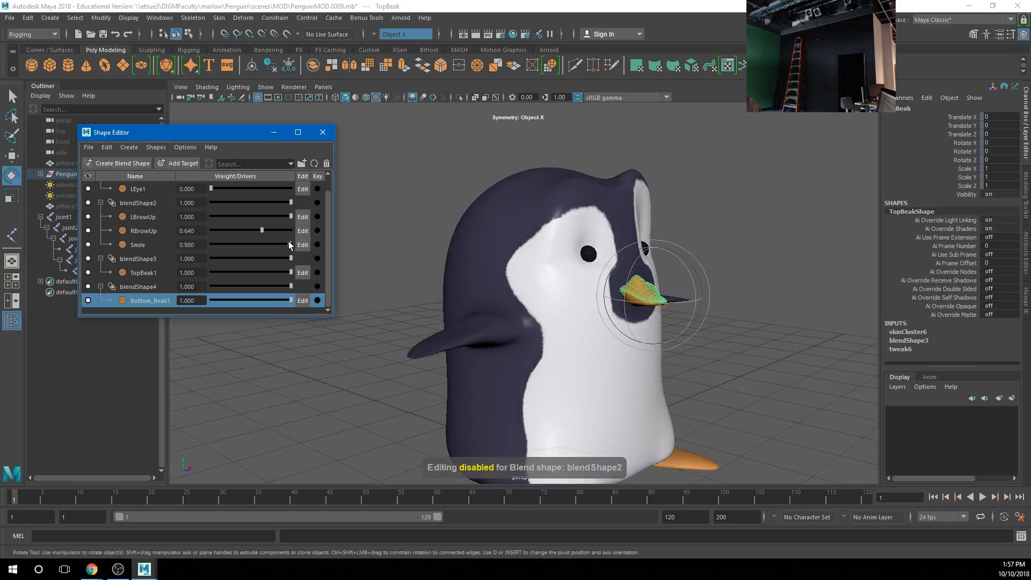
drag(289, 241, 197, 241)
drag(290, 273, 172, 272)
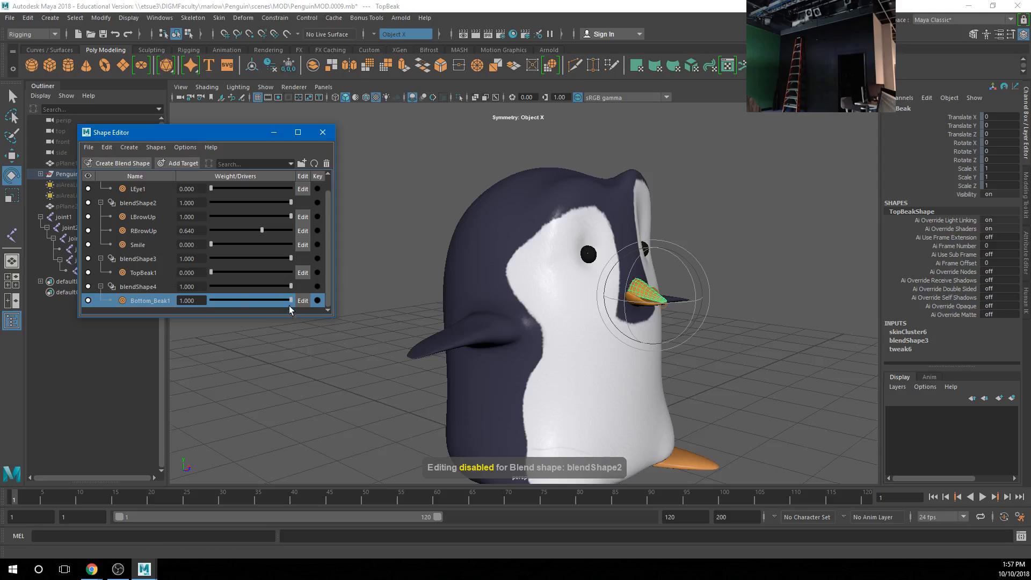
drag(291, 300, 153, 301)
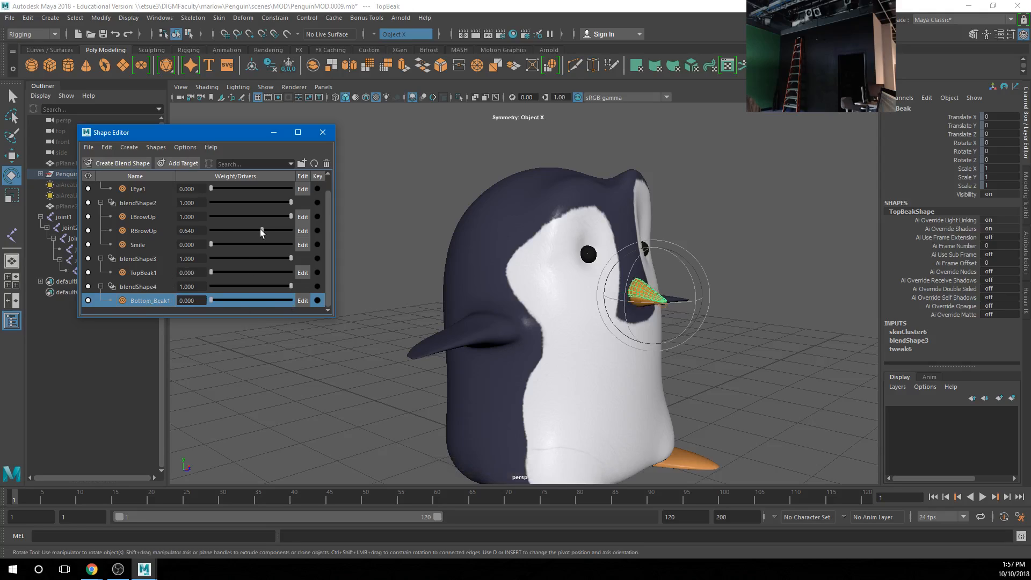
drag(261, 231, 124, 229)
drag(290, 216, 191, 221)
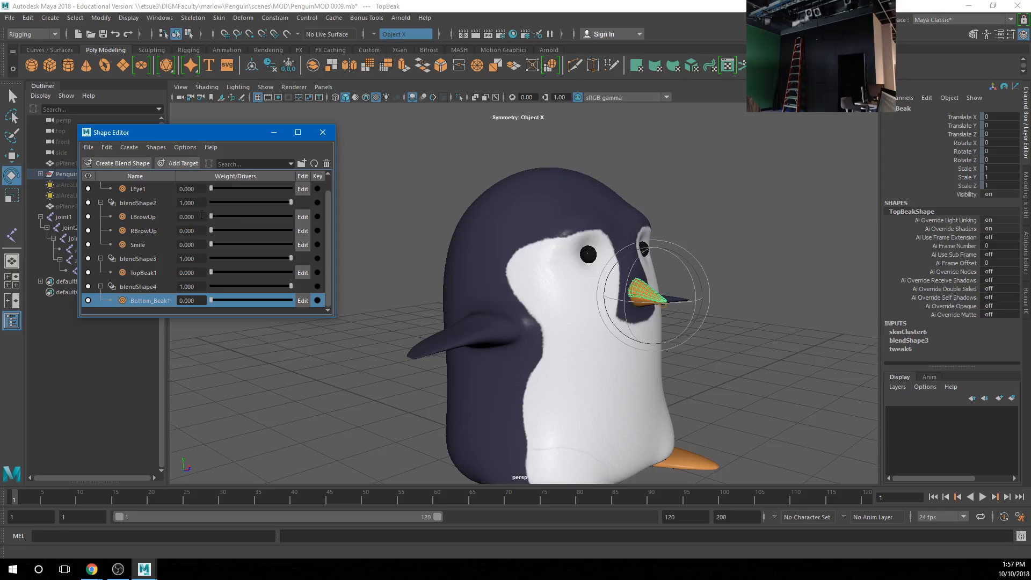
scroll(214, 268, up, 1)
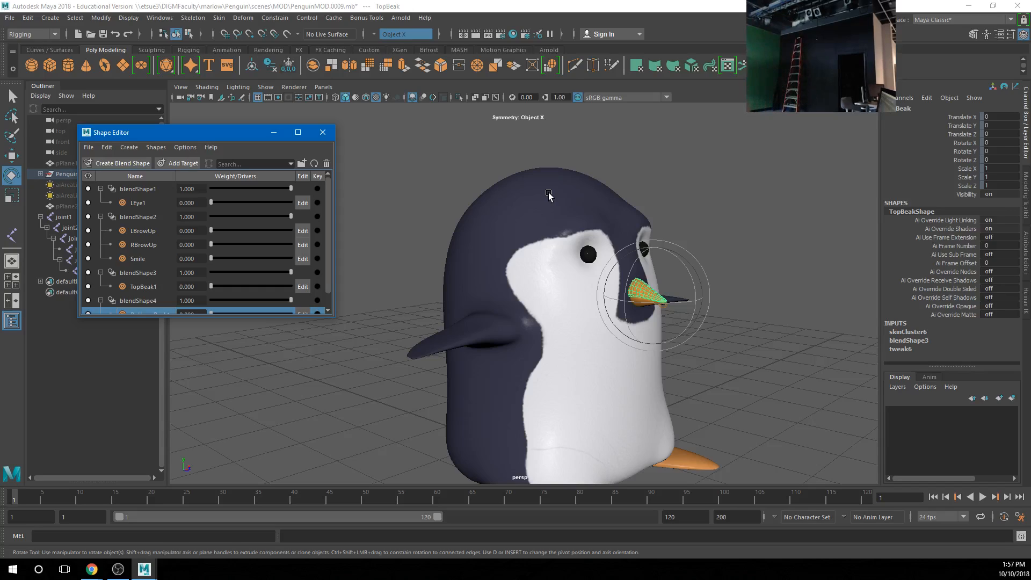
Step: Create a NURBS circle and move it about 4.12 units along X, beside the penguin
click(60, 50)
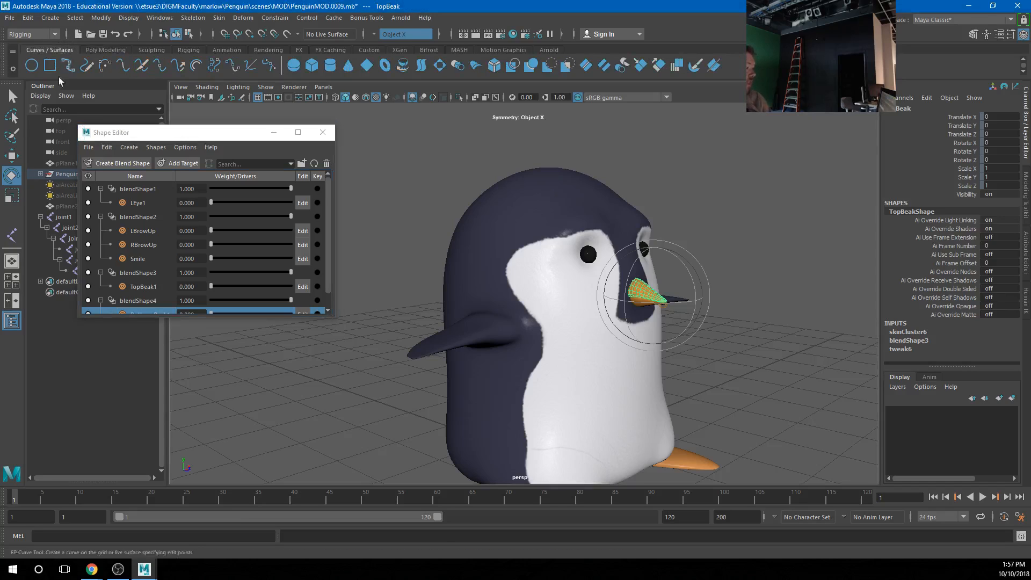
click(32, 65)
alt+drag(714, 357, 602, 433)
scroll(602, 433, down, 5)
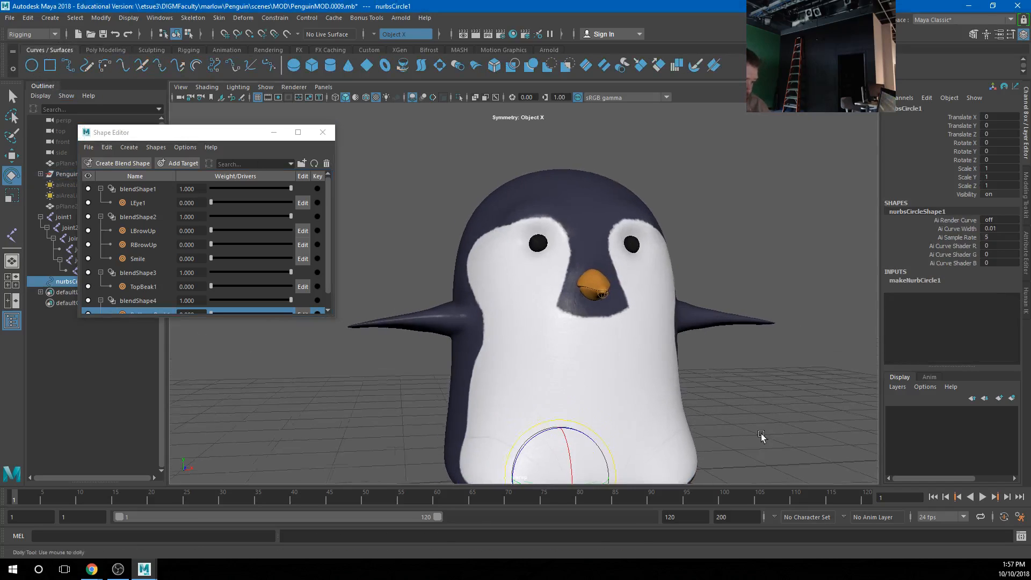
key(w)
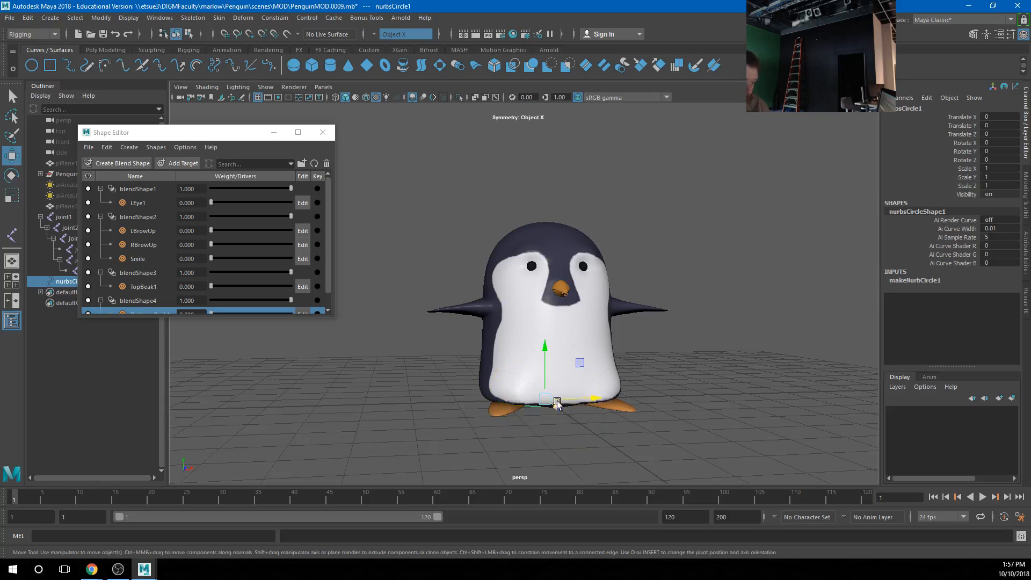
drag(556, 404, 743, 398)
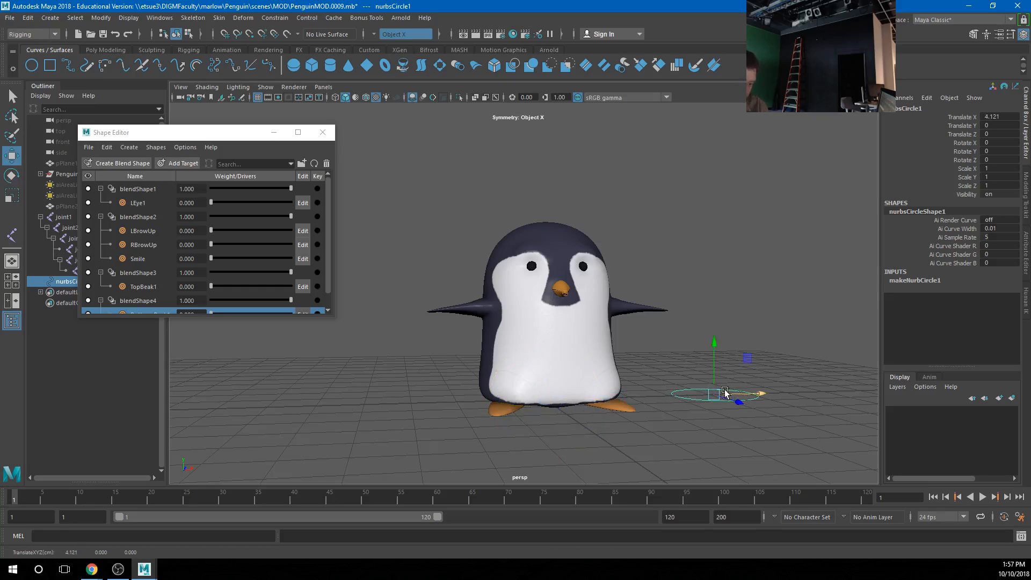
Step: Rotate the circle 90 degrees about X, scale it uniformly to about 0.348 and freeze its transformations
key(e)
drag(738, 379, 746, 450)
key(r)
drag(714, 396, 666, 417)
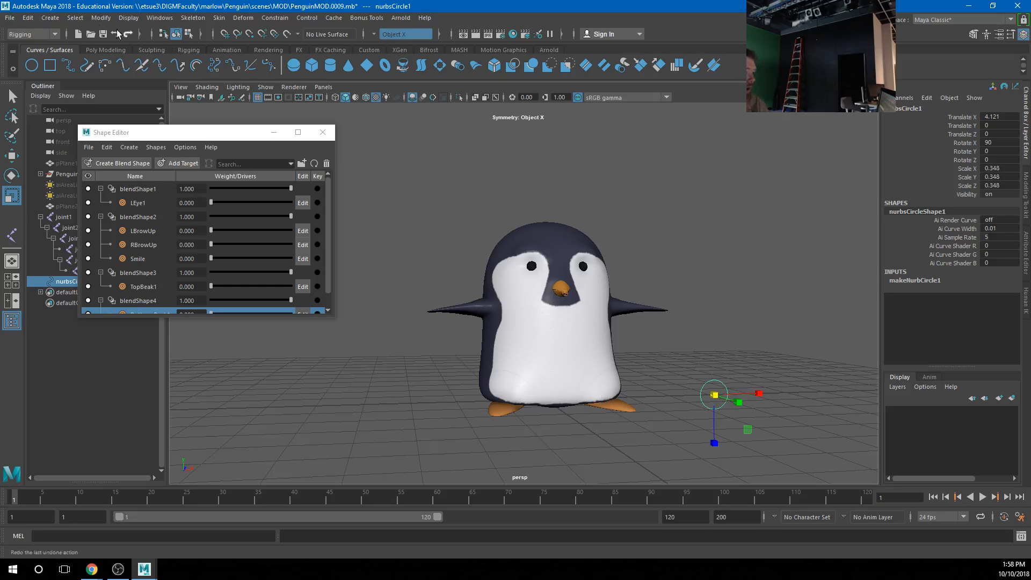
click(100, 18)
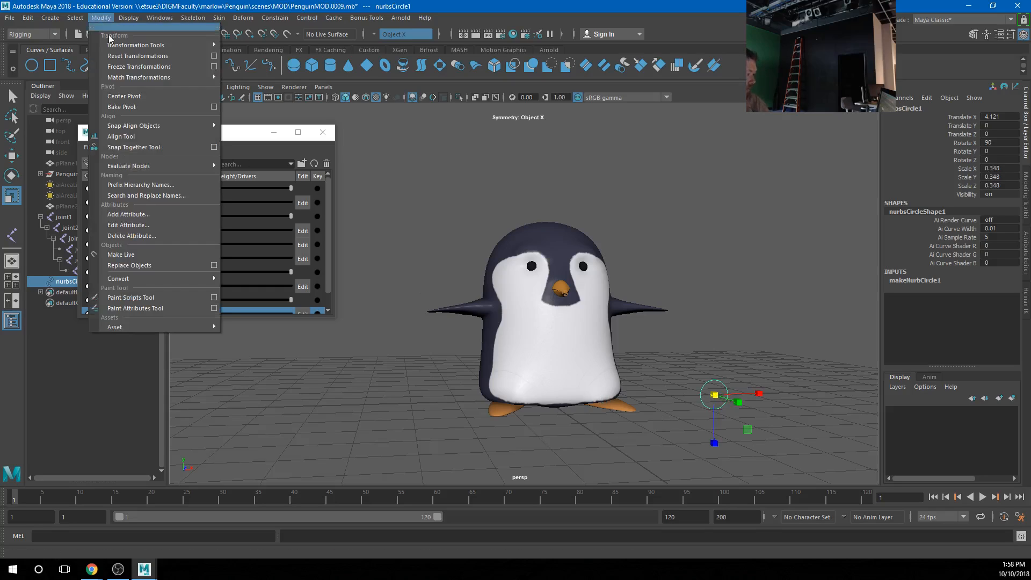
click(131, 68)
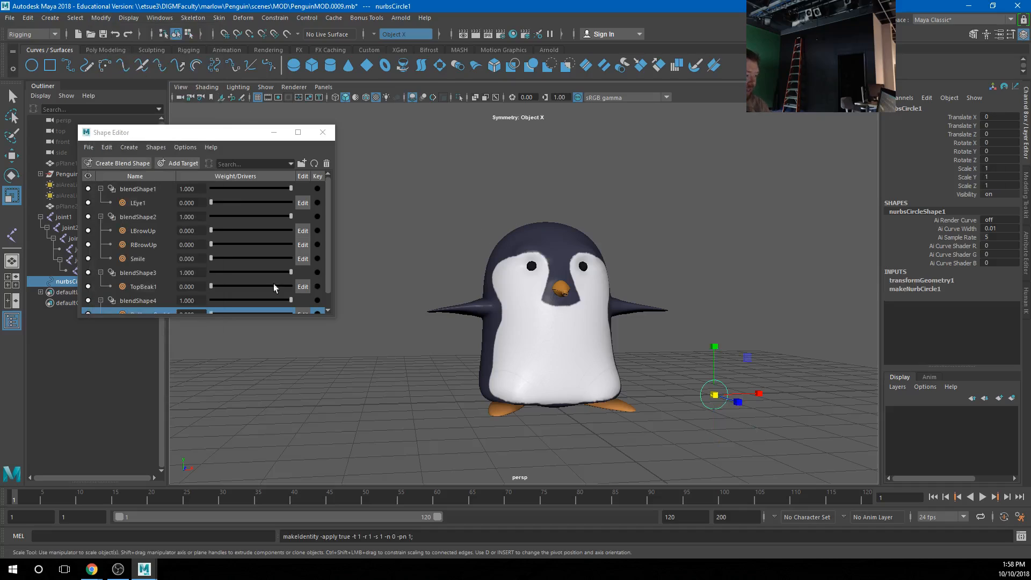
drag(211, 260, 166, 273)
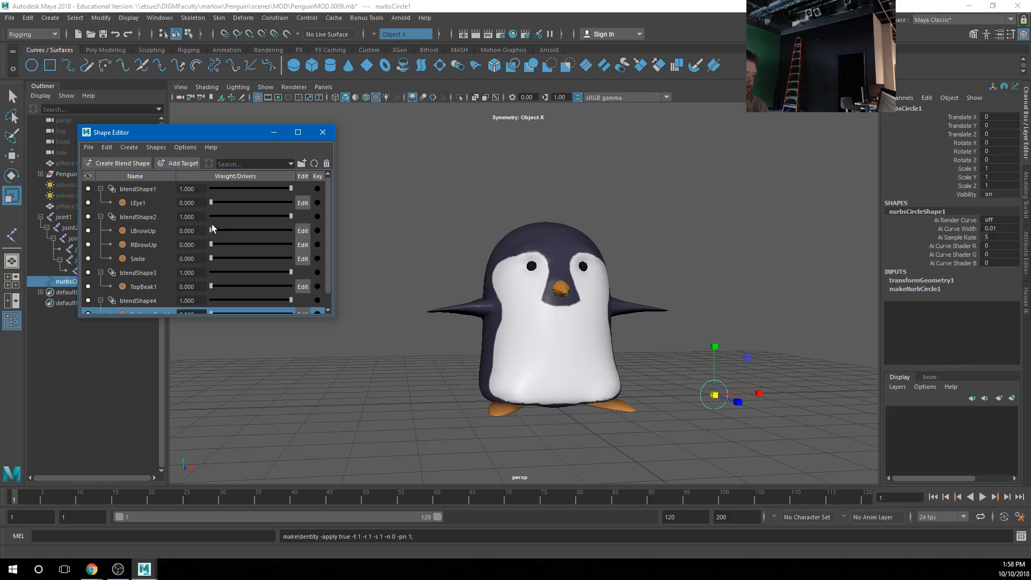
drag(212, 230, 138, 240)
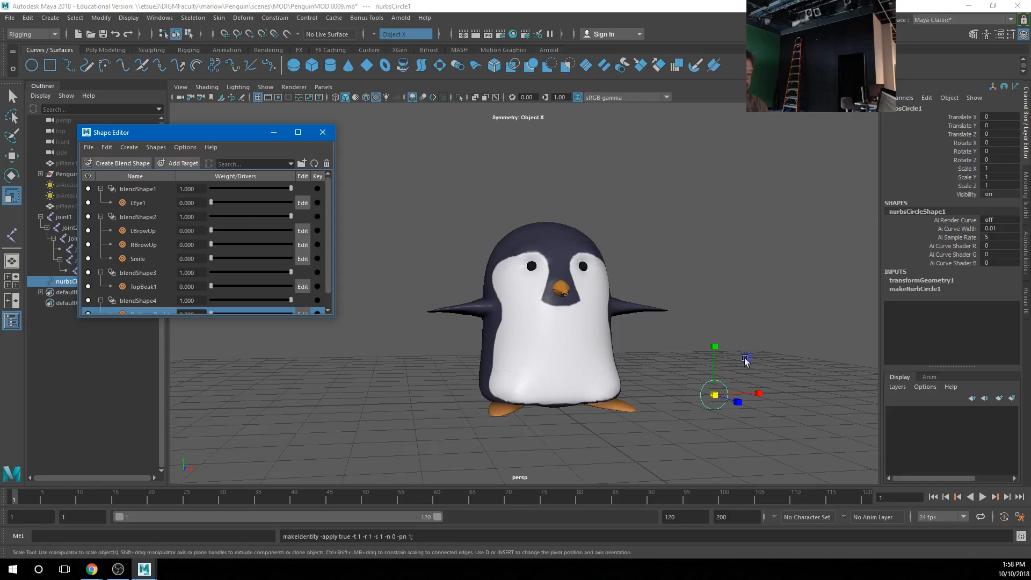
Step: Duplicate the circle and move the copy to the penguin's brow, at about X -3.685, Y 3.295, Z 1.343
mouse_move(675, 412)
alt+mouse_down()
mouse_move(645, 409)
mouse_move(672, 420)
alt+mouse_up()
key(ctrl+d)
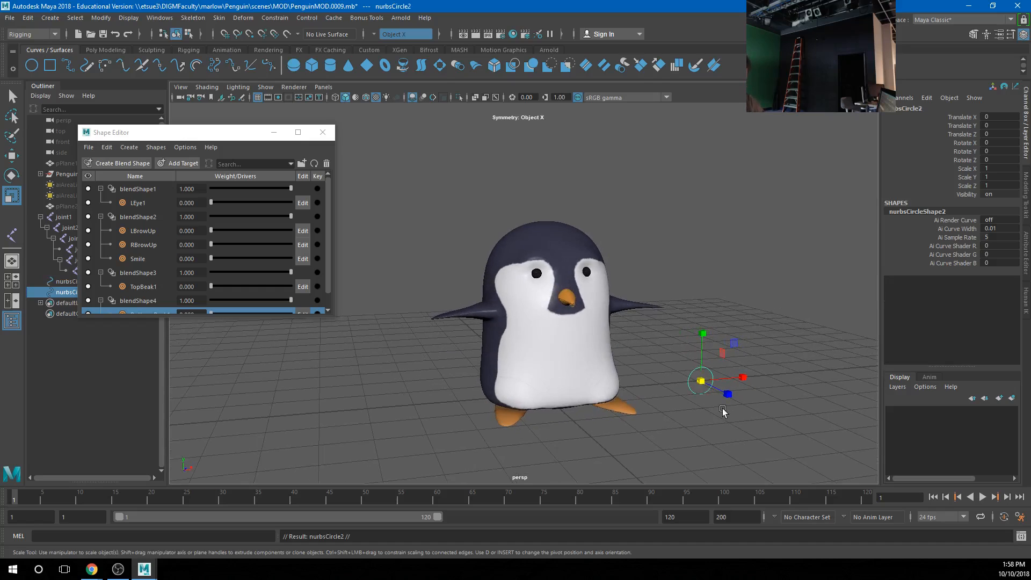
key(w)
drag(737, 382, 751, 258)
scroll(779, 265, up, 3)
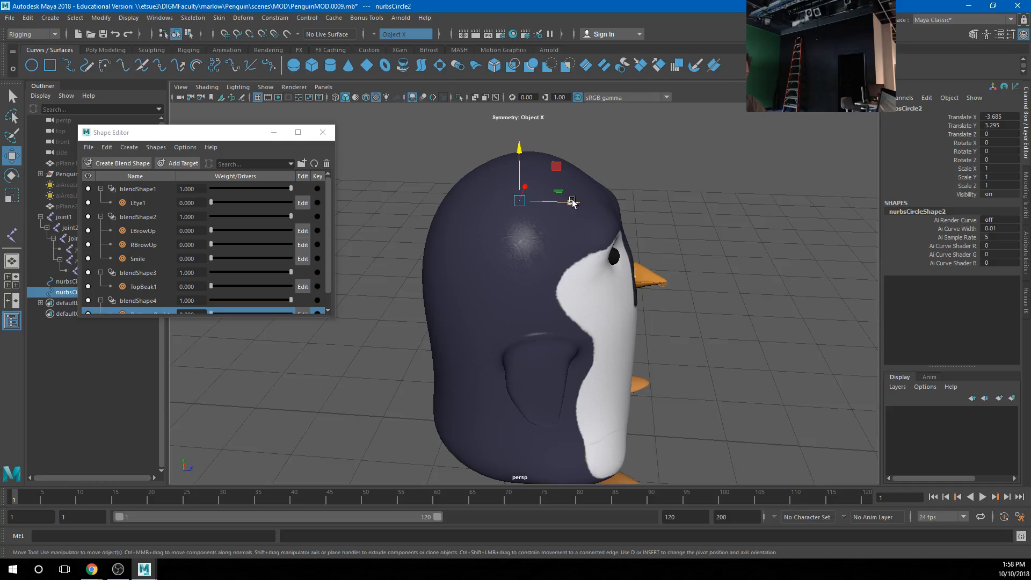
drag(572, 202, 581, 237)
Step: Scale the brow circle uniformly to about 0.415, shift it to X -3.527 and freeze its transformations
key(r)
key(w)
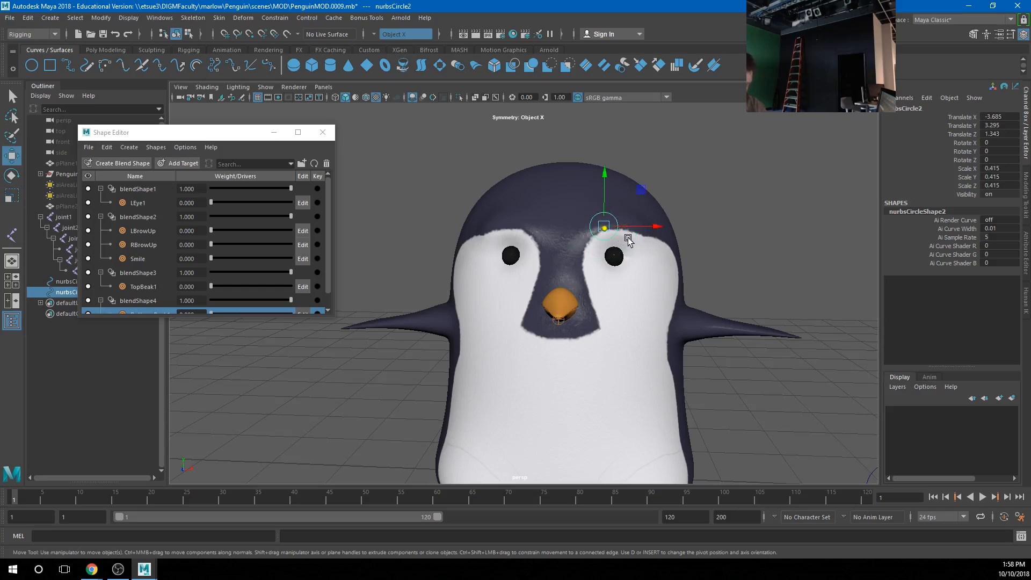
drag(643, 227, 659, 227)
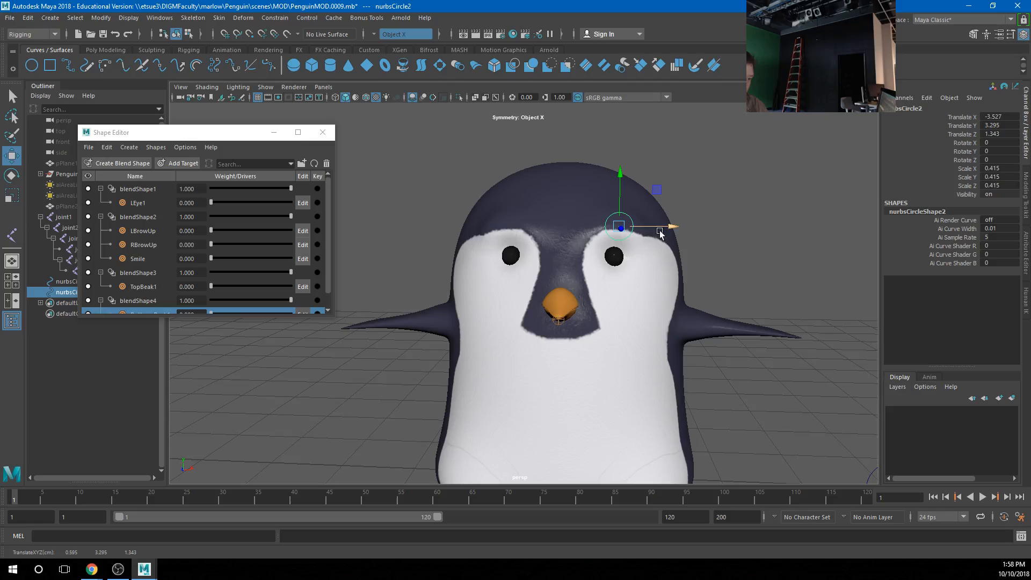
click(100, 18)
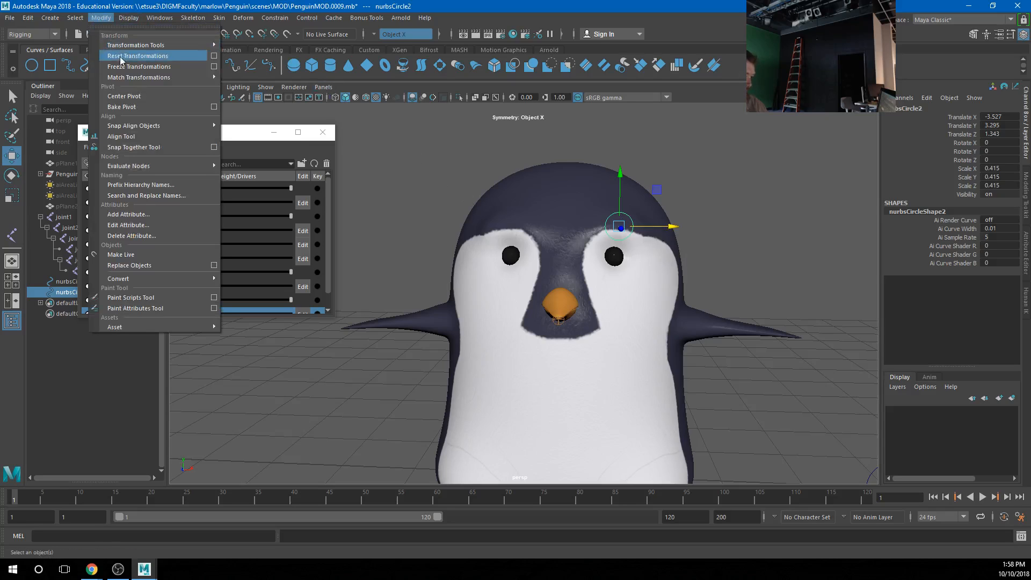
click(138, 66)
scroll(598, 275, down, 3)
scroll(597, 276, up, 1)
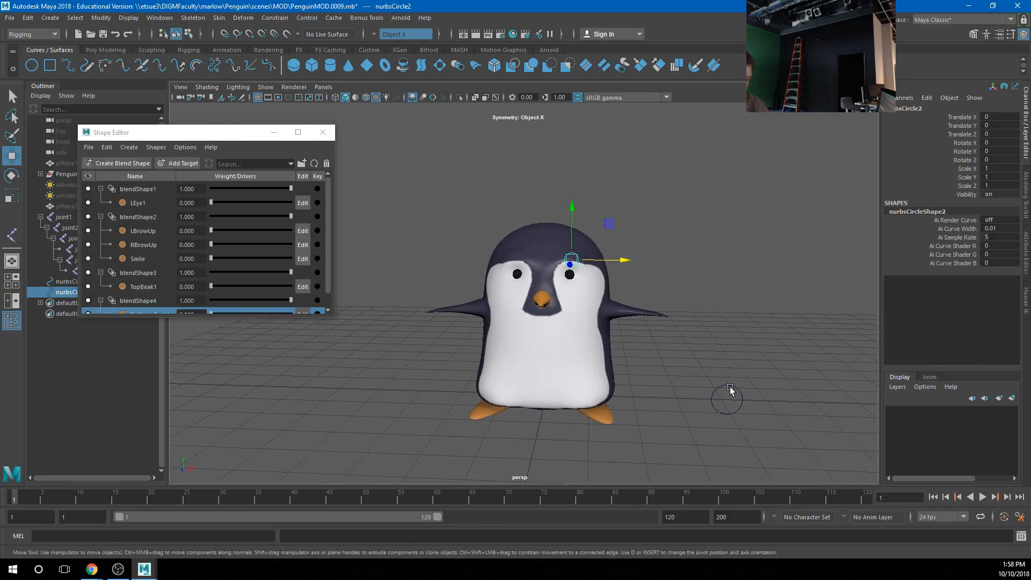
Step: Move both circles together about 1.14 units up along Y as a test and undo the move
click(730, 386)
shift+click(577, 263)
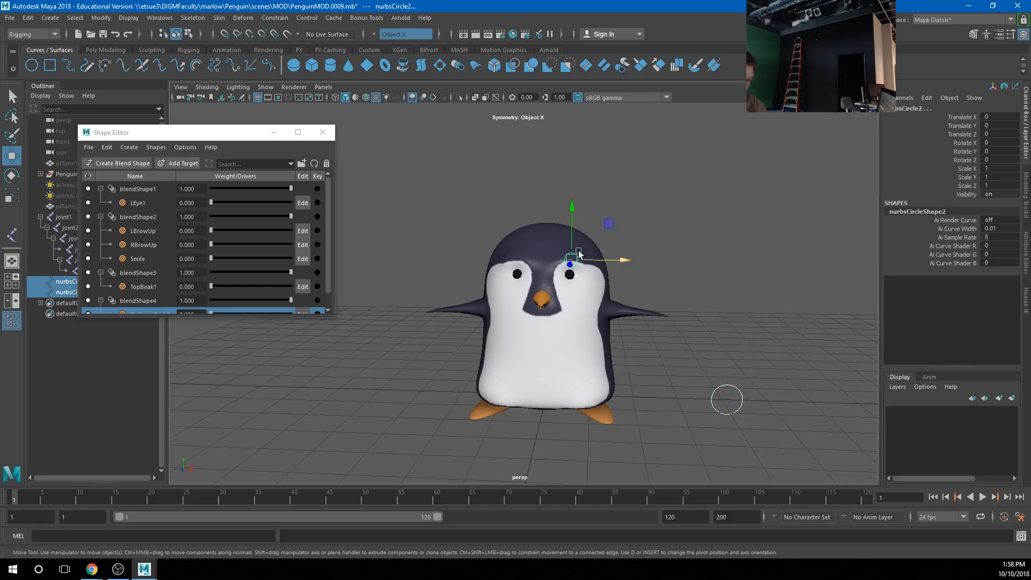
drag(572, 250, 573, 193)
key(ctrl+z)
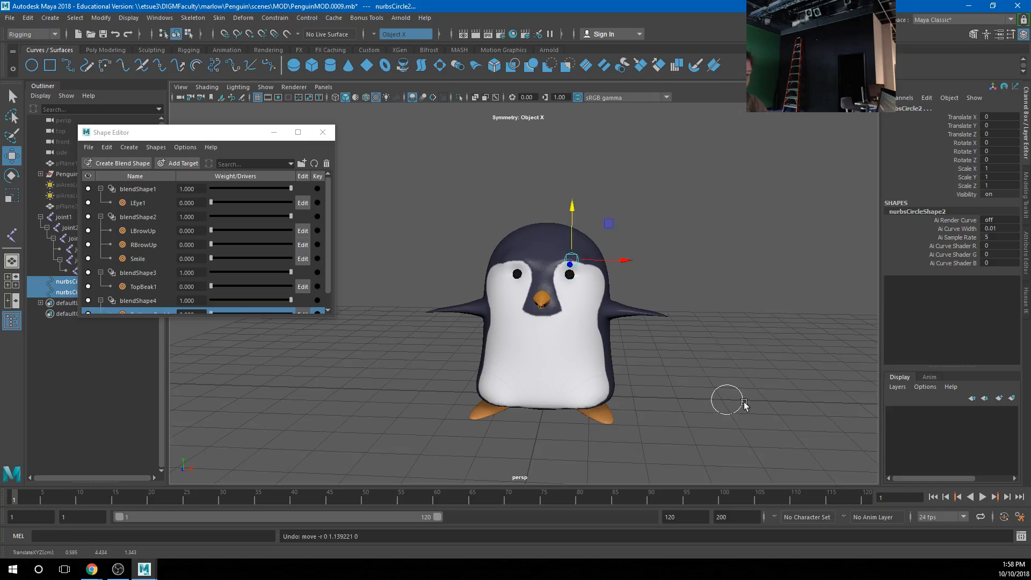
Step: Select the circle beside the penguin and open the Connection Editor with it as the source
click(739, 396)
alt+drag(634, 357, 722, 396)
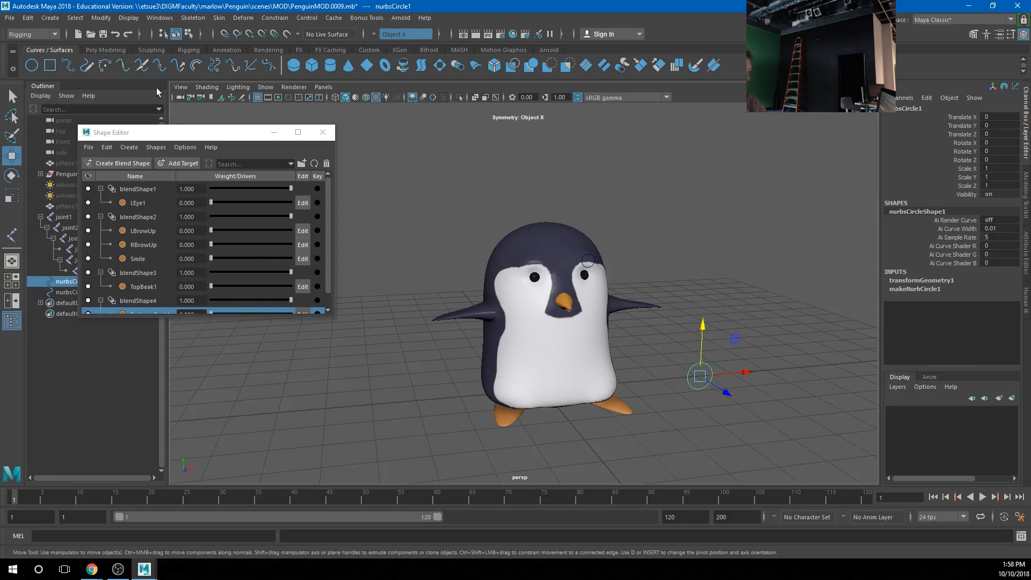
click(170, 18)
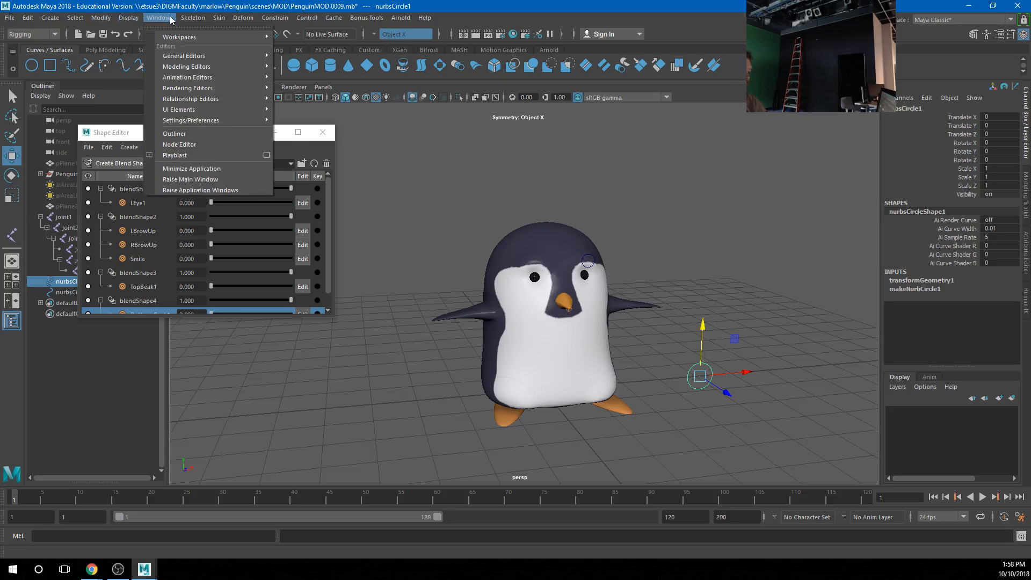
mouse_move(194, 57)
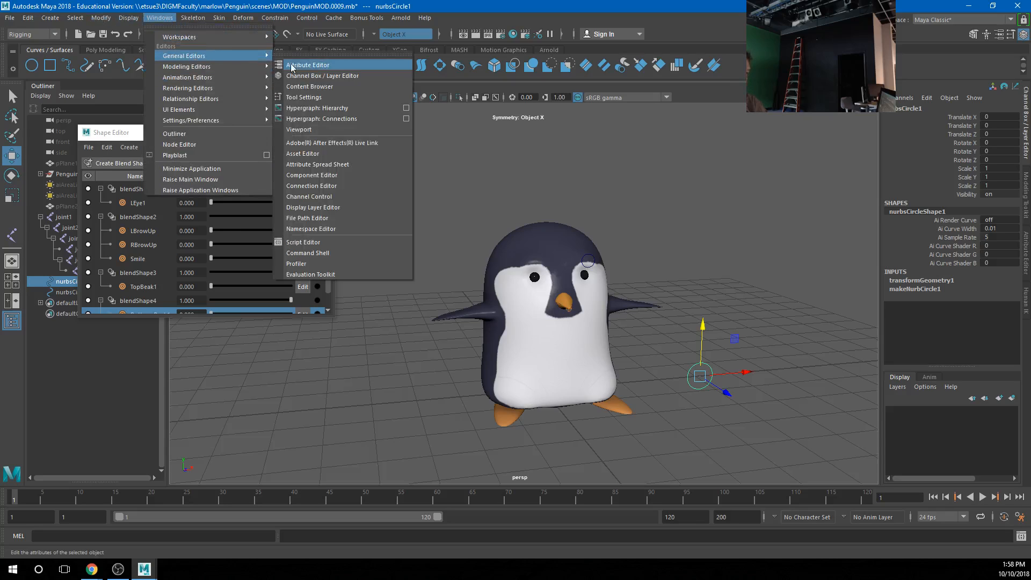
click(311, 187)
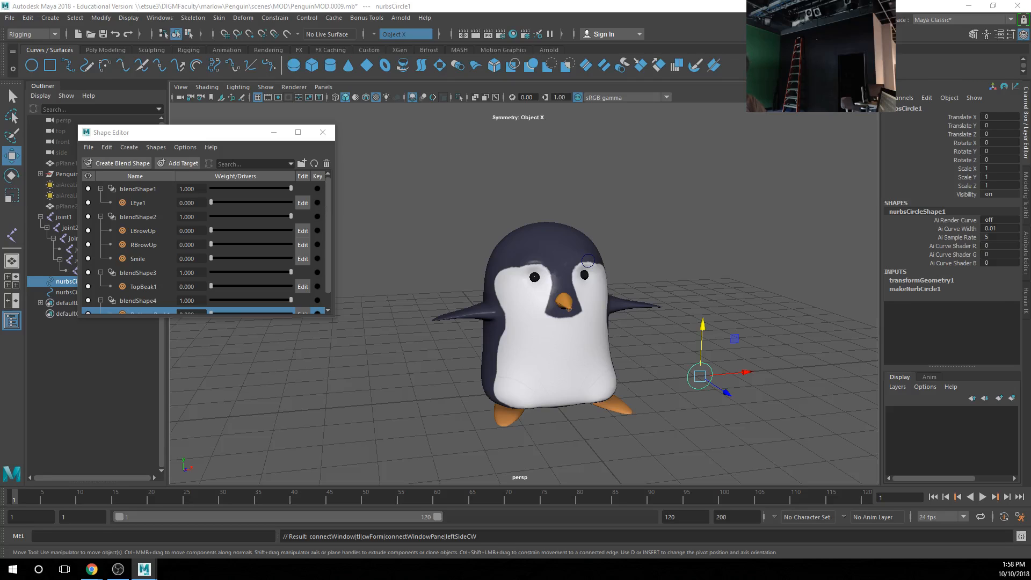
drag(667, 155, 220, 78)
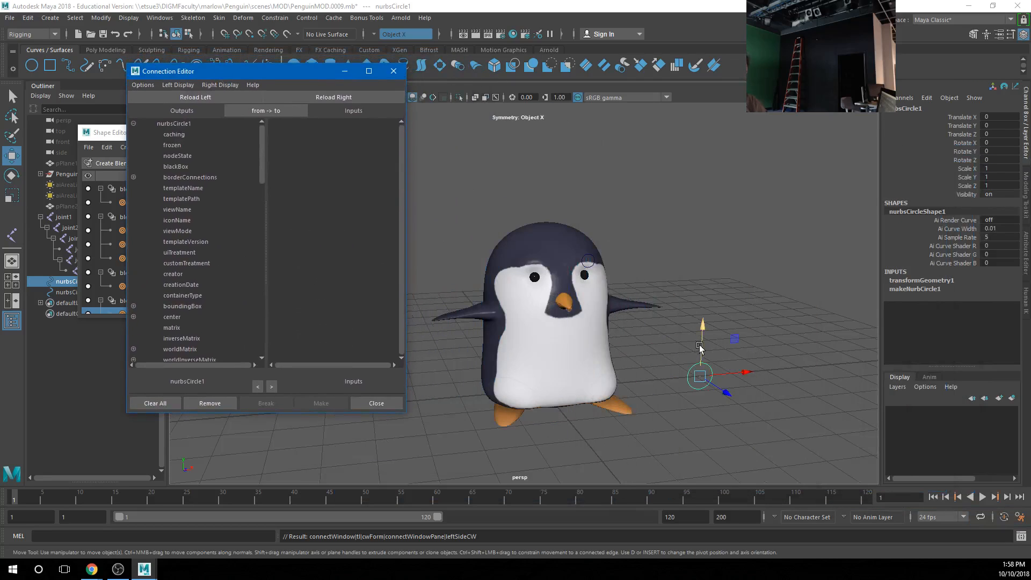
Step: Move the circle beside the penguin up about 1.815 units along Y as a test and undo it
drag(699, 347, 724, 277)
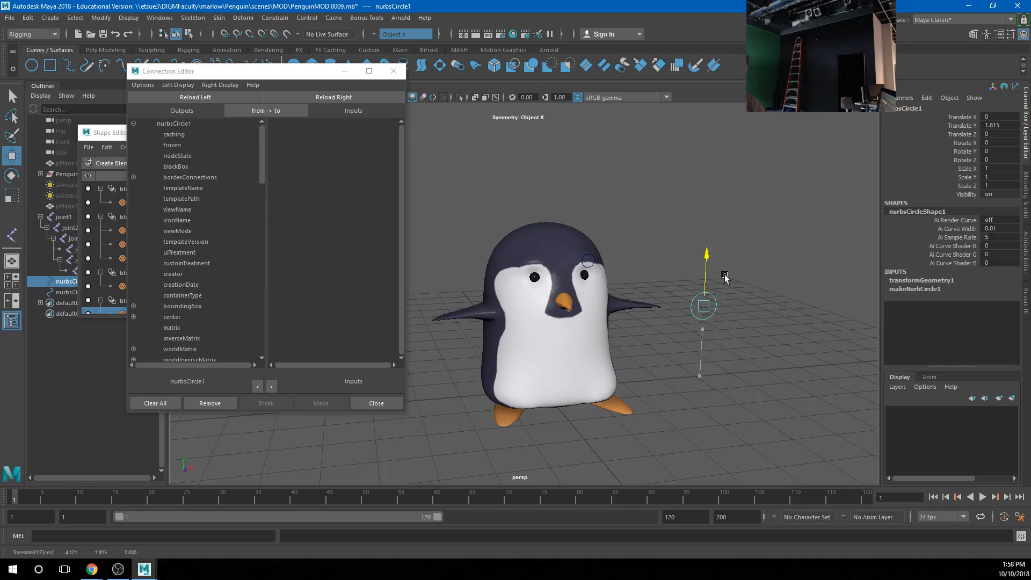
key(ctrl+z)
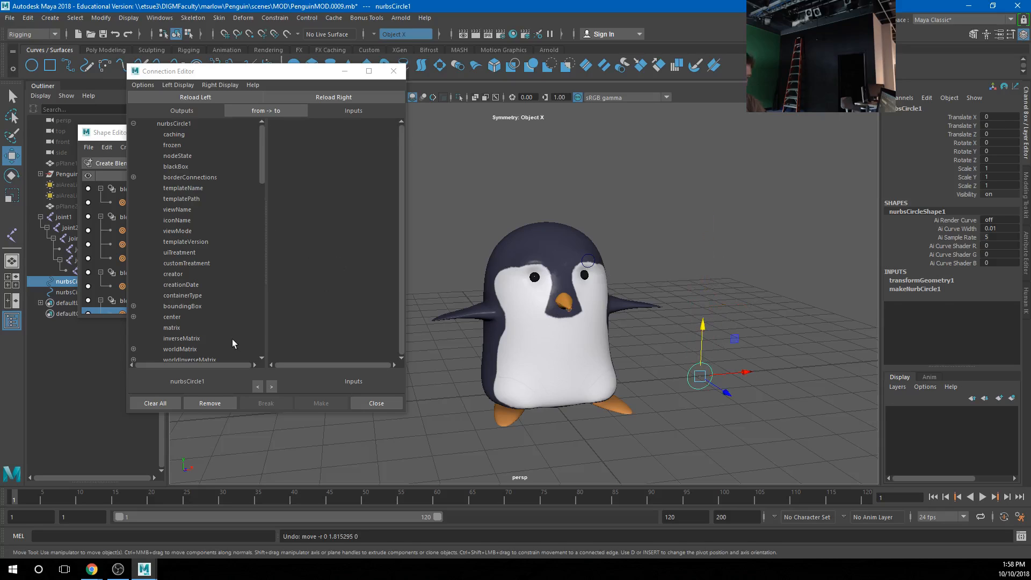
Step: Try to load blendShape2 from the Shape Editor as the connection target and look for its attributes
drag(295, 76, 417, 151)
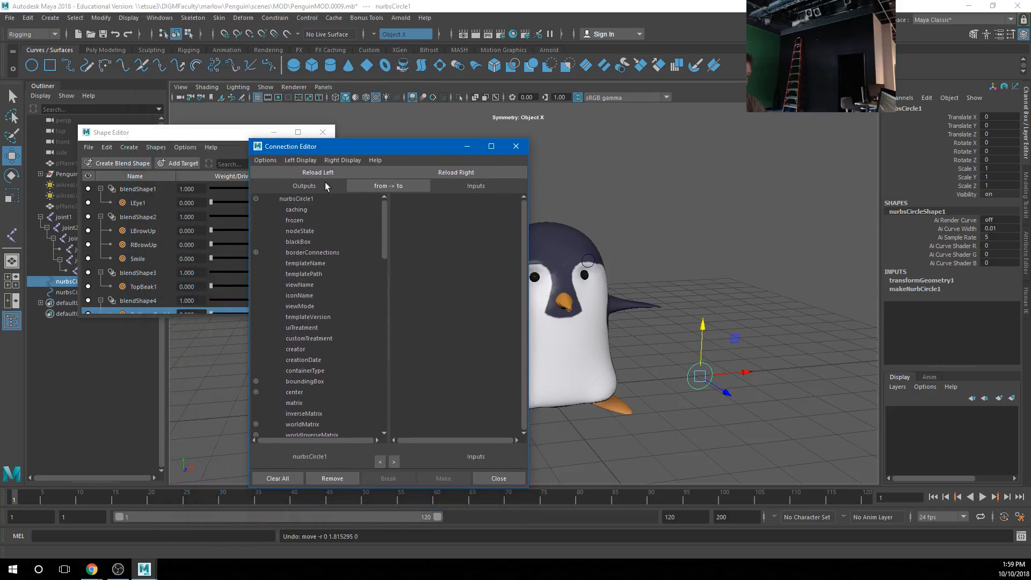
click(129, 217)
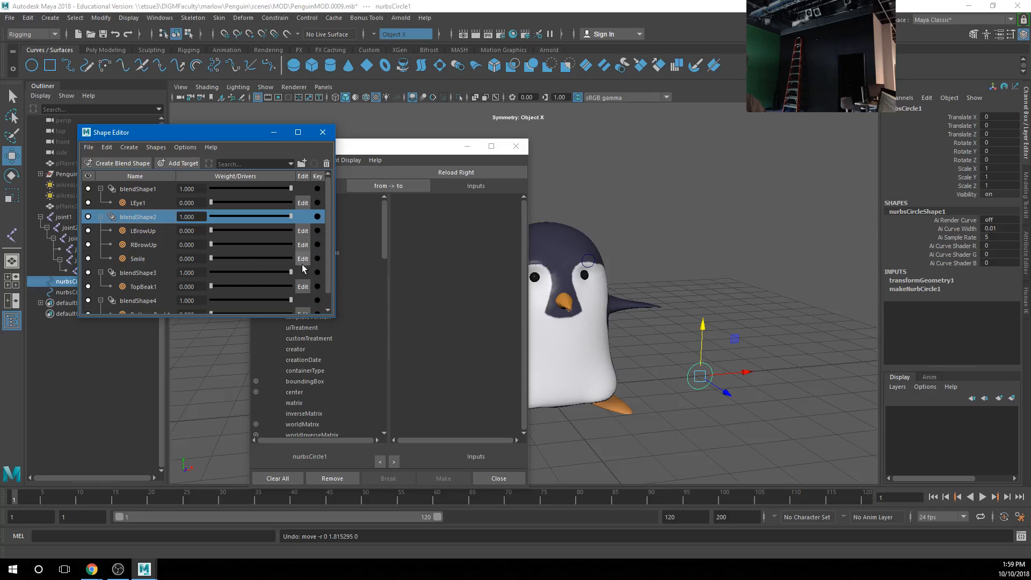
click(469, 172)
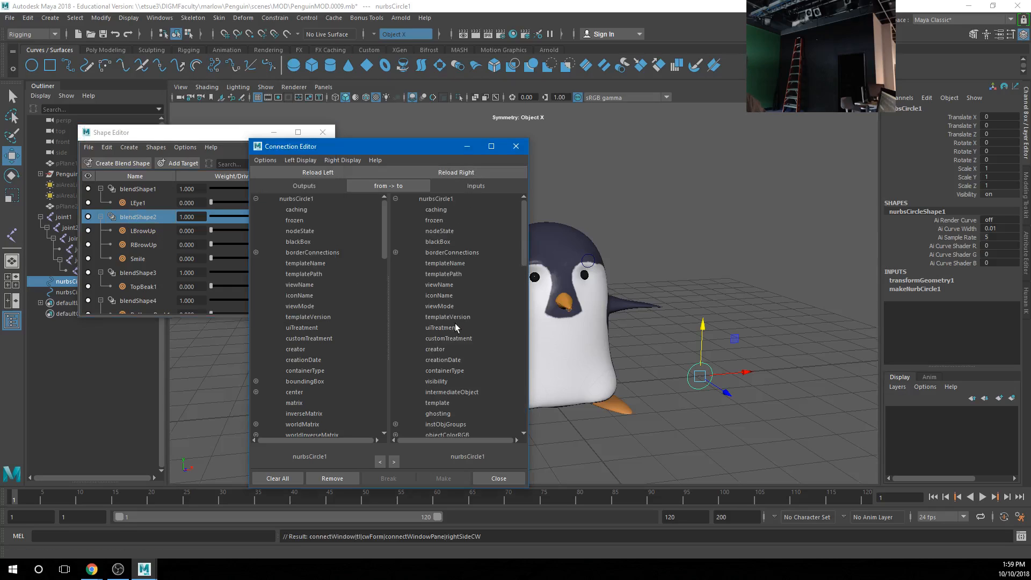
scroll(441, 344, down, 5)
scroll(428, 294, down, 6)
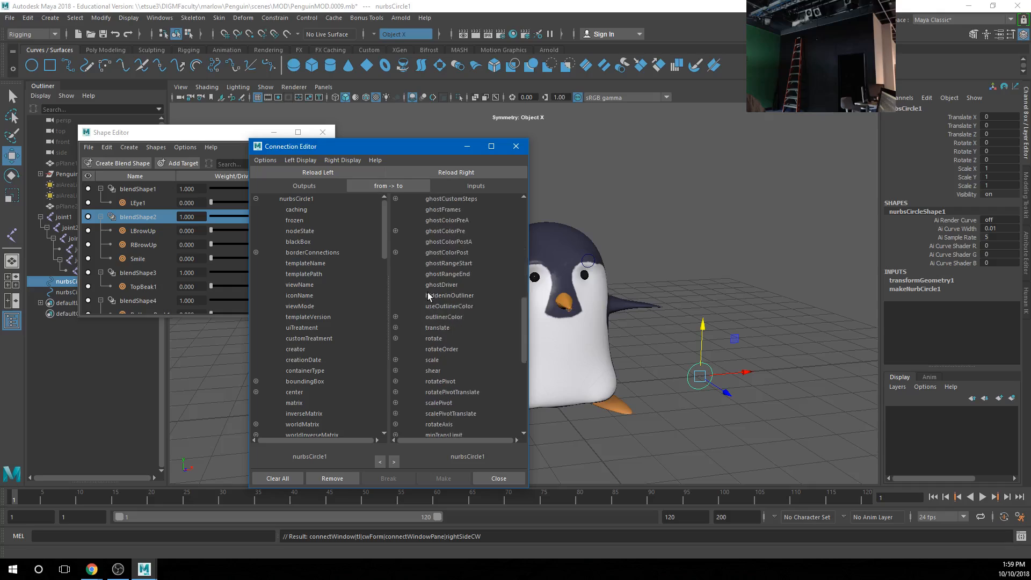
scroll(429, 329, up, 12)
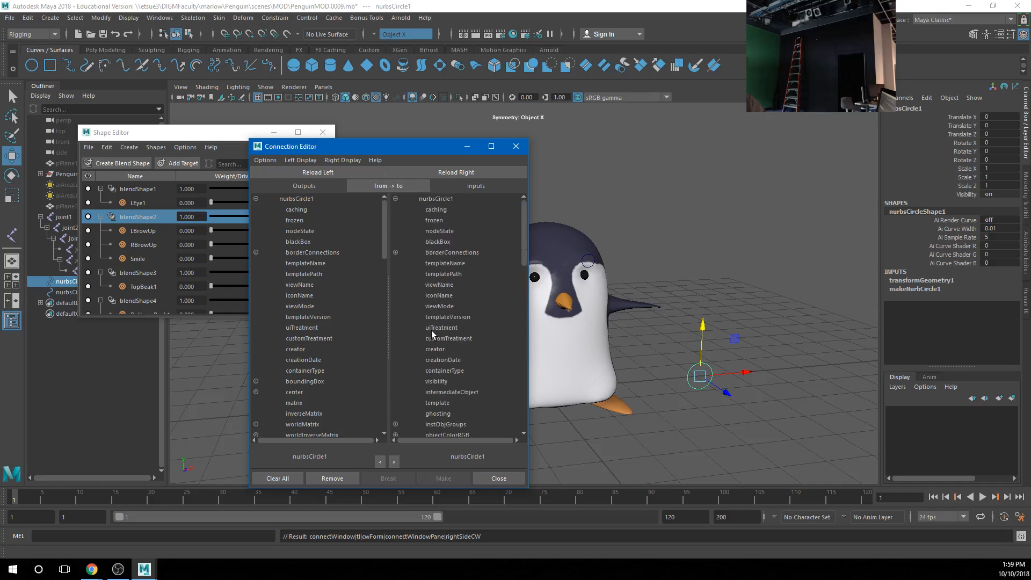
scroll(432, 332, down, 5)
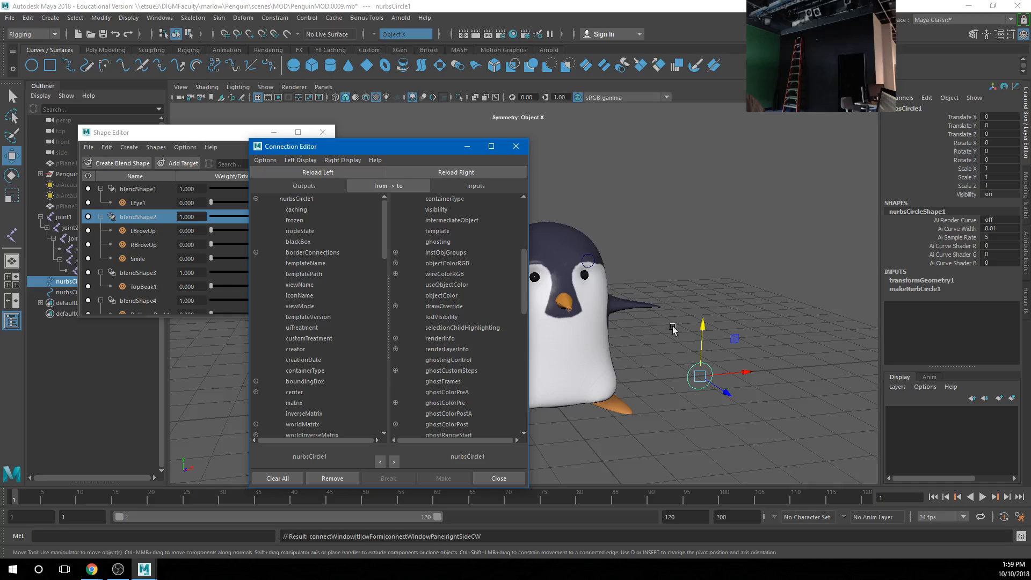
Step: Load the penguin body's blendShape2 as the connection target and expand its weight attributes
click(603, 316)
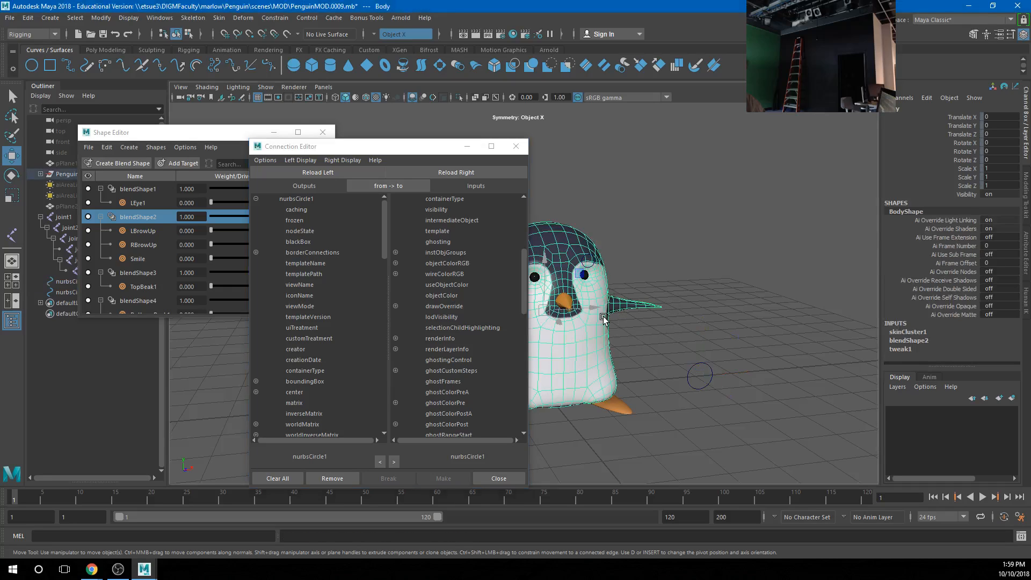
click(912, 341)
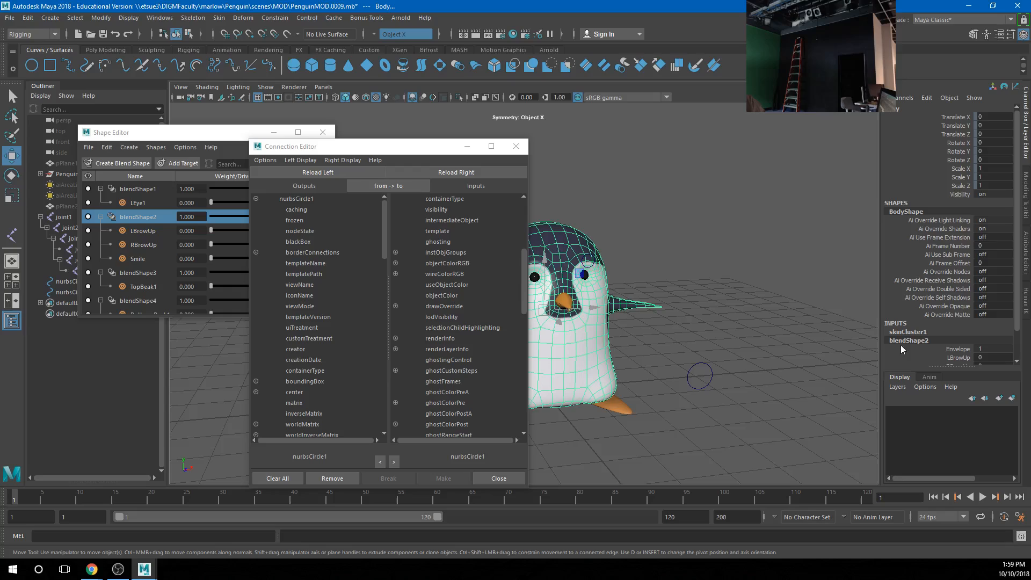
click(467, 171)
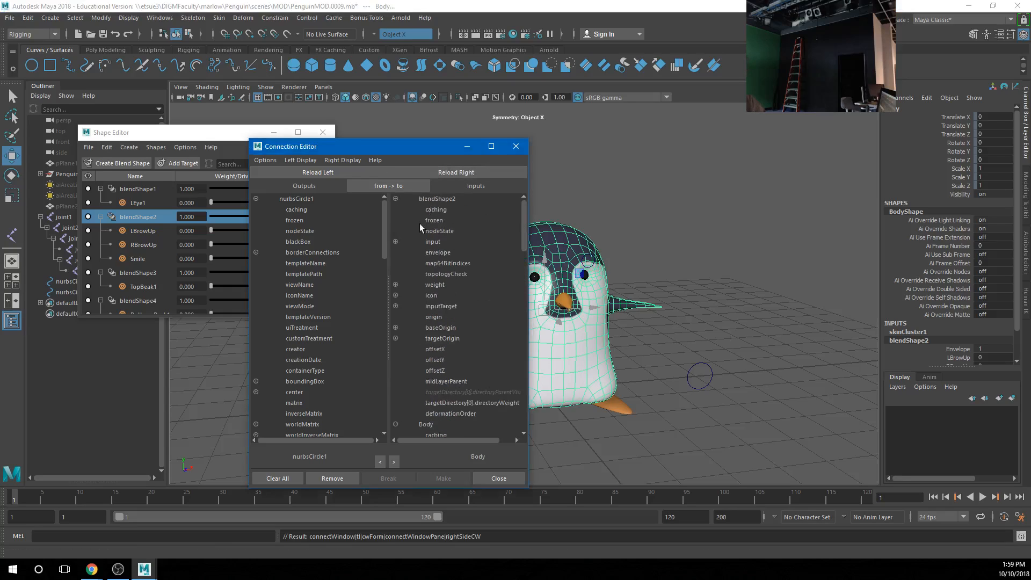
click(396, 285)
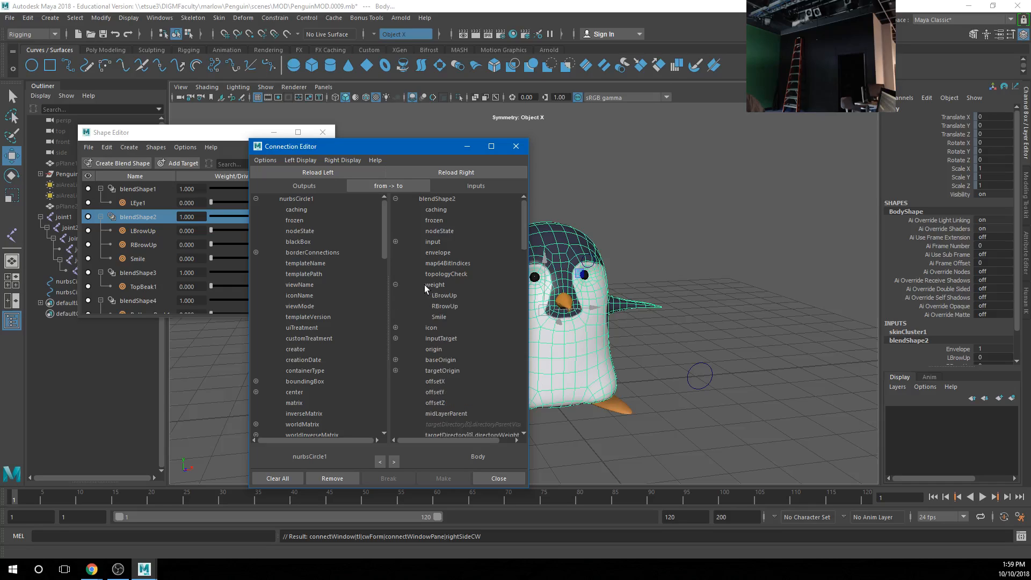
drag(409, 145, 358, 104)
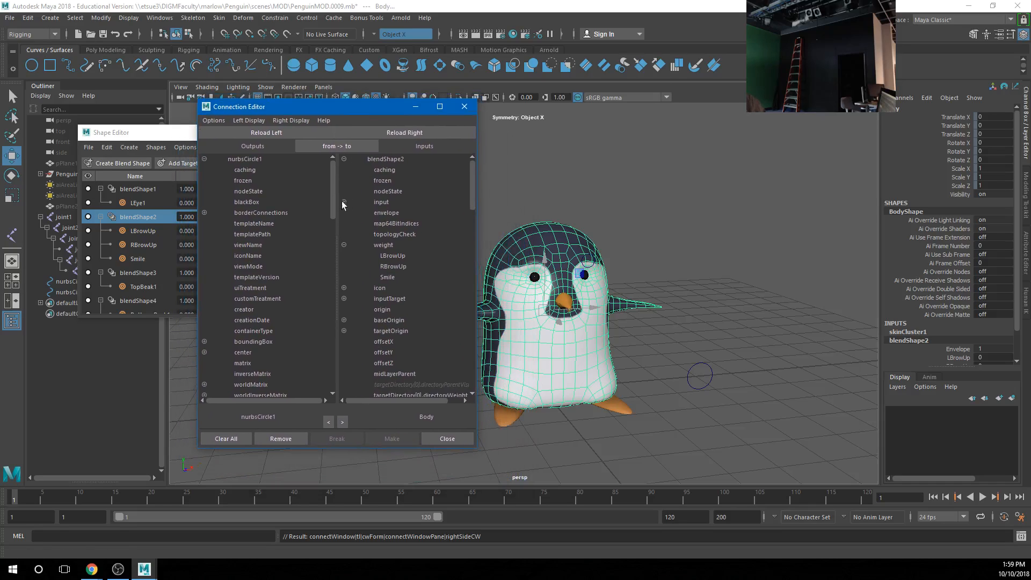
Step: Connect translateY of the circle beside the penguin to the Smile weight of blendShape2
drag(333, 205, 322, 343)
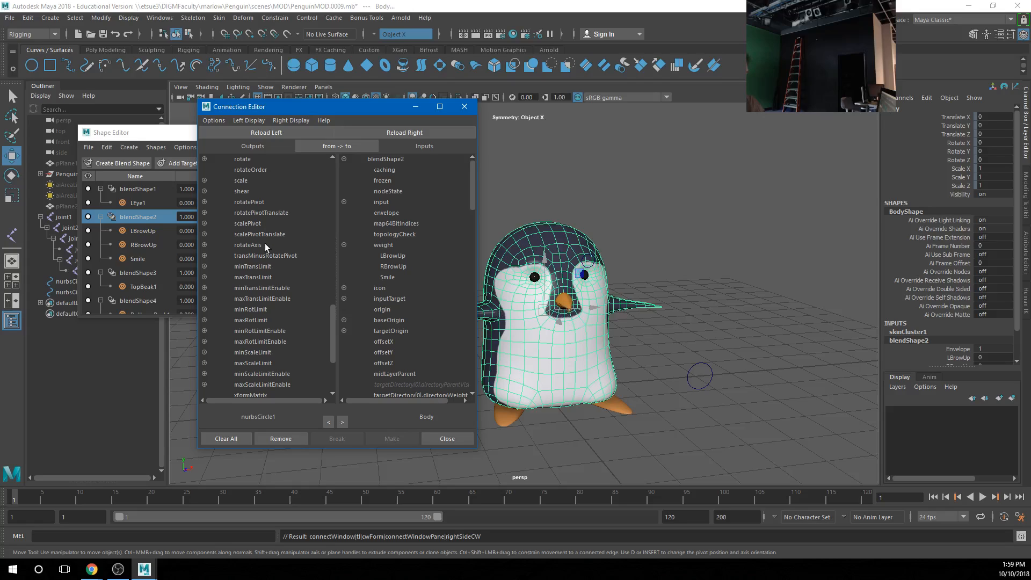
scroll(269, 248, up, 5)
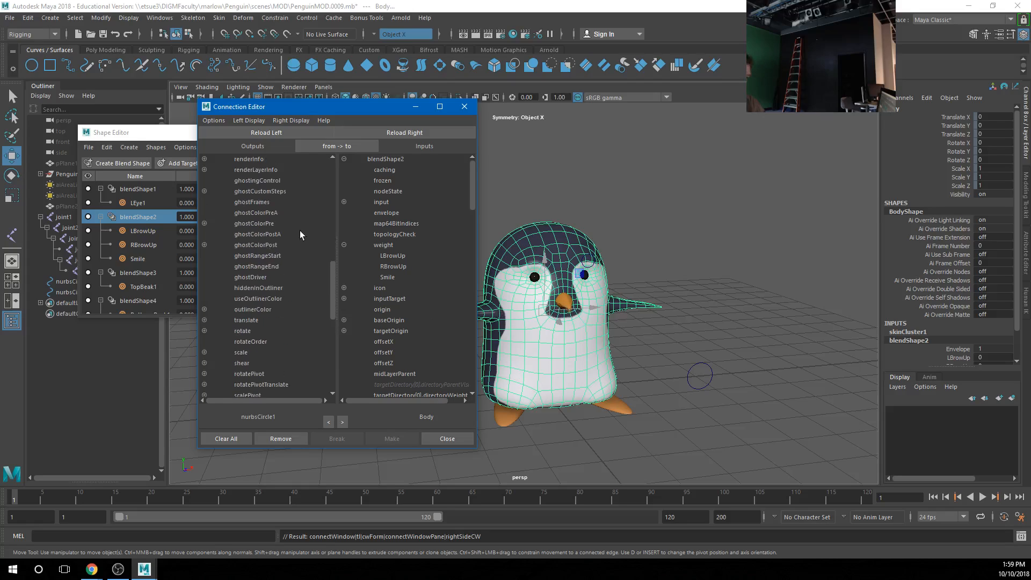
click(204, 320)
click(256, 342)
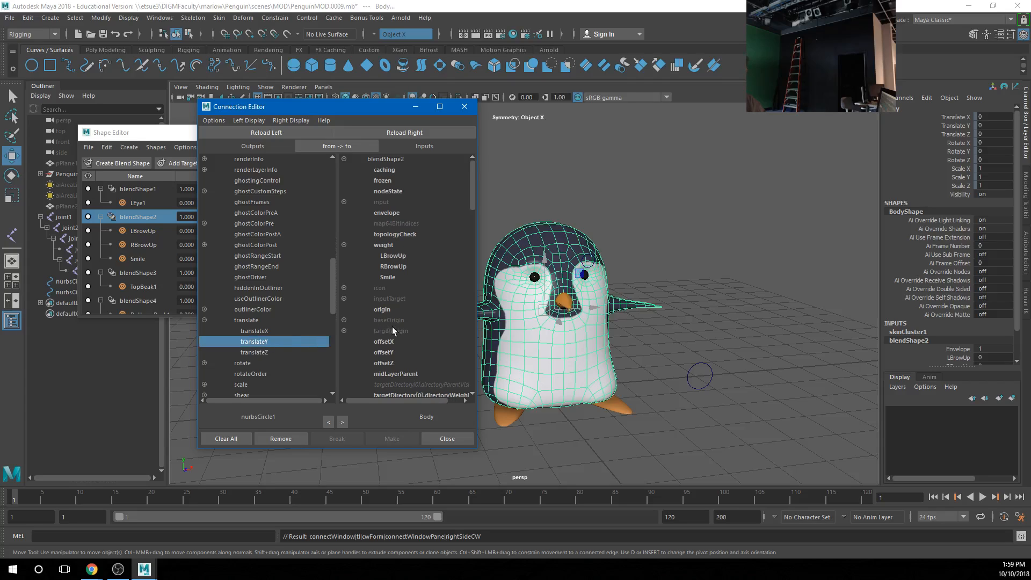
click(388, 279)
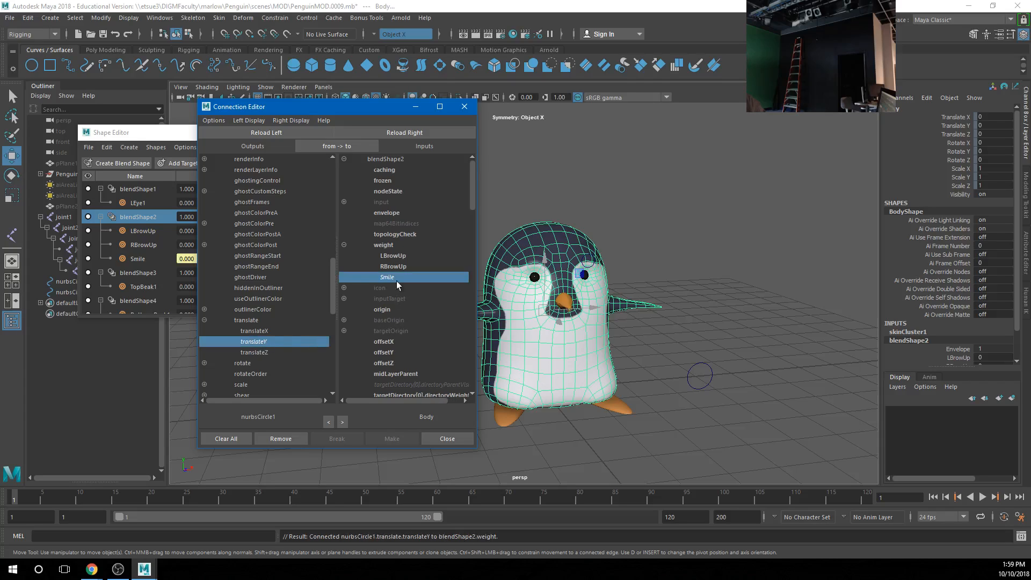
Step: Test the Smile connection by moving the circle up to about Y 7.13, and undo the move
click(696, 369)
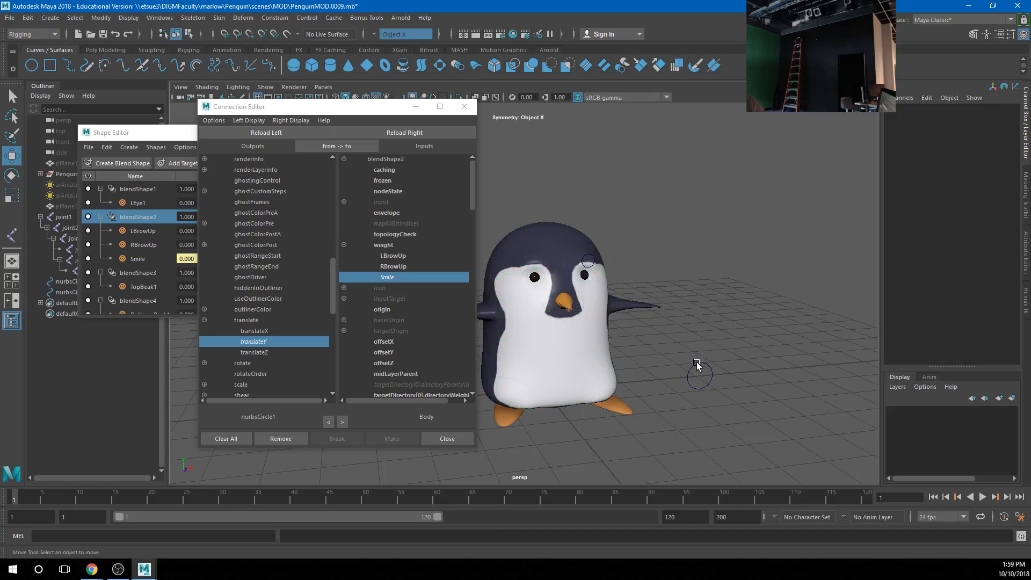
click(697, 366)
drag(708, 359, 624, 62)
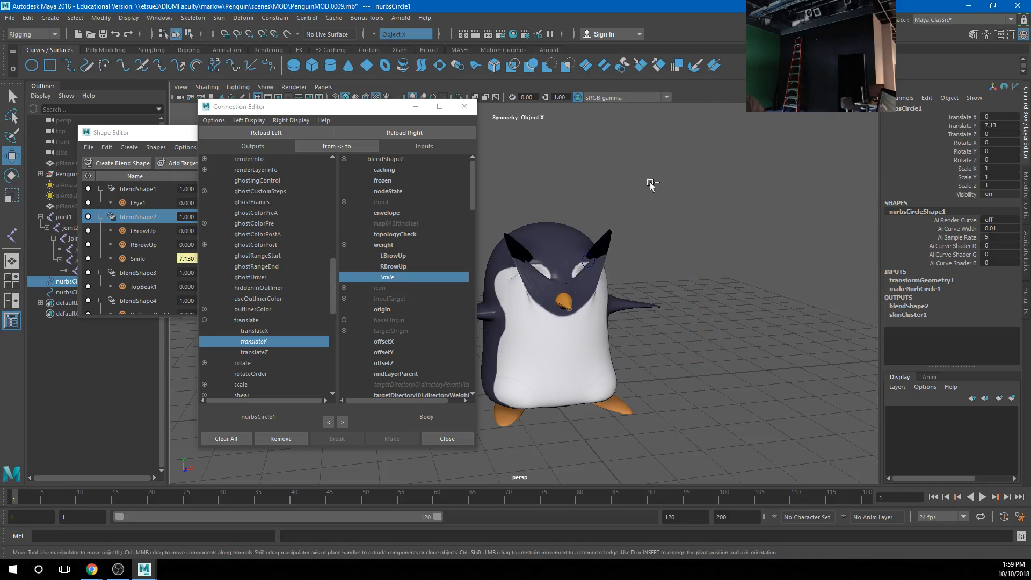
key(ctrl+z)
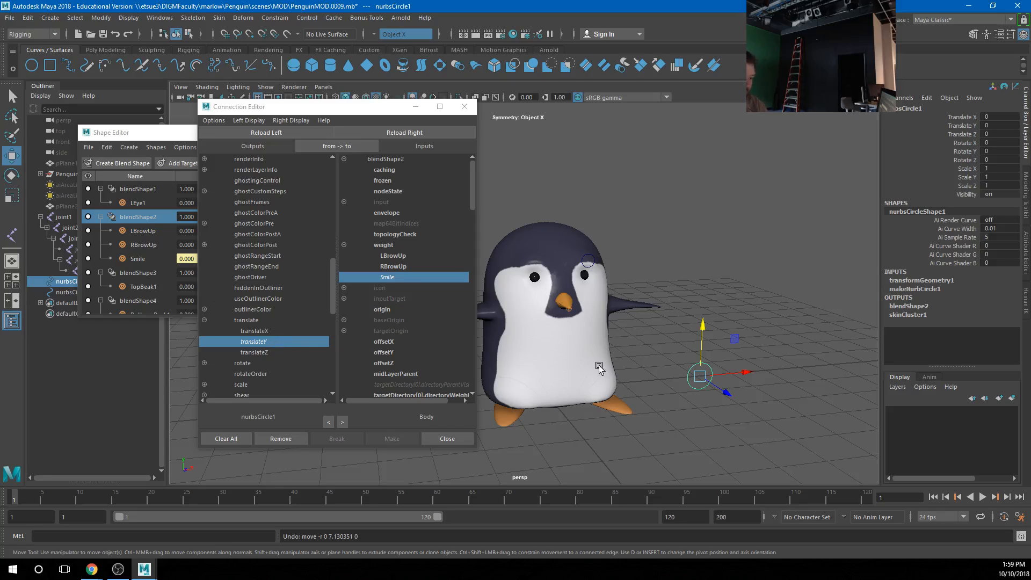
Step: Load the top beak's blendShape3 as the connection target and connect the circle's translateY to its TopBeak1 weight
click(560, 300)
key(f)
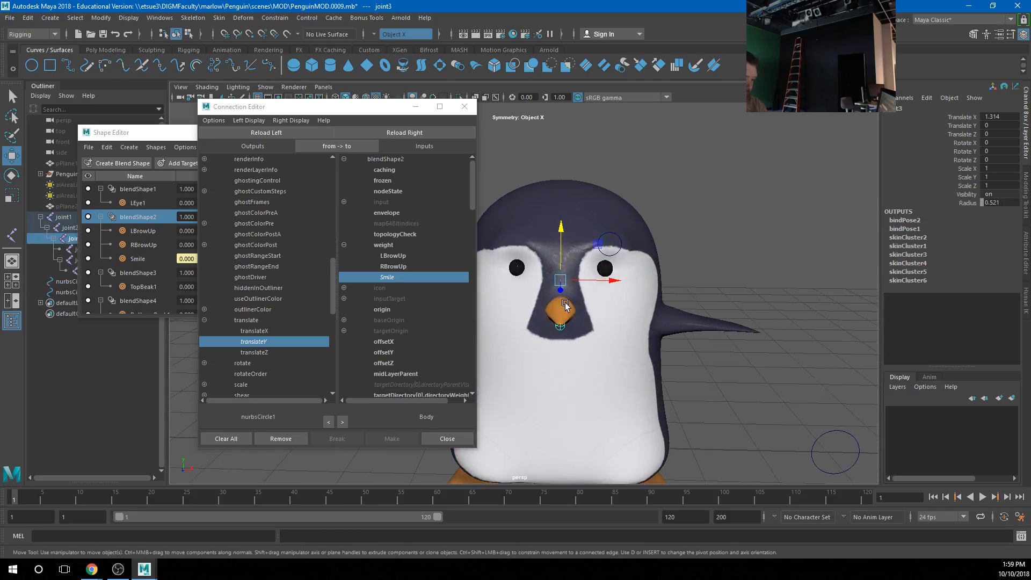
click(567, 307)
click(911, 341)
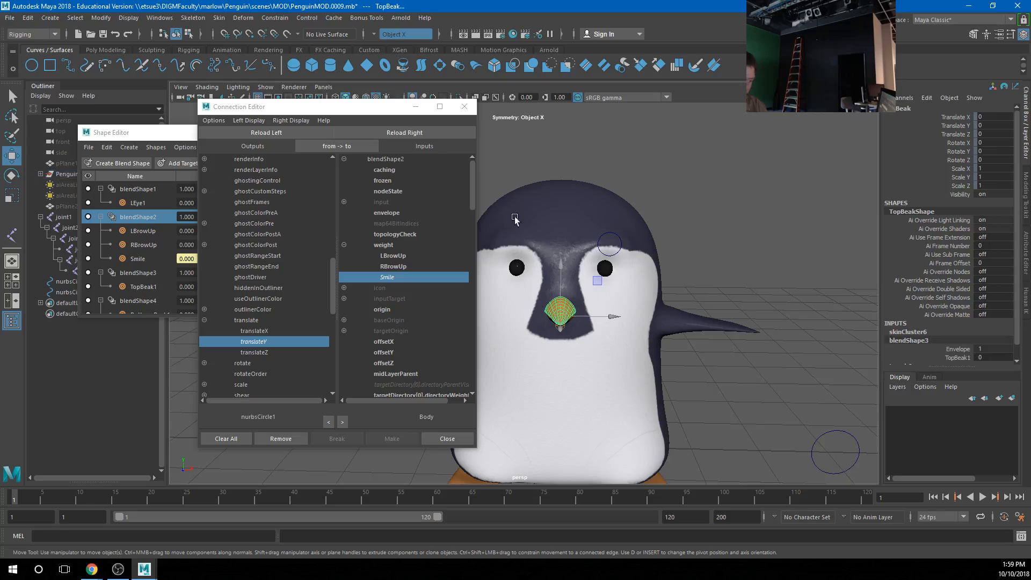
click(414, 133)
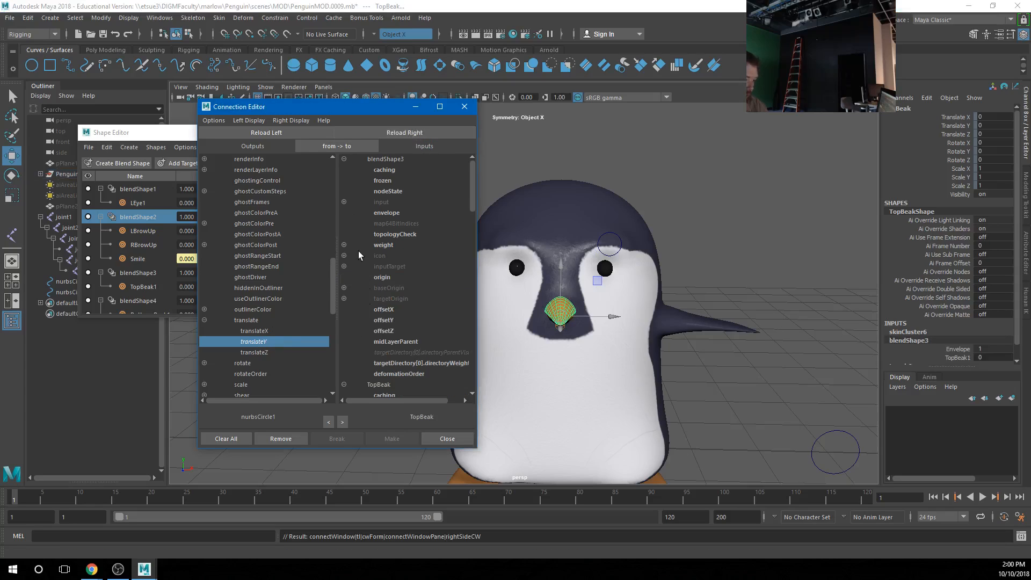
click(344, 245)
click(391, 255)
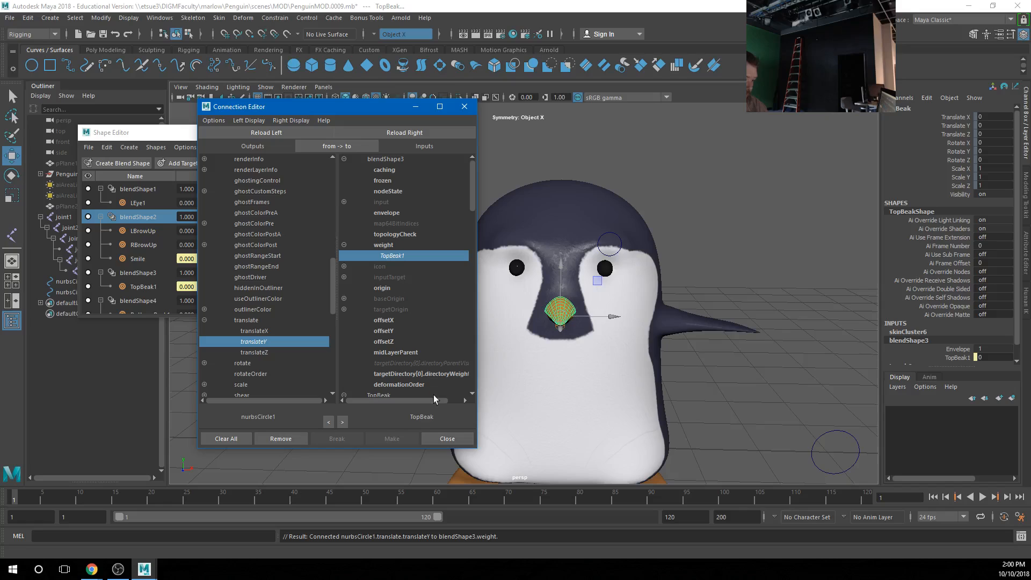
Step: Load the bottom beak's blendShape4 as the connection target and connect the same translateY to its Bottom_Beak1 weight
alt+right_drag(565, 367, 700, 345)
click(633, 312)
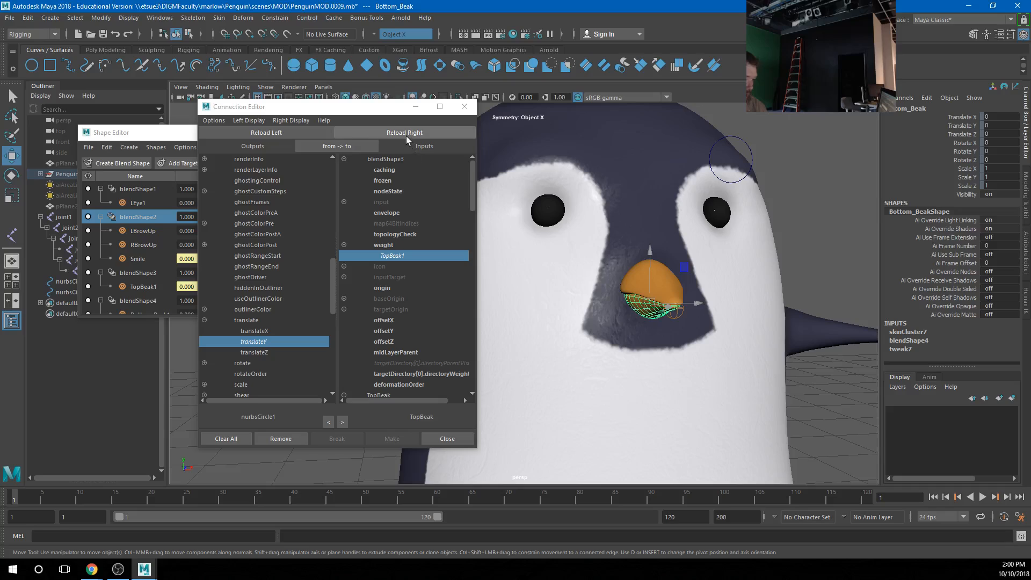
click(919, 340)
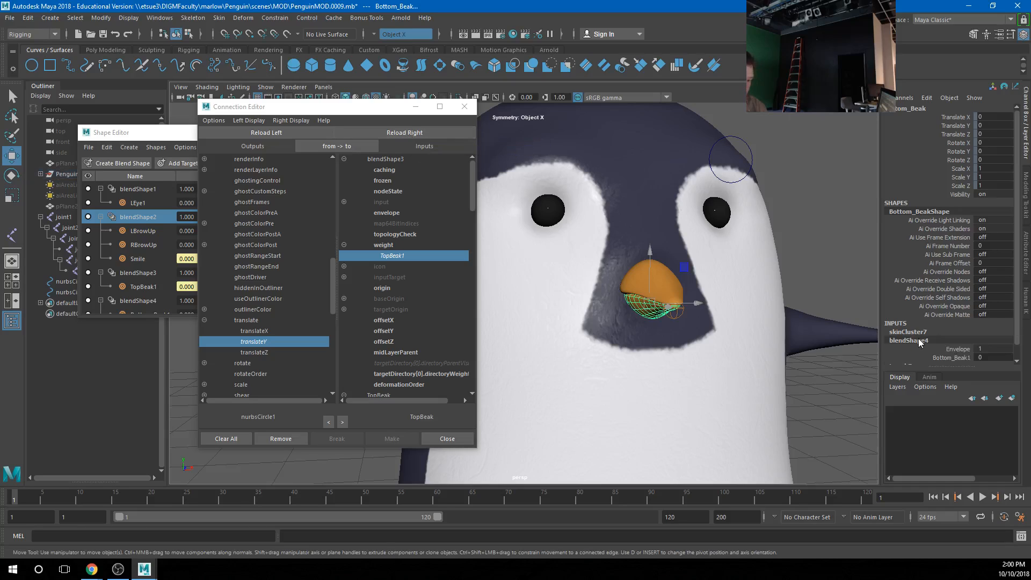
click(433, 134)
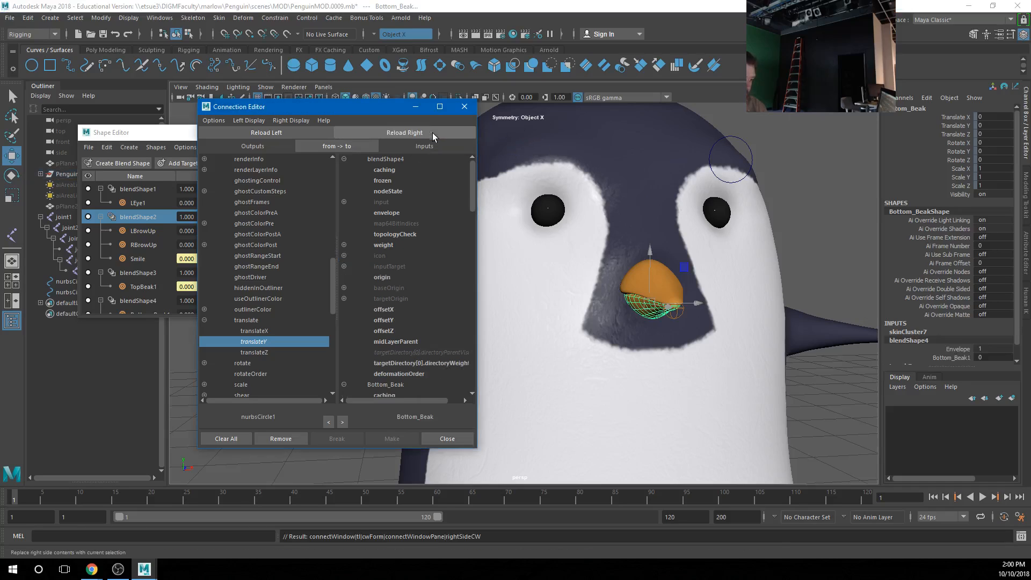
click(344, 245)
click(393, 256)
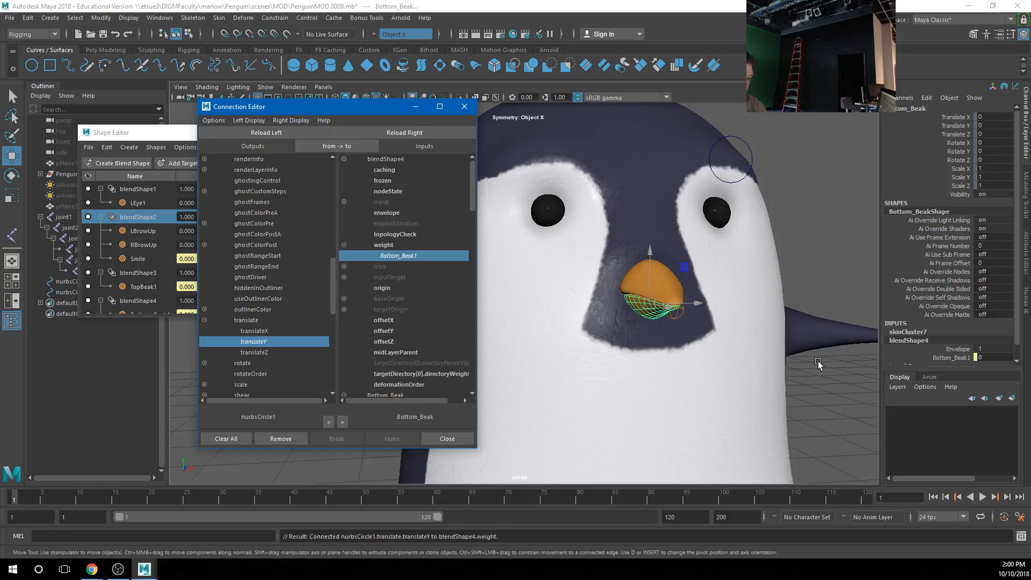
Step: Test the combined smile and beak connections by moving the circle beside the penguin up to about Y 0.84
scroll(818, 363, down, 5)
click(804, 426)
click(797, 417)
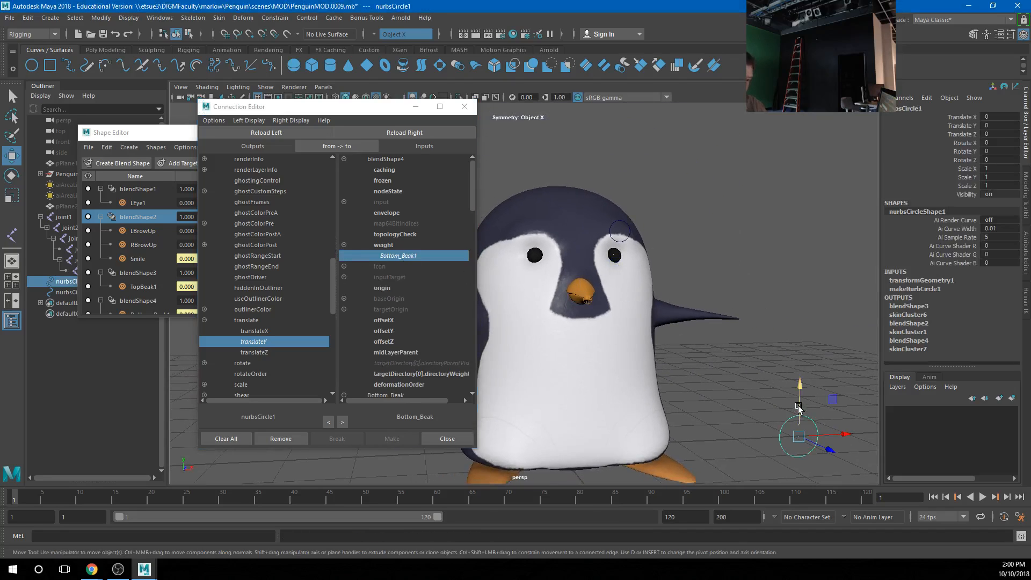
drag(799, 404, 798, 365)
mouse_move(799, 349)
mouse_down()
mouse_move(803, 381)
mouse_move(804, 359)
mouse_up()
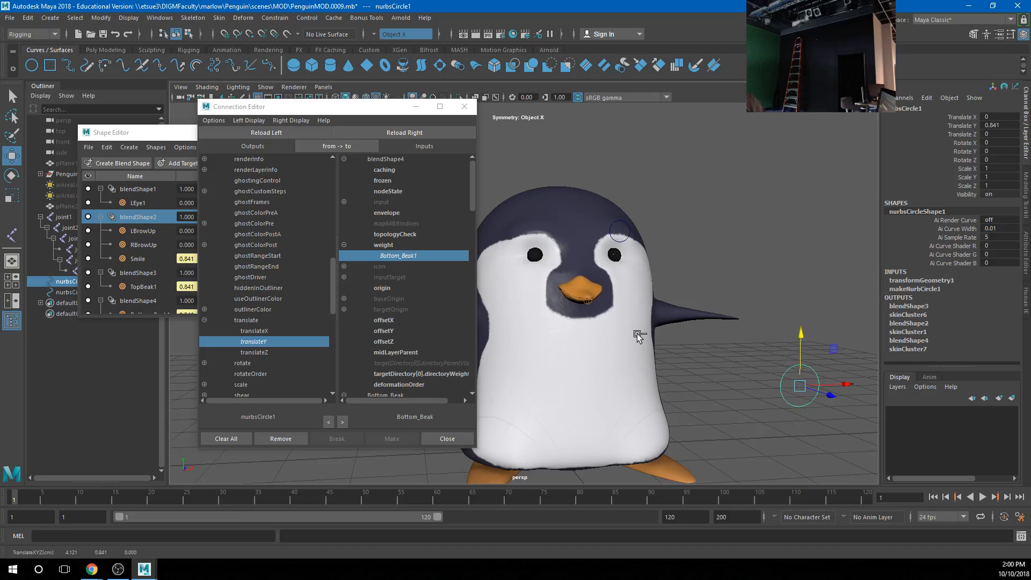
Step: Select the circle above the penguin's eye, try moving it up about 0.5 units, and undo the move
middle_drag(637, 329, 661, 368)
alt+drag(660, 368, 617, 357)
alt+right_drag(617, 356, 771, 376)
alt+drag(771, 375, 715, 363)
click(741, 367)
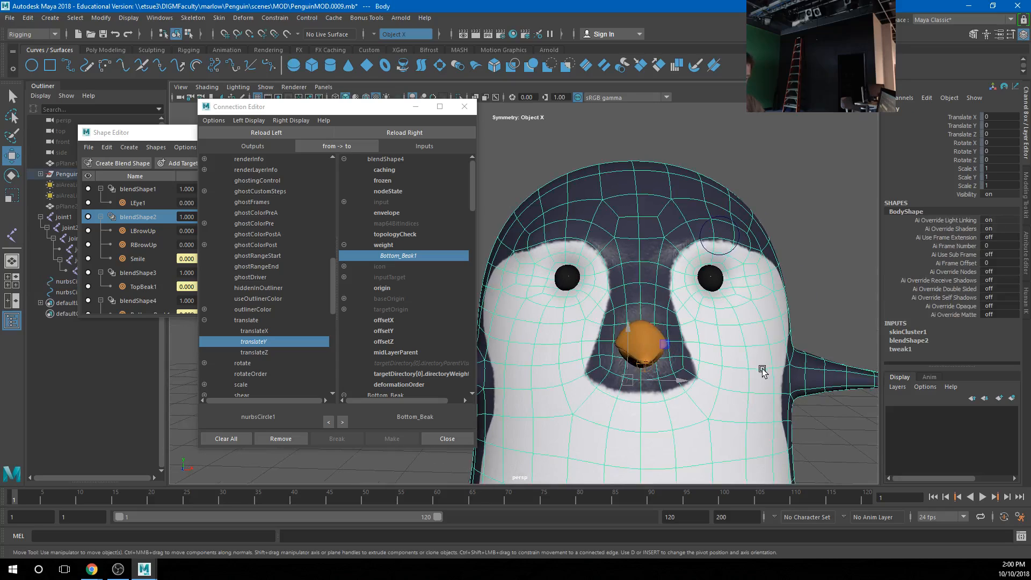
click(732, 248)
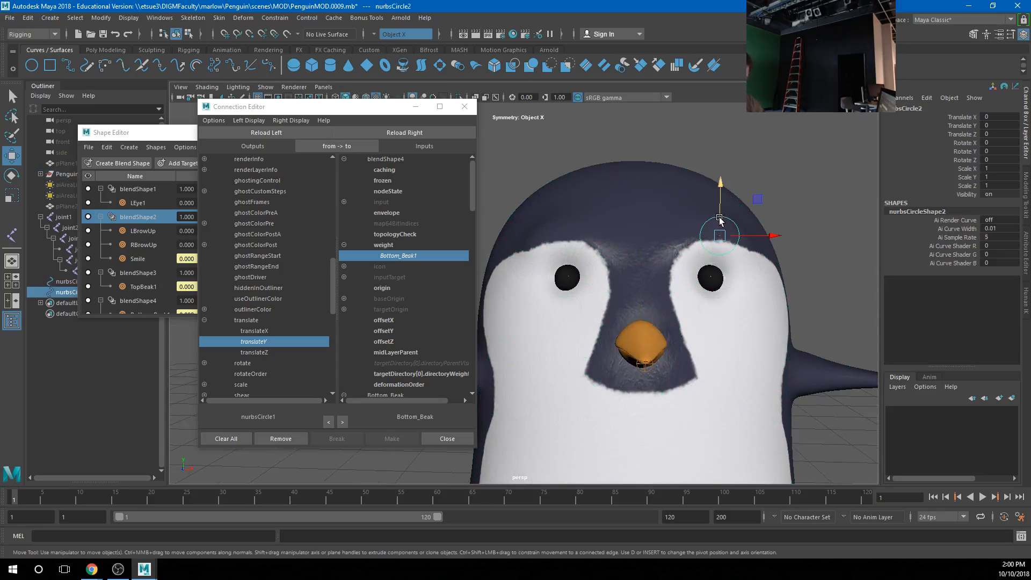
mouse_move(720, 219)
mouse_down()
mouse_move(722, 135)
mouse_move(734, 221)
mouse_up()
key(ctrl+z)
key(ctrl+z)
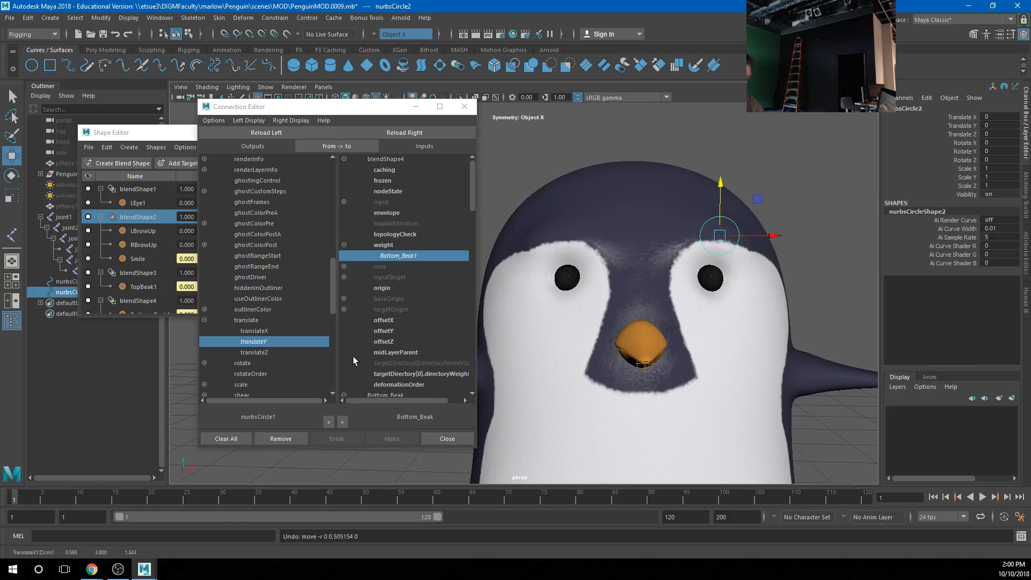
Step: Connect translateY of the circle above the eye to the LBrowUp weight of the body's blendShape2
click(267, 133)
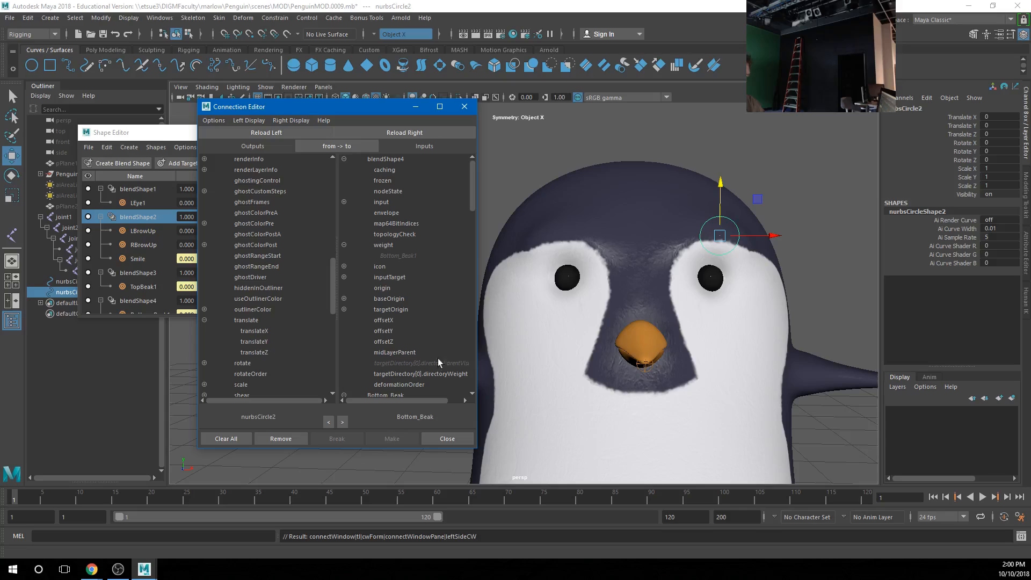
click(617, 219)
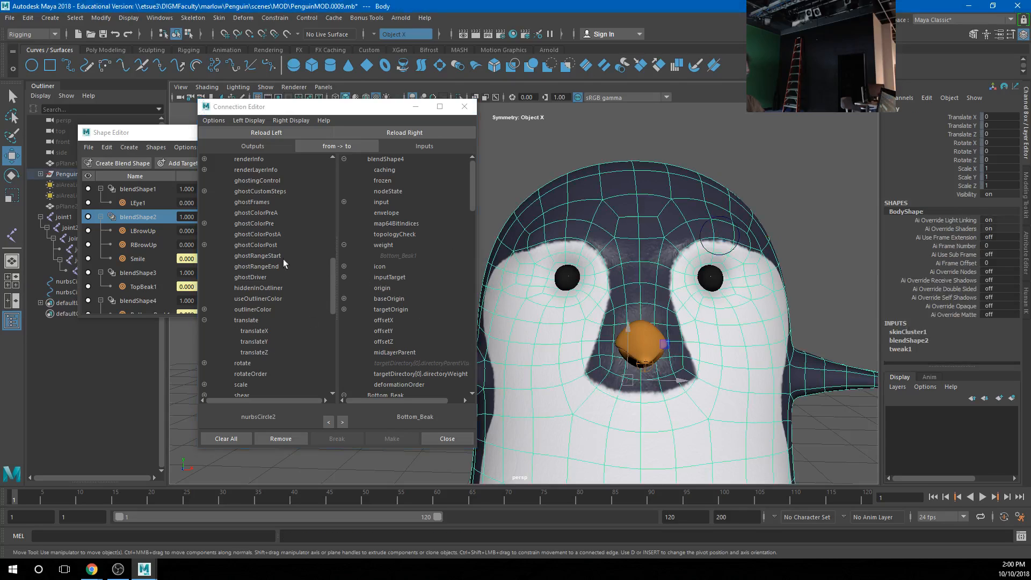
click(913, 340)
click(414, 132)
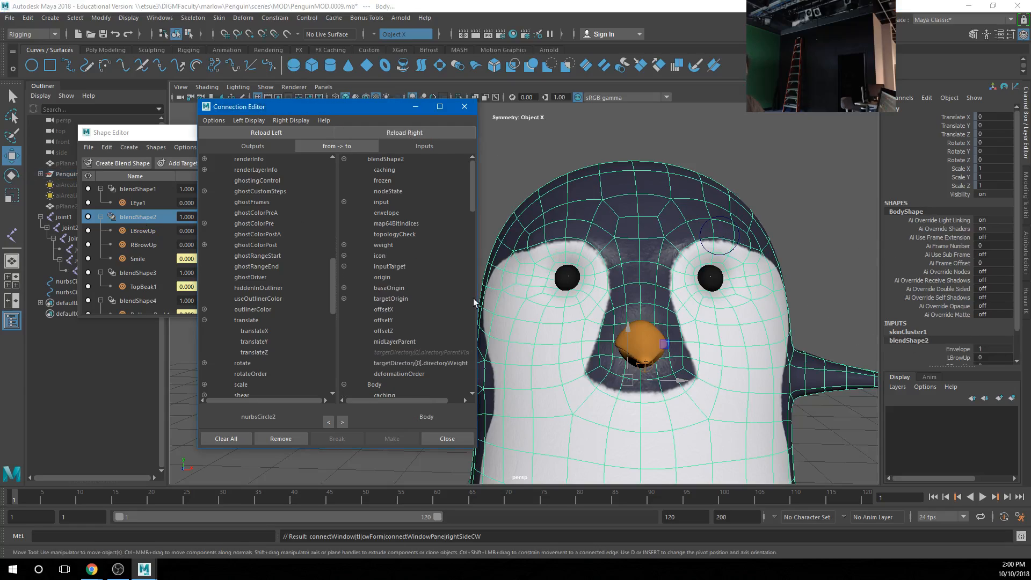
click(343, 245)
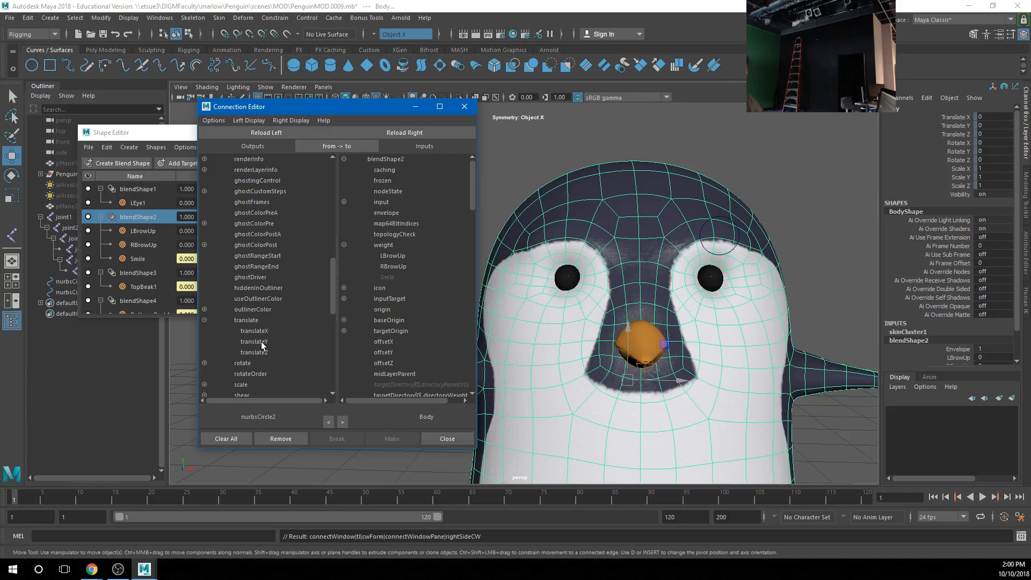
click(260, 343)
click(394, 256)
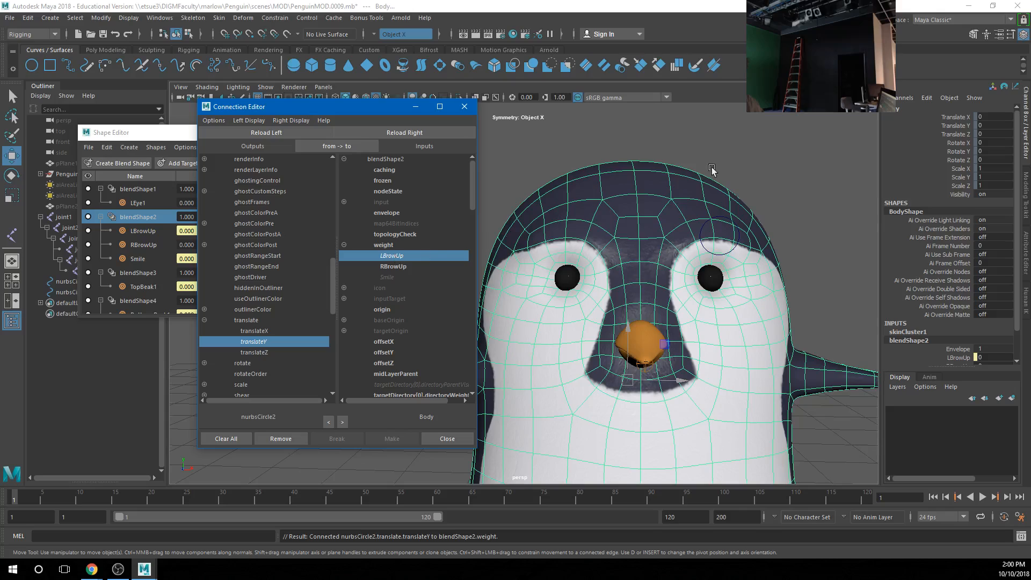
Step: Test the LBrowUp connection by raising the brow circle to about Y 0.81 and examine the penguin's face
click(742, 201)
click(720, 217)
drag(720, 209, 721, 104)
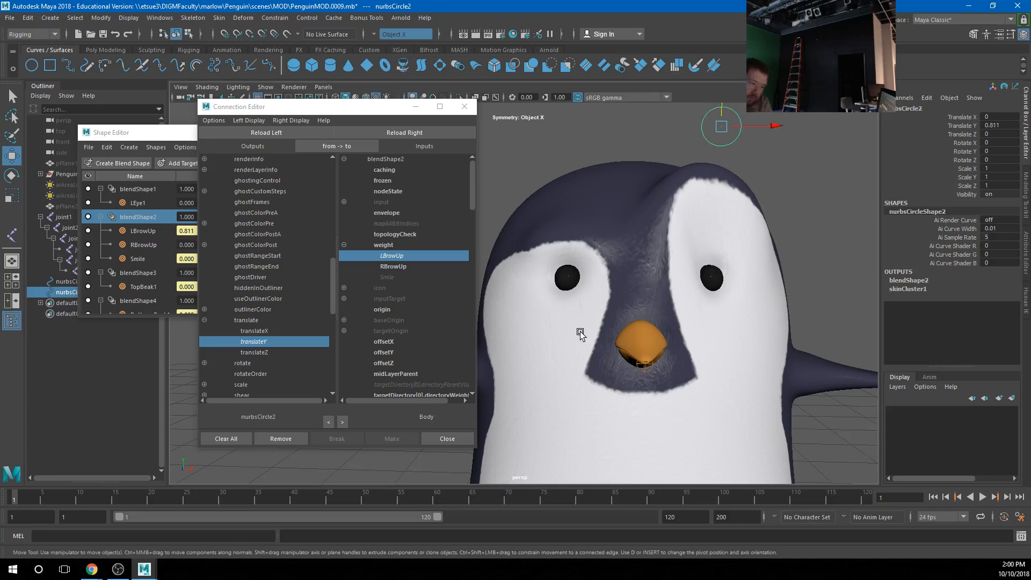
alt+drag(580, 331, 613, 362)
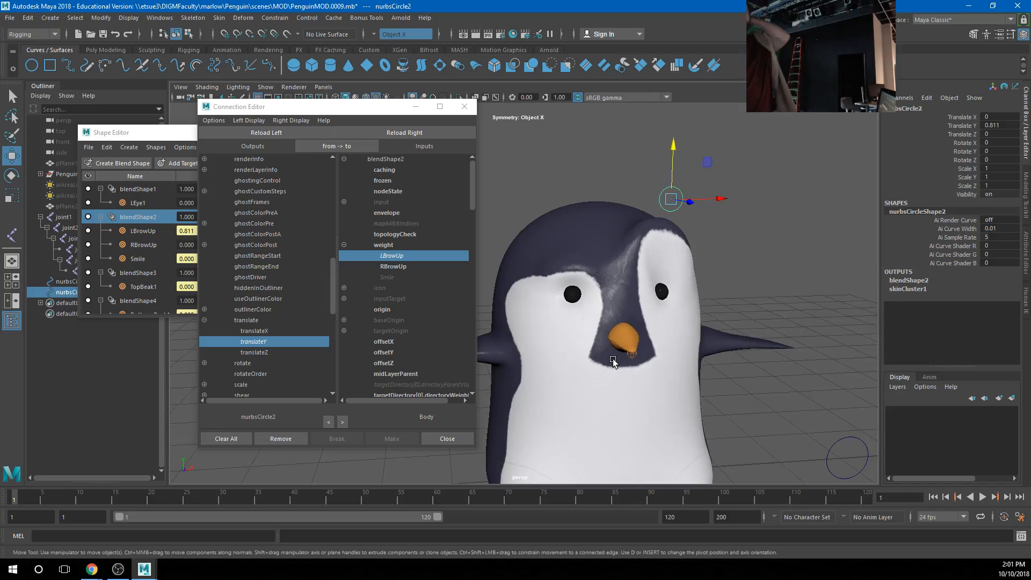